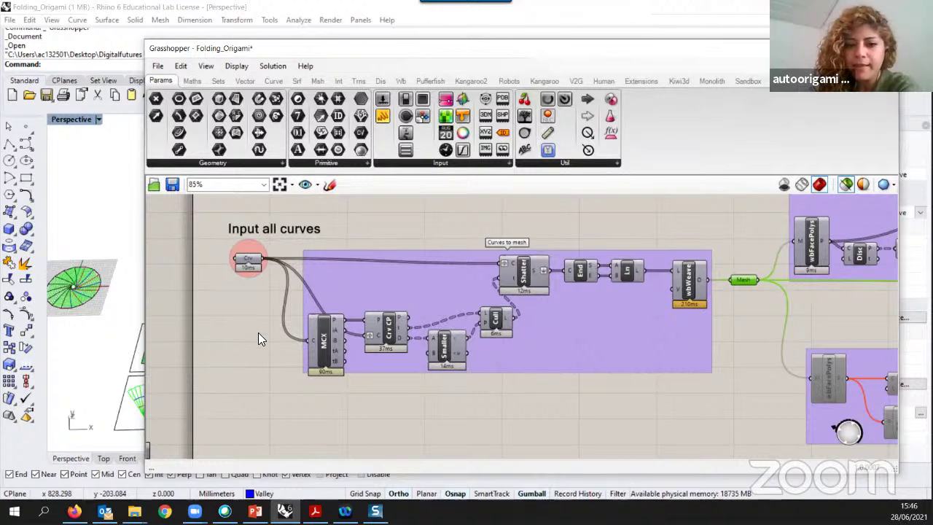
- Examine the folding definition from the input curves and curves-to-mesh group through to the fold groups and solver
{"action": "scroll", "coordinate": [251, 354], "scroll_direction": "down", "scroll_amount": 6}
{"action": "right_click_drag", "start_coordinate": [437, 381], "coordinate": [436, 359]}
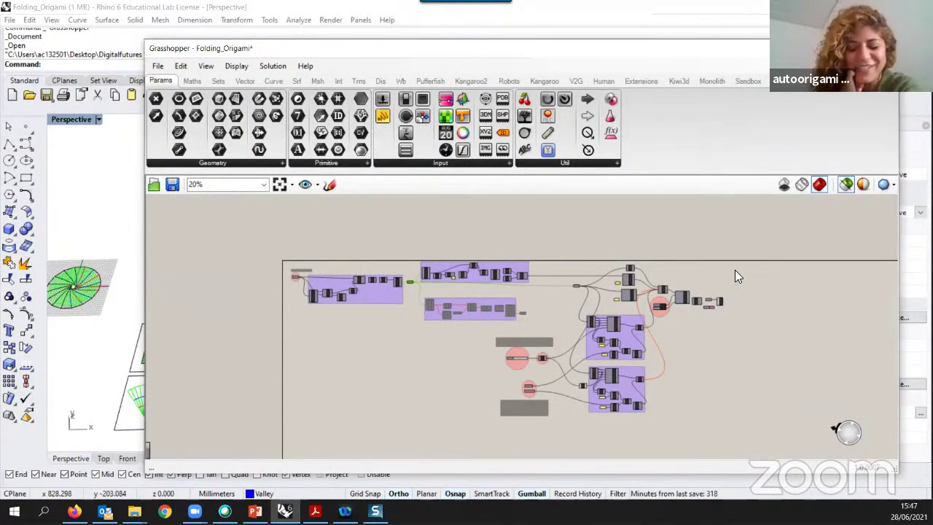
{"action": "scroll", "coordinate": [333, 277], "scroll_direction": "up", "scroll_amount": 5}
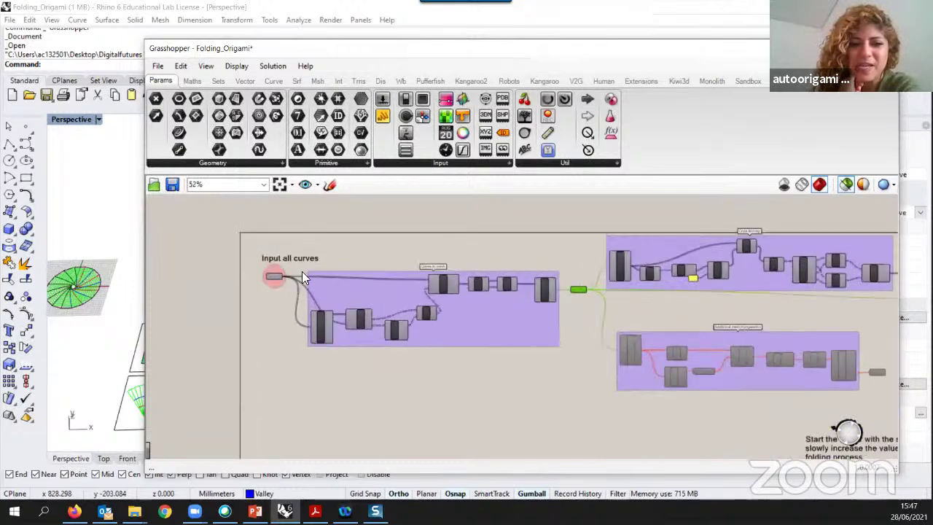
{"action": "right_click_drag", "start_coordinate": [371, 275], "coordinate": [324, 273]}
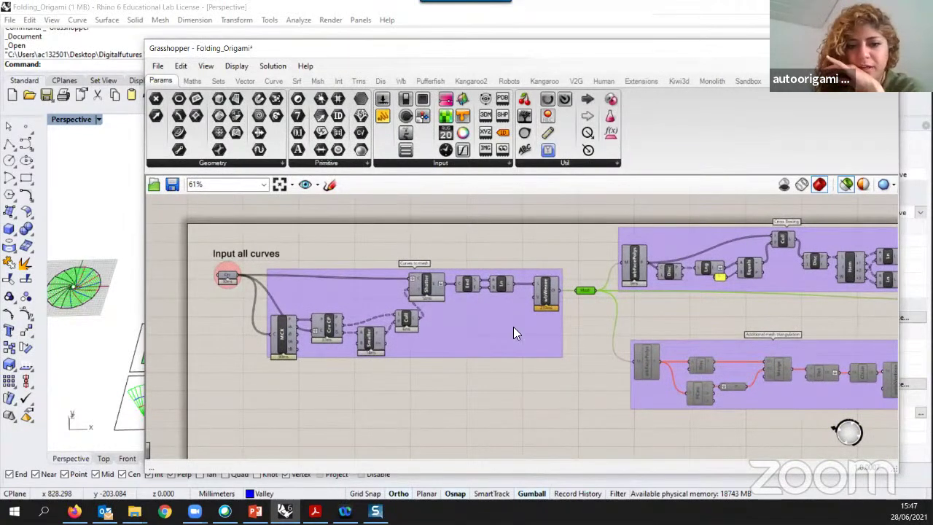
{"action": "scroll", "coordinate": [513, 332], "scroll_direction": "down", "scroll_amount": 4}
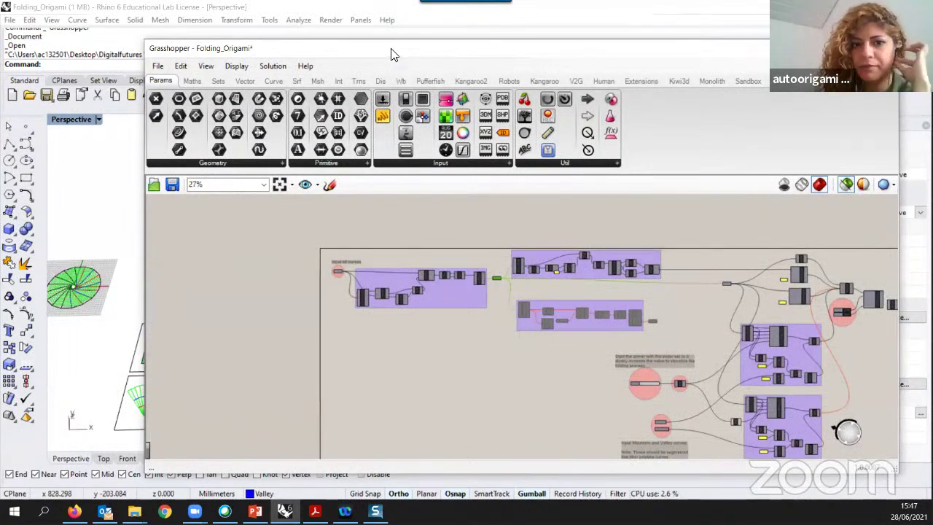
{"action": "right_click_drag", "start_coordinate": [475, 344], "coordinate": [452, 277]}
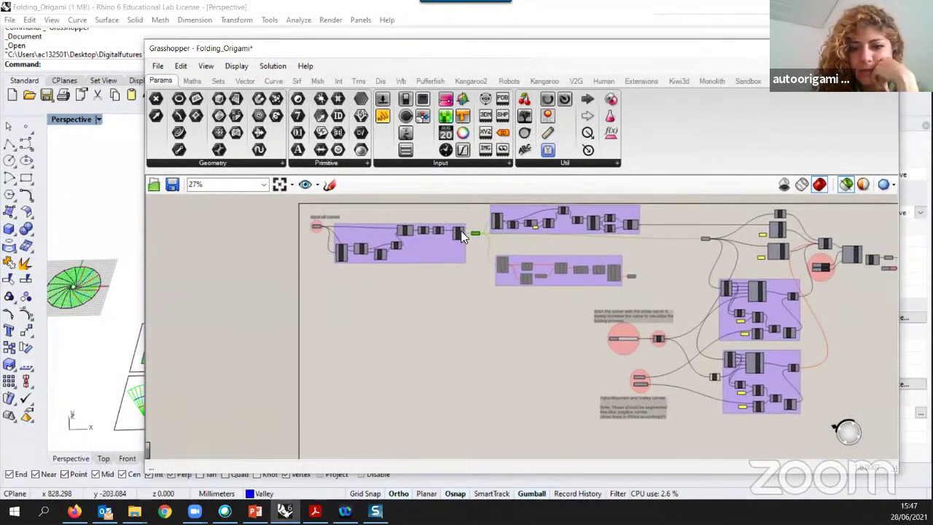
{"action": "right_click_drag", "start_coordinate": [634, 299], "coordinate": [634, 321]}
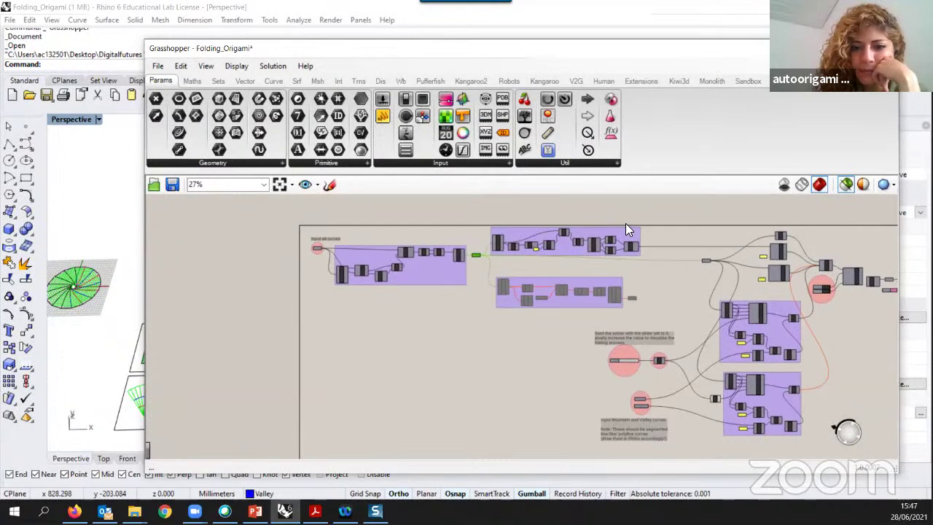
{"action": "scroll", "coordinate": [287, 221], "scroll_direction": "up", "scroll_amount": 1}
{"action": "scroll", "coordinate": [285, 235], "scroll_direction": "up", "scroll_amount": 1}
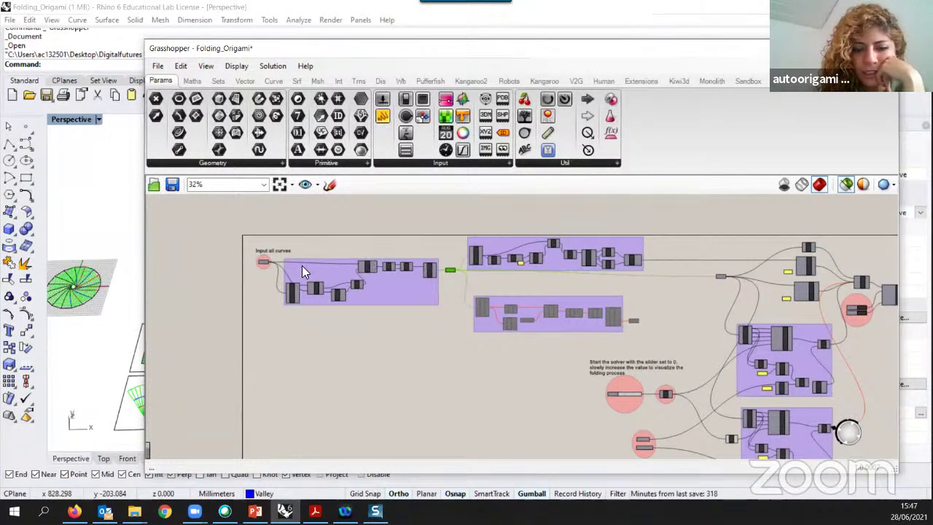
{"action": "right_click_drag", "start_coordinate": [561, 291], "coordinate": [420, 241]}
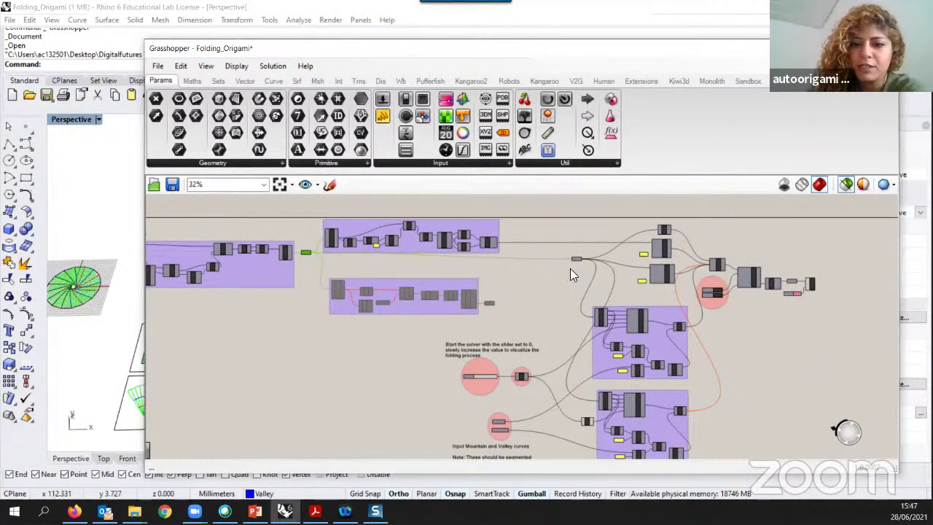
{"action": "right_click_drag", "start_coordinate": [755, 367], "coordinate": [714, 335]}
{"action": "scroll", "coordinate": [700, 286], "scroll_direction": "down", "scroll_amount": 1}
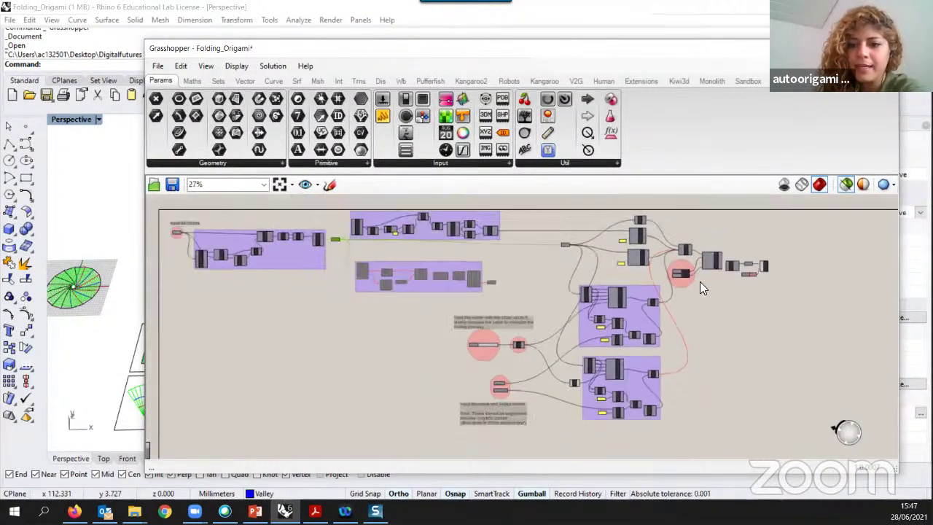
- Select the Solver component that receives the entwined goal objects and inspect its reset button and toggle inputs
{"action": "scroll", "coordinate": [719, 262], "scroll_direction": "up", "scroll_amount": 1}
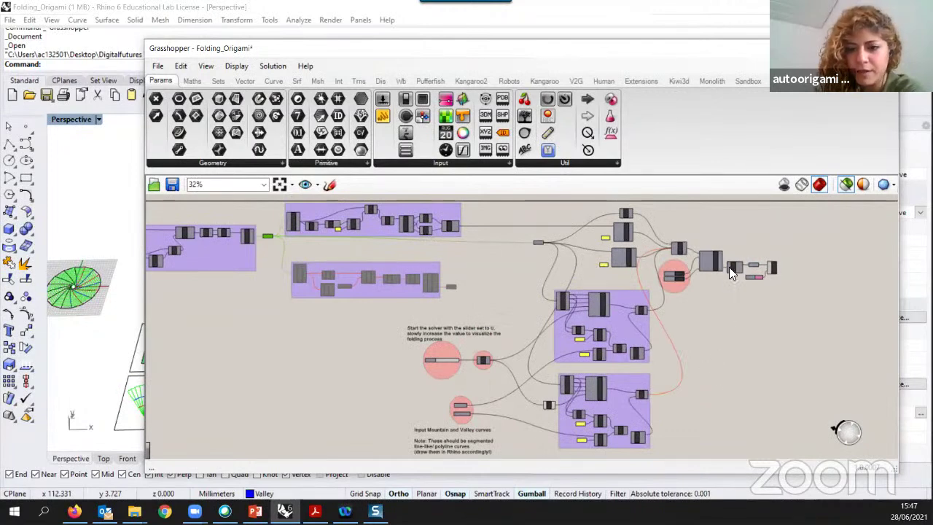
{"action": "scroll", "coordinate": [718, 252], "scroll_direction": "up", "scroll_amount": 7}
{"action": "left_click", "coordinate": [694, 290]}
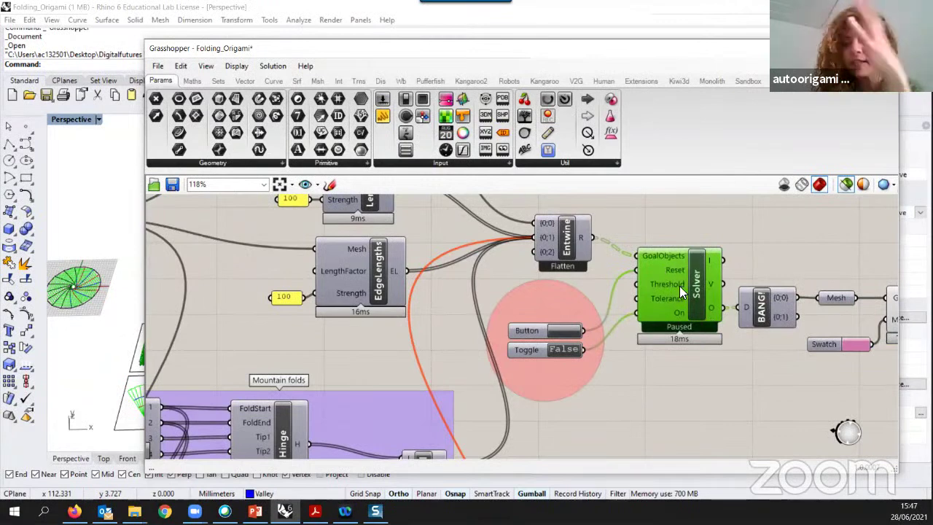
- Examine the Mountain and Valley fold groups together with the folding angle slider and the crease curve inputs
{"action": "scroll", "coordinate": [703, 334], "scroll_direction": "down", "scroll_amount": 3}
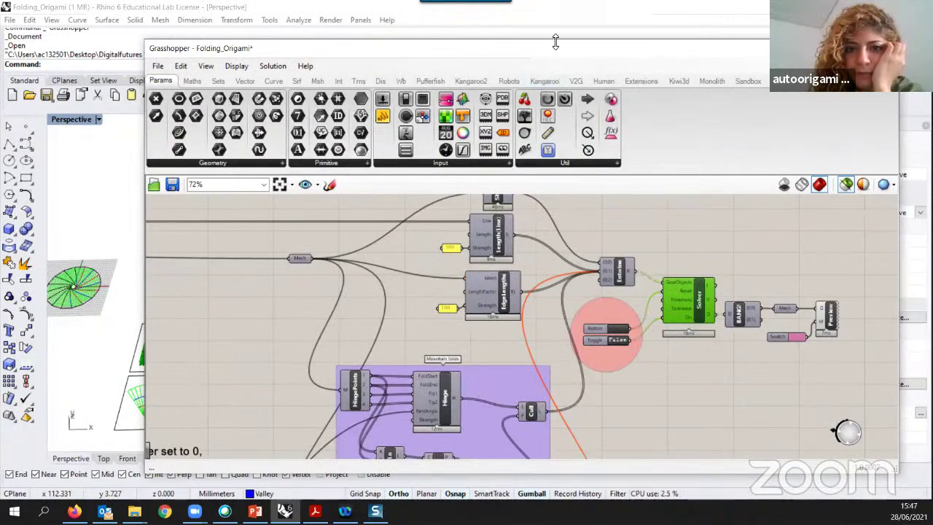
{"action": "scroll", "coordinate": [684, 206], "scroll_direction": "down", "scroll_amount": 4}
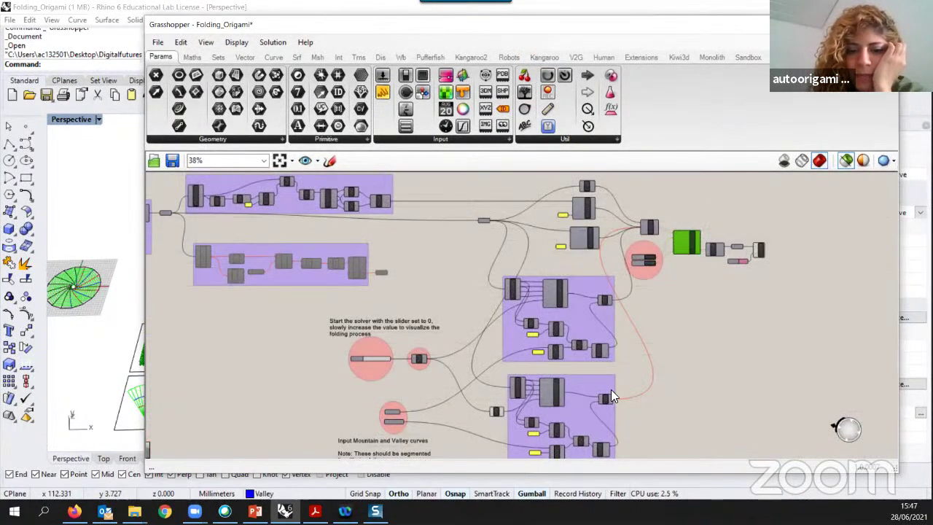
{"action": "right_click_drag", "start_coordinate": [566, 335], "coordinate": [571, 302]}
{"action": "scroll", "coordinate": [572, 302], "scroll_direction": "up", "scroll_amount": 2}
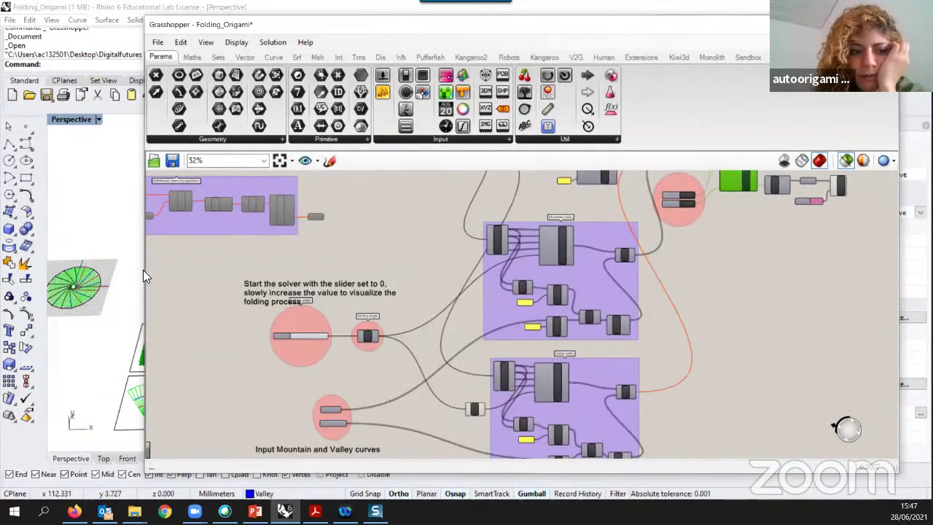
{"action": "scroll", "coordinate": [560, 256], "scroll_direction": "up", "scroll_amount": 1}
{"action": "scroll", "coordinate": [572, 238], "scroll_direction": "down", "scroll_amount": 1}
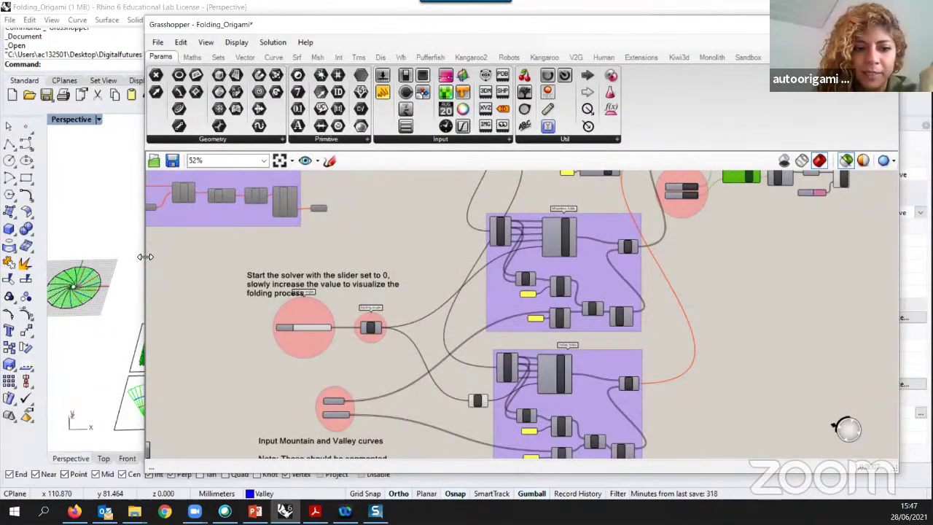
- Narrow the Grasshopper window to expose the straight-crease patterns in the Rhino perspective viewport
{"action": "left_click_drag", "start_coordinate": [198, 288], "coordinate": [294, 288]}
{"action": "right_click_drag", "start_coordinate": [193, 292], "coordinate": [192, 394], "text": "shift"}
{"action": "scroll", "coordinate": [221, 220], "scroll_direction": "up", "scroll_amount": 3}
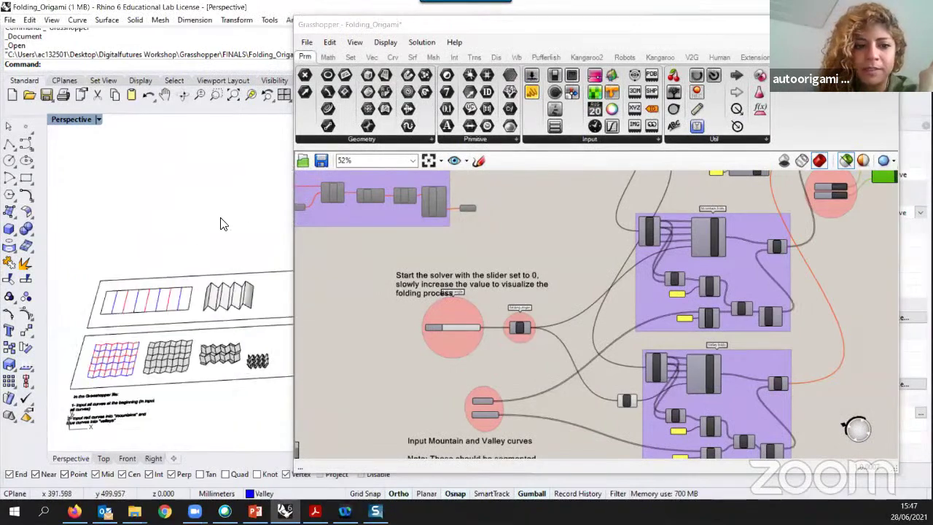
- Inspect the Hinge component and its fold and tip inputs in the Mountain folds group
{"action": "scroll", "coordinate": [565, 284], "scroll_direction": "down", "scroll_amount": 2}
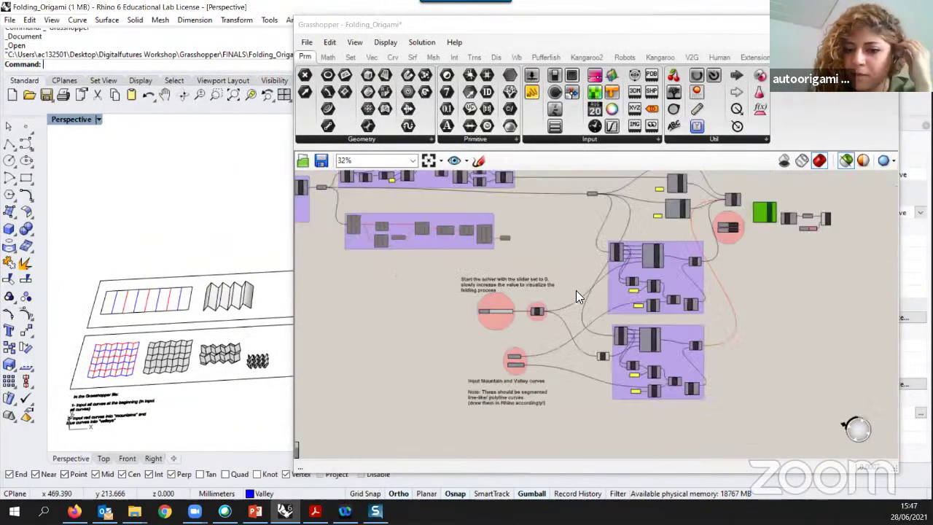
{"action": "scroll", "coordinate": [651, 255], "scroll_direction": "up", "scroll_amount": 4}
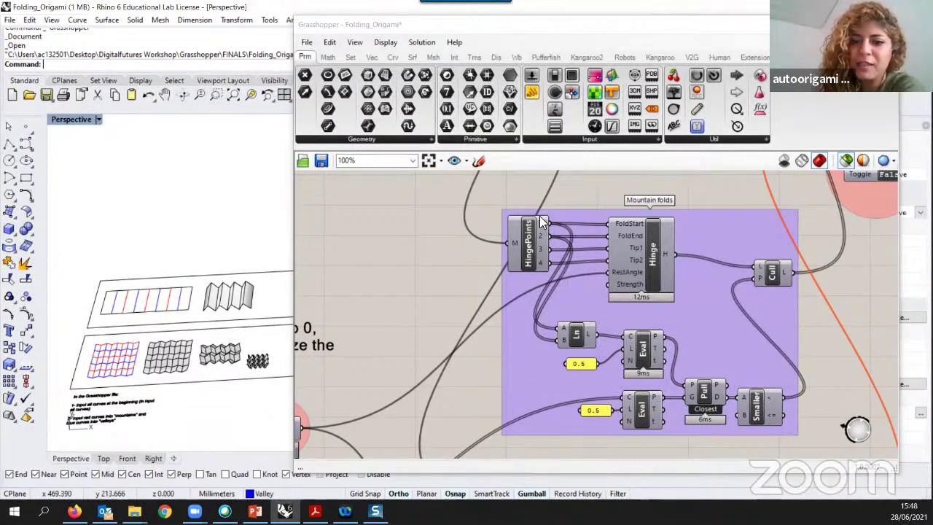
{"action": "left_click", "coordinate": [653, 252]}
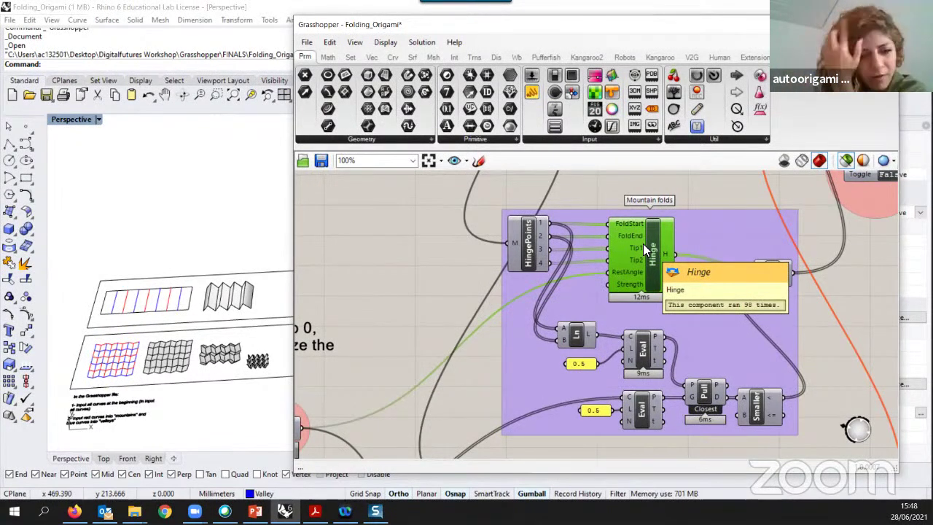
{"action": "scroll", "coordinate": [656, 264], "scroll_direction": "down", "scroll_amount": 6}
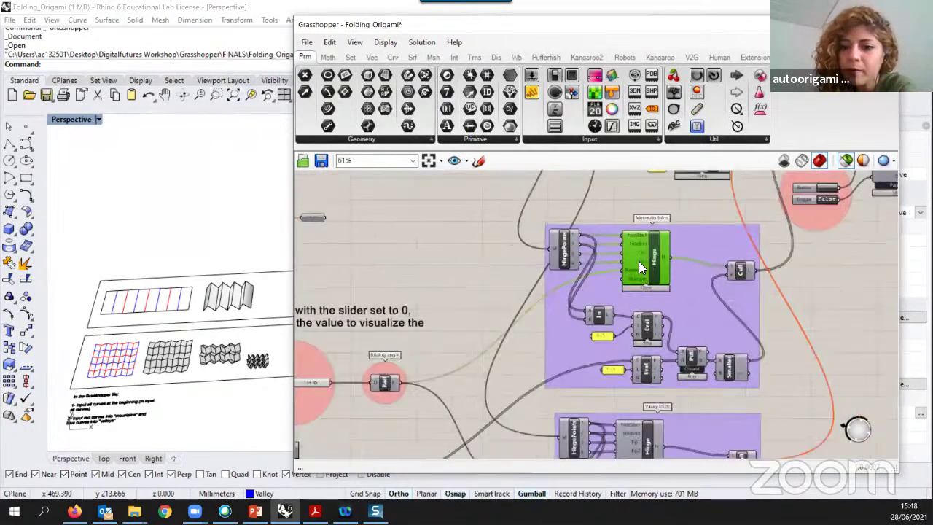
{"action": "scroll", "coordinate": [686, 274], "scroll_direction": "up", "scroll_amount": 2}
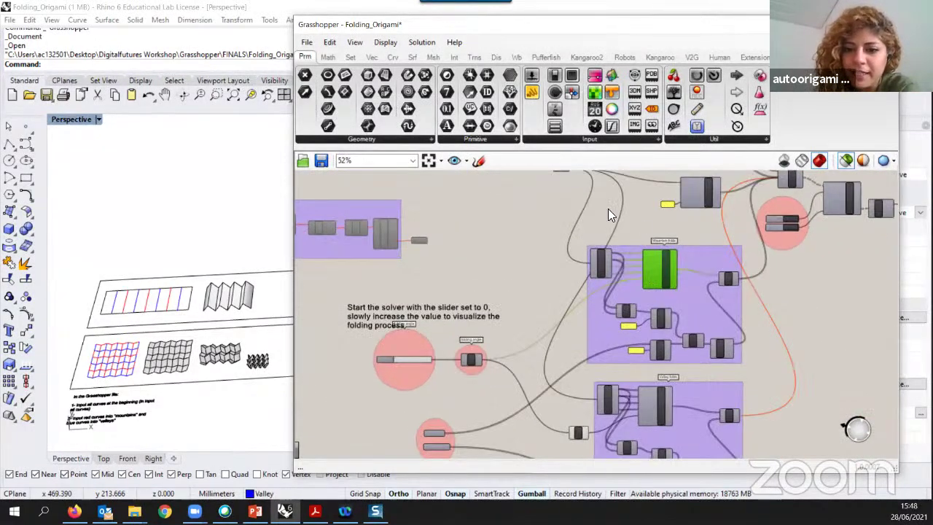
- Select the Mesh parameter feeding the goals and narrow the Grasshopper window further to show the red and blue strip pattern
{"action": "scroll", "coordinate": [560, 199], "scroll_direction": "up", "scroll_amount": 5}
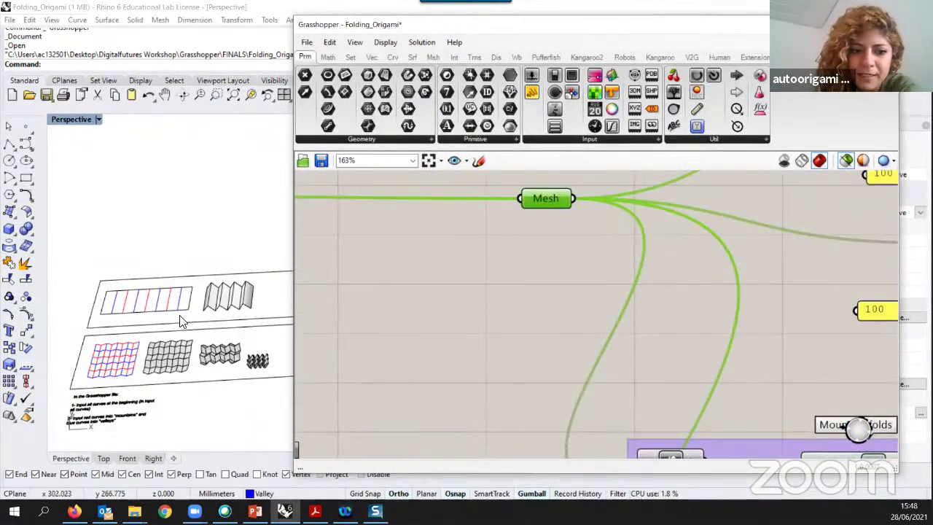
{"action": "scroll", "coordinate": [182, 320], "scroll_direction": "down", "scroll_amount": 4}
{"action": "scroll", "coordinate": [137, 281], "scroll_direction": "up", "scroll_amount": 6}
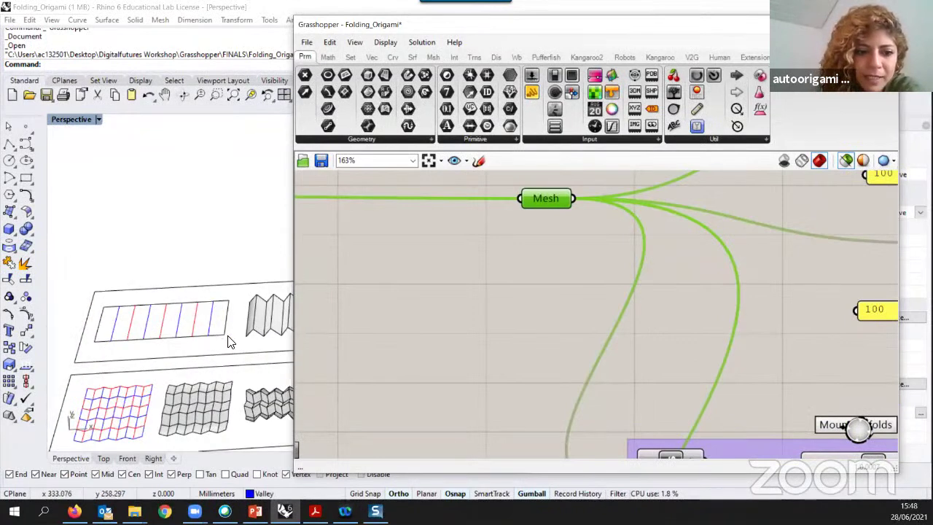
{"action": "scroll", "coordinate": [237, 306], "scroll_direction": "down", "scroll_amount": 1}
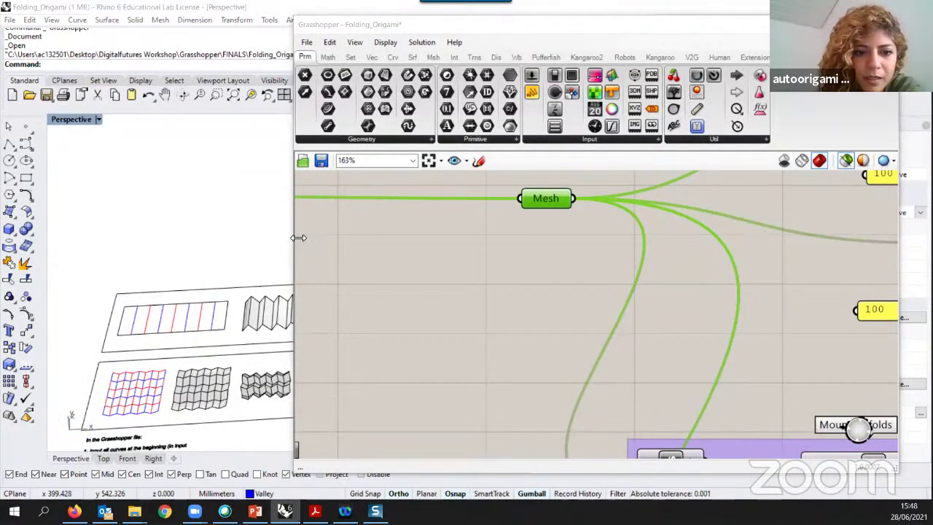
{"action": "left_click_drag", "start_coordinate": [290, 312], "coordinate": [368, 312]}
{"action": "right_click_drag", "start_coordinate": [219, 277], "coordinate": [194, 273]}
{"action": "scroll", "coordinate": [222, 307], "scroll_direction": "up", "scroll_amount": 5}
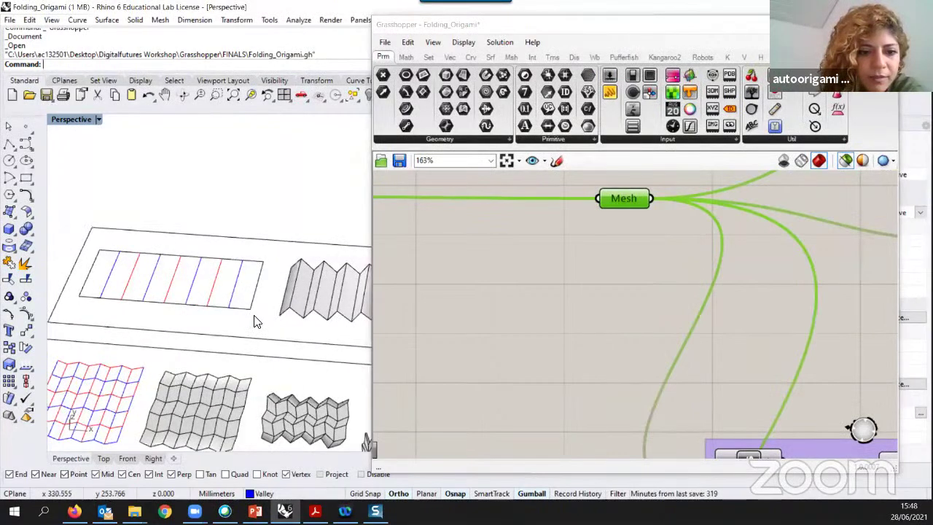
- Show the preview of all components and examine the square curved-crease pattern in the Rhino viewport
{"action": "scroll", "coordinate": [247, 277], "scroll_direction": "down", "scroll_amount": 4}
{"action": "scroll", "coordinate": [202, 321], "scroll_direction": "up", "scroll_amount": 5}
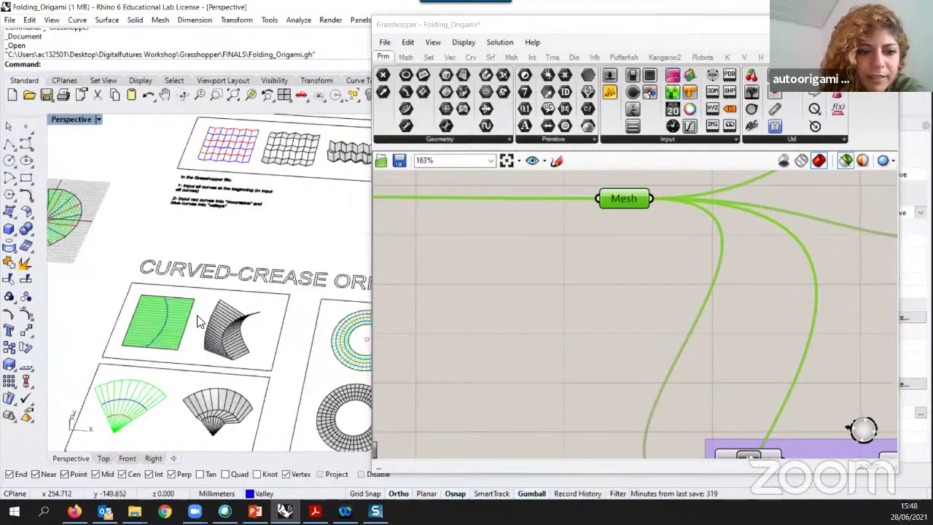
{"action": "scroll", "coordinate": [170, 310], "scroll_direction": "up", "scroll_amount": 2}
{"action": "left_click", "coordinate": [163, 313]}
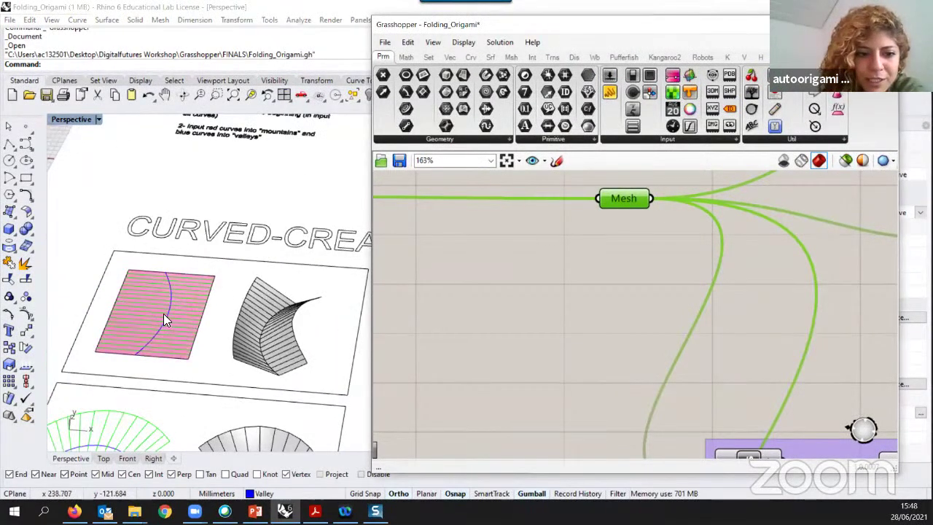
{"action": "scroll", "coordinate": [175, 278], "scroll_direction": "down", "scroll_amount": 5}
{"action": "right_click_drag", "start_coordinate": [468, 333], "coordinate": [449, 318]}
{"action": "scroll", "coordinate": [204, 285], "scroll_direction": "up", "scroll_amount": 5}
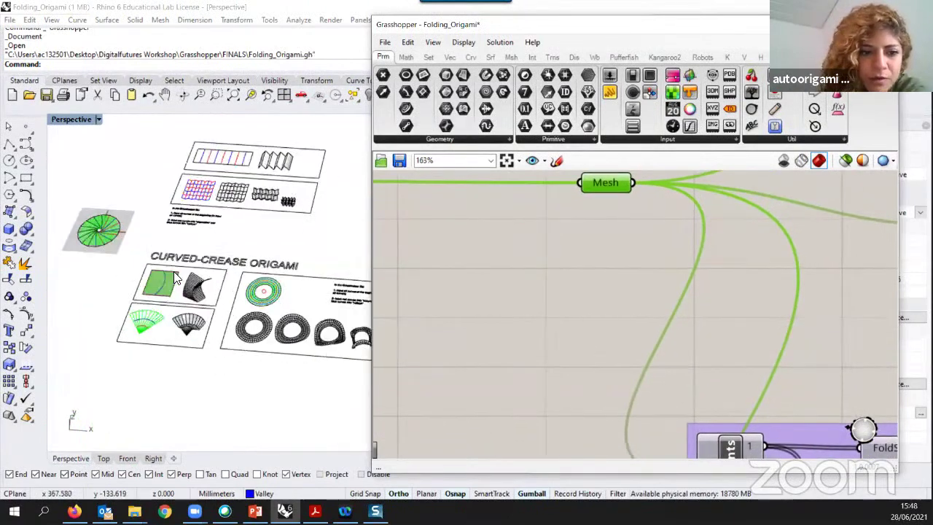
{"action": "scroll", "coordinate": [100, 318], "scroll_direction": "up", "scroll_amount": 5}
{"action": "right_click_drag", "start_coordinate": [531, 310], "coordinate": [496, 268]}
- Inspect the HingePoints, Hinge and Line components in the Mountain folds group by selecting each one
{"action": "scroll", "coordinate": [497, 268], "scroll_direction": "down", "scroll_amount": 3}
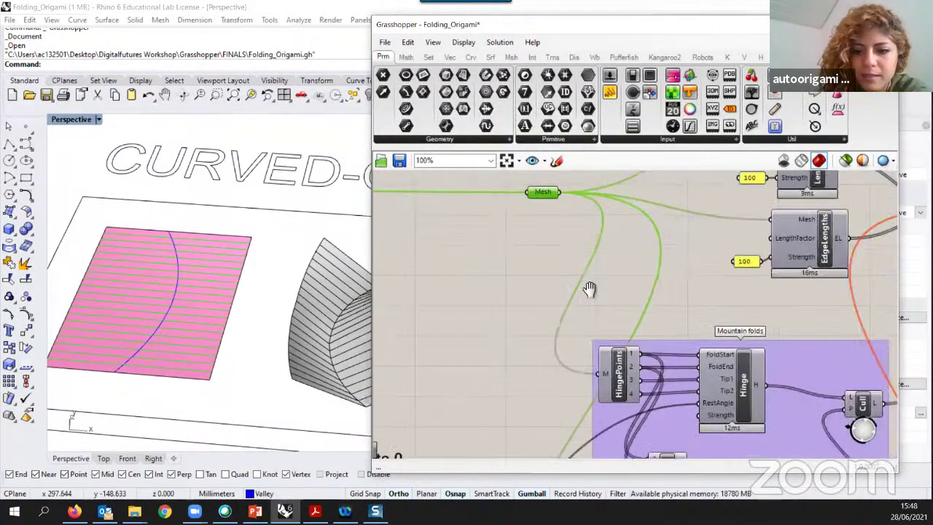
{"action": "right_click_drag", "start_coordinate": [590, 289], "coordinate": [538, 233]}
{"action": "scroll", "coordinate": [566, 312], "scroll_direction": "up", "scroll_amount": 1}
{"action": "left_click", "coordinate": [564, 308]}
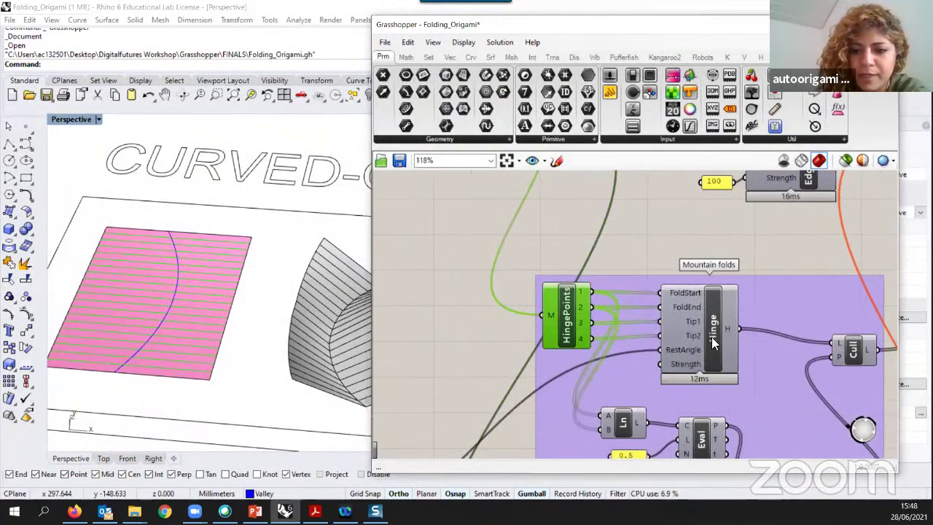
{"action": "left_click", "coordinate": [712, 337]}
{"action": "right_click_drag", "start_coordinate": [679, 269], "coordinate": [650, 190]}
{"action": "scroll", "coordinate": [659, 296], "scroll_direction": "down", "scroll_amount": 1}
{"action": "left_click", "coordinate": [608, 332]}
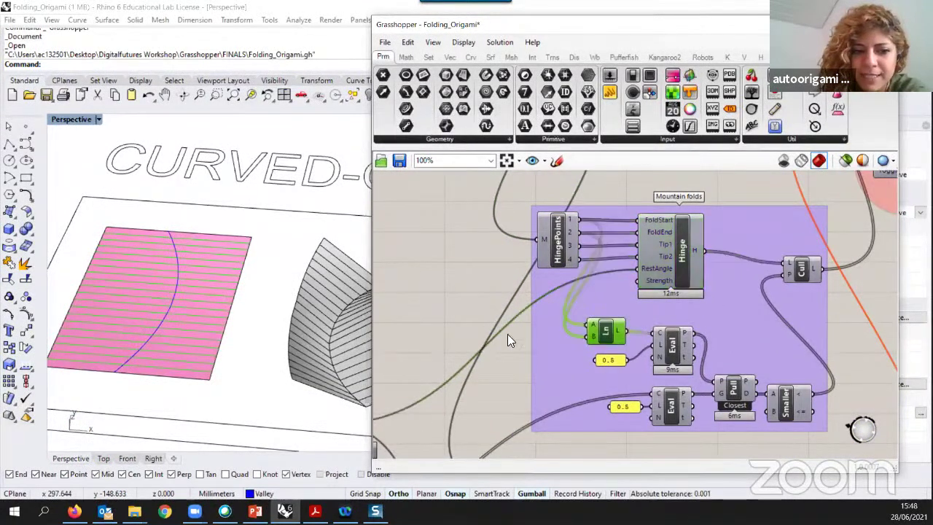
- Restrict the preview to selected components and inspect the Cull and Smaller components that filter the mountain folds
{"action": "left_click", "coordinate": [846, 161]}
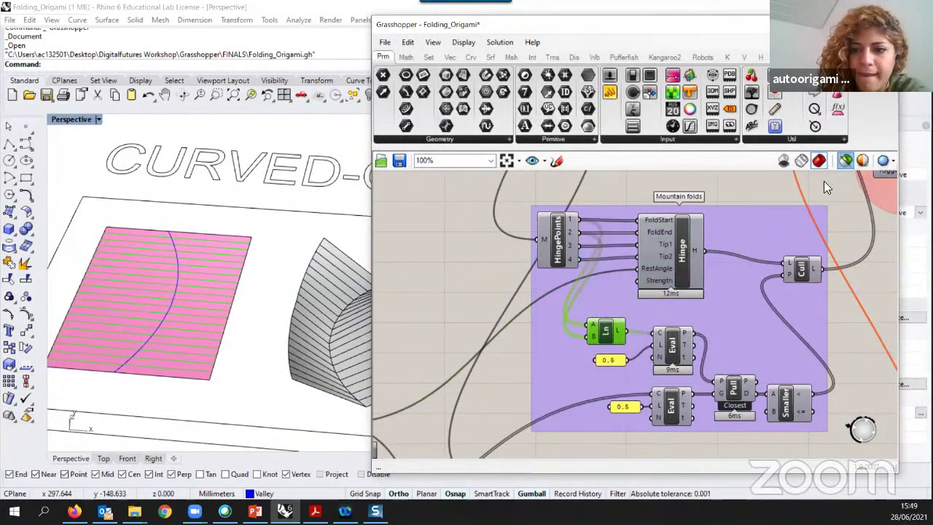
{"action": "left_click", "coordinate": [812, 271]}
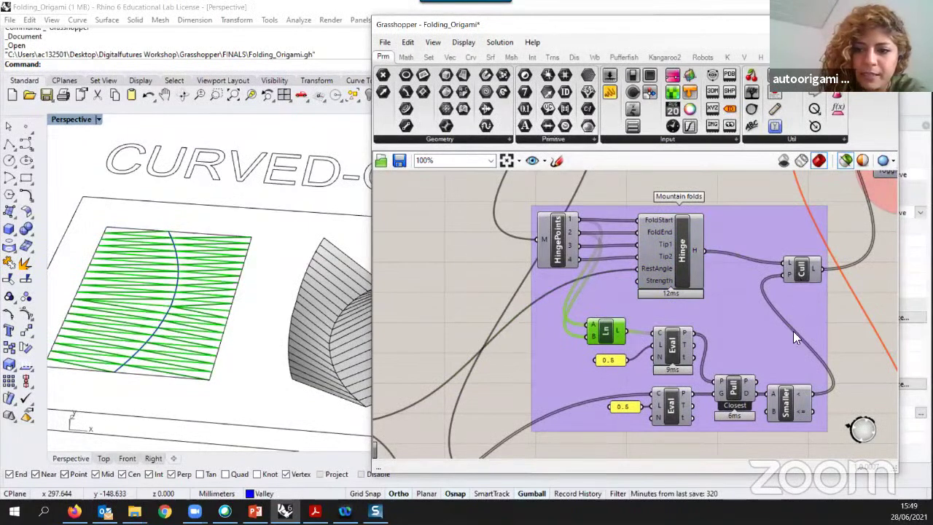
{"action": "left_click", "coordinate": [786, 405]}
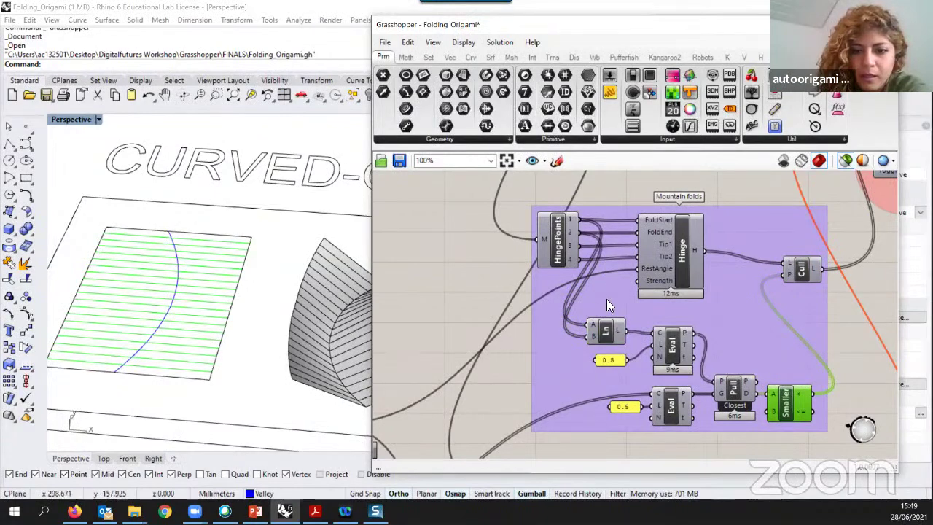
{"action": "scroll", "coordinate": [607, 299], "scroll_direction": "down", "scroll_amount": 8}
{"action": "scroll", "coordinate": [685, 296], "scroll_direction": "up", "scroll_amount": 4}
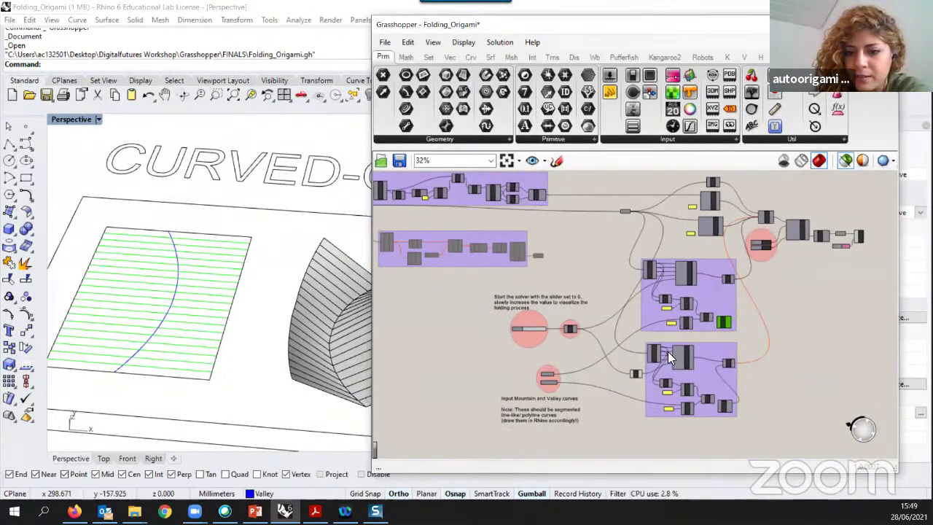
- Preview the Kangaroo Solver component's geometry, and start the solver by setting its toggle to True
{"action": "scroll", "coordinate": [779, 236], "scroll_direction": "up", "scroll_amount": 4}
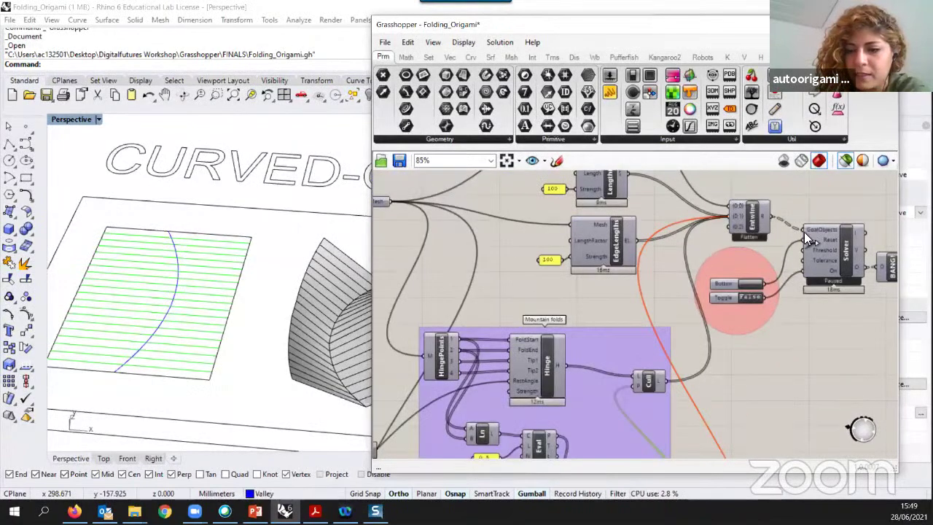
{"action": "left_click", "coordinate": [845, 254]}
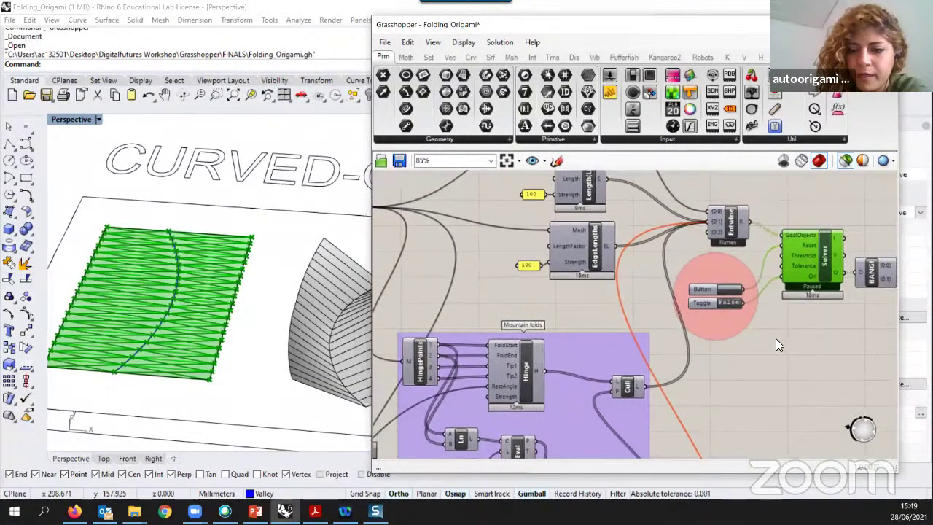
{"action": "left_click", "coordinate": [776, 344]}
{"action": "scroll", "coordinate": [731, 290], "scroll_direction": "up", "scroll_amount": 2}
{"action": "double_click", "coordinate": [730, 311]}
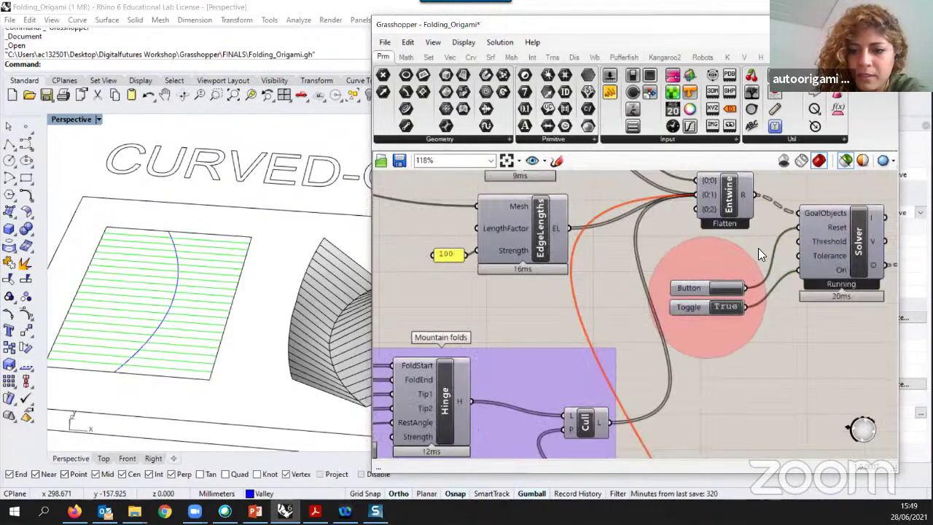
- Show the preview of all components so the folding mesh is drawn in the Rhino viewport
{"action": "scroll", "coordinate": [762, 257], "scroll_direction": "down", "scroll_amount": 3}
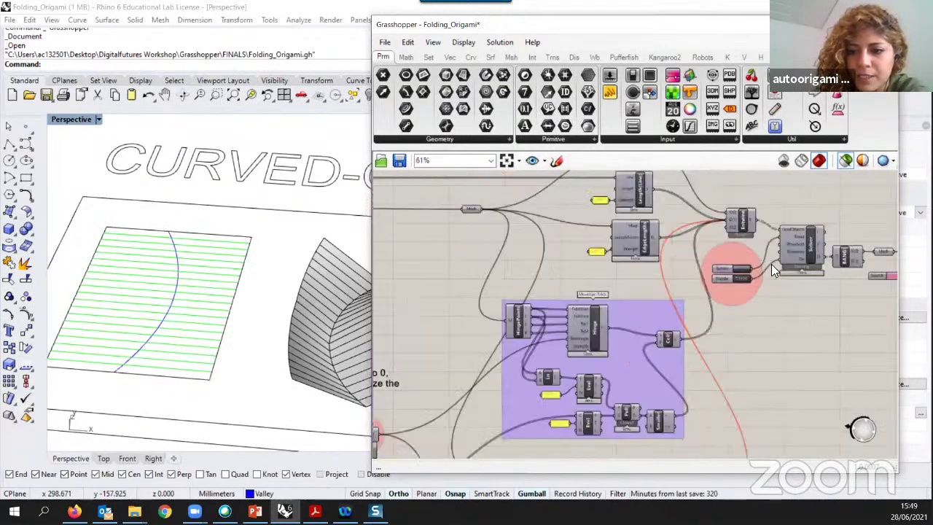
{"action": "left_click", "coordinate": [819, 160]}
{"action": "scroll", "coordinate": [757, 269], "scroll_direction": "up", "scroll_amount": 1}
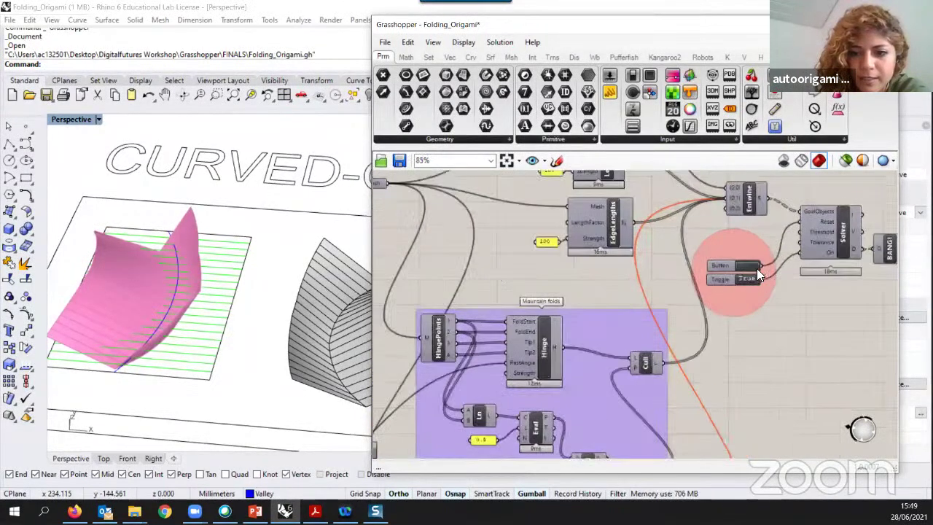
- Lower the folding angle's Degrees slider to 0
{"action": "scroll", "coordinate": [596, 329], "scroll_direction": "down", "scroll_amount": 3}
{"action": "scroll", "coordinate": [503, 357], "scroll_direction": "up", "scroll_amount": 3}
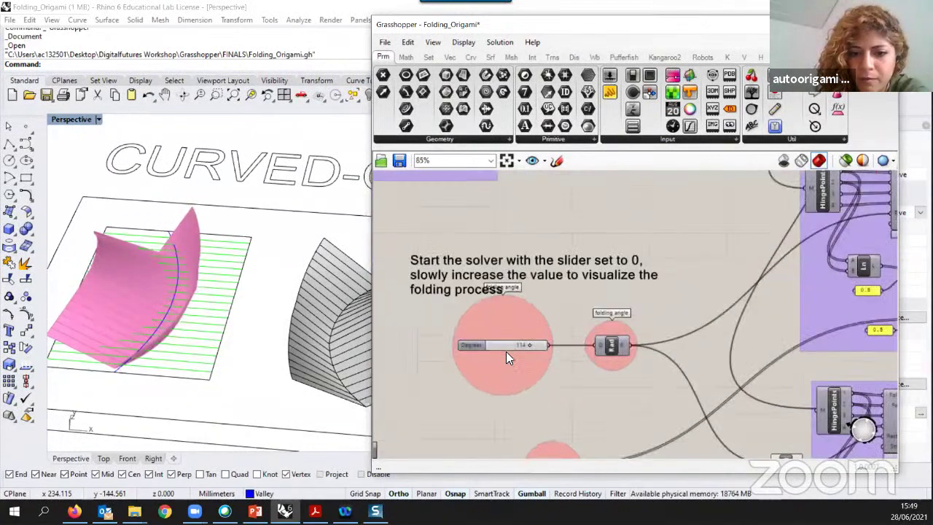
{"action": "scroll", "coordinate": [510, 349], "scroll_direction": "down", "scroll_amount": 3}
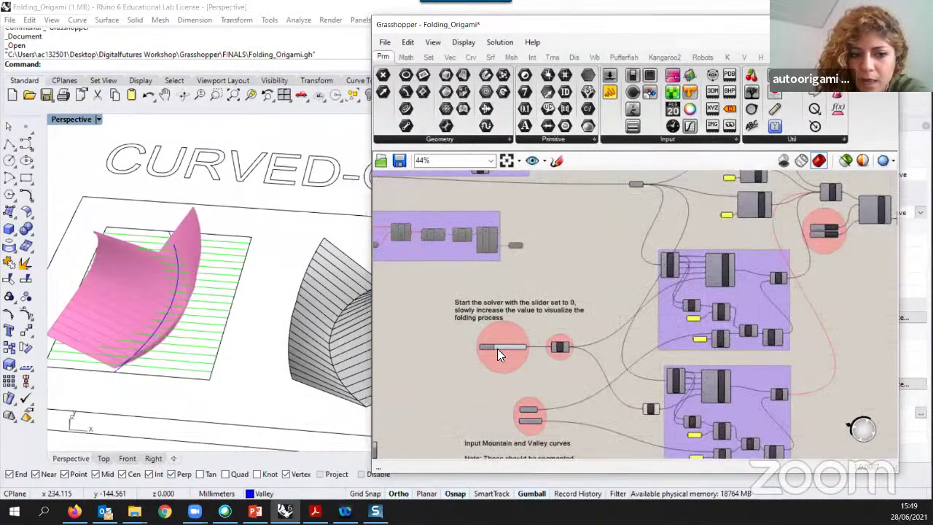
{"action": "scroll", "coordinate": [499, 349], "scroll_direction": "up", "scroll_amount": 3}
{"action": "scroll", "coordinate": [472, 331], "scroll_direction": "up", "scroll_amount": 1}
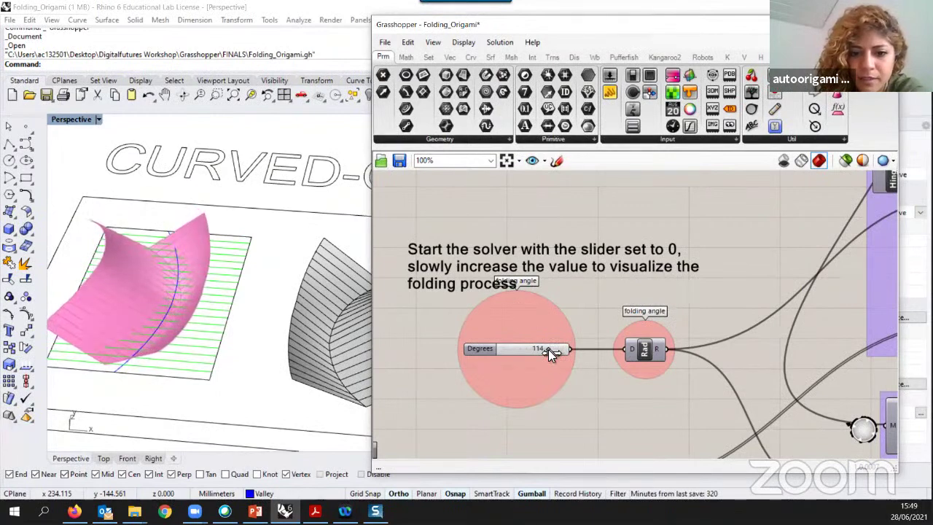
{"action": "left_click_drag", "start_coordinate": [548, 349], "coordinate": [483, 346]}
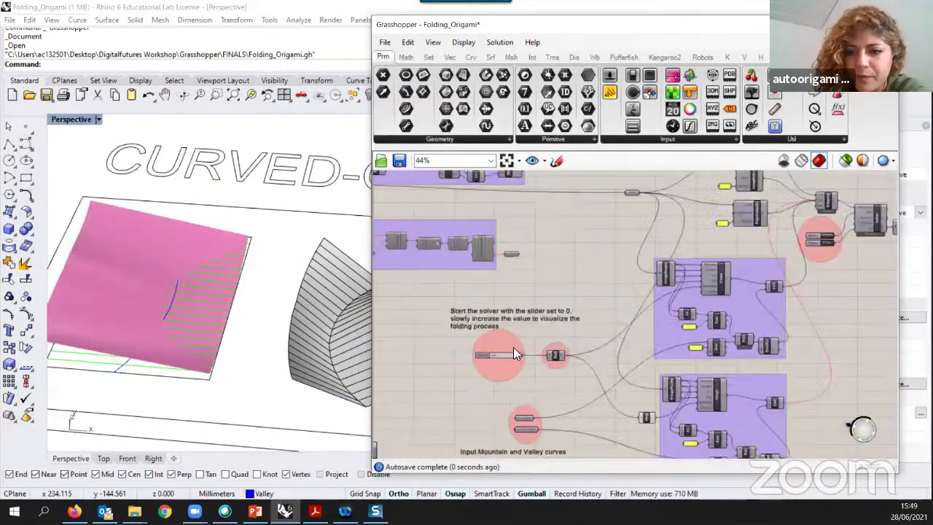
- Reset the running solver with the button connected to its Reset input
{"action": "scroll", "coordinate": [484, 357], "scroll_direction": "down", "scroll_amount": 3}
{"action": "scroll", "coordinate": [506, 357], "scroll_direction": "up", "scroll_amount": 2}
{"action": "scroll", "coordinate": [464, 361], "scroll_direction": "down", "scroll_amount": 3}
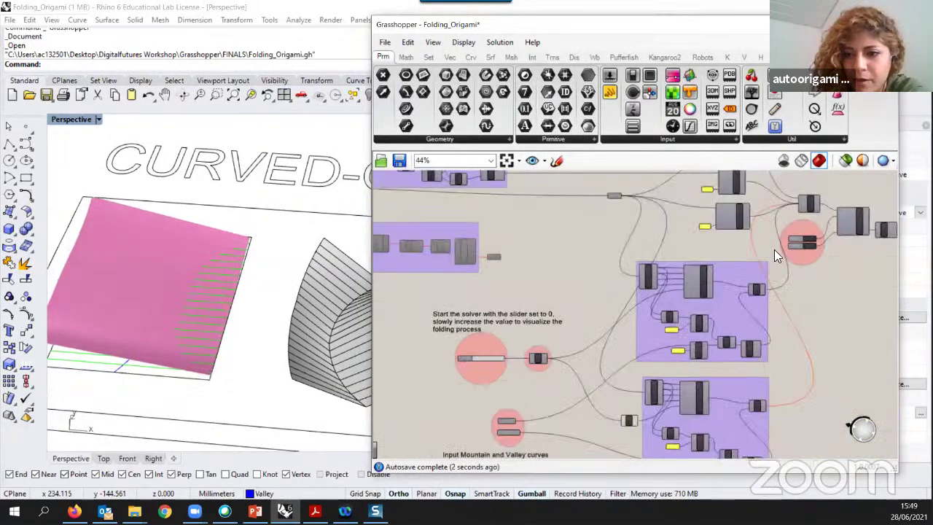
{"action": "scroll", "coordinate": [775, 252], "scroll_direction": "up", "scroll_amount": 1}
{"action": "scroll", "coordinate": [833, 247], "scroll_direction": "up", "scroll_amount": 3}
{"action": "scroll", "coordinate": [769, 242], "scroll_direction": "up", "scroll_amount": 3}
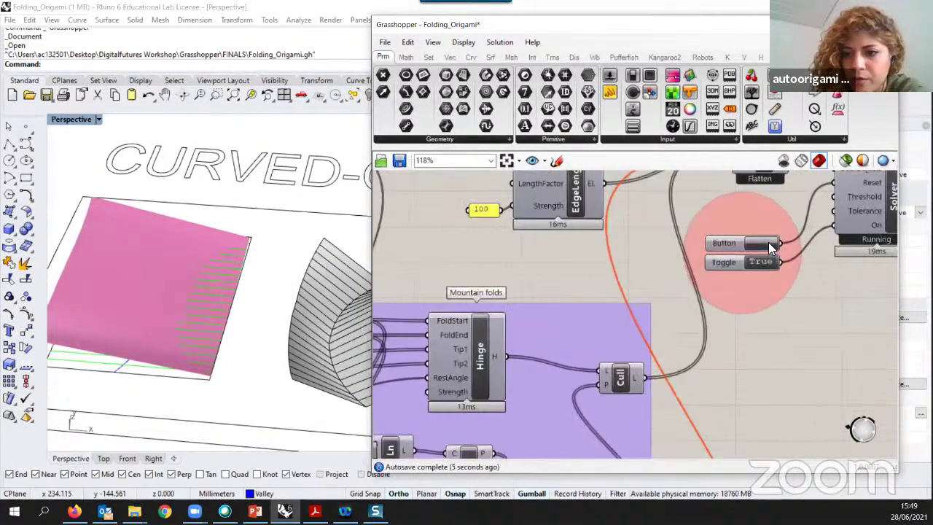
{"action": "left_click", "coordinate": [768, 243]}
{"action": "scroll", "coordinate": [793, 233], "scroll_direction": "down", "scroll_amount": 6}
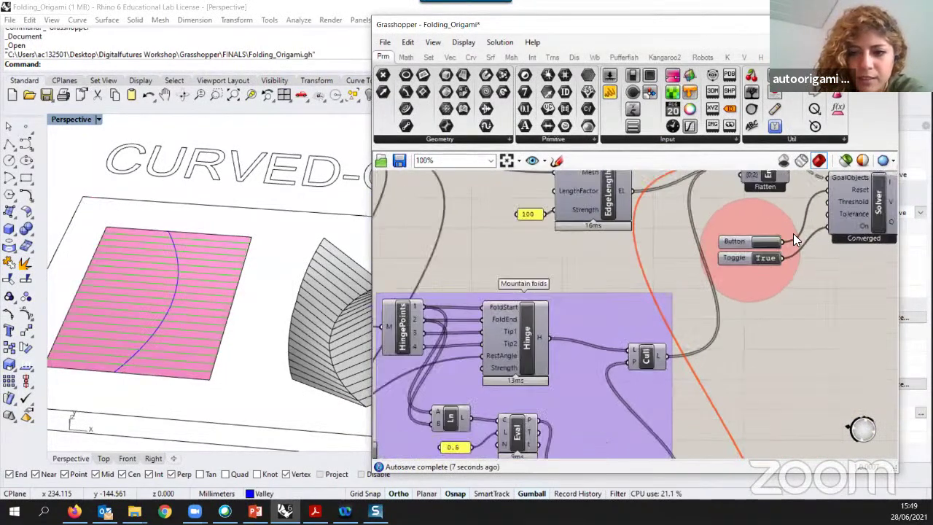
- Raise the folding angle's Degrees slider gradually to 81 to fold the square curved-crease pattern
{"action": "right_click_drag", "start_coordinate": [213, 336], "coordinate": [461, 336]}
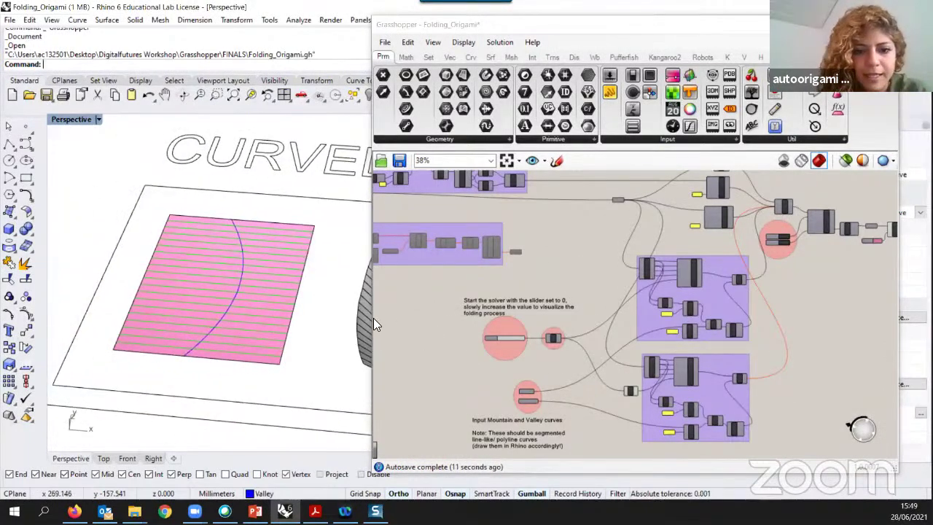
{"action": "scroll", "coordinate": [514, 334], "scroll_direction": "up", "scroll_amount": 5}
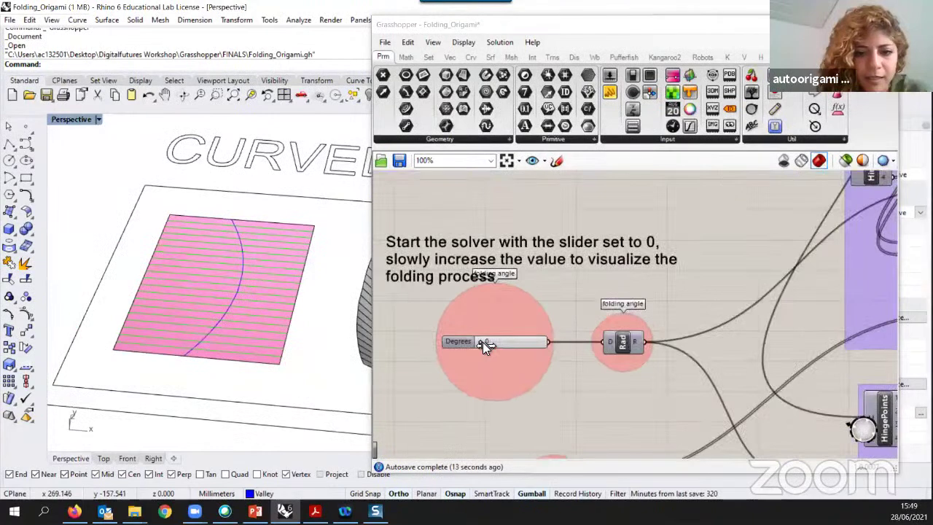
{"action": "left_click_drag", "start_coordinate": [482, 342], "coordinate": [515, 342]}
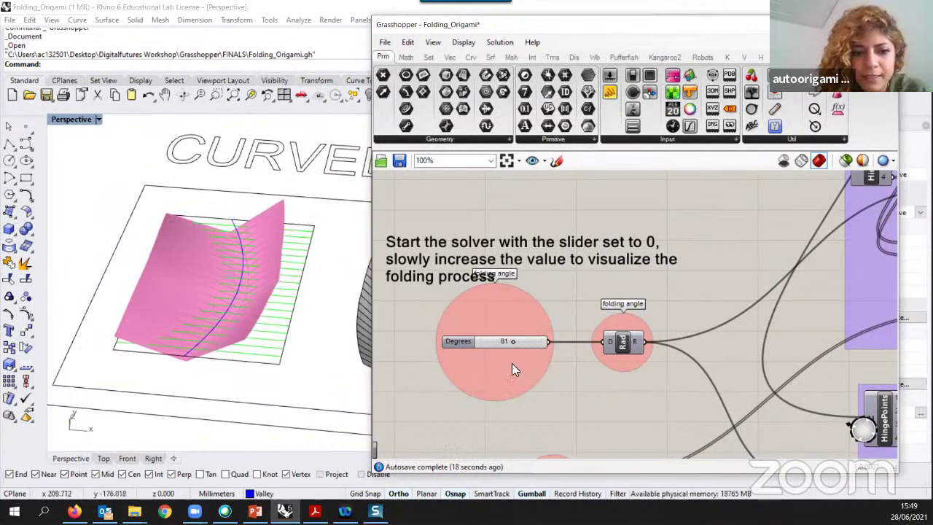
- Return the folding angle's Degrees slider to 0 and restrict the preview to selected components
{"action": "scroll", "coordinate": [548, 318], "scroll_direction": "down", "scroll_amount": 5}
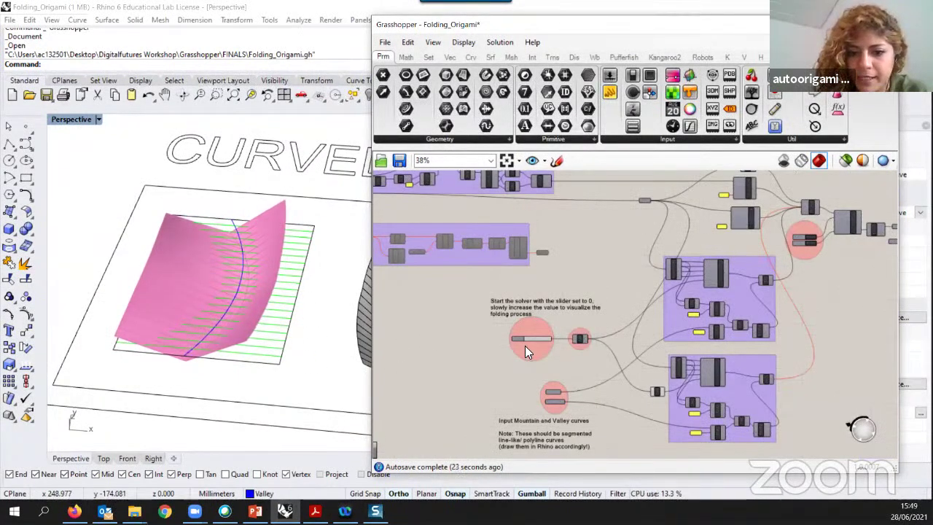
{"action": "scroll", "coordinate": [526, 343], "scroll_direction": "up", "scroll_amount": 3}
{"action": "left_click_drag", "start_coordinate": [548, 333], "coordinate": [525, 333]}
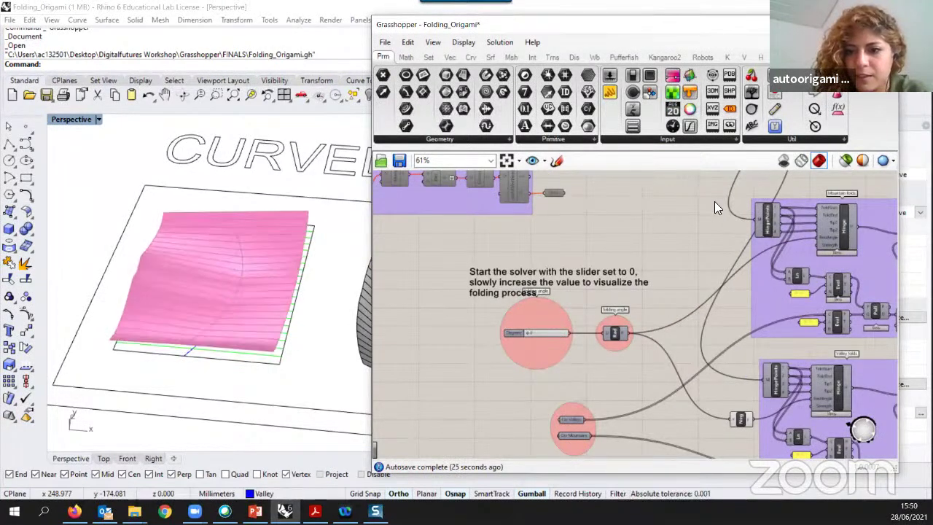
- Examine the red and blue strip pattern in Rhino and locate the "Input all curves" parameter in the definition
{"action": "scroll", "coordinate": [306, 201], "scroll_direction": "down", "scroll_amount": 6}
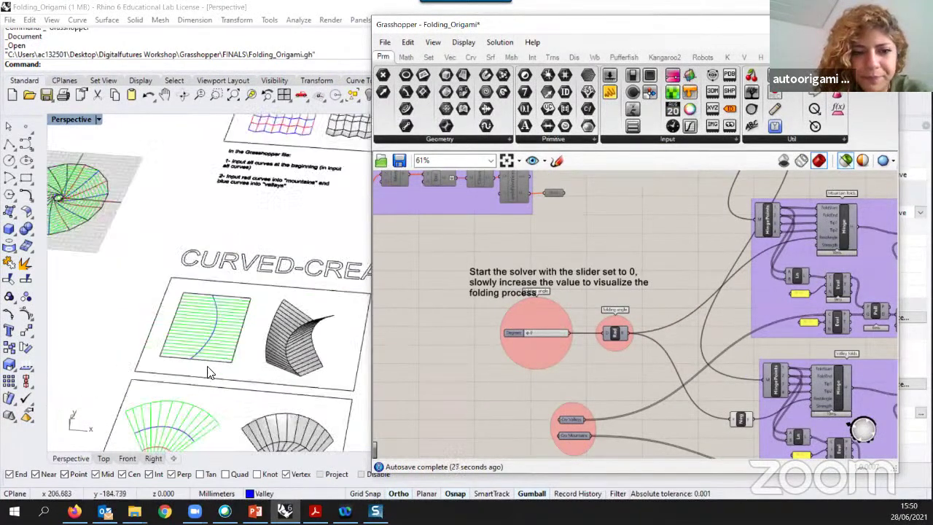
{"action": "scroll", "coordinate": [306, 200], "scroll_direction": "up", "scroll_amount": 5}
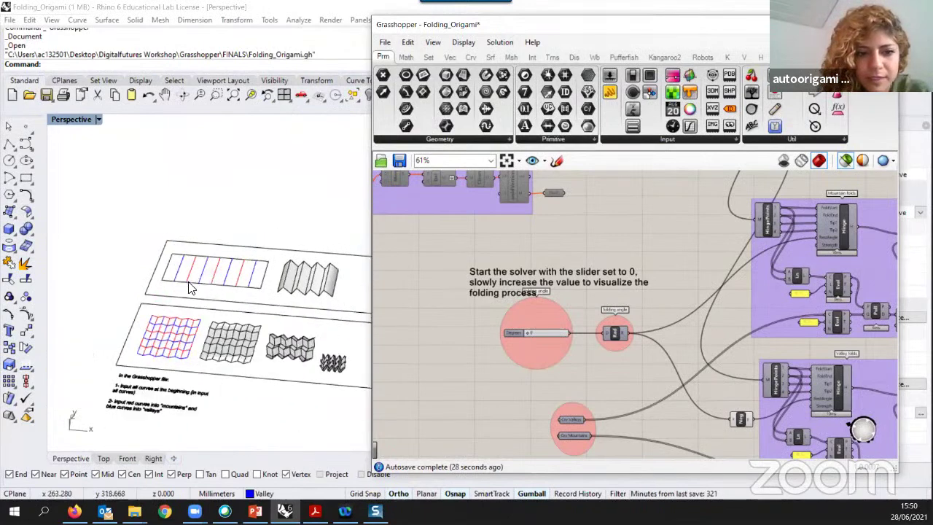
{"action": "scroll", "coordinate": [288, 313], "scroll_direction": "up", "scroll_amount": 3}
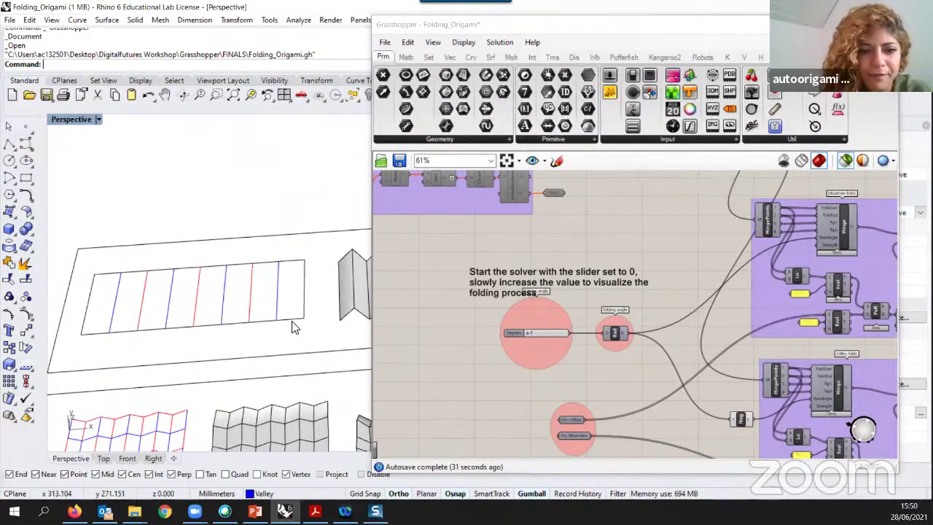
{"action": "scroll", "coordinate": [275, 306], "scroll_direction": "down", "scroll_amount": 5}
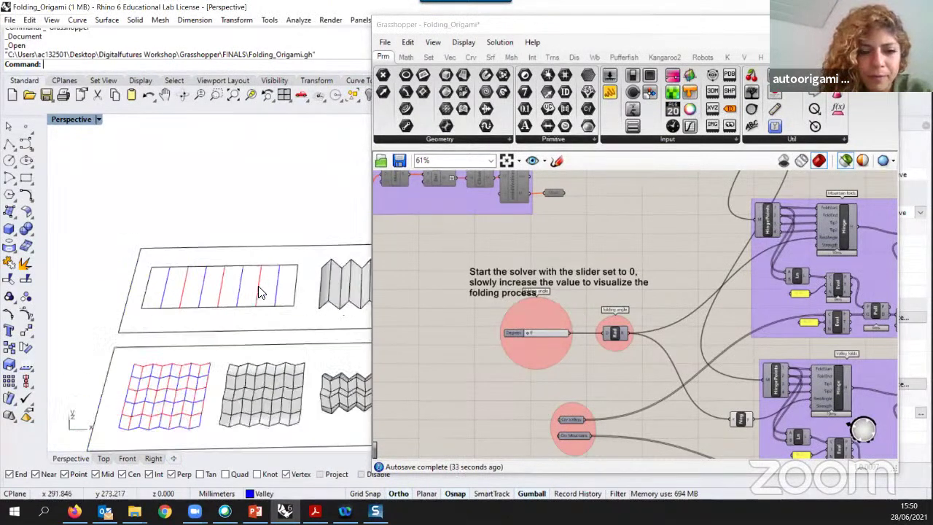
{"action": "scroll", "coordinate": [538, 289], "scroll_direction": "down", "scroll_amount": 8}
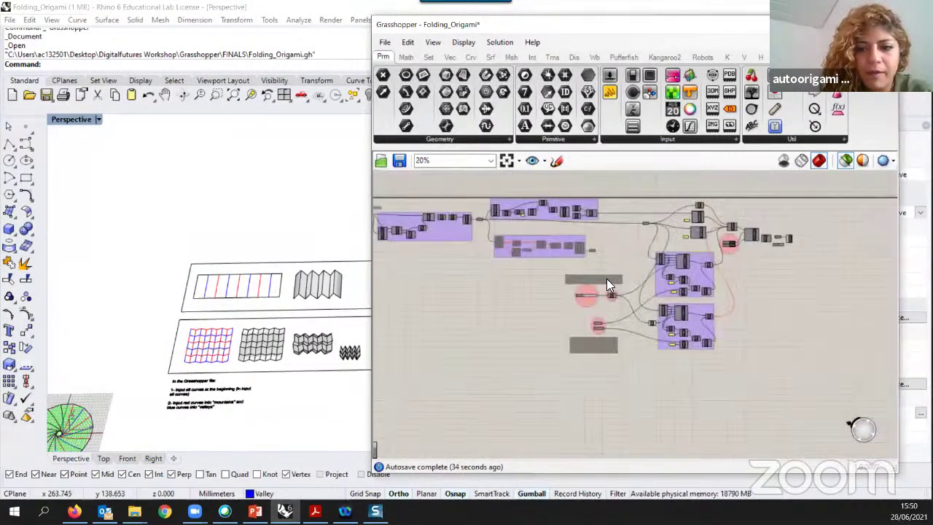
{"action": "scroll", "coordinate": [525, 247], "scroll_direction": "up", "scroll_amount": 2}
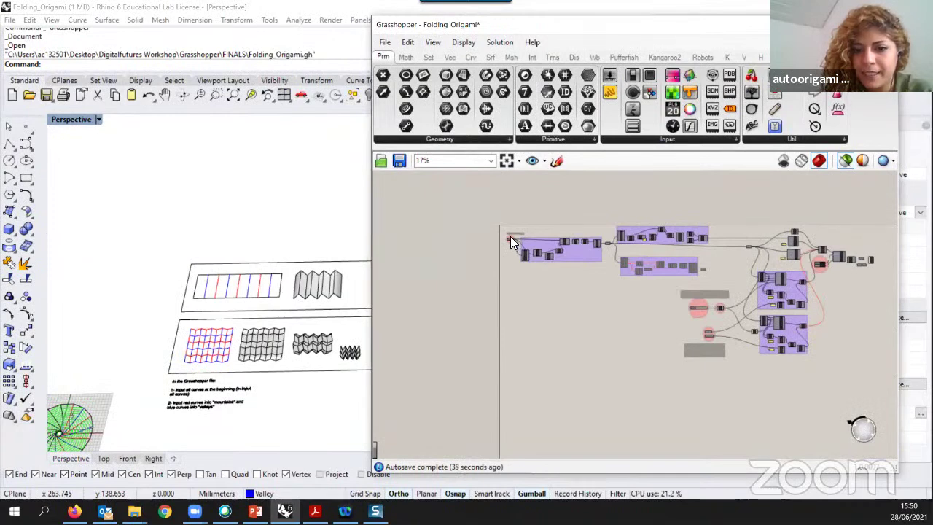
{"action": "scroll", "coordinate": [511, 233], "scroll_direction": "up", "scroll_amount": 1}
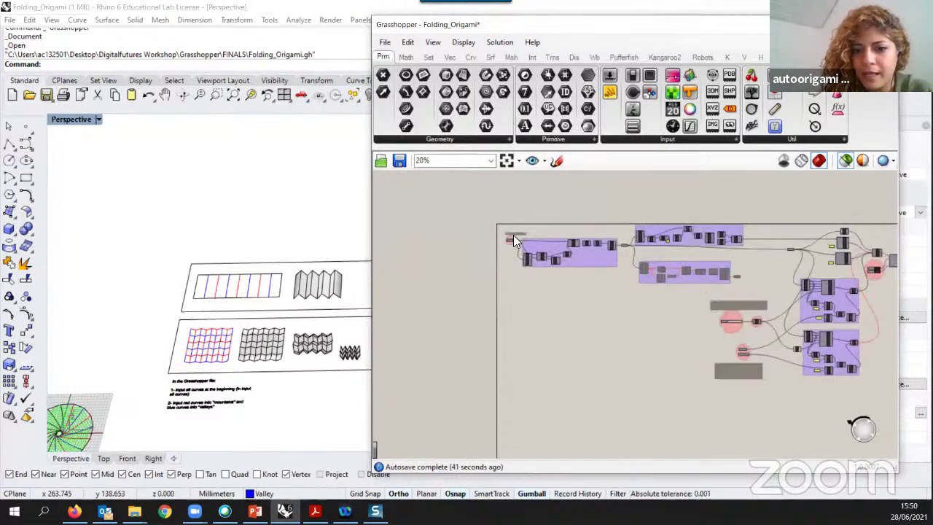
{"action": "scroll", "coordinate": [514, 240], "scroll_direction": "up", "scroll_amount": 6}
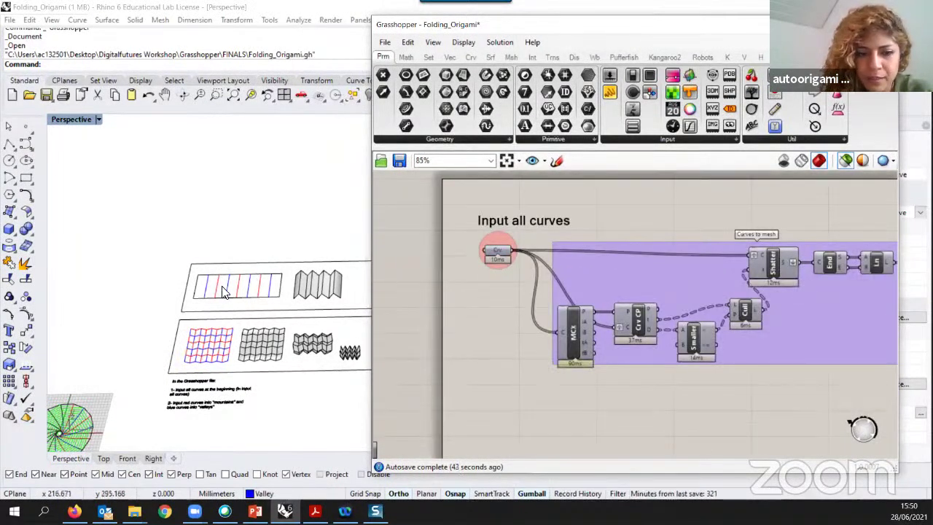
- Select all outline and crease curves of the rectangular red and blue strip pattern in Rhino
{"action": "scroll", "coordinate": [254, 291], "scroll_direction": "up", "scroll_amount": 8}
{"action": "left_click", "coordinate": [304, 309]}
{"action": "left_click", "coordinate": [310, 322]}
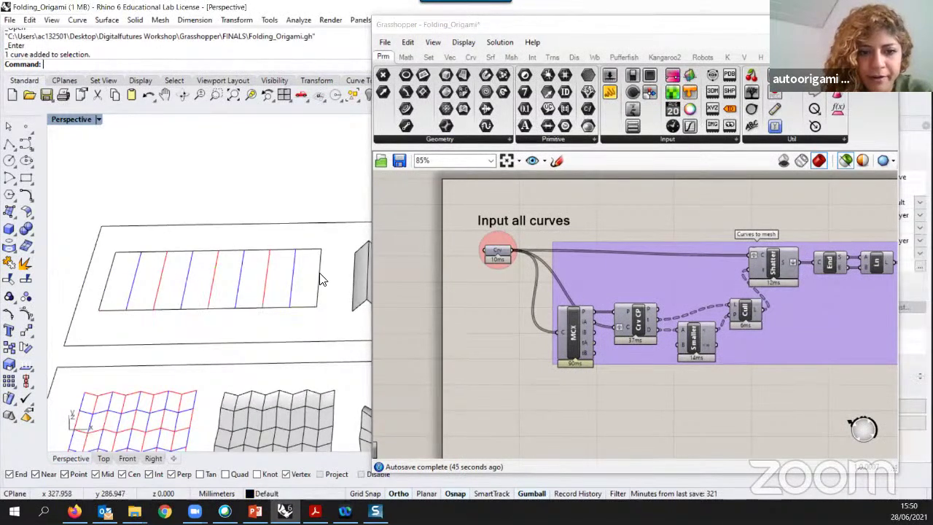
{"action": "left_click", "coordinate": [320, 274]}
{"action": "left_click", "coordinate": [223, 251]}
{"action": "left_click", "coordinate": [107, 281]}
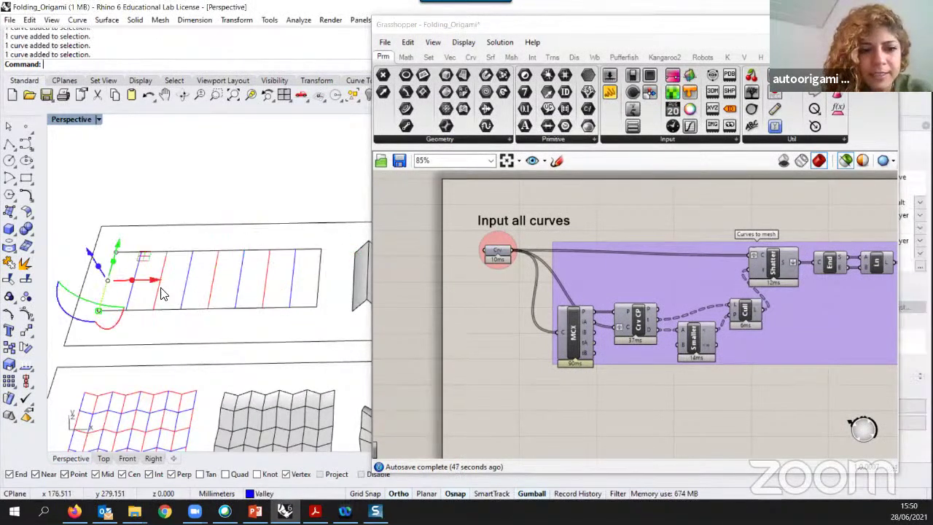
{"action": "left_click_drag", "start_coordinate": [325, 318], "coordinate": [101, 252]}
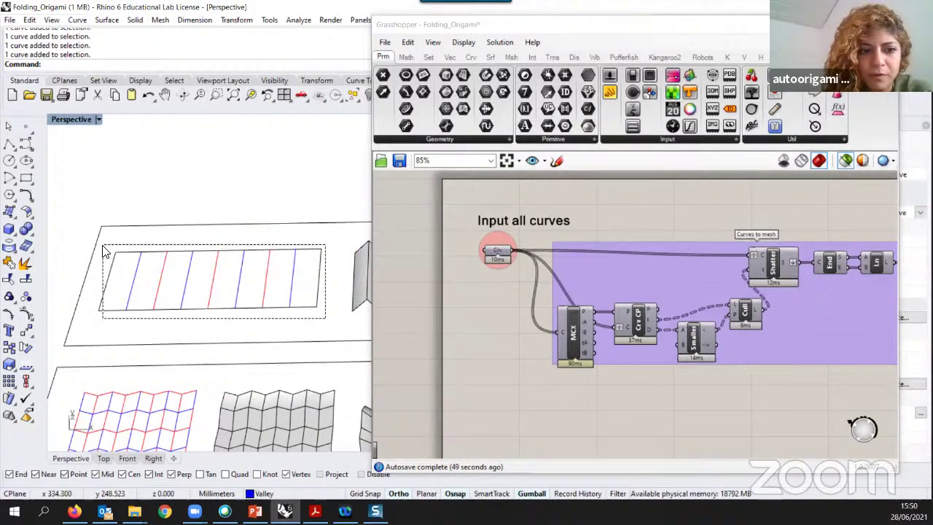
- Assign the selected strip pattern curves to the Crv parameter under "Input all curves" as multiple curves
{"action": "left_click", "coordinate": [495, 250]}
{"action": "right_click", "coordinate": [494, 249]}
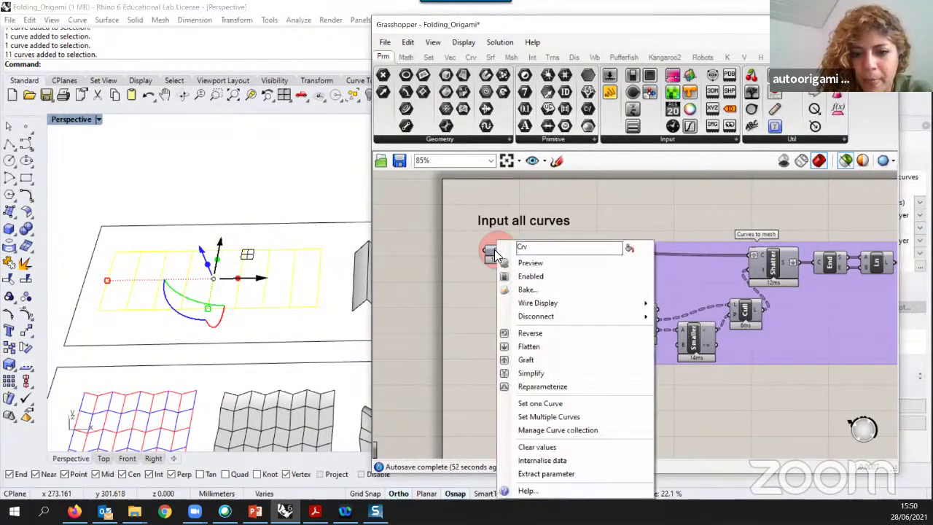
{"action": "left_click", "coordinate": [559, 417]}
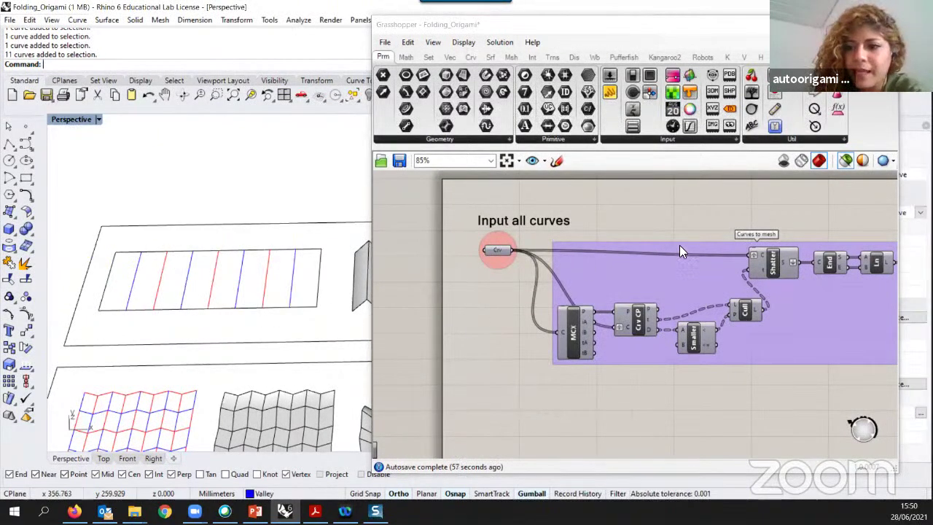
- Select the Mesh parameter after the Curves to mesh group to preview the strip pattern's mesh
{"action": "scroll", "coordinate": [679, 248], "scroll_direction": "down", "scroll_amount": 5}
{"action": "right_click_drag", "start_coordinate": [795, 258], "coordinate": [732, 262]}
{"action": "scroll", "coordinate": [732, 261], "scroll_direction": "up", "scroll_amount": 7}
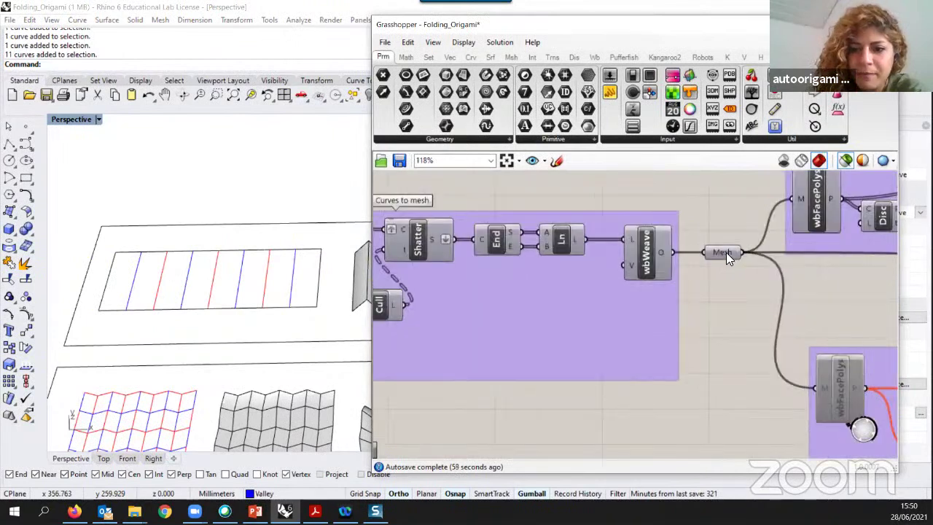
{"action": "left_click", "coordinate": [726, 253]}
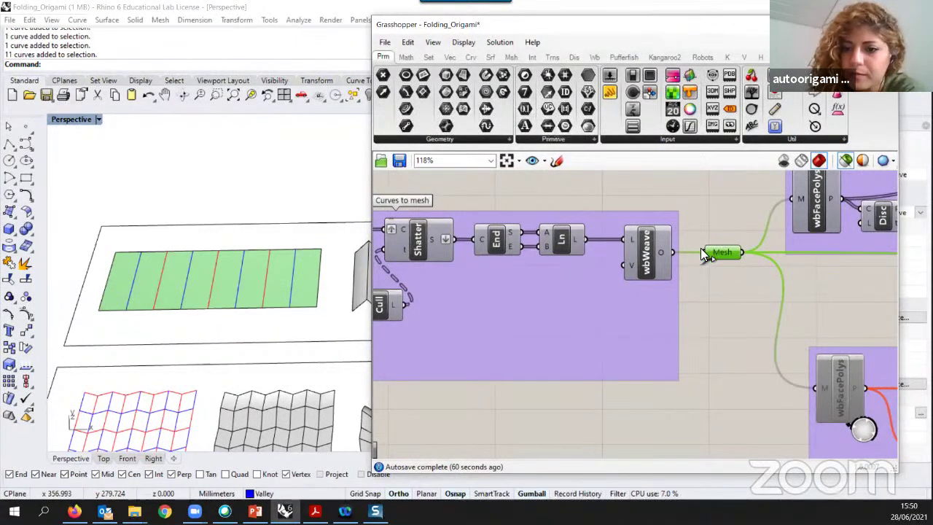
- Preview the points of the HingePoints component in the Mountain folds group on the strip pattern
{"action": "scroll", "coordinate": [742, 295], "scroll_direction": "down", "scroll_amount": 10}
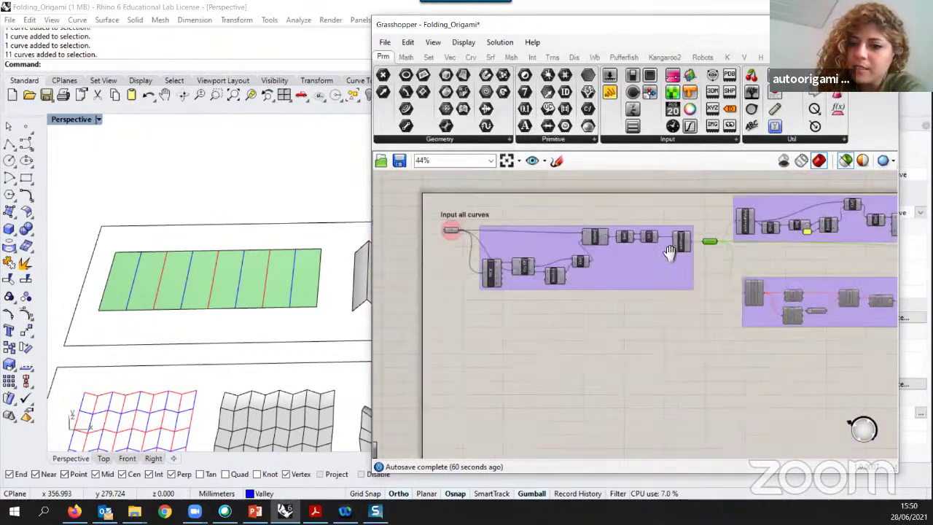
{"action": "scroll", "coordinate": [722, 264], "scroll_direction": "up", "scroll_amount": 3}
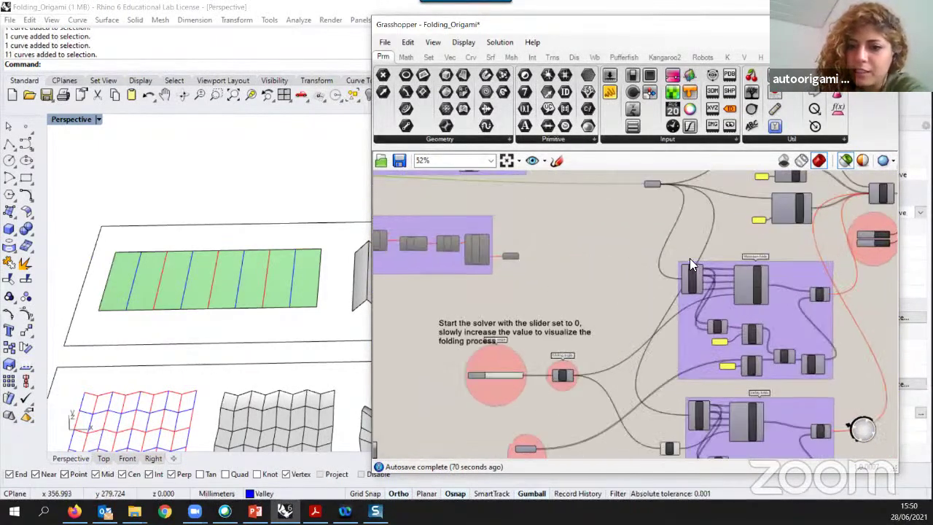
{"action": "scroll", "coordinate": [659, 188], "scroll_direction": "up", "scroll_amount": 3}
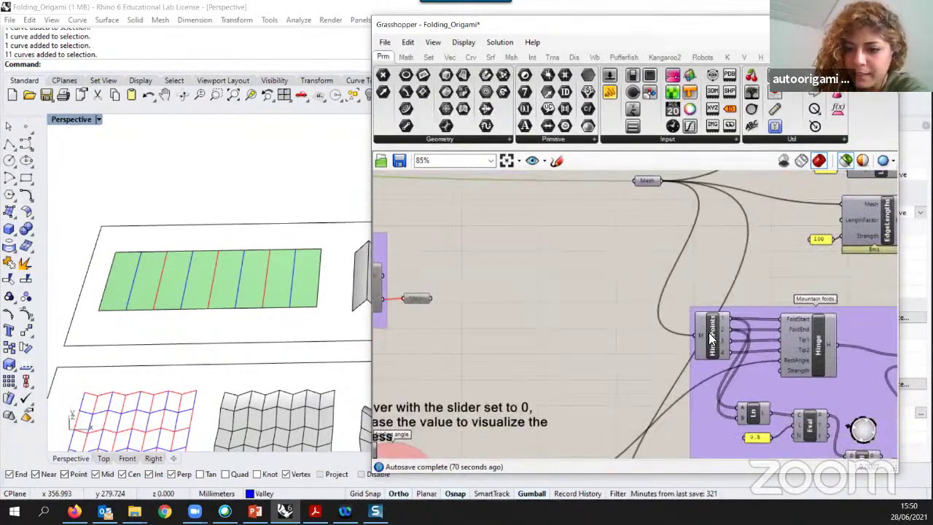
{"action": "left_click", "coordinate": [805, 346]}
{"action": "left_click", "coordinate": [721, 338]}
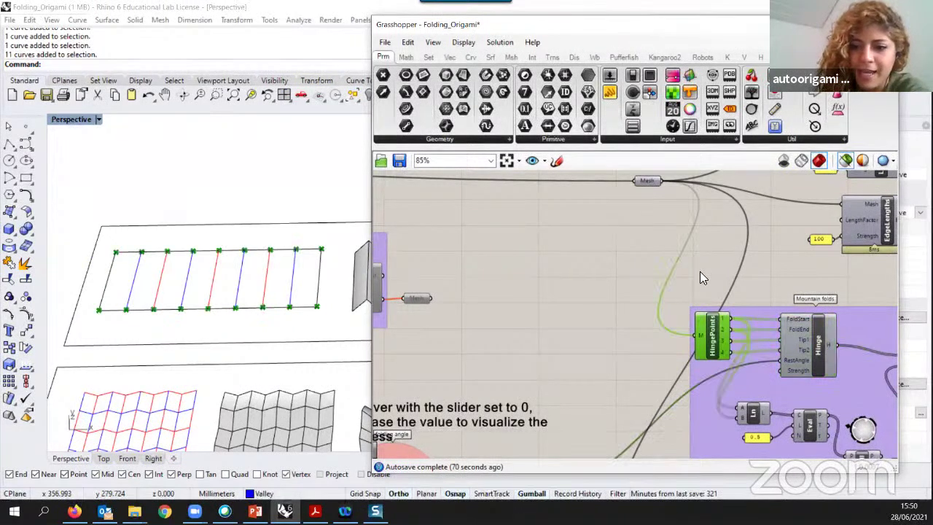
{"action": "scroll", "coordinate": [678, 233], "scroll_direction": "down", "scroll_amount": 2}
{"action": "scroll", "coordinate": [662, 204], "scroll_direction": "up", "scroll_amount": 2}
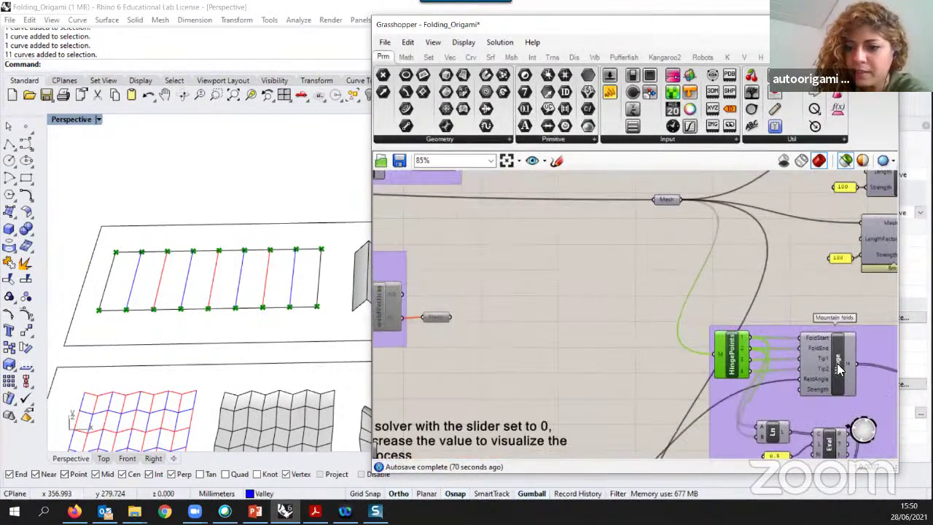
- Preview the Mesh parameter feeding the folding goals and examine the Hinge component in the Mountain folds group
{"action": "left_click", "coordinate": [667, 199]}
{"action": "scroll", "coordinate": [604, 257], "scroll_direction": "down", "scroll_amount": 3}
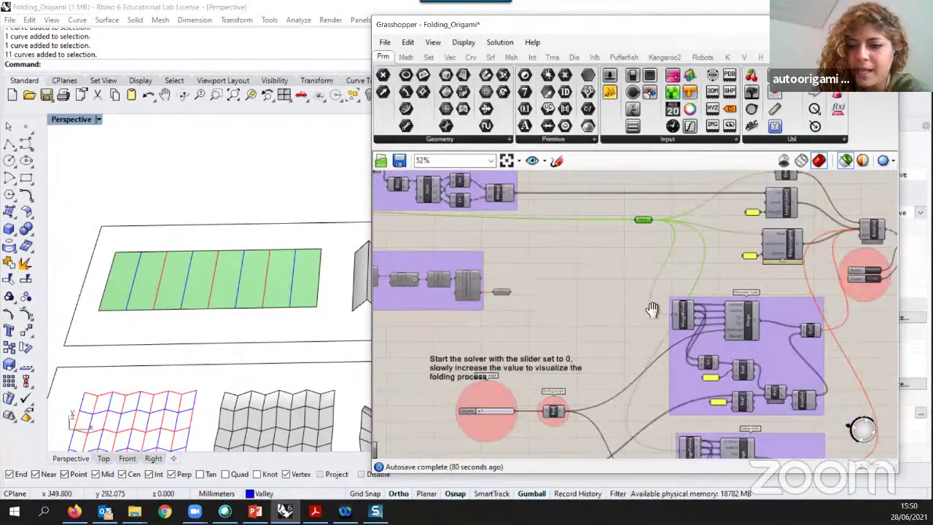
{"action": "scroll", "coordinate": [717, 311], "scroll_direction": "up", "scroll_amount": 3}
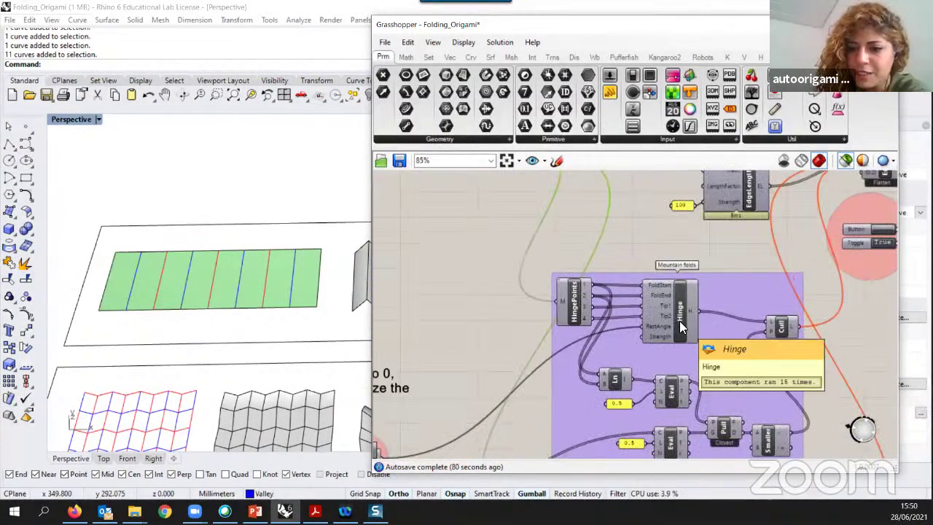
{"action": "right_click_drag", "start_coordinate": [680, 321], "coordinate": [668, 283]}
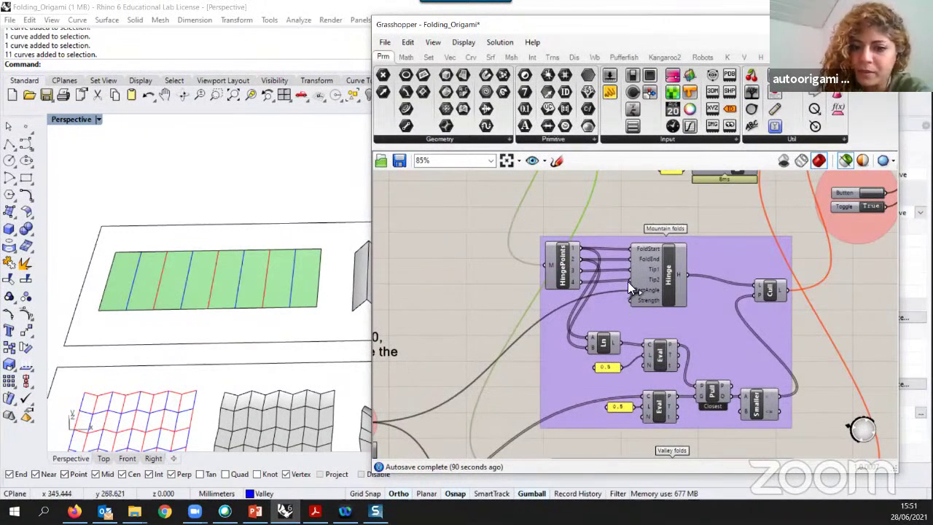
- Locate the Crv Valleys and Crv Mountains parameters and check whether they hold any strip pattern curves
{"action": "scroll", "coordinate": [698, 270], "scroll_direction": "down", "scroll_amount": 4}
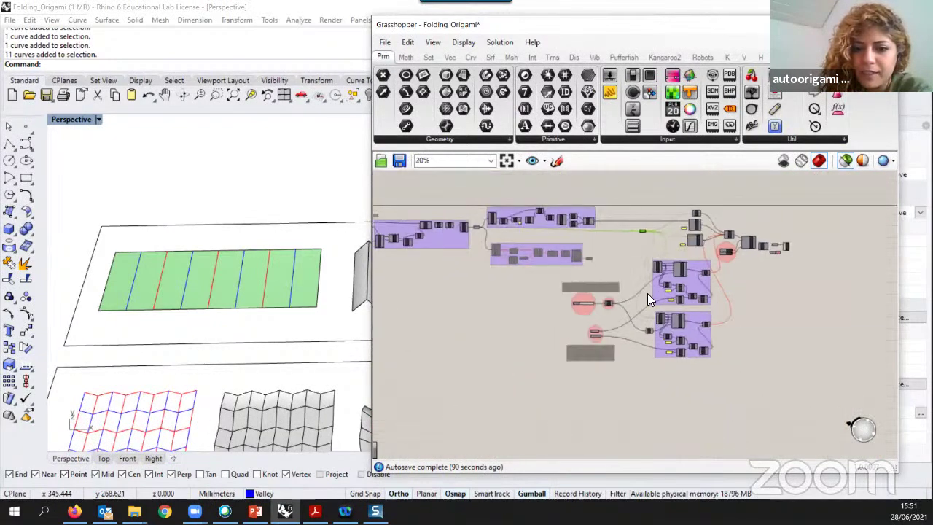
{"action": "scroll", "coordinate": [565, 362], "scroll_direction": "up", "scroll_amount": 5}
{"action": "left_click_drag", "start_coordinate": [559, 338], "coordinate": [560, 328]}
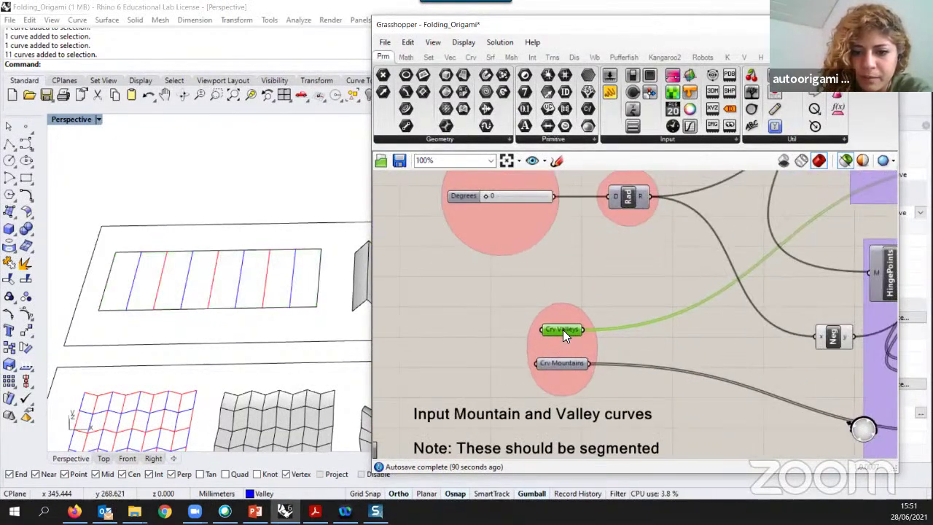
{"action": "scroll", "coordinate": [565, 326], "scroll_direction": "up", "scroll_amount": 1}
{"action": "left_click", "coordinate": [564, 326]}
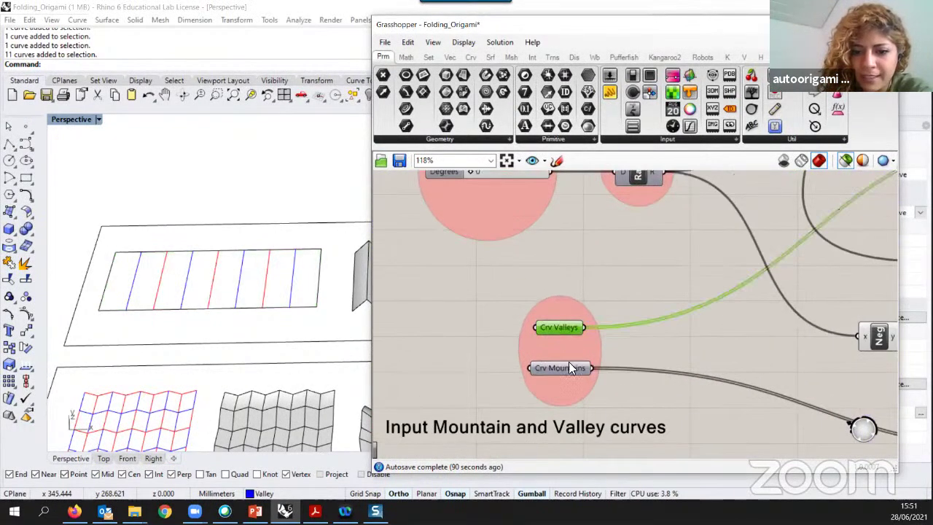
{"action": "left_click", "coordinate": [566, 368]}
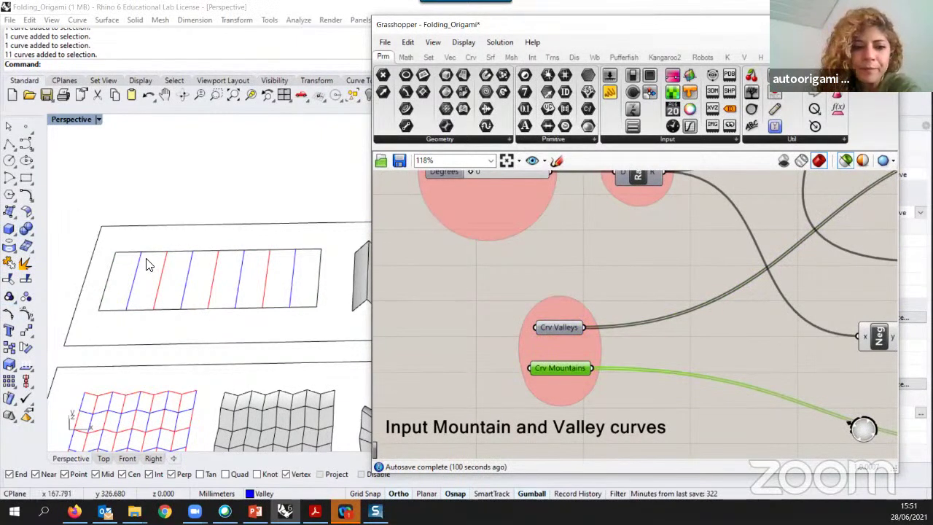
- Select the strip pattern's four blue crease lines in Rhino and assign them to Crv Valleys as multiple curves
{"action": "left_click", "coordinate": [212, 285]}
{"action": "left_click", "coordinate": [242, 298]}
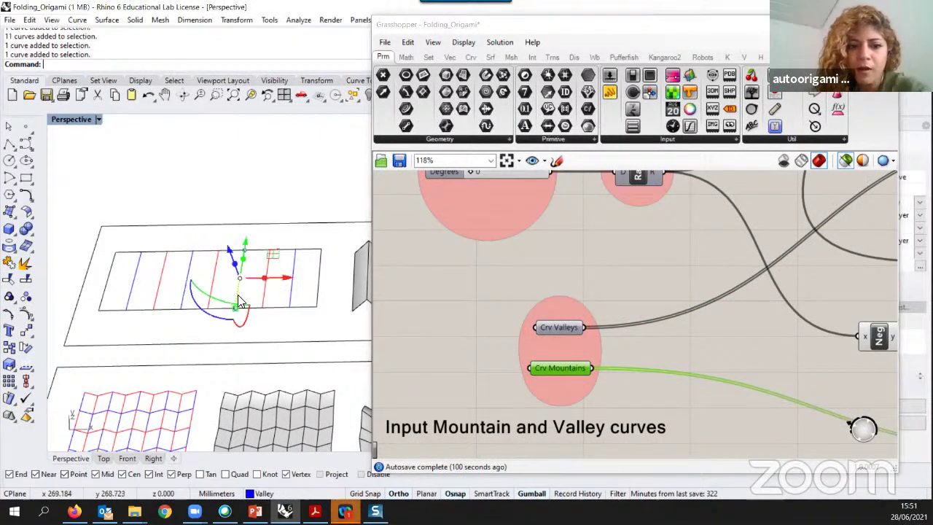
{"action": "left_click", "coordinate": [153, 298]}
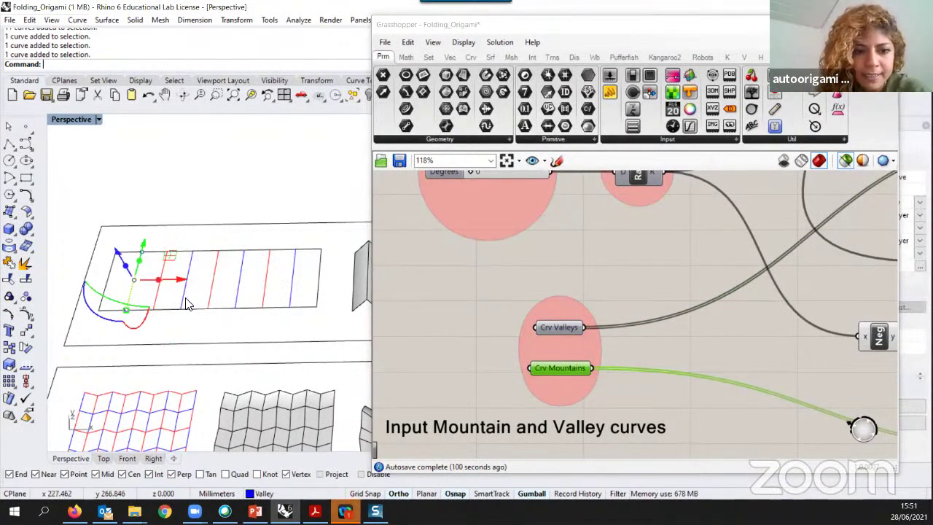
{"action": "left_click", "coordinate": [186, 305], "text": "shift"}
{"action": "left_click", "coordinate": [239, 302], "text": "shift"}
{"action": "left_click", "coordinate": [294, 299], "text": "shift"}
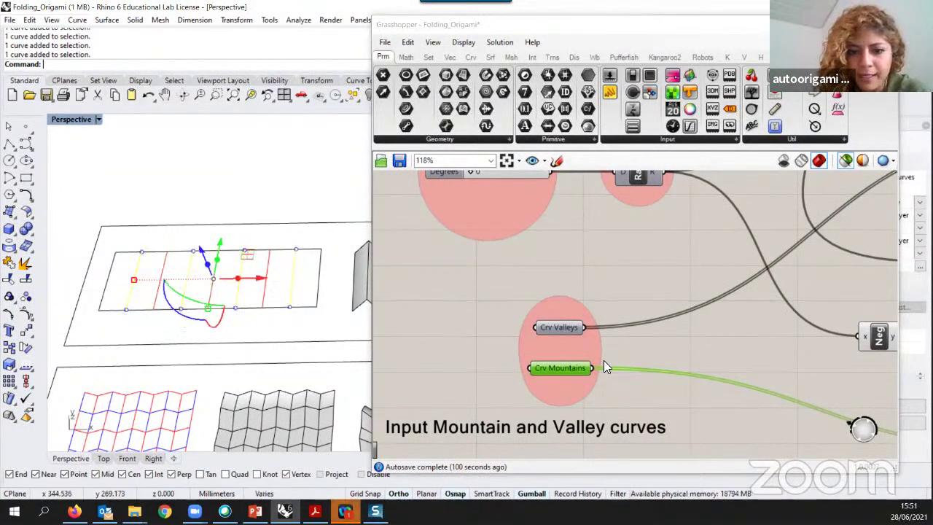
{"action": "right_click", "coordinate": [555, 328]}
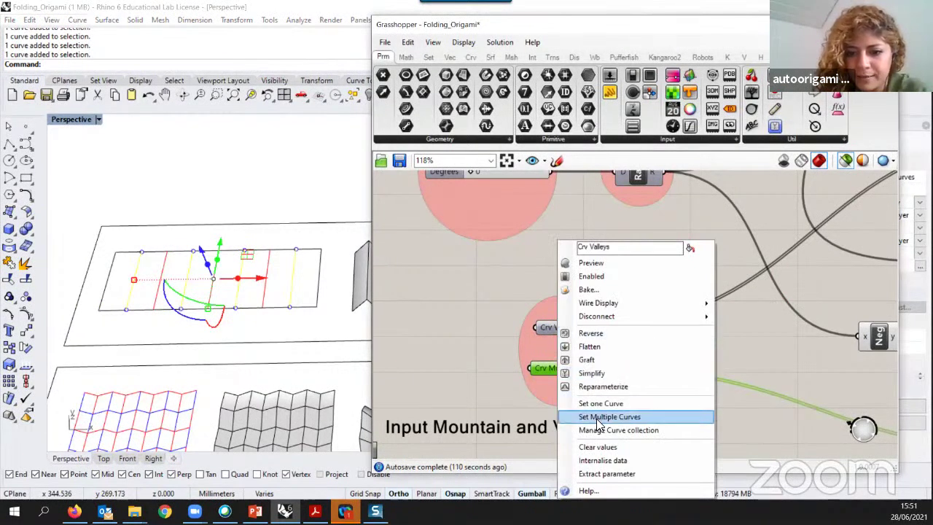
{"action": "left_click", "coordinate": [609, 416]}
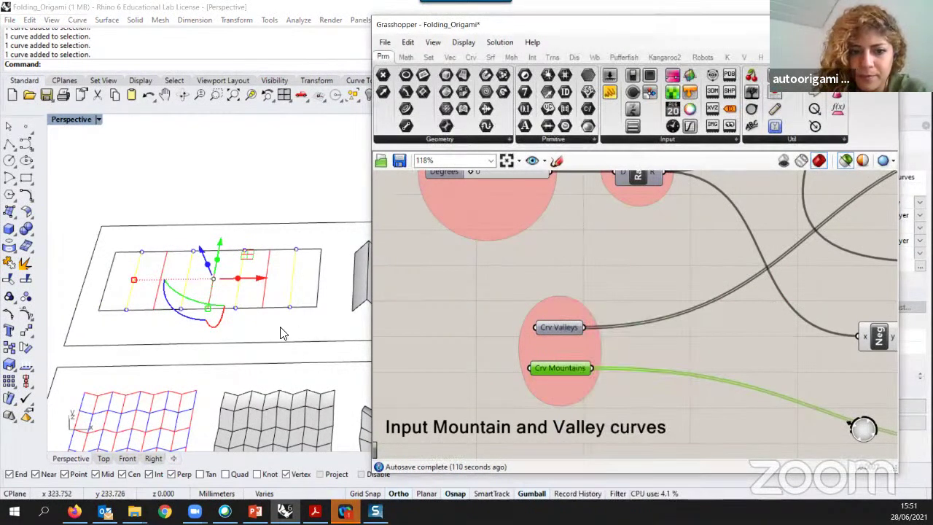
- Select the strip pattern's three red crease lines in Rhino and assign them to Crv Mountains as multiple curves
{"action": "left_click", "coordinate": [162, 295]}
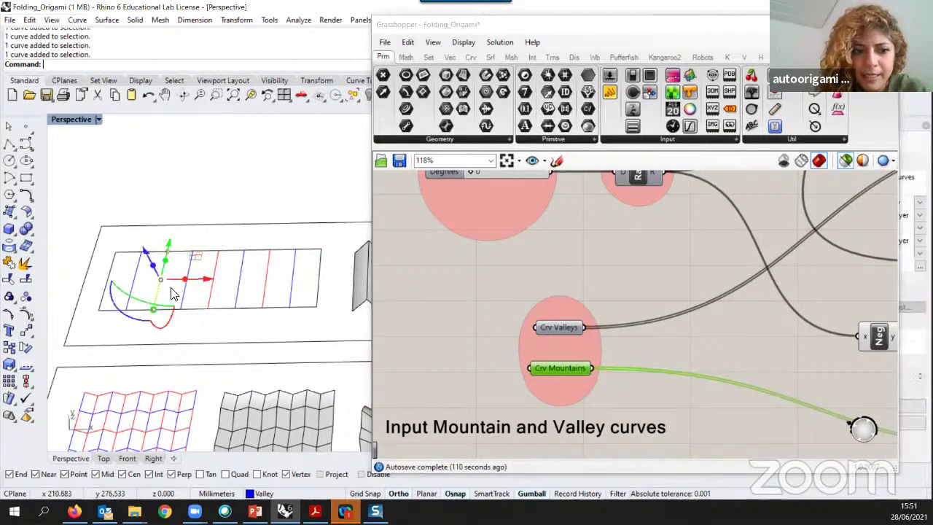
{"action": "left_click", "coordinate": [212, 305], "text": "shift"}
{"action": "left_click", "coordinate": [266, 305], "text": "shift"}
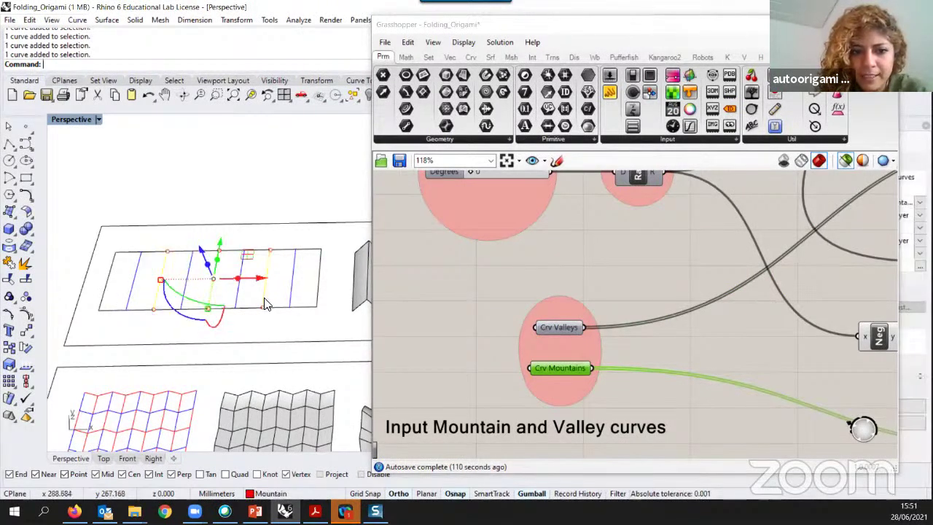
{"action": "right_click", "coordinate": [554, 367]}
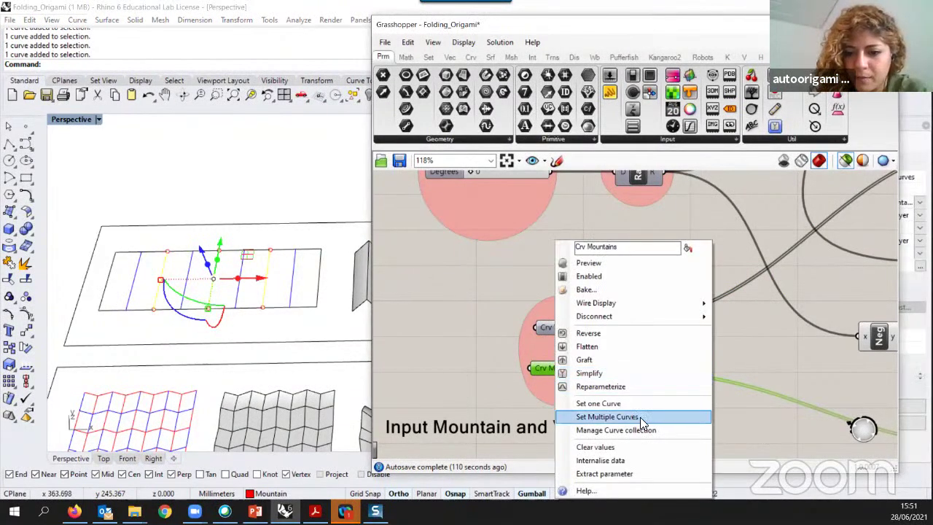
{"action": "left_click", "coordinate": [641, 417]}
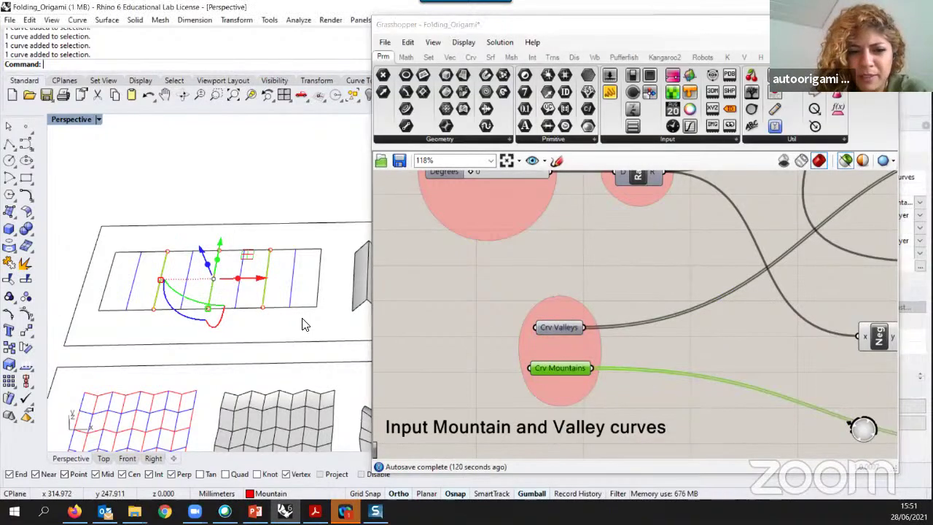
- Preview the Pull component's points in the Valley folds group to check which creases it matches
{"action": "scroll", "coordinate": [502, 324], "scroll_direction": "down", "scroll_amount": 1}
{"action": "scroll", "coordinate": [502, 324], "scroll_direction": "down", "scroll_amount": 5}
{"action": "right_click_drag", "start_coordinate": [609, 337], "coordinate": [568, 330]}
{"action": "scroll", "coordinate": [682, 336], "scroll_direction": "up", "scroll_amount": 4}
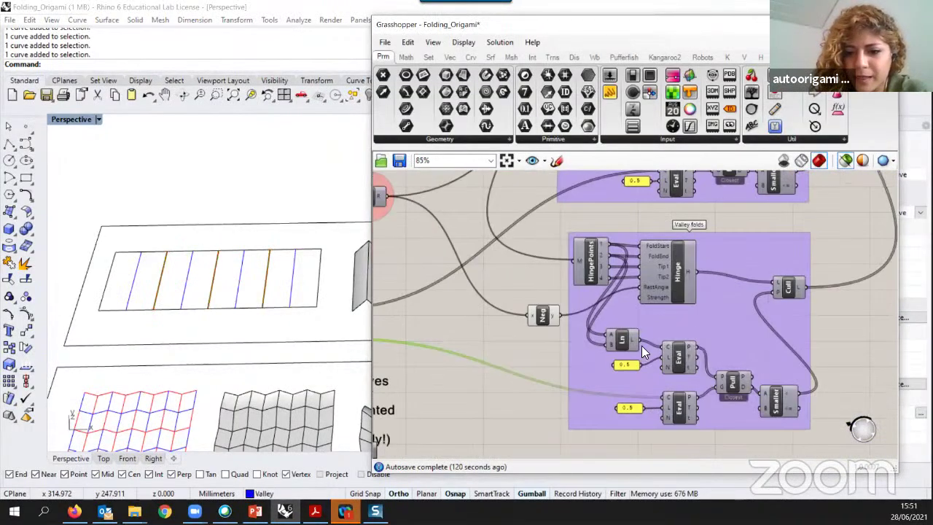
{"action": "right_click_drag", "start_coordinate": [770, 384], "coordinate": [710, 378]}
{"action": "scroll", "coordinate": [713, 385], "scroll_direction": "up", "scroll_amount": 1}
{"action": "left_click", "coordinate": [716, 394]}
{"action": "left_click", "coordinate": [665, 377]}
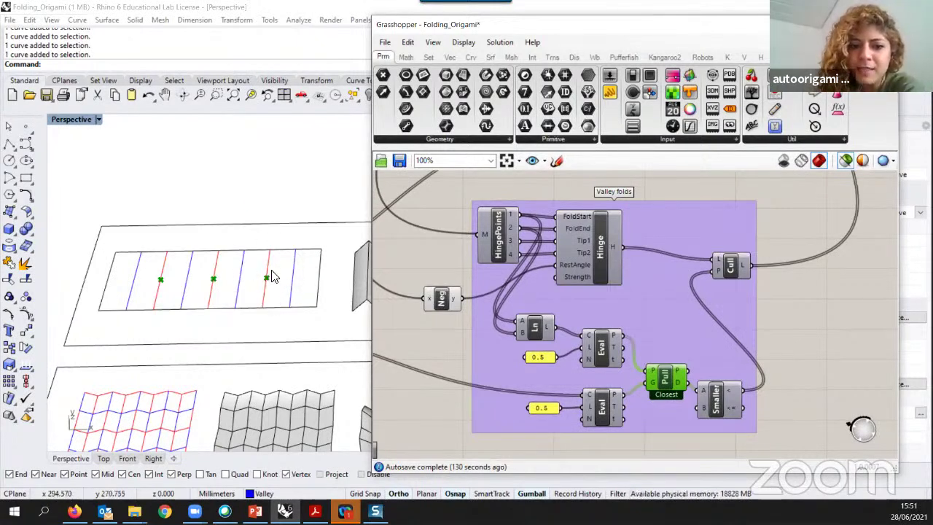
- Preview the Pull component's points in the Mountain folds group to check which creases it matches
{"action": "scroll", "coordinate": [678, 342], "scroll_direction": "down", "scroll_amount": 3}
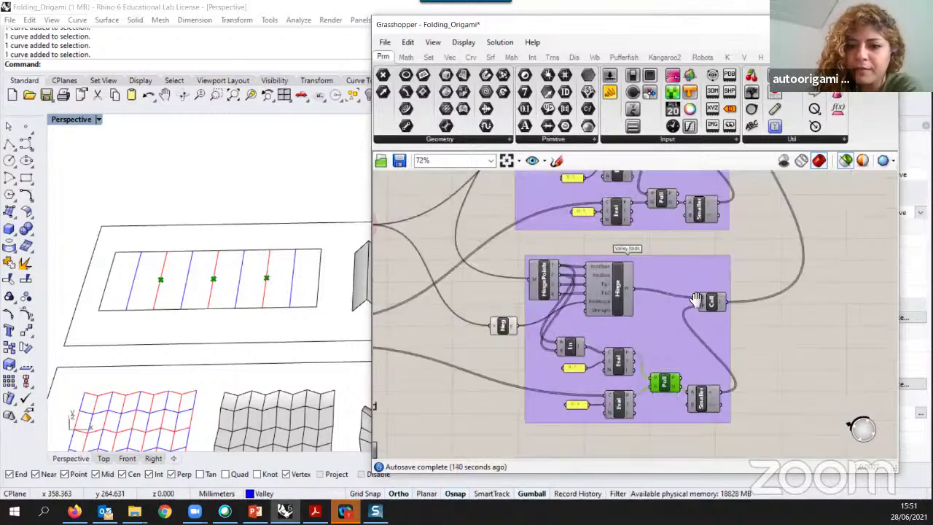
{"action": "right_click_drag", "start_coordinate": [694, 323], "coordinate": [665, 389]}
{"action": "scroll", "coordinate": [689, 300], "scroll_direction": "up", "scroll_amount": 1}
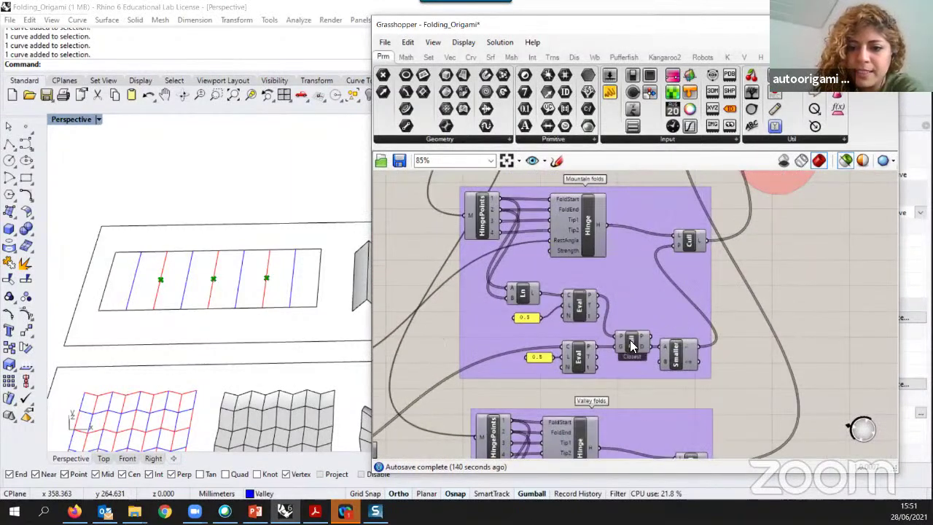
{"action": "left_click", "coordinate": [631, 342]}
{"action": "scroll", "coordinate": [633, 376], "scroll_direction": "down", "scroll_amount": 3}
{"action": "right_click_drag", "start_coordinate": [637, 330], "coordinate": [634, 288]}
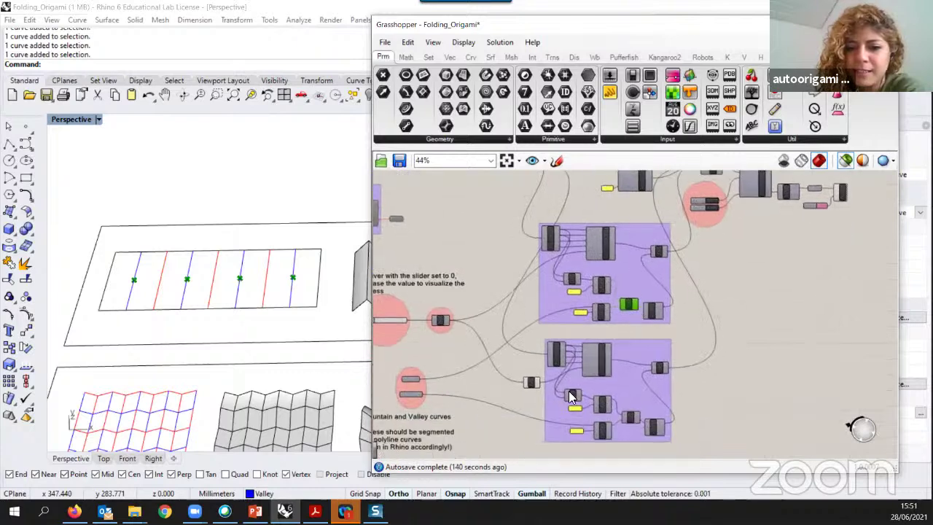
- Preview the Solver component's output on the strip pattern and narrow the Grasshopper window to uncover more of the viewport
{"action": "right_click_drag", "start_coordinate": [471, 356], "coordinate": [520, 354]}
{"action": "scroll", "coordinate": [712, 219], "scroll_direction": "up", "scroll_amount": 3}
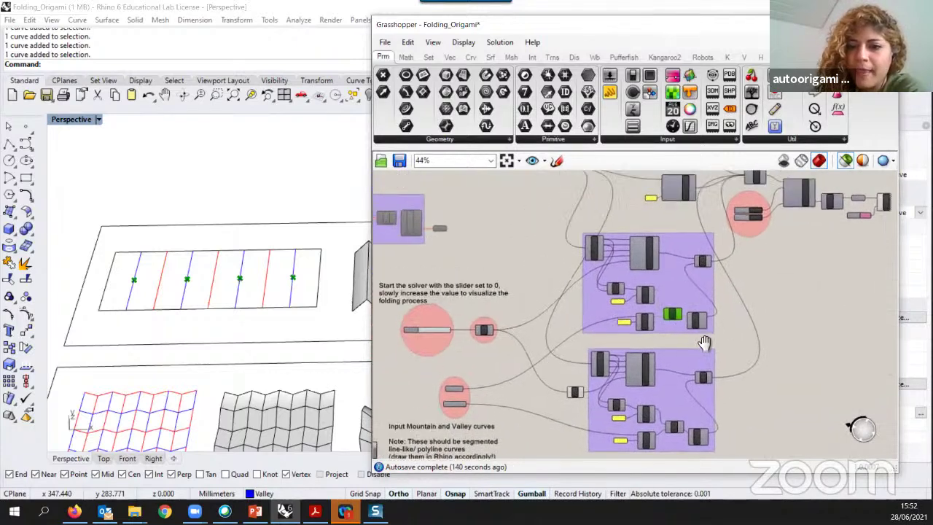
{"action": "scroll", "coordinate": [708, 214], "scroll_direction": "up", "scroll_amount": 2}
{"action": "left_click", "coordinate": [796, 248]}
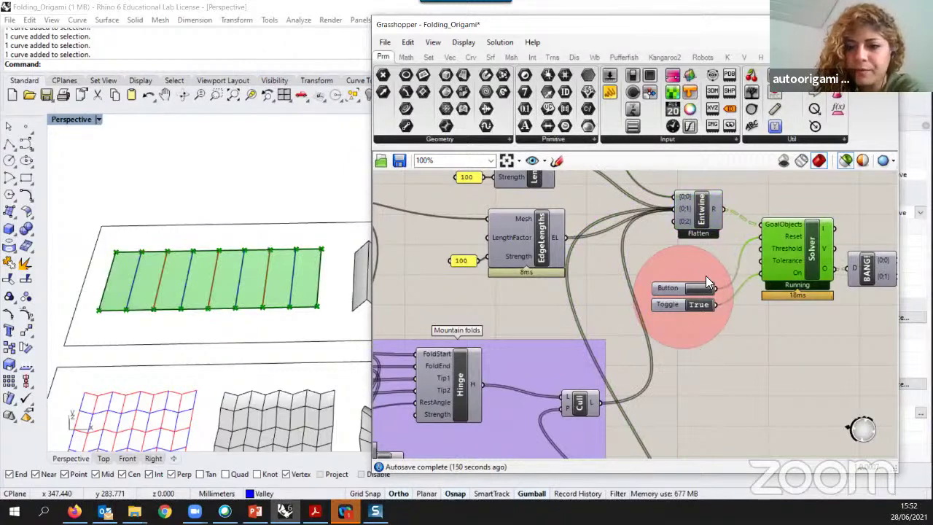
{"action": "left_click", "coordinate": [285, 313]}
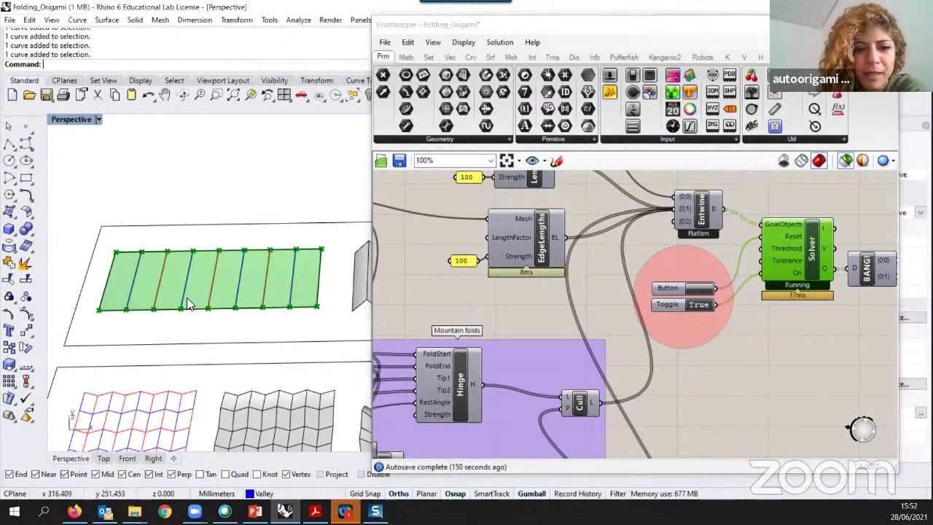
{"action": "right_click_drag", "start_coordinate": [188, 305], "coordinate": [366, 252]}
{"action": "left_click_drag", "start_coordinate": [380, 260], "coordinate": [408, 260]}
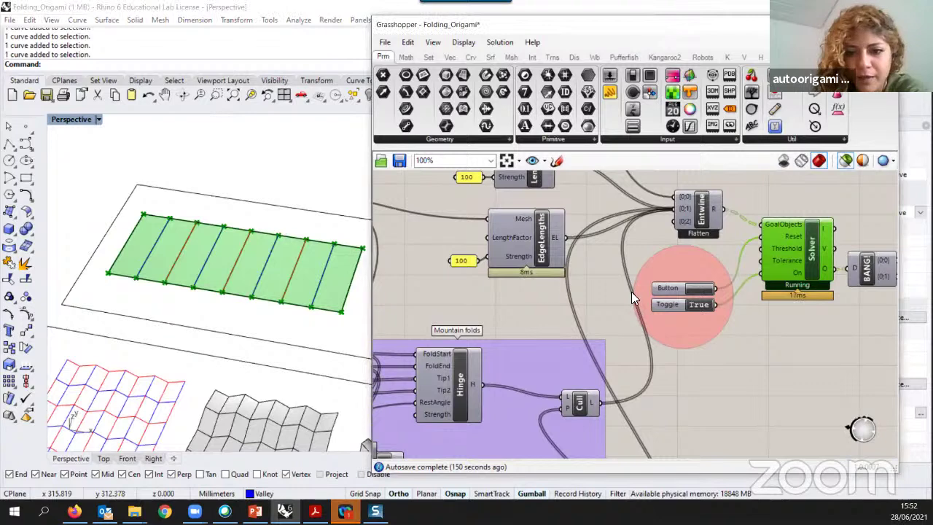
- Reset the solver with its Button and switch its Toggle to False
{"action": "scroll", "coordinate": [676, 291], "scroll_direction": "up", "scroll_amount": 2}
{"action": "left_click", "coordinate": [760, 288]}
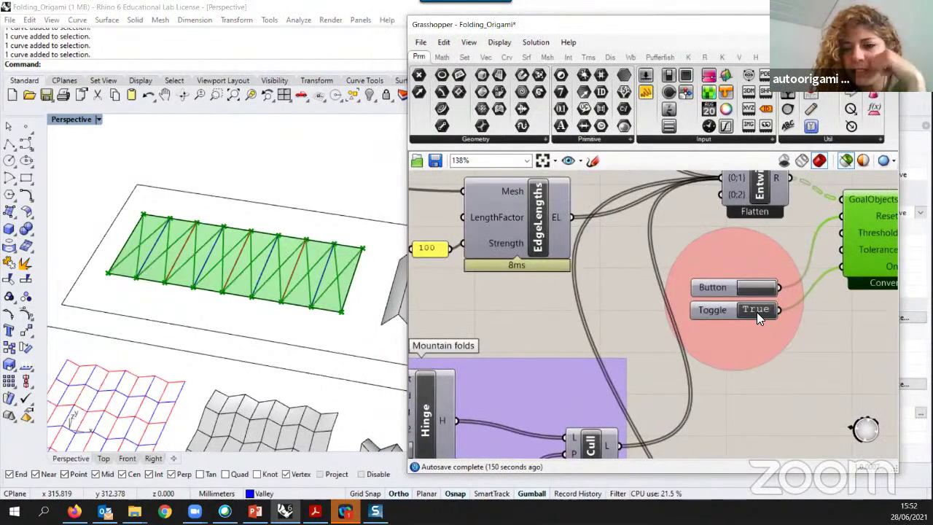
{"action": "left_click", "coordinate": [839, 338]}
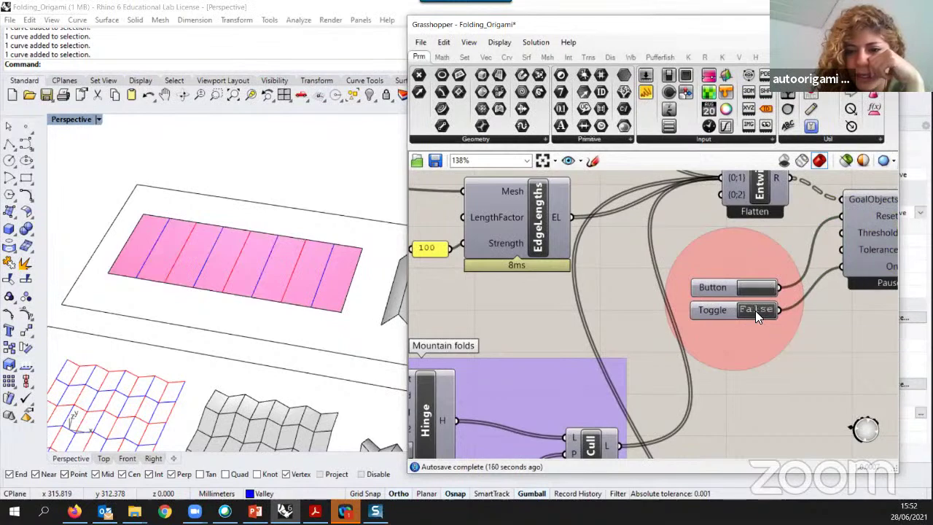
- Fold the strip pattern by raising the folding angle slider to 74 degrees and further to 102 degrees
{"action": "scroll", "coordinate": [809, 249], "scroll_direction": "down", "scroll_amount": 5}
{"action": "right_click_drag", "start_coordinate": [638, 298], "coordinate": [761, 249]}
{"action": "scroll", "coordinate": [490, 369], "scroll_direction": "up", "scroll_amount": 5}
{"action": "left_click_drag", "start_coordinate": [491, 365], "coordinate": [534, 366]}
{"action": "scroll", "coordinate": [302, 321], "scroll_direction": "down", "scroll_amount": 4}
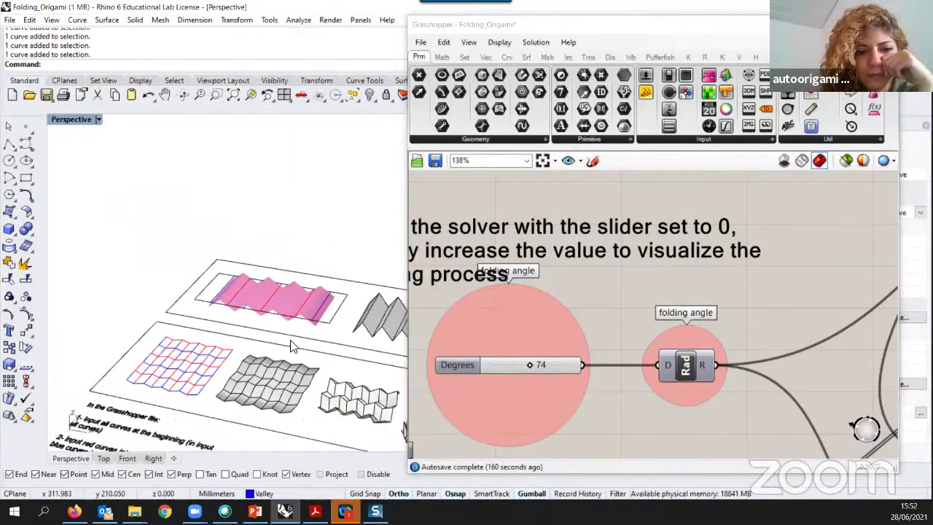
{"action": "scroll", "coordinate": [291, 346], "scroll_direction": "up", "scroll_amount": 3}
{"action": "mouse_move", "coordinate": [533, 367]}
{"action": "left_mouse_down"}
{"action": "mouse_move", "coordinate": [555, 365]}
{"action": "mouse_move", "coordinate": [485, 364]}
{"action": "mouse_move", "coordinate": [548, 365]}
{"action": "left_mouse_up"}
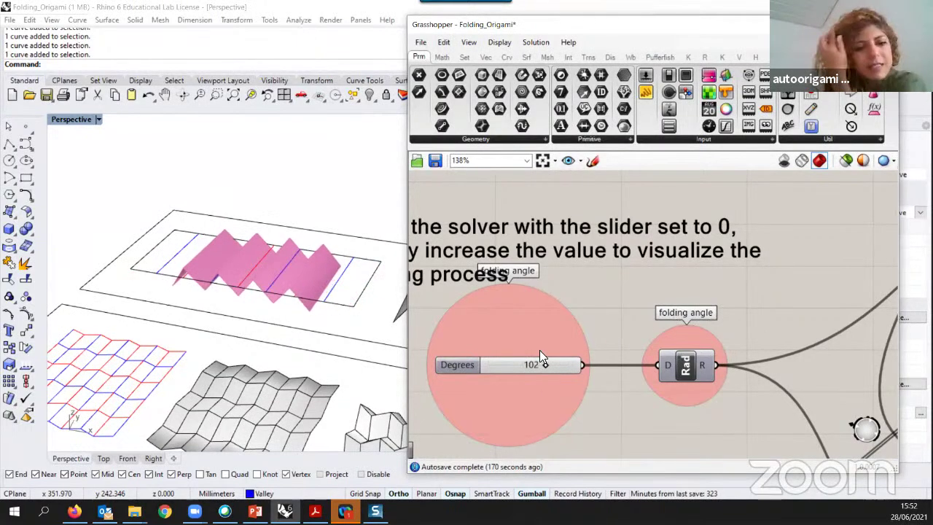
{"action": "scroll", "coordinate": [646, 309], "scroll_direction": "down", "scroll_amount": 6}
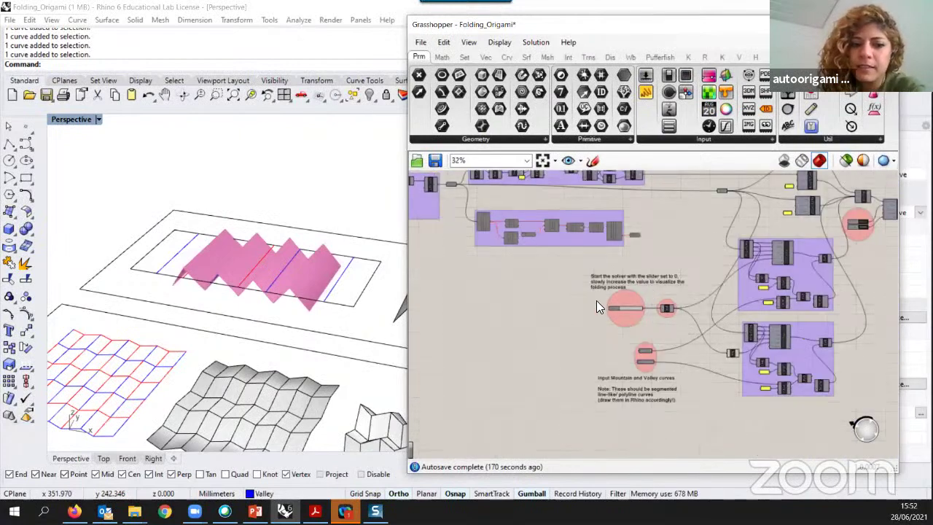
- Narrow the Grasshopper window to uncover the grey folded example meshes in the Perspective viewport
{"action": "scroll", "coordinate": [288, 303], "scroll_direction": "down", "scroll_amount": 5}
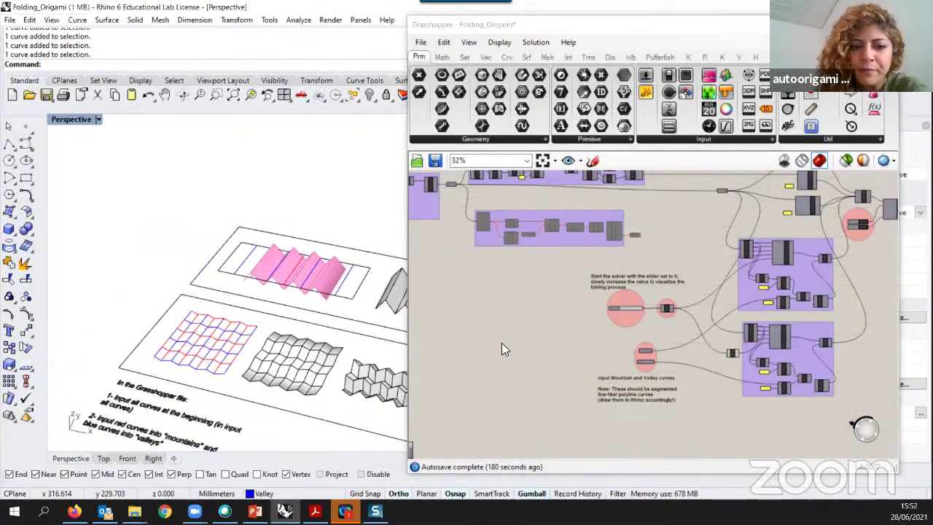
{"action": "scroll", "coordinate": [651, 353], "scroll_direction": "down", "scroll_amount": 2}
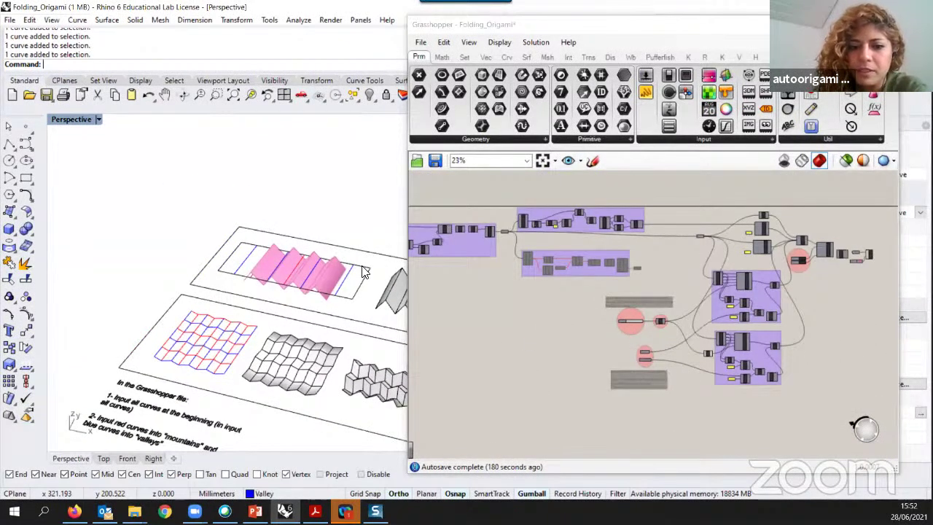
{"action": "left_click", "coordinate": [407, 277]}
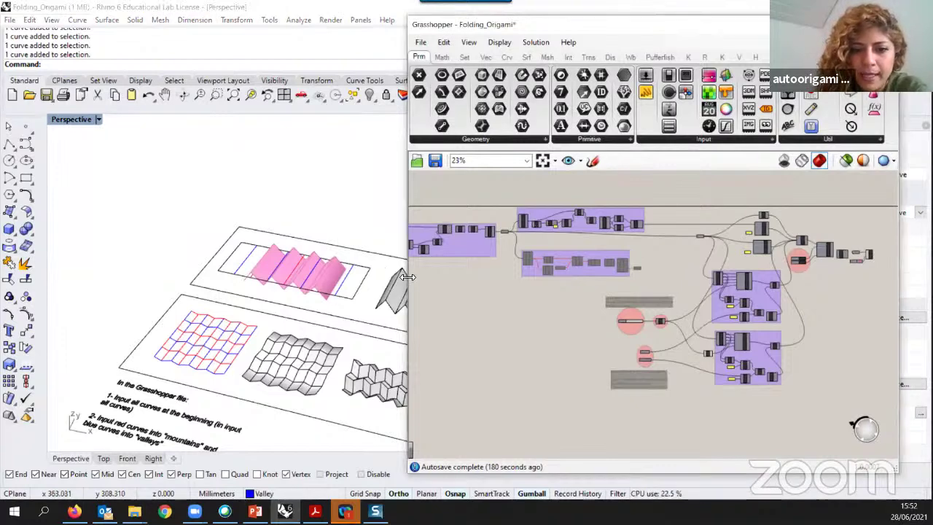
{"action": "left_click_drag", "start_coordinate": [407, 277], "coordinate": [456, 278]}
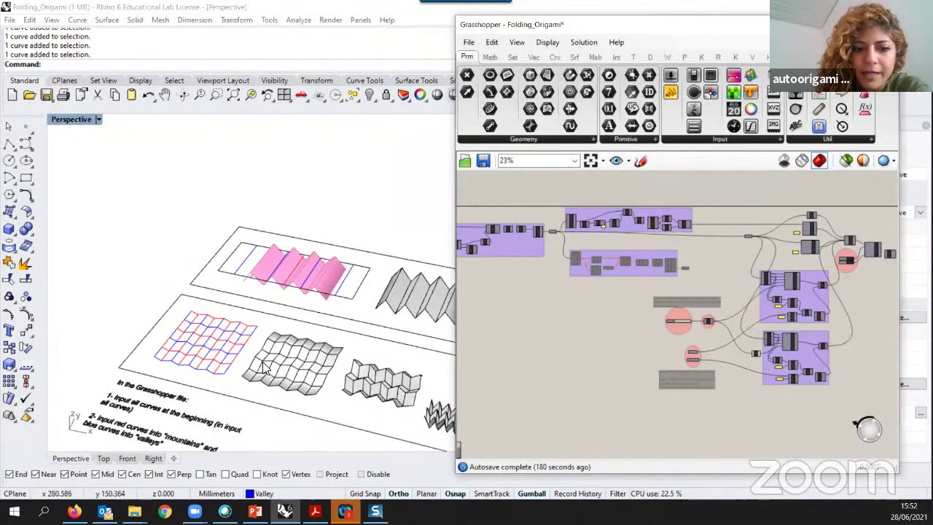
- Examine the pink folded strip preview and compare it with the grey folded strip mesh beside it from several angles
{"action": "scroll", "coordinate": [264, 368], "scroll_direction": "up", "scroll_amount": 3}
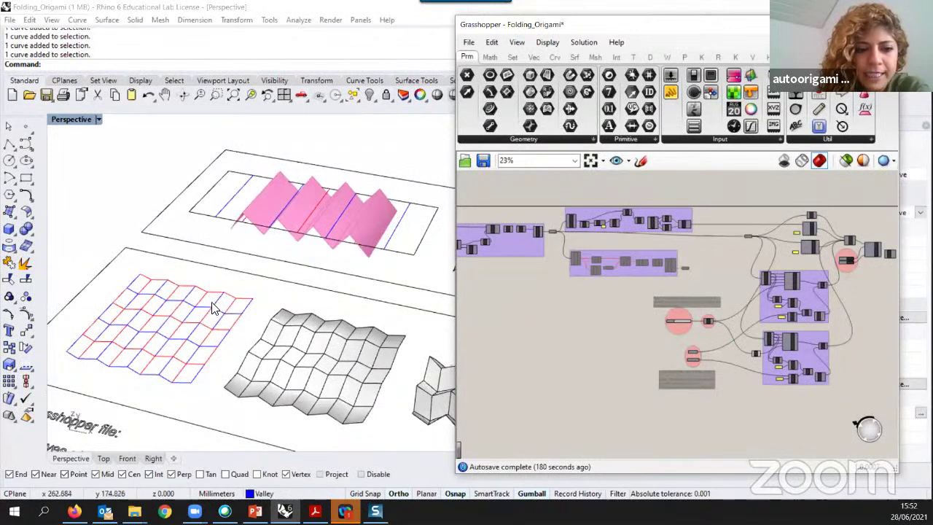
{"action": "scroll", "coordinate": [250, 371], "scroll_direction": "up", "scroll_amount": 2}
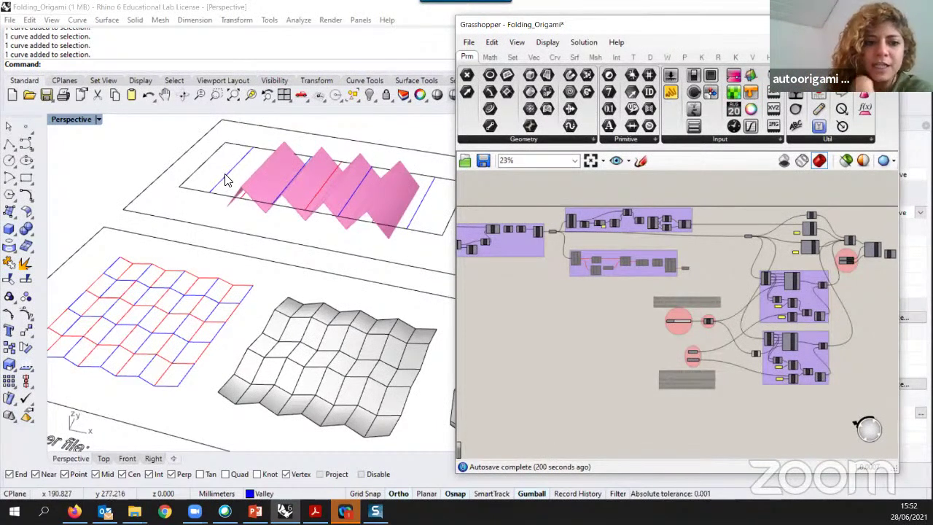
{"action": "scroll", "coordinate": [226, 180], "scroll_direction": "up", "scroll_amount": 1}
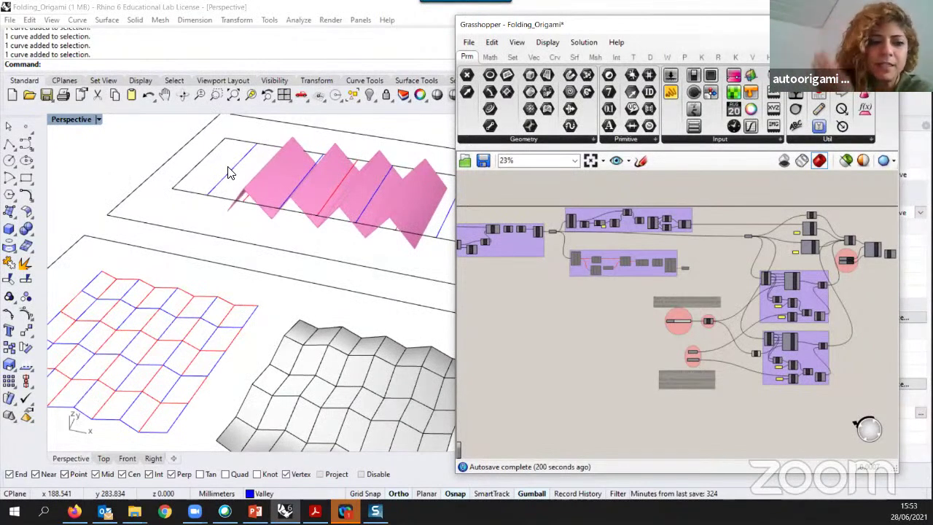
{"action": "scroll", "coordinate": [281, 252], "scroll_direction": "down", "scroll_amount": 2}
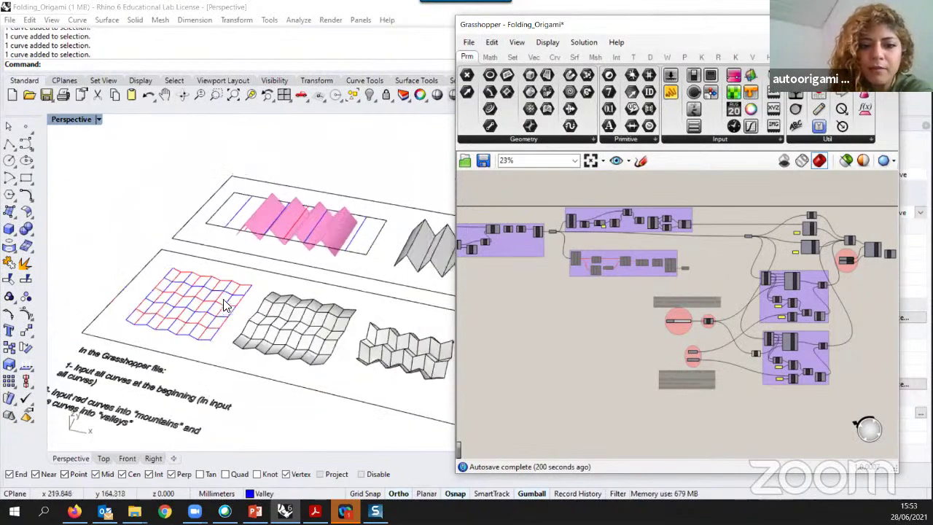
{"action": "scroll", "coordinate": [349, 262], "scroll_direction": "down", "scroll_amount": 1}
{"action": "scroll", "coordinate": [420, 255], "scroll_direction": "up", "scroll_amount": 3}
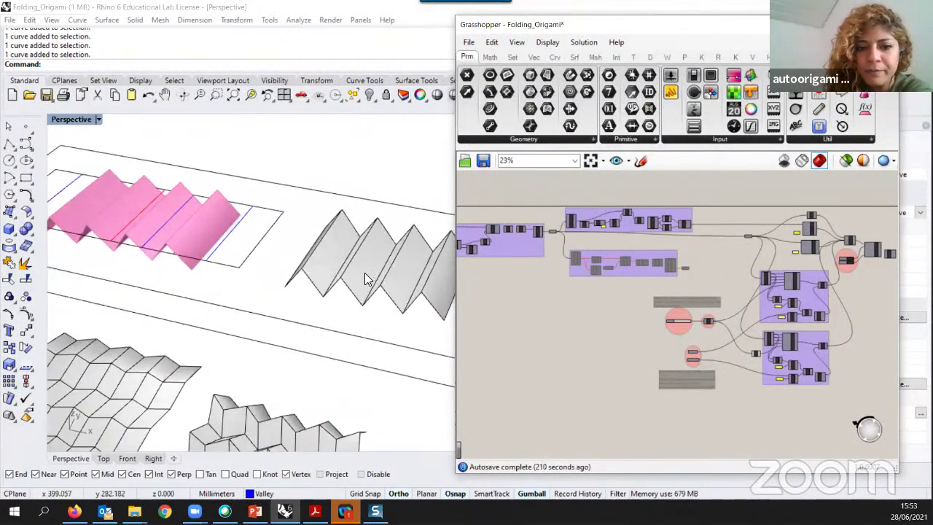
{"action": "scroll", "coordinate": [404, 229], "scroll_direction": "up", "scroll_amount": 1}
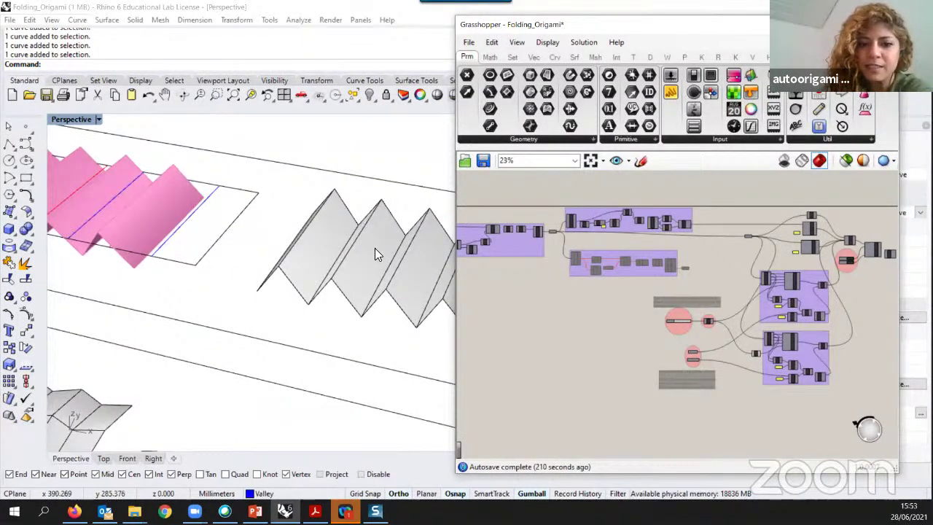
{"action": "right_click_drag", "start_coordinate": [346, 308], "coordinate": [367, 300]}
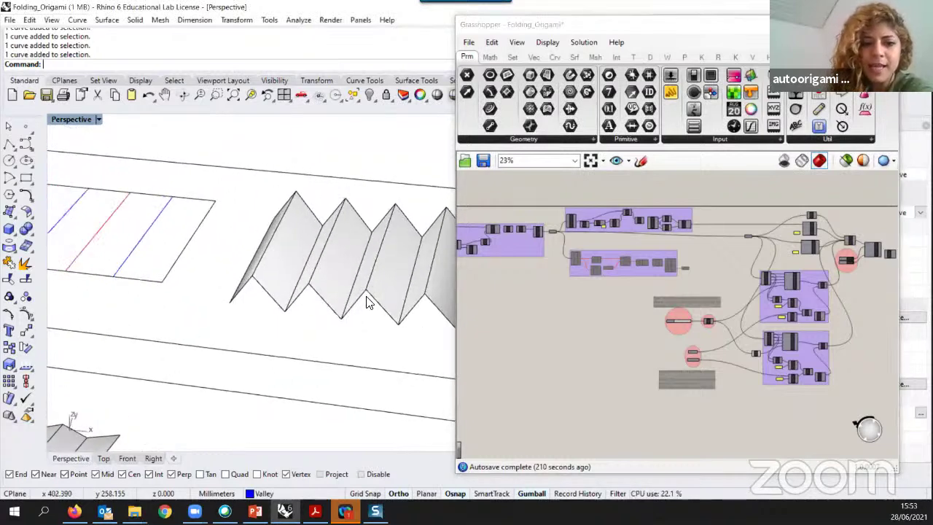
{"action": "scroll", "coordinate": [369, 299], "scroll_direction": "down", "scroll_amount": 1}
{"action": "scroll", "coordinate": [317, 302], "scroll_direction": "up", "scroll_amount": 3}
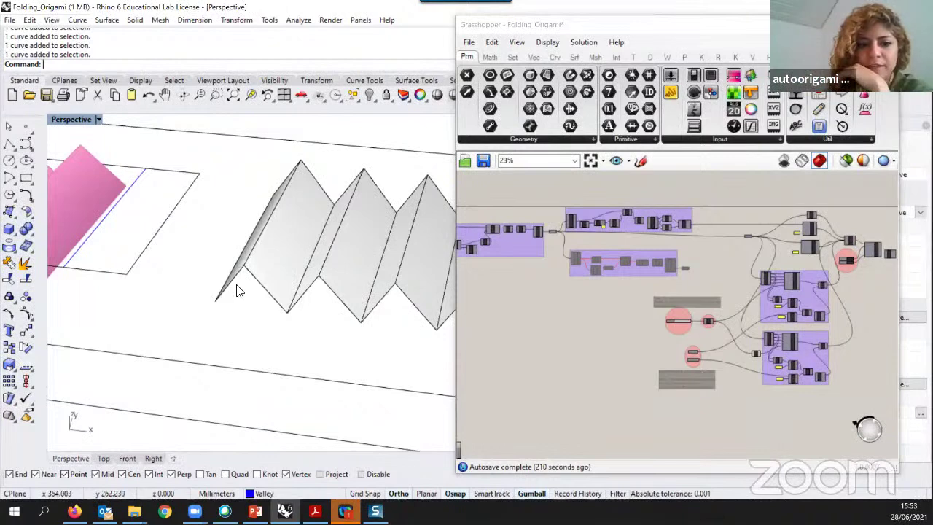
{"action": "right_click_drag", "start_coordinate": [241, 298], "coordinate": [221, 380]}
{"action": "scroll", "coordinate": [221, 374], "scroll_direction": "down", "scroll_amount": 5}
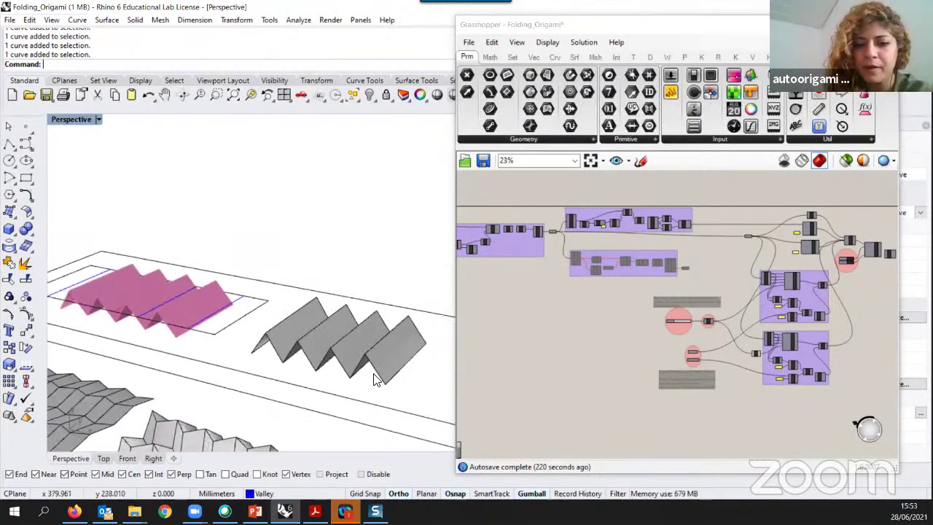
{"action": "scroll", "coordinate": [373, 373], "scroll_direction": "down", "scroll_amount": 5}
{"action": "scroll", "coordinate": [374, 371], "scroll_direction": "up", "scroll_amount": 5}
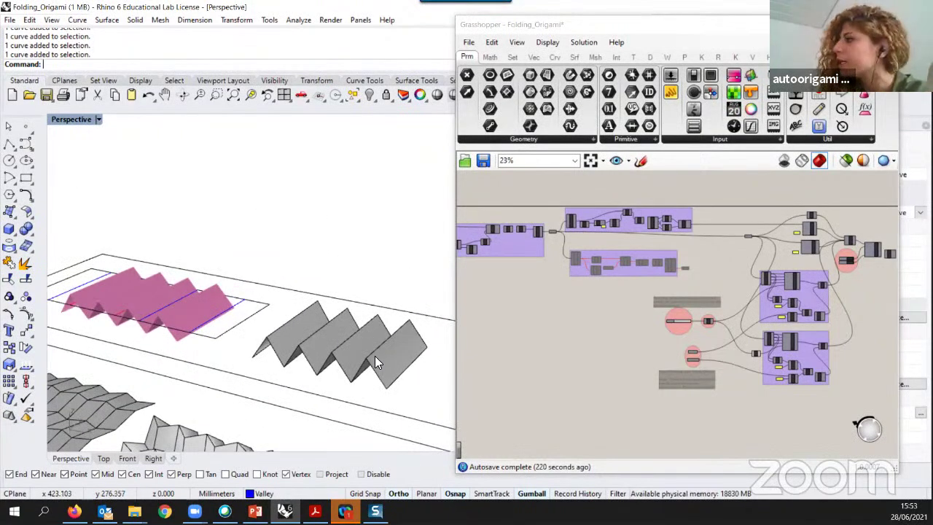
{"action": "scroll", "coordinate": [344, 312], "scroll_direction": "down", "scroll_amount": 5}
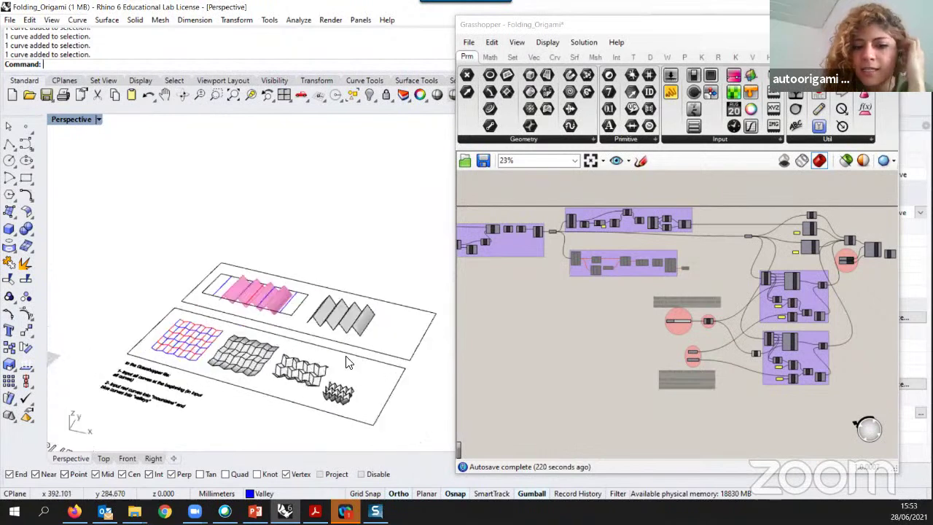
- Examine the red and blue zigzag grid pattern alongside its grey meshes showing successive folding stages
{"action": "scroll", "coordinate": [204, 256], "scroll_direction": "up", "scroll_amount": 4}
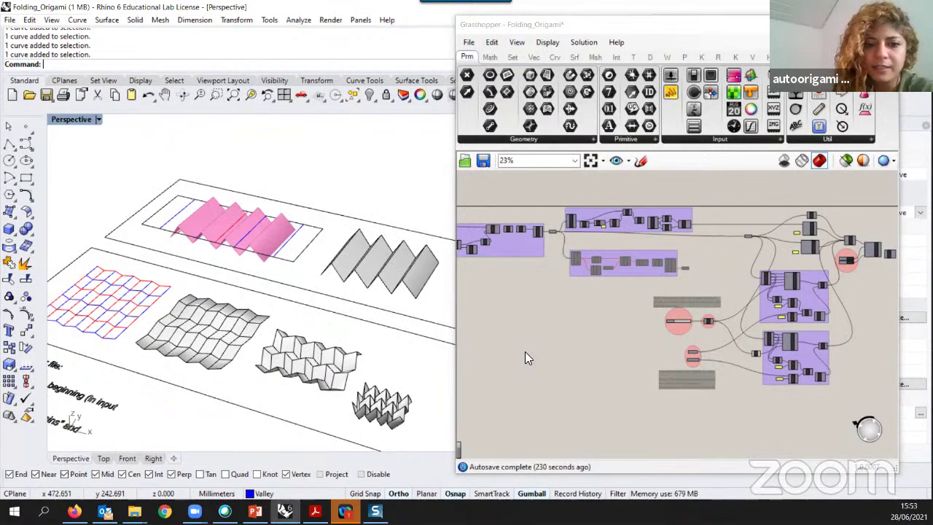
{"action": "scroll", "coordinate": [290, 282], "scroll_direction": "up", "scroll_amount": 2}
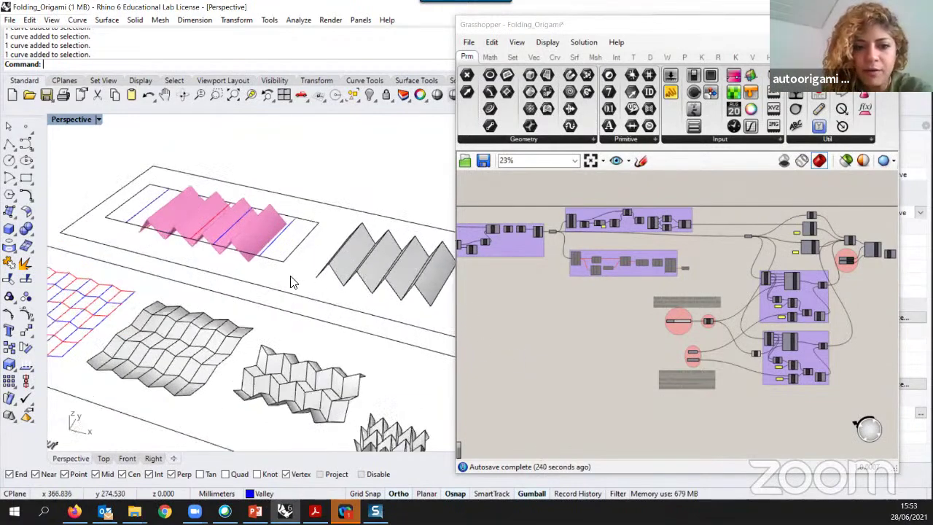
{"action": "right_click_drag", "start_coordinate": [290, 282], "coordinate": [413, 277]}
{"action": "scroll", "coordinate": [413, 277], "scroll_direction": "down", "scroll_amount": 4}
{"action": "right_click_drag", "start_coordinate": [315, 297], "coordinate": [299, 341]}
{"action": "scroll", "coordinate": [339, 306], "scroll_direction": "up", "scroll_amount": 5}
{"action": "scroll", "coordinate": [299, 341], "scroll_direction": "down", "scroll_amount": 6}
{"action": "scroll", "coordinate": [299, 341], "scroll_direction": "up", "scroll_amount": 4}
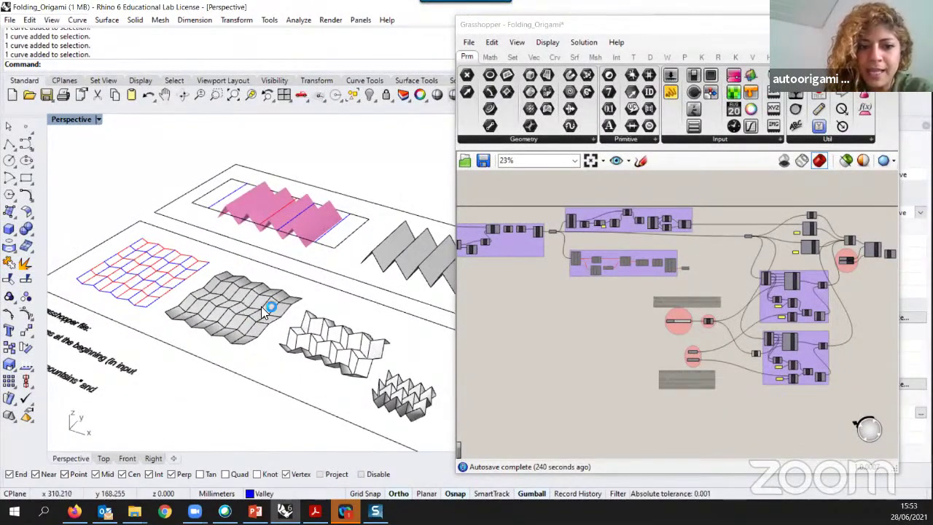
{"action": "scroll", "coordinate": [412, 350], "scroll_direction": "down", "scroll_amount": 7}
{"action": "scroll", "coordinate": [315, 321], "scroll_direction": "up", "scroll_amount": 6}
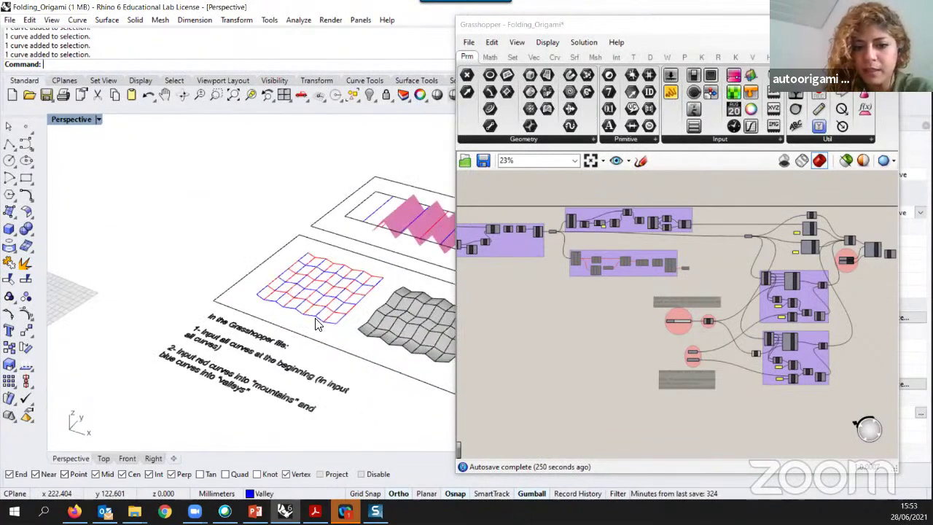
{"action": "scroll", "coordinate": [413, 304], "scroll_direction": "up", "scroll_amount": 3}
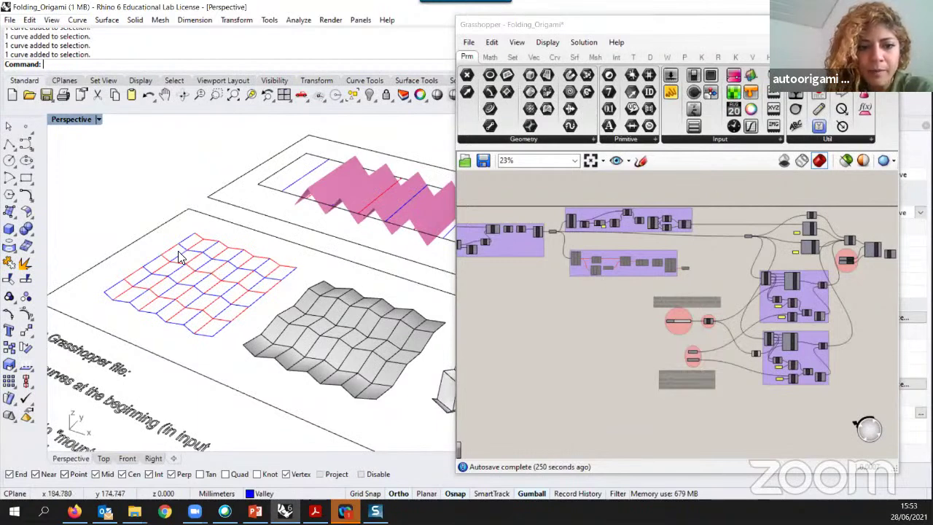
- Assign all curves of the red and blue zigzag grid pattern to the Crv parameter under "Input all curves"
{"action": "right_click_drag", "start_coordinate": [252, 303], "coordinate": [241, 318]}
{"action": "scroll", "coordinate": [336, 332], "scroll_direction": "down", "scroll_amount": 3}
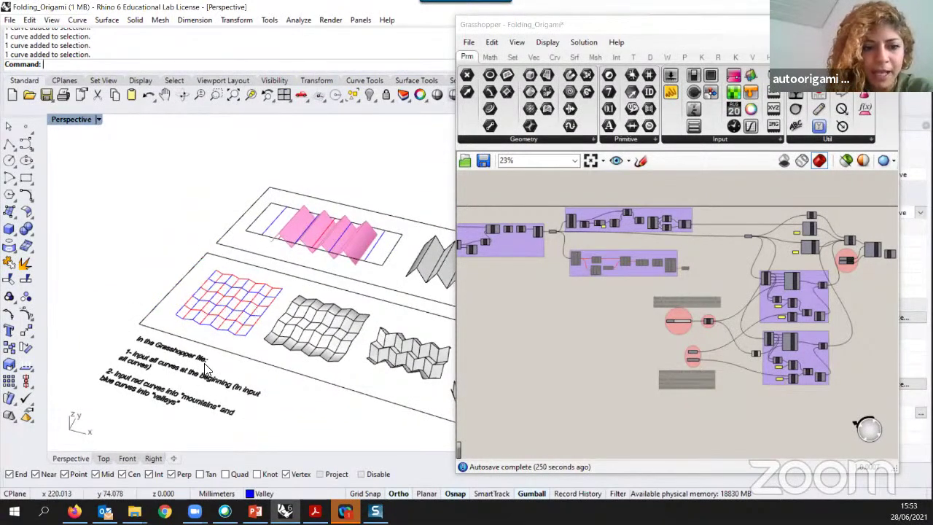
{"action": "scroll", "coordinate": [204, 363], "scroll_direction": "up", "scroll_amount": 4}
{"action": "left_click_drag", "start_coordinate": [252, 382], "coordinate": [104, 244]}
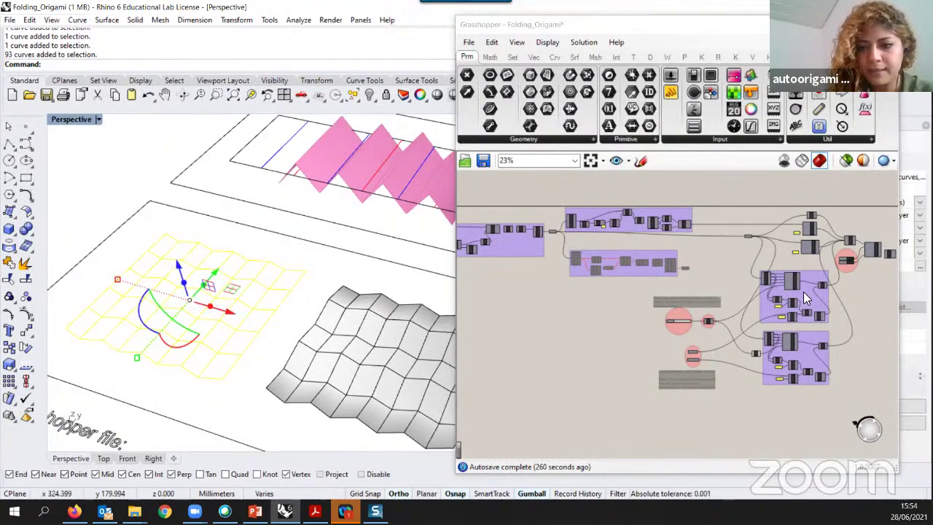
{"action": "scroll", "coordinate": [803, 291], "scroll_direction": "down", "scroll_amount": 4}
{"action": "right_click_drag", "start_coordinate": [732, 299], "coordinate": [687, 299]}
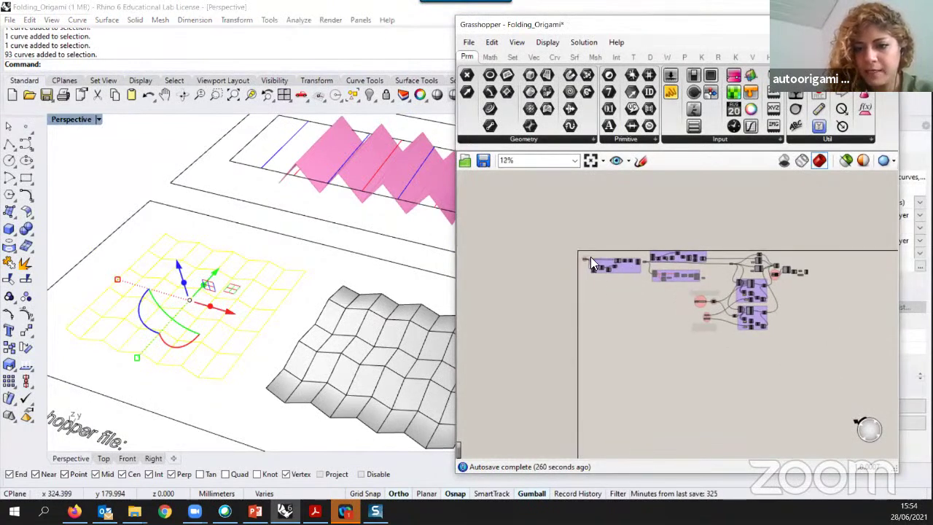
{"action": "scroll", "coordinate": [594, 261], "scroll_direction": "up", "scroll_amount": 5}
{"action": "scroll", "coordinate": [576, 264], "scroll_direction": "up", "scroll_amount": 3}
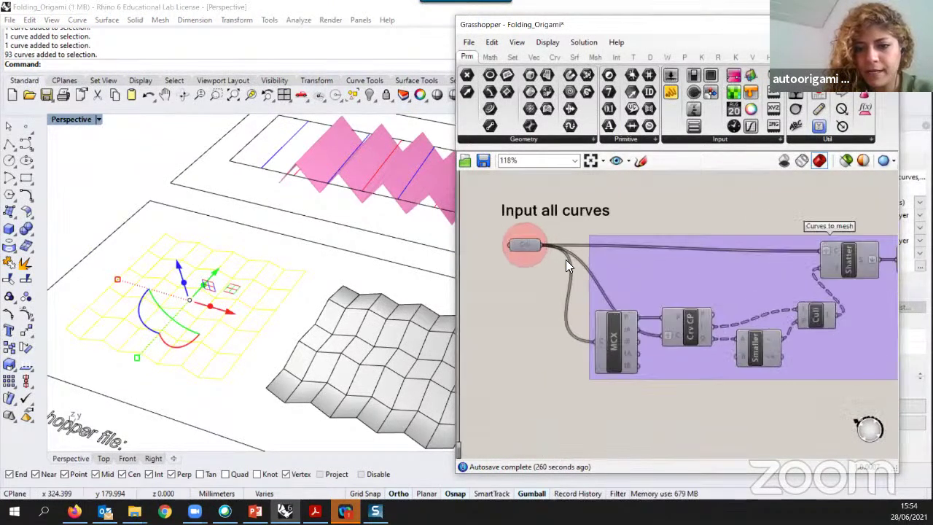
{"action": "scroll", "coordinate": [506, 207], "scroll_direction": "up", "scroll_amount": 2}
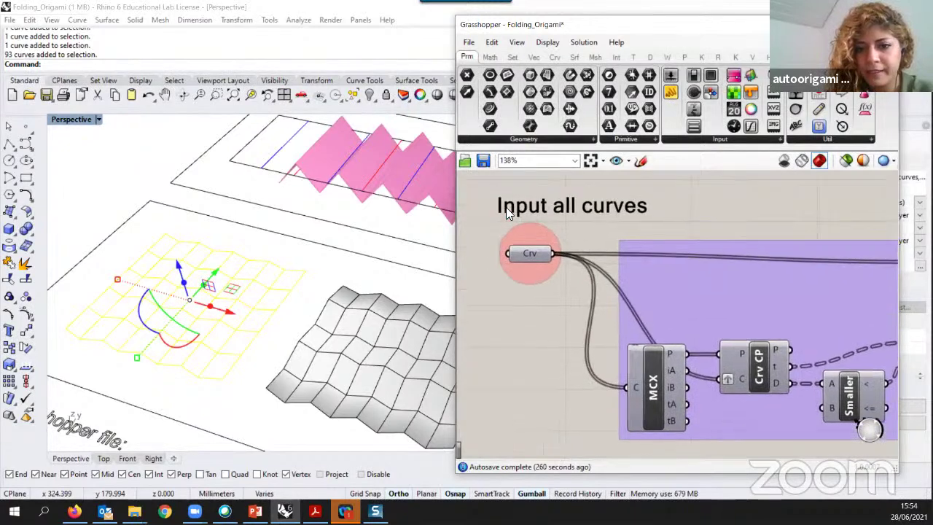
{"action": "right_click", "coordinate": [537, 260]}
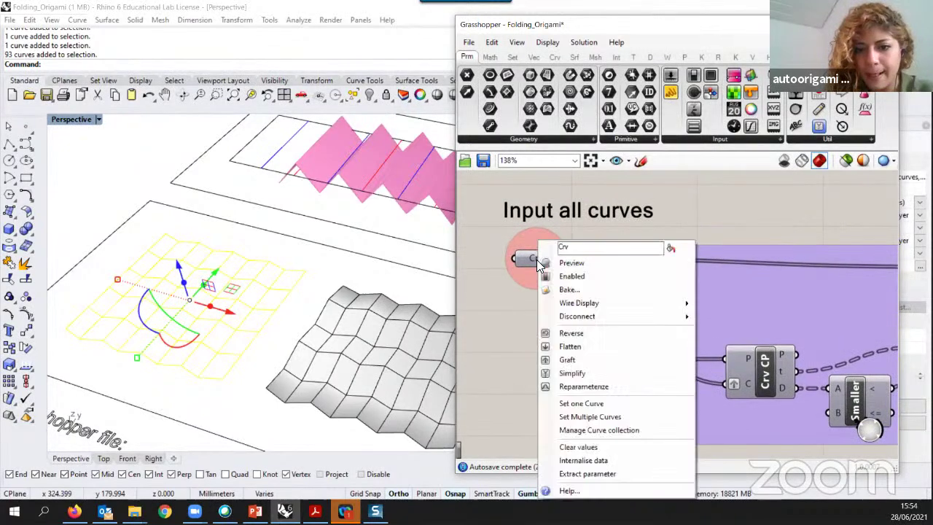
{"action": "left_click", "coordinate": [589, 417]}
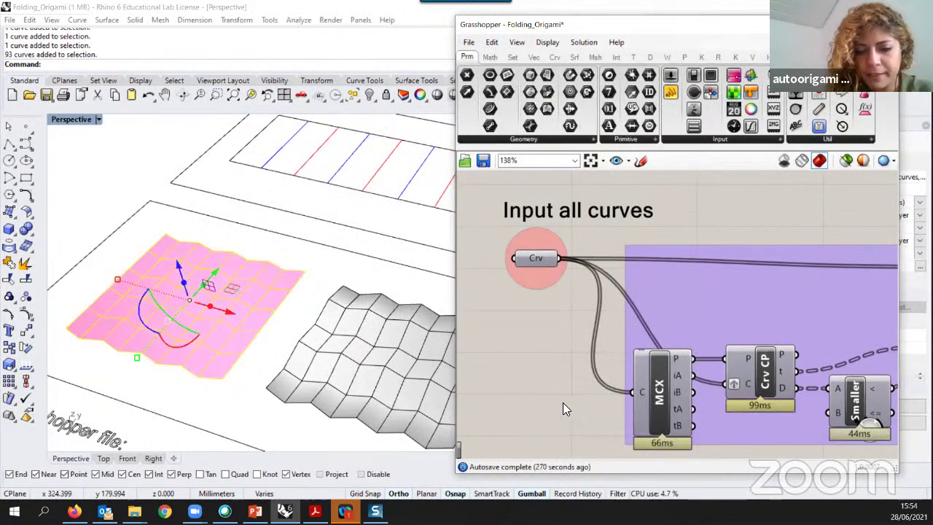
{"action": "key", "text": "Escape"}
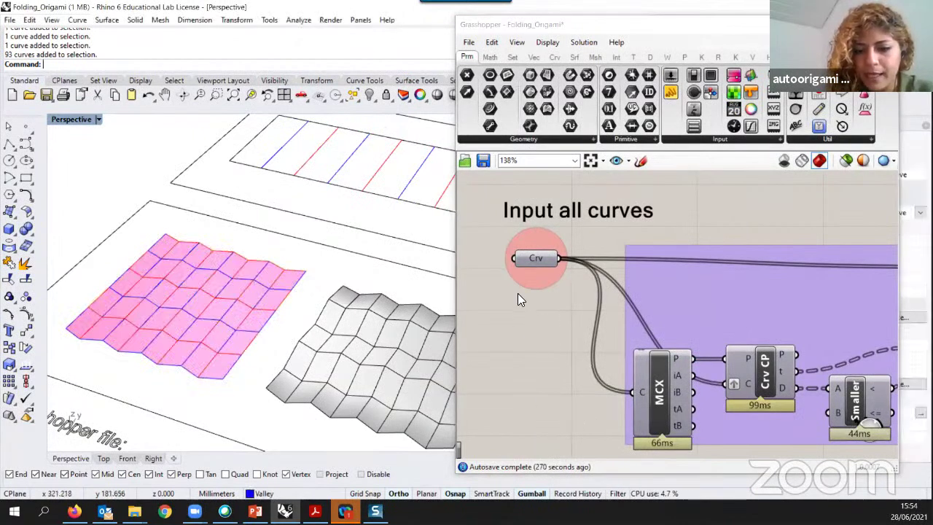
- Inspect the solver's Button and Toggle, the zigzag grid's mesh preview, and the Crv Valleys and Crv Mountains inputs
{"action": "scroll", "coordinate": [517, 293], "scroll_direction": "down", "scroll_amount": 8}
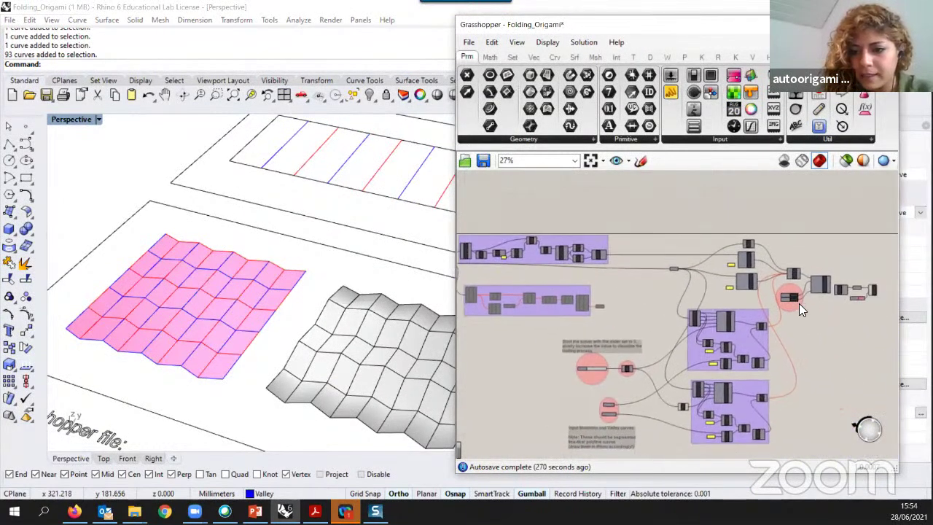
{"action": "scroll", "coordinate": [790, 296], "scroll_direction": "up", "scroll_amount": 7}
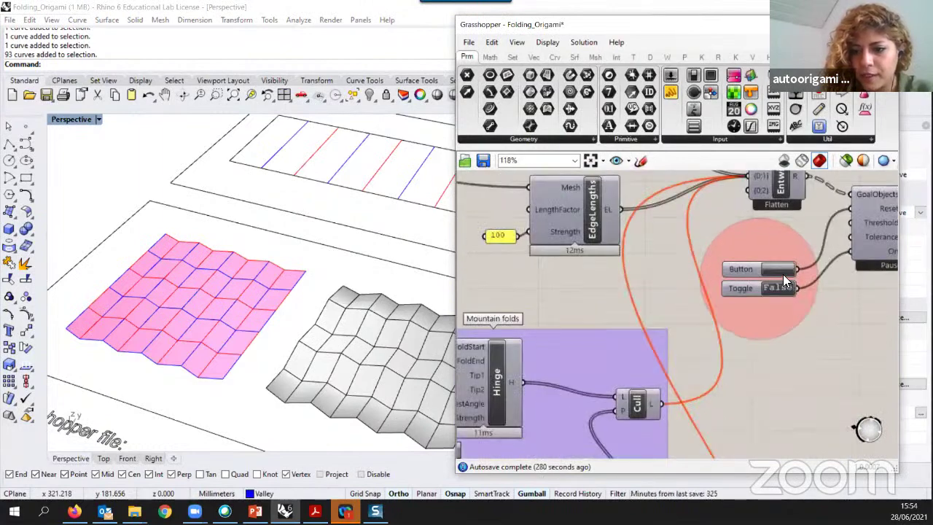
{"action": "scroll", "coordinate": [321, 271], "scroll_direction": "down", "scroll_amount": 2}
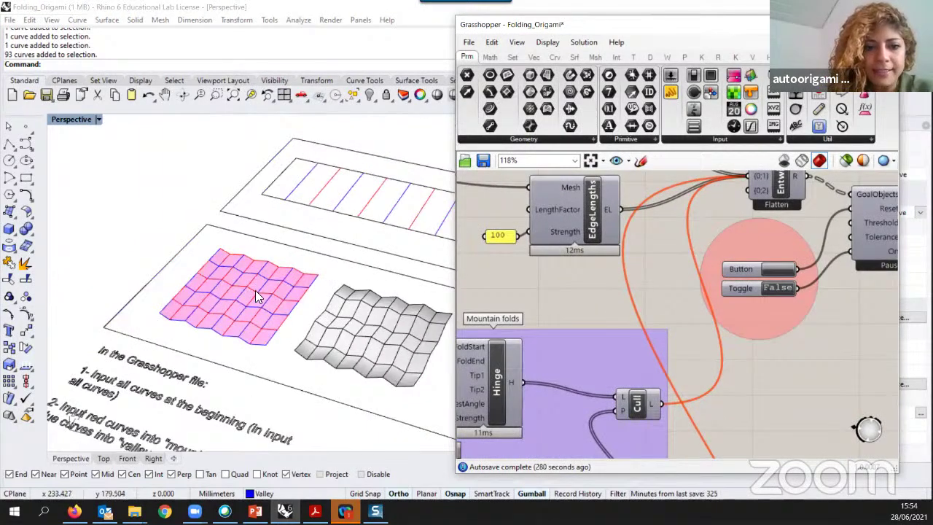
{"action": "scroll", "coordinate": [255, 292], "scroll_direction": "up", "scroll_amount": 3}
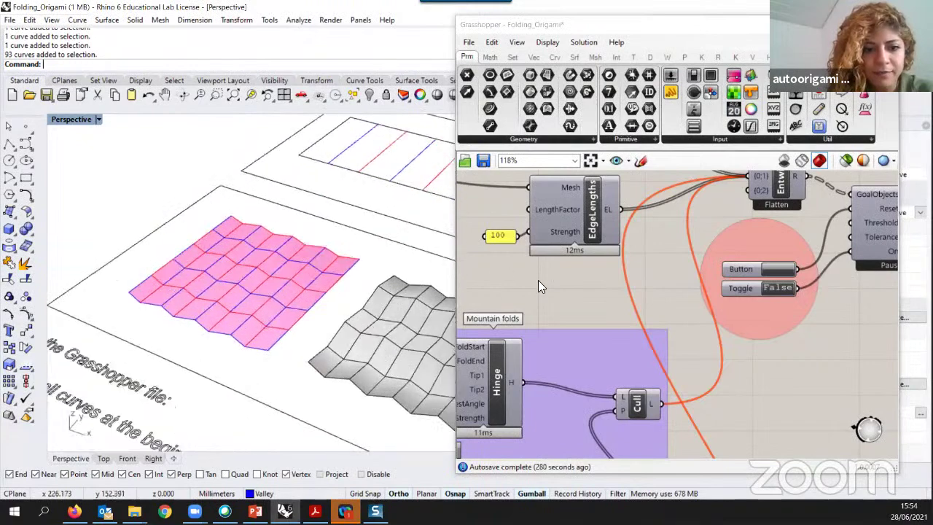
{"action": "right_click_drag", "start_coordinate": [561, 296], "coordinate": [629, 294]}
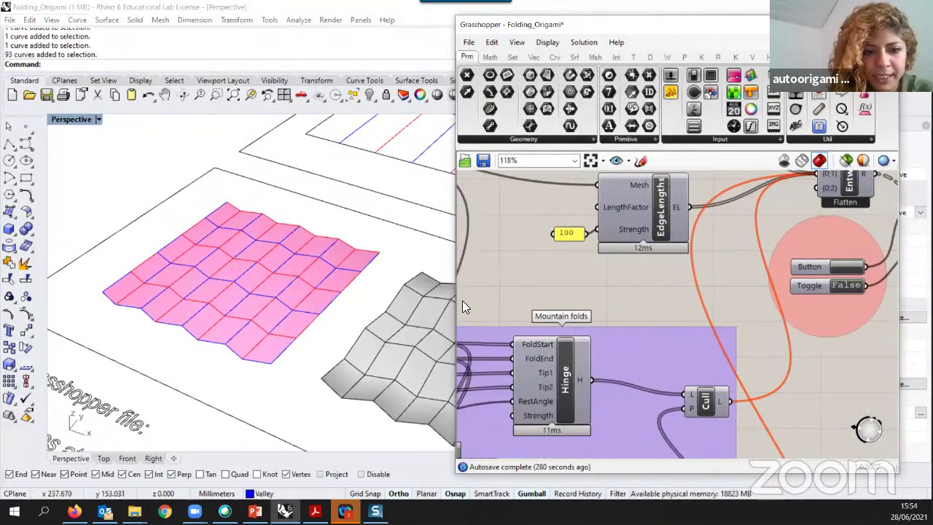
{"action": "scroll", "coordinate": [712, 283], "scroll_direction": "down", "scroll_amount": 5}
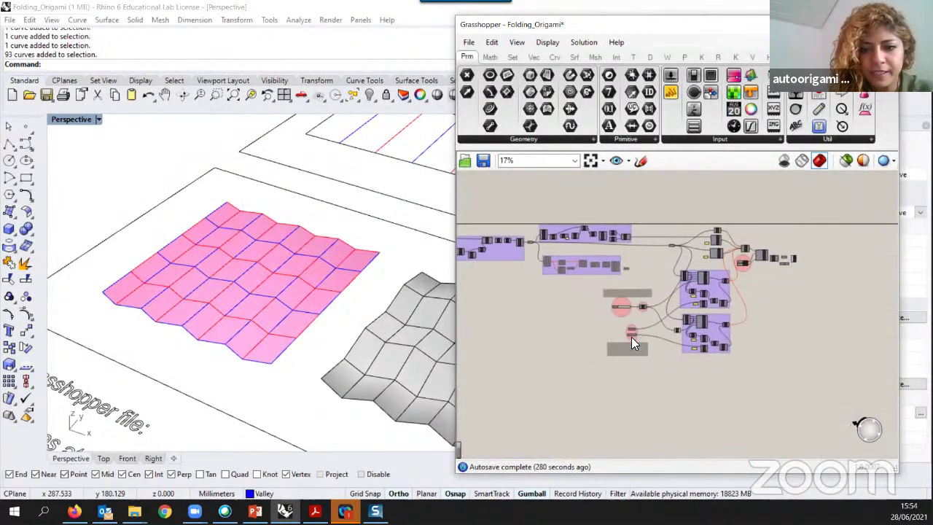
{"action": "scroll", "coordinate": [633, 331], "scroll_direction": "up", "scroll_amount": 6}
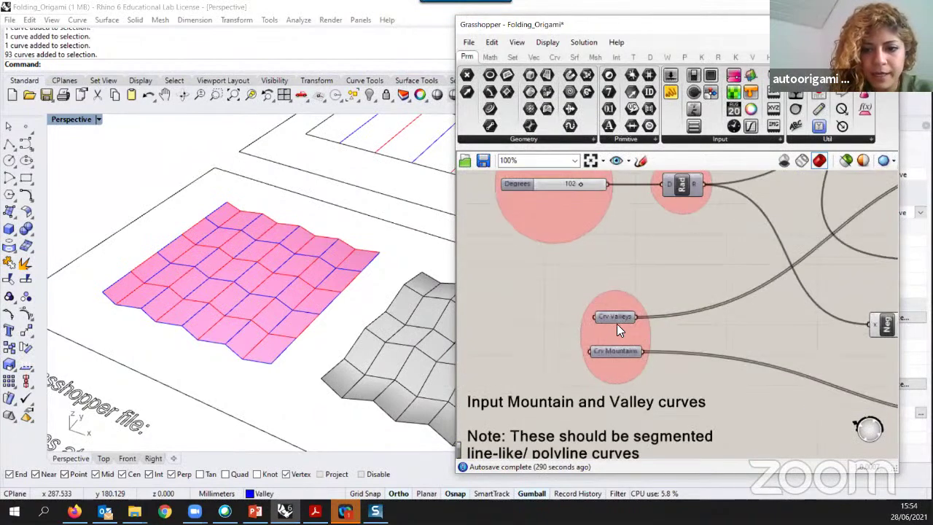
- Assign the blue curves of the zigzag grid pattern to the Crv Valleys parameter as multiple curves
{"action": "left_click", "coordinate": [620, 312]}
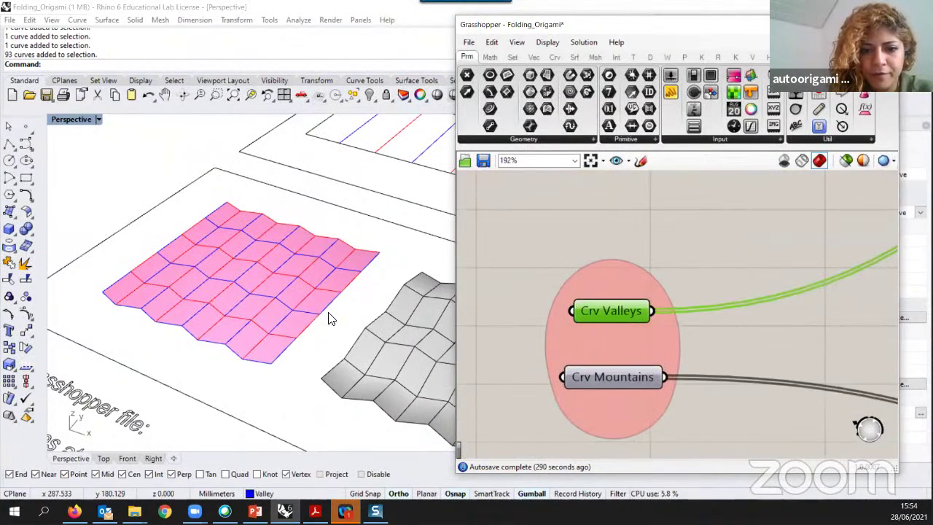
{"action": "left_click", "coordinate": [278, 323]}
{"action": "left_click", "coordinate": [348, 230]}
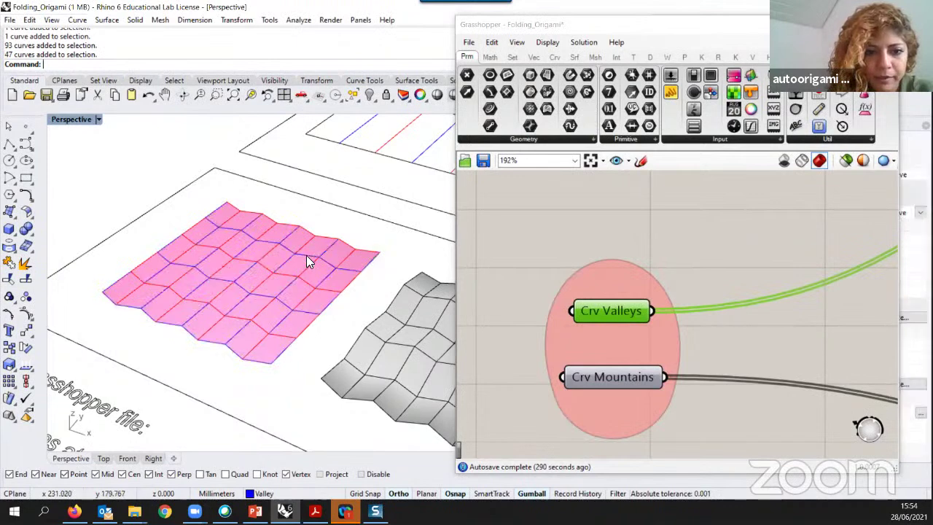
{"action": "left_click", "coordinate": [284, 248]}
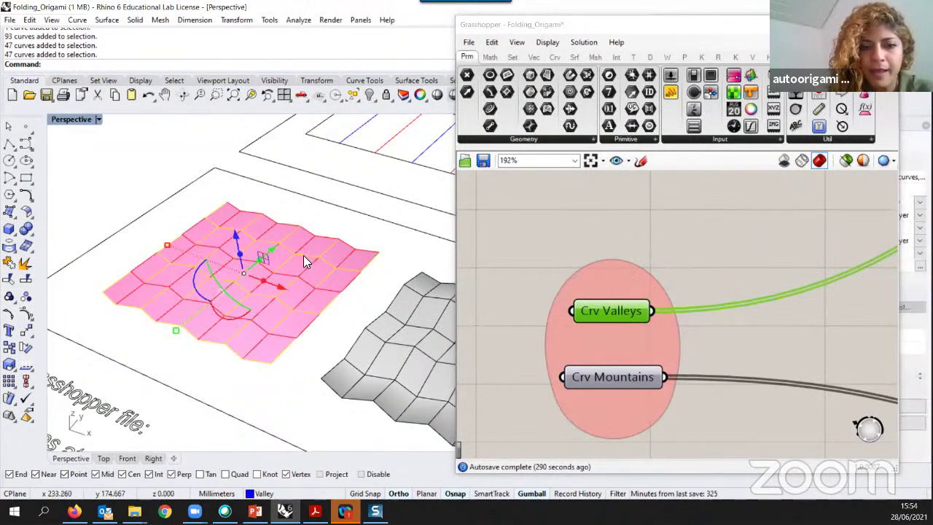
{"action": "right_click", "coordinate": [602, 314]}
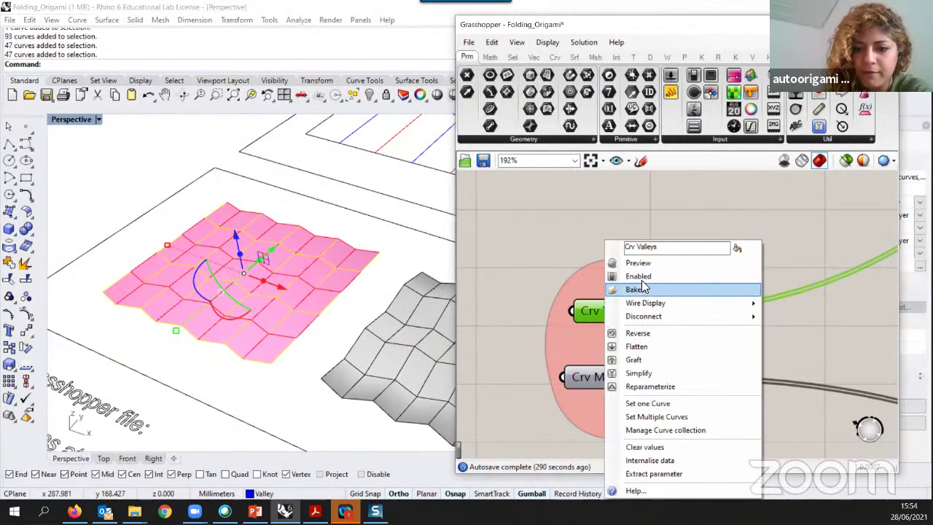
{"action": "left_click", "coordinate": [658, 417]}
- Assign the red curves of the zigzag grid pattern to the Crv Mountains parameter as multiple curves
{"action": "left_click", "coordinate": [306, 296]}
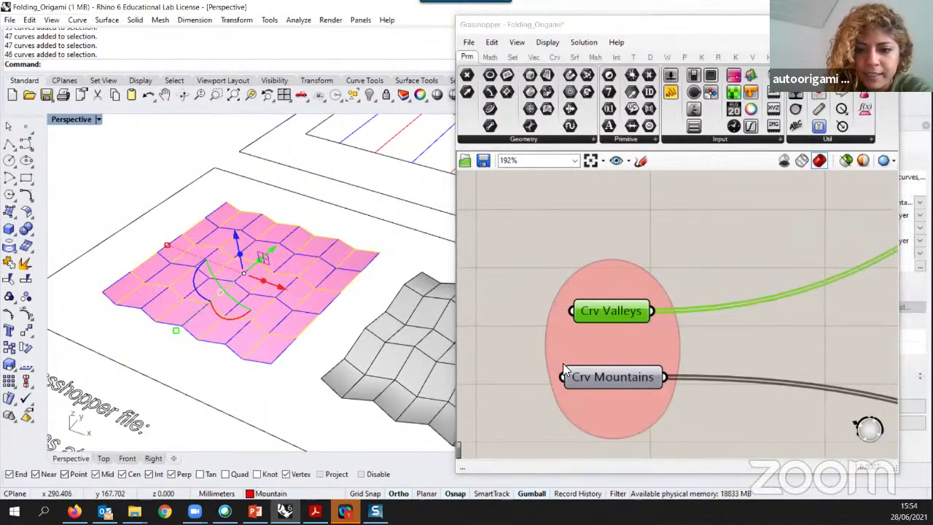
{"action": "right_click", "coordinate": [591, 377]}
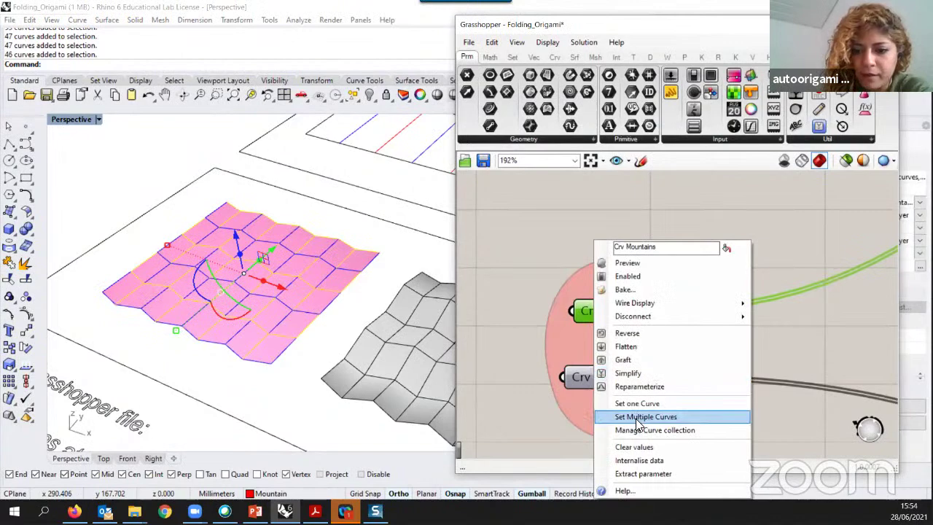
{"action": "left_click", "coordinate": [639, 417]}
{"action": "left_click", "coordinate": [341, 321]}
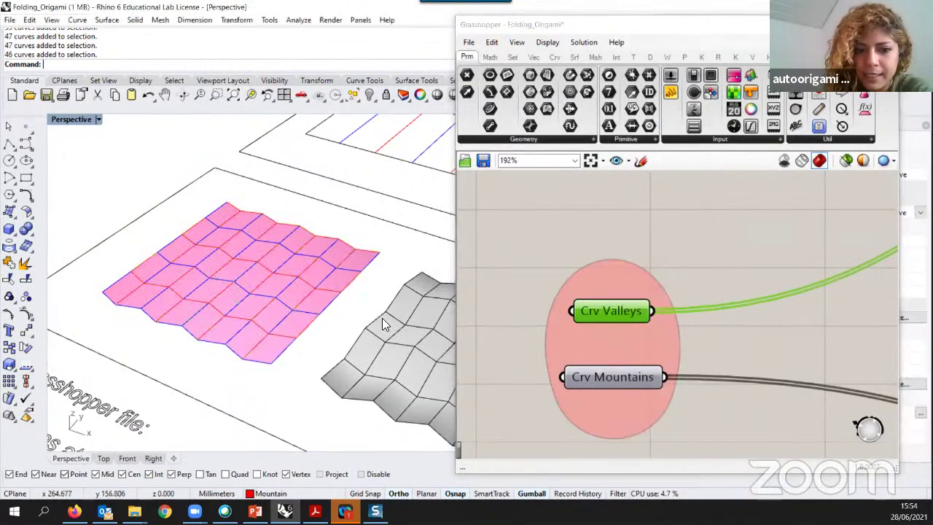
- Start the folding solver by switching its Toggle to True
{"action": "scroll", "coordinate": [568, 318], "scroll_direction": "down", "scroll_amount": 8}
{"action": "right_click_drag", "start_coordinate": [673, 361], "coordinate": [613, 408]}
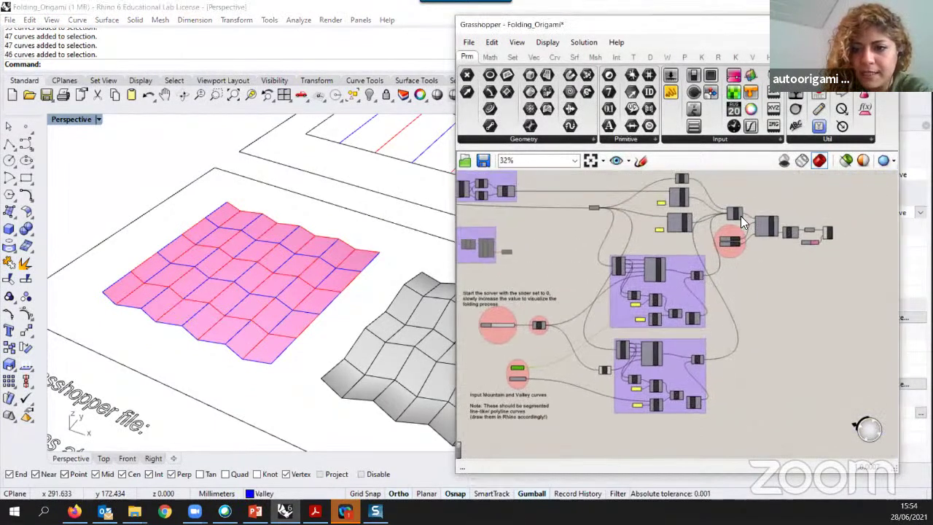
{"action": "scroll", "coordinate": [741, 218], "scroll_direction": "up", "scroll_amount": 4}
{"action": "scroll", "coordinate": [702, 258], "scroll_direction": "up", "scroll_amount": 3}
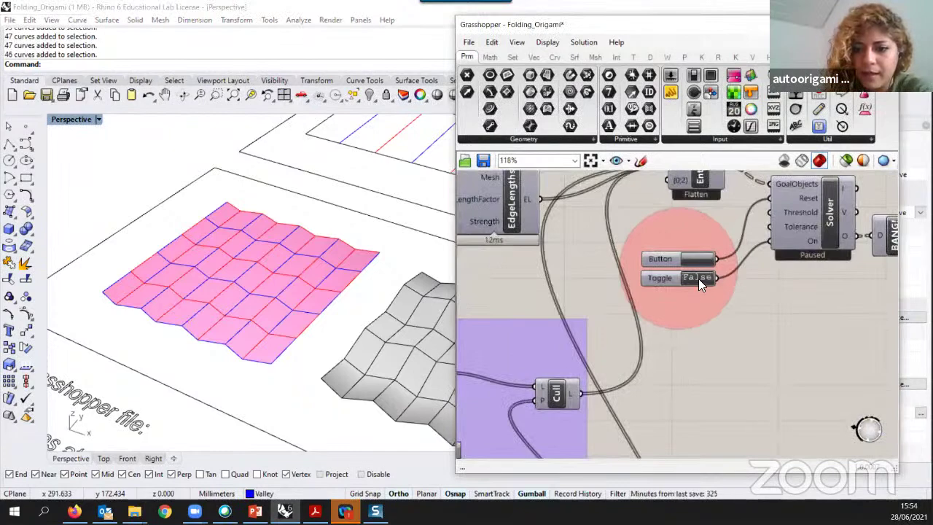
{"action": "left_click", "coordinate": [698, 279]}
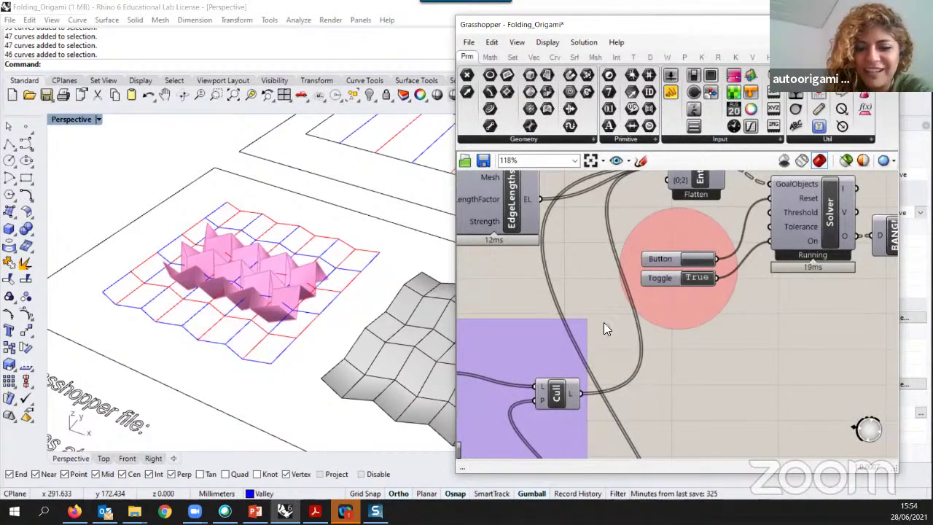
- Set the folding angle slider to 89 degrees and compare the pink folded grid with the grey reference meshes
{"action": "scroll", "coordinate": [767, 280], "scroll_direction": "down", "scroll_amount": 2}
{"action": "right_click_drag", "start_coordinate": [487, 387], "coordinate": [714, 293]}
{"action": "right_click_drag", "start_coordinate": [481, 352], "coordinate": [642, 317]}
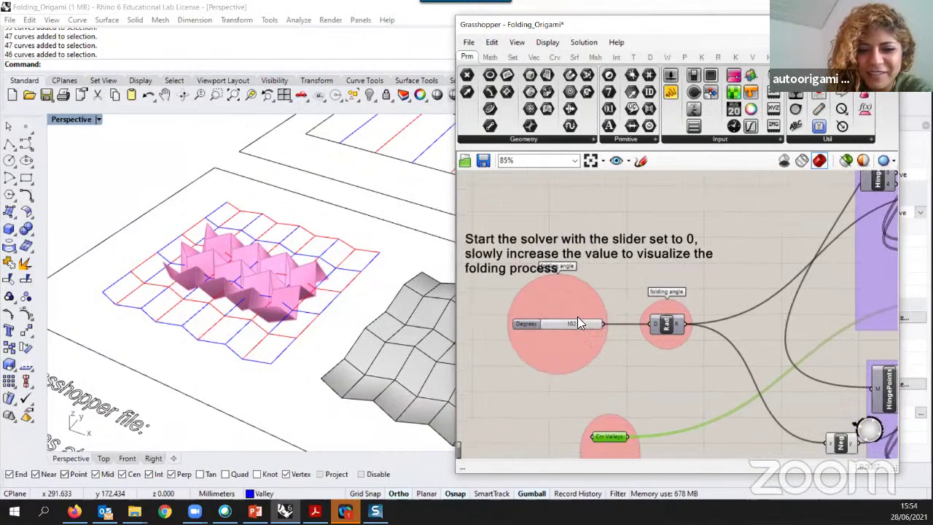
{"action": "scroll", "coordinate": [579, 318], "scroll_direction": "up", "scroll_amount": 3}
{"action": "mouse_move", "coordinate": [585, 329]}
{"action": "left_mouse_down"}
{"action": "mouse_move", "coordinate": [520, 328]}
{"action": "mouse_move", "coordinate": [576, 327]}
{"action": "left_mouse_up"}
{"action": "scroll", "coordinate": [283, 306], "scroll_direction": "down", "scroll_amount": 4}
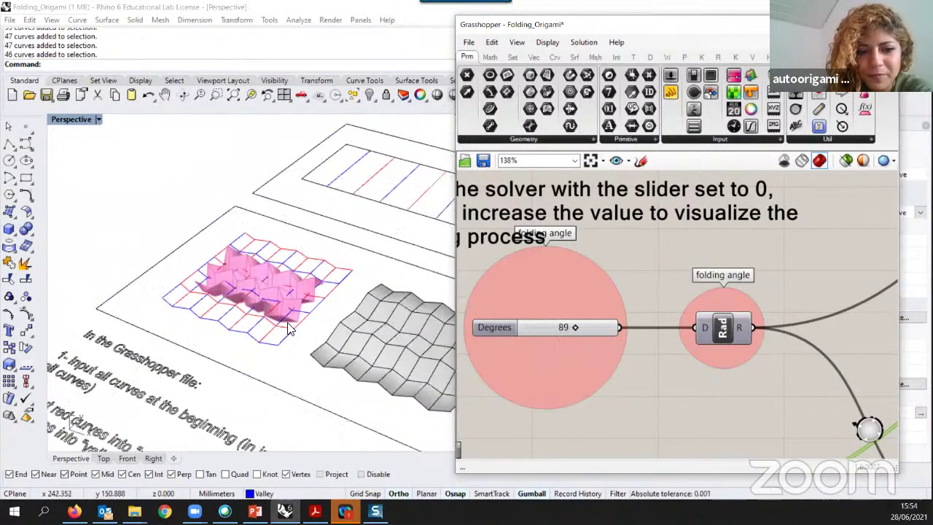
{"action": "scroll", "coordinate": [282, 307], "scroll_direction": "down", "scroll_amount": 8}
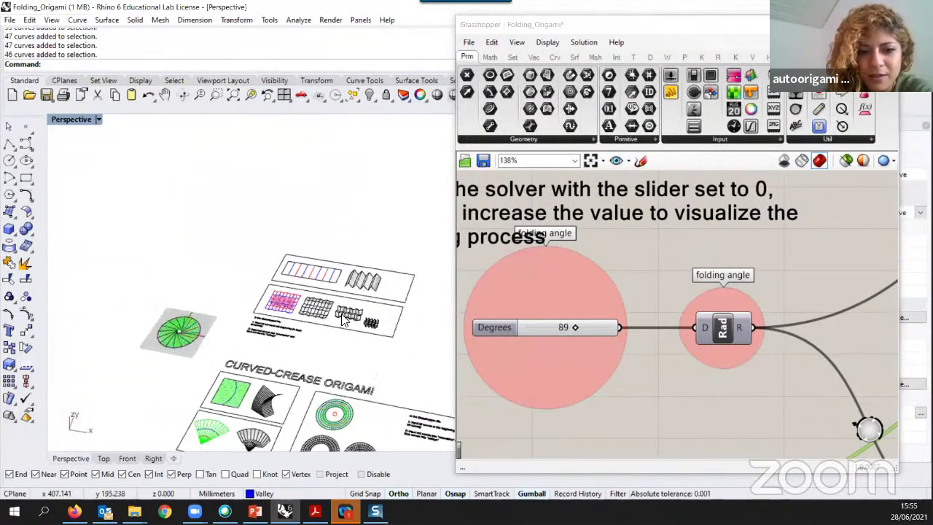
{"action": "scroll", "coordinate": [255, 345], "scroll_direction": "up", "scroll_amount": 6}
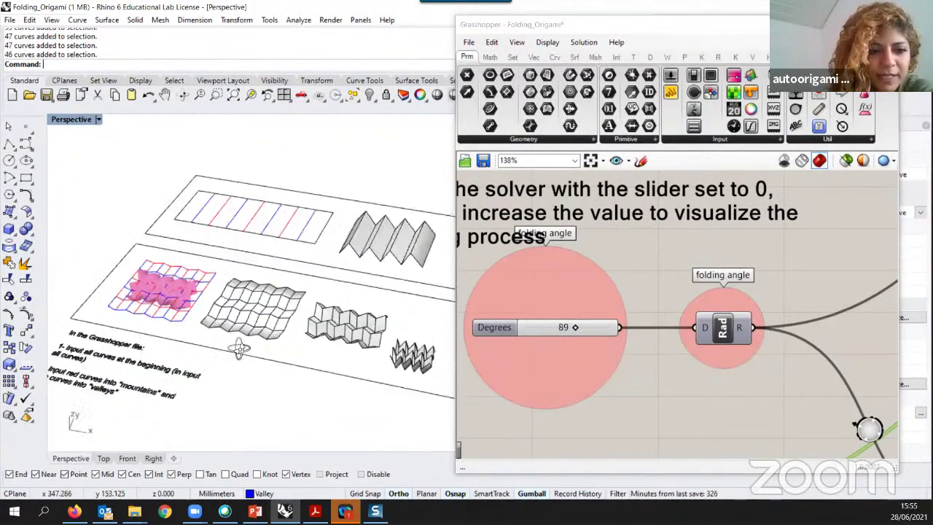
{"action": "scroll", "coordinate": [184, 270], "scroll_direction": "up", "scroll_amount": 5}
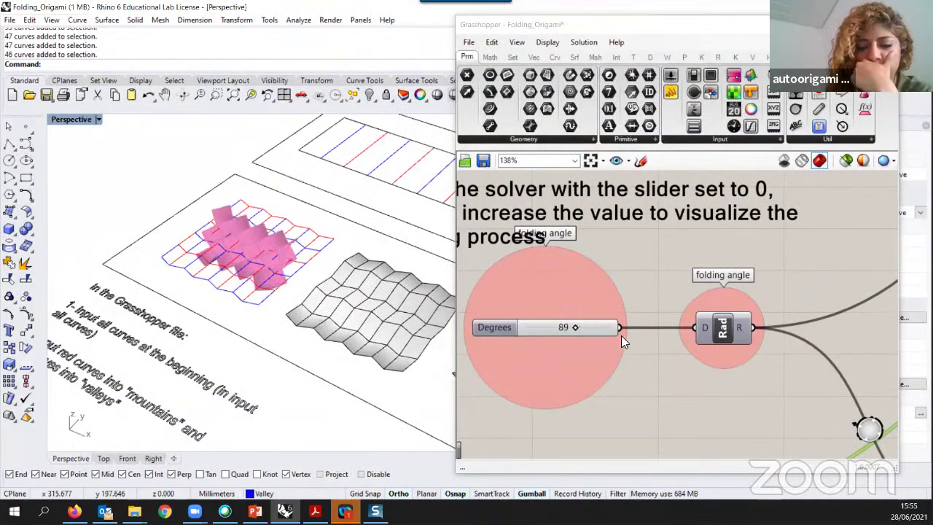
- Switch the solver's Toggle to False and reset the simulation to the flat zigzag grid
{"action": "scroll", "coordinate": [786, 321], "scroll_direction": "down", "scroll_amount": 8}
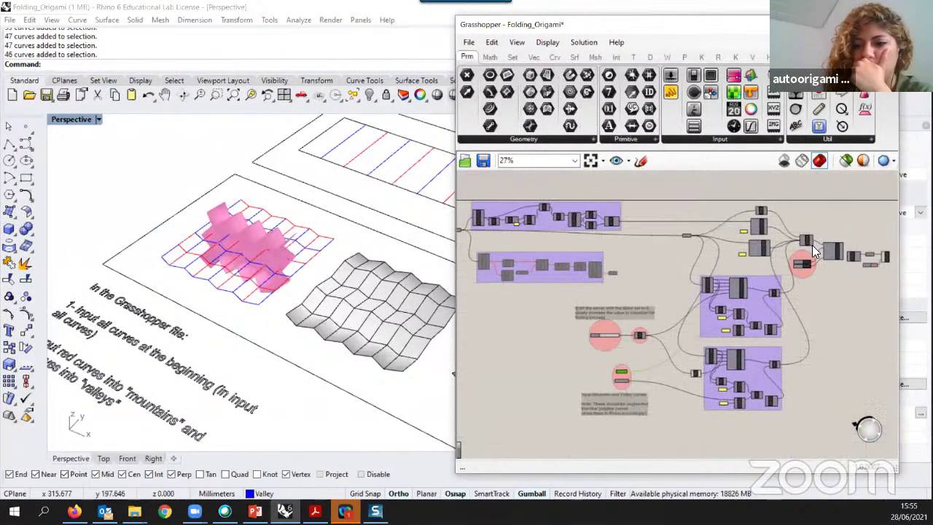
{"action": "scroll", "coordinate": [815, 251], "scroll_direction": "up", "scroll_amount": 8}
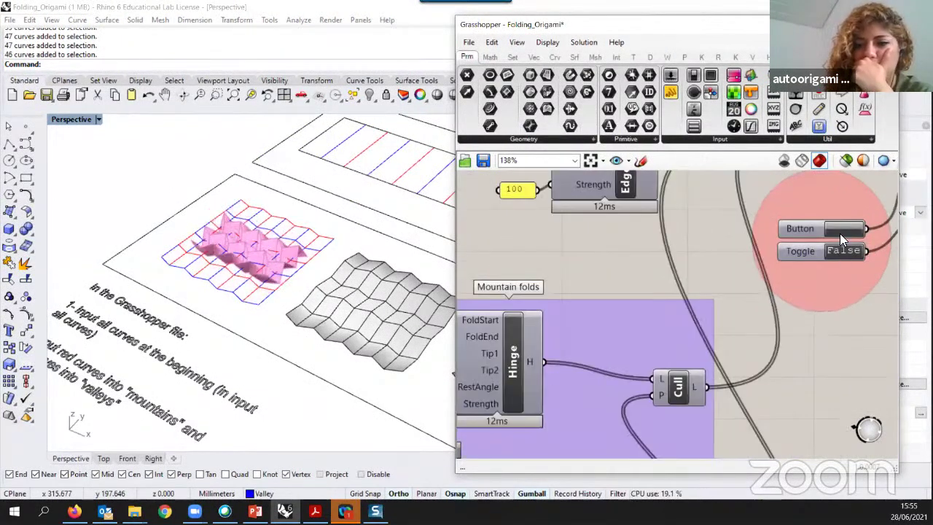
{"action": "left_click", "coordinate": [842, 230]}
- Select all curves of the strip pattern together, check individual blue and red fold lines, and clear the selection
{"action": "scroll", "coordinate": [284, 284], "scroll_direction": "down", "scroll_amount": 6}
{"action": "right_click_drag", "start_coordinate": [284, 286], "coordinate": [346, 296]}
{"action": "scroll", "coordinate": [314, 297], "scroll_direction": "down", "scroll_amount": 4}
{"action": "scroll", "coordinate": [350, 298], "scroll_direction": "up", "scroll_amount": 6}
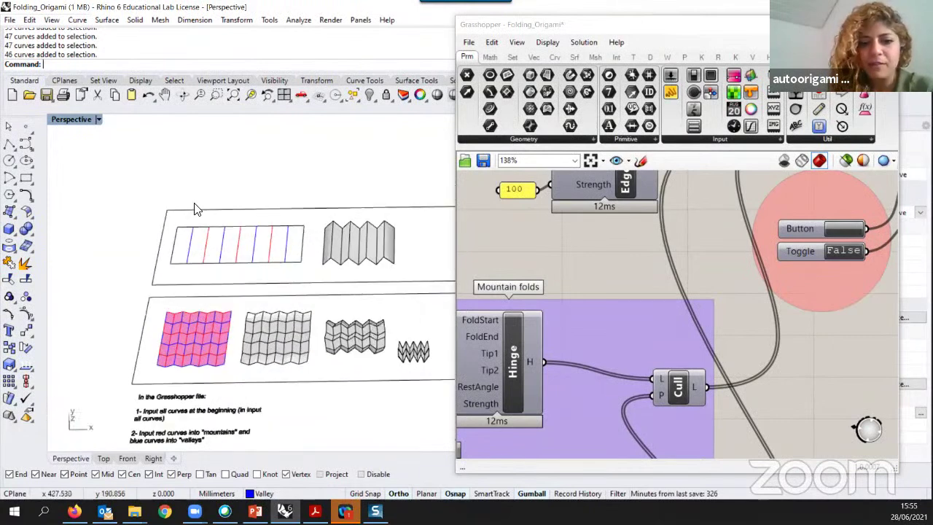
{"action": "scroll", "coordinate": [283, 266], "scroll_direction": "up", "scroll_amount": 2}
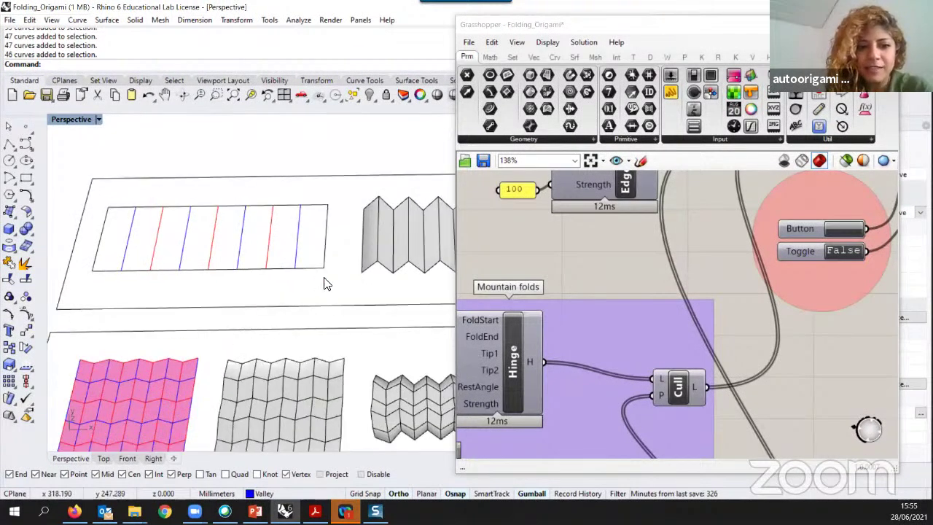
{"action": "left_click_drag", "start_coordinate": [323, 281], "coordinate": [92, 204]}
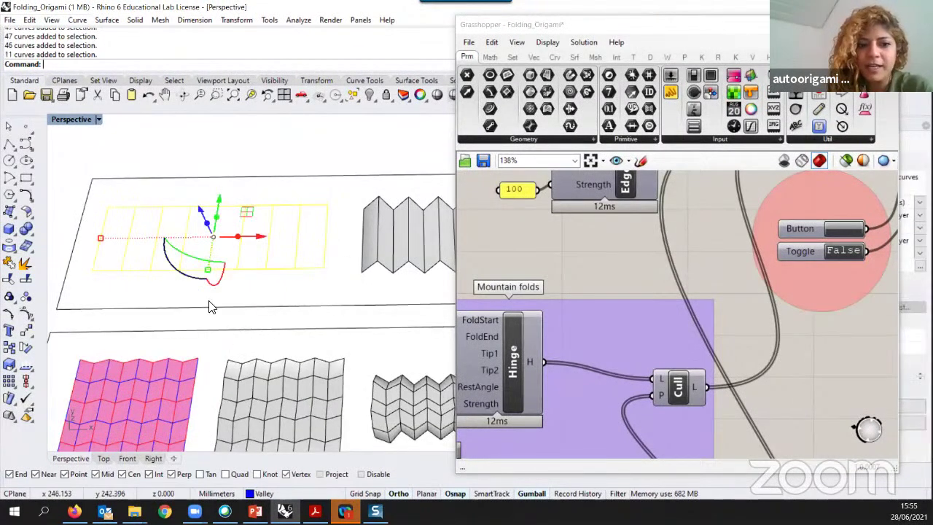
{"action": "left_click", "coordinate": [279, 285]}
{"action": "left_click", "coordinate": [298, 247]}
{"action": "left_click", "coordinate": [265, 243]}
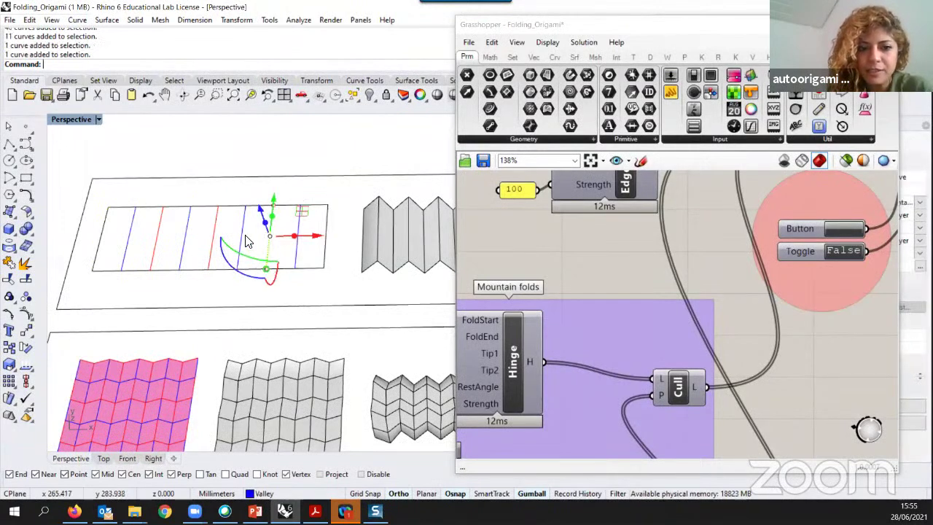
{"action": "key", "text": "Escape"}
- Select the zigzag grid's blue valley curves together, clear the selection, and compare the grid with the strip pattern
{"action": "scroll", "coordinate": [167, 389], "scroll_direction": "down", "scroll_amount": 1}
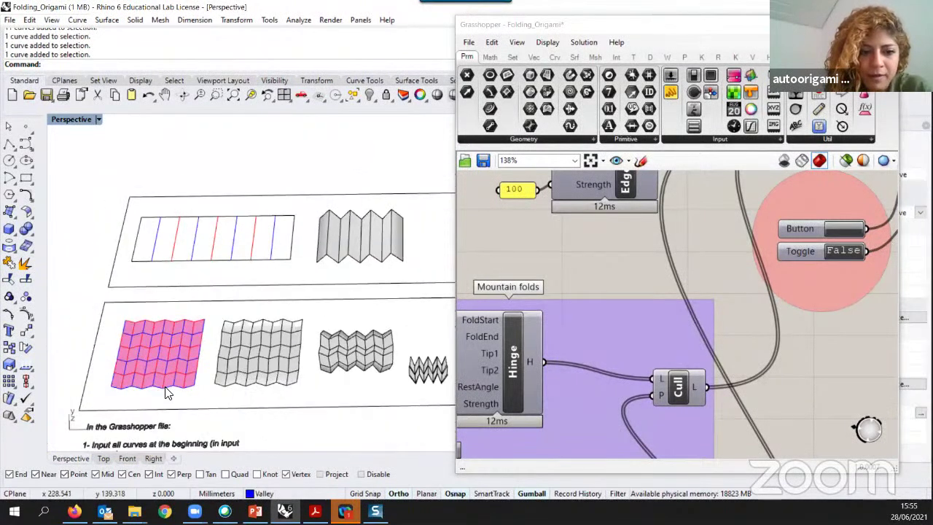
{"action": "scroll", "coordinate": [175, 390], "scroll_direction": "up", "scroll_amount": 3}
{"action": "left_click", "coordinate": [177, 390]}
{"action": "key", "text": "Escape"}
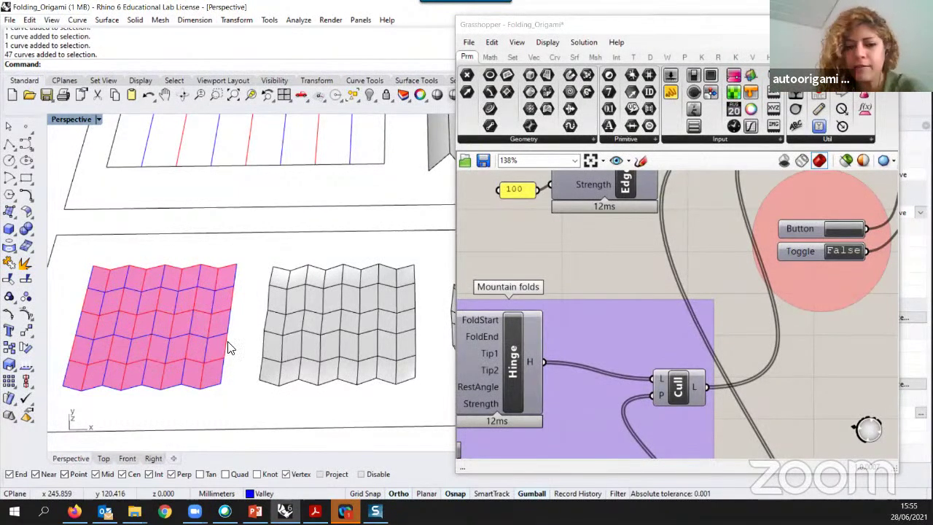
{"action": "scroll", "coordinate": [235, 357], "scroll_direction": "down", "scroll_amount": 3}
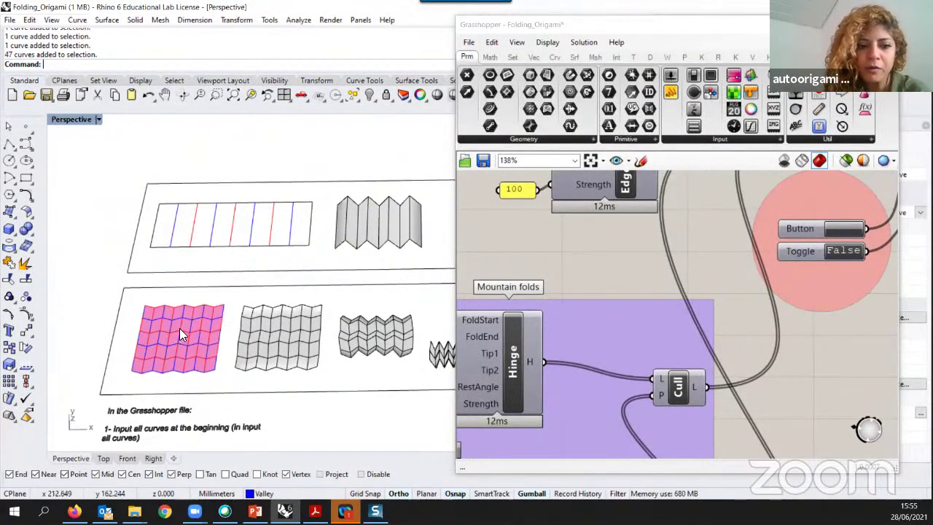
{"action": "scroll", "coordinate": [180, 328], "scroll_direction": "up", "scroll_amount": 2}
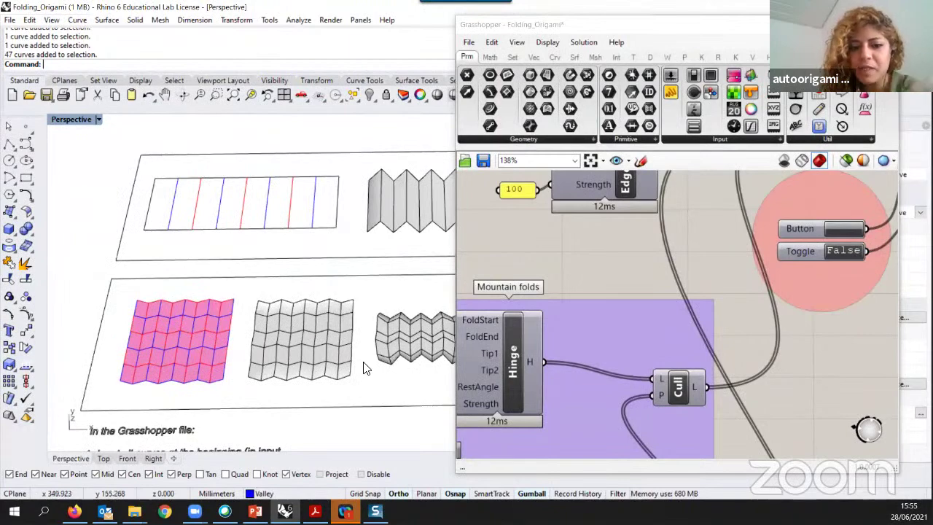
{"action": "right_click_drag", "start_coordinate": [221, 375], "coordinate": [320, 227]}
{"action": "scroll", "coordinate": [342, 229], "scroll_direction": "up", "scroll_amount": 2}
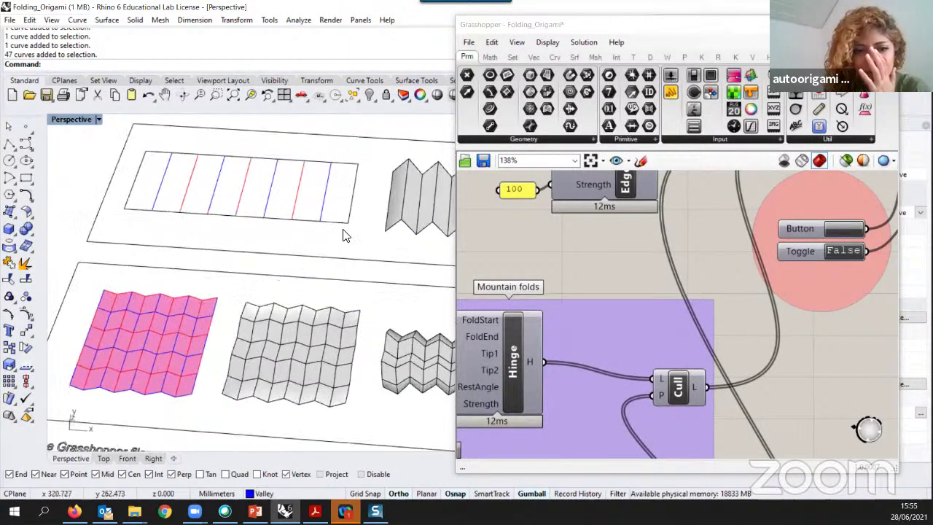
- Check the strip pattern's black border by selecting its edges individually, and clear the selection
{"action": "scroll", "coordinate": [343, 229], "scroll_direction": "up", "scroll_amount": 3}
{"action": "left_click", "coordinate": [345, 225]}
{"action": "left_click", "coordinate": [375, 251]}
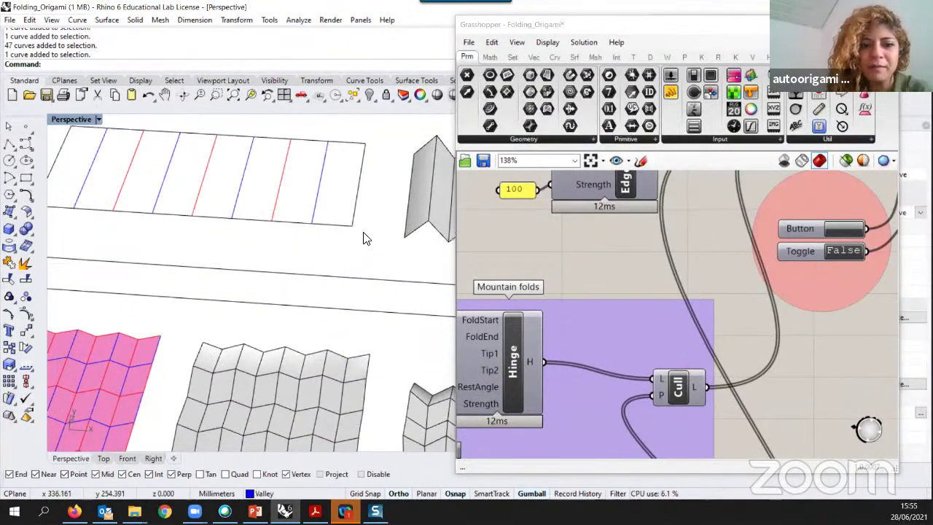
{"action": "scroll", "coordinate": [363, 239], "scroll_direction": "down", "scroll_amount": 2}
{"action": "left_click_drag", "start_coordinate": [358, 229], "coordinate": [351, 222]}
{"action": "left_click", "coordinate": [370, 195]}
{"action": "left_click", "coordinate": [354, 157]}
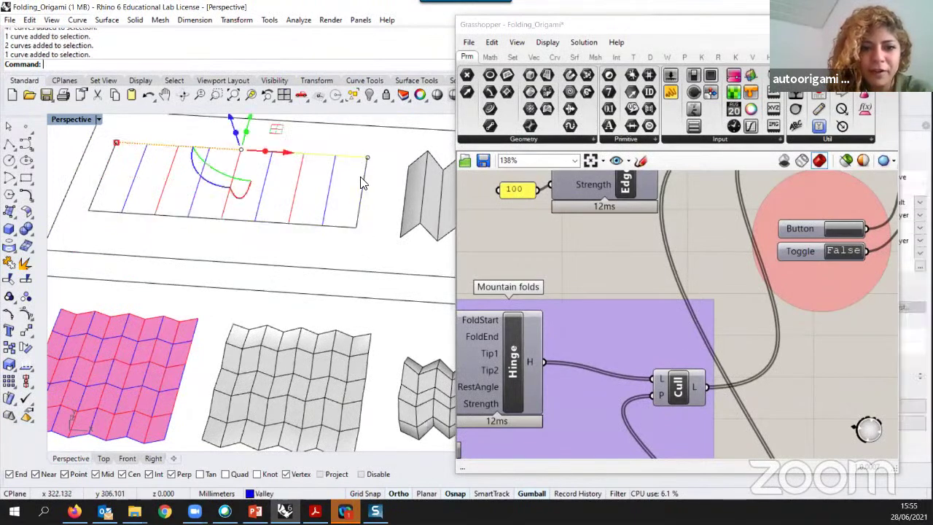
{"action": "left_click", "coordinate": [362, 194]}
{"action": "left_click", "coordinate": [348, 253]}
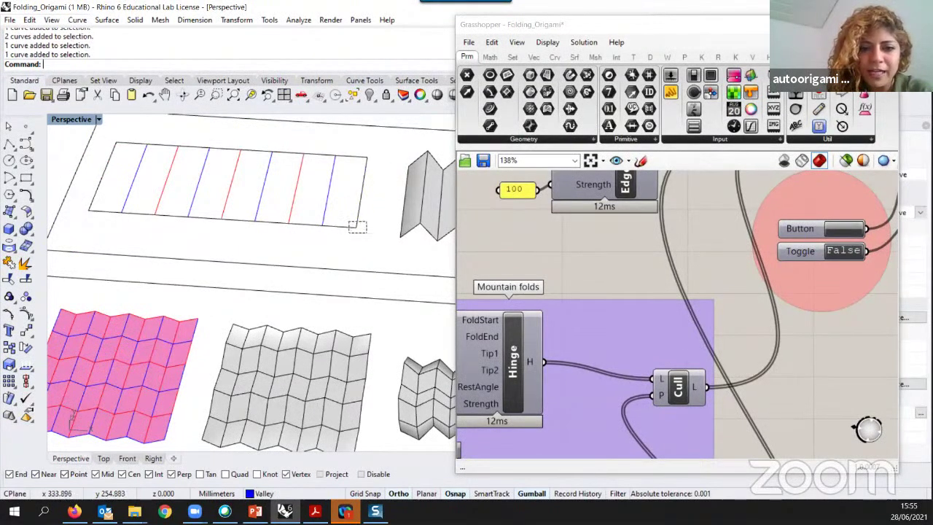
- Select all four black border edges of the strip pattern together and clear the selection
{"action": "left_click_drag", "start_coordinate": [366, 233], "coordinate": [350, 222]}
{"action": "left_click", "coordinate": [348, 156], "text": "shift"}
{"action": "left_click", "coordinate": [99, 185], "text": "shift"}
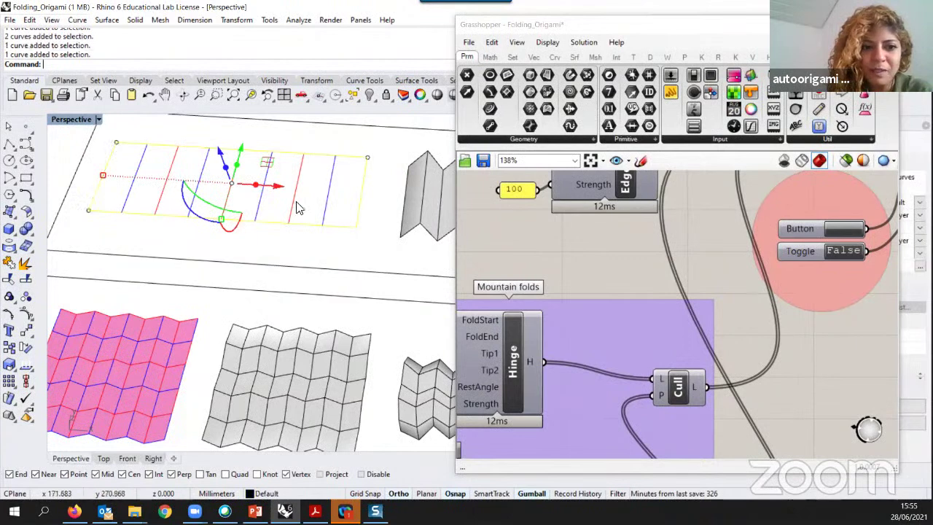
{"action": "left_click", "coordinate": [357, 245]}
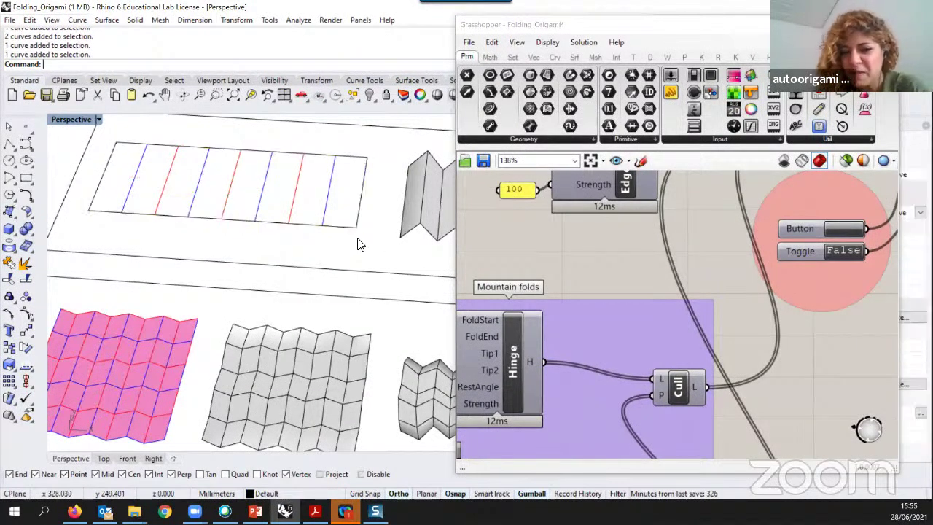
{"action": "scroll", "coordinate": [356, 245], "scroll_direction": "down", "scroll_amount": 2}
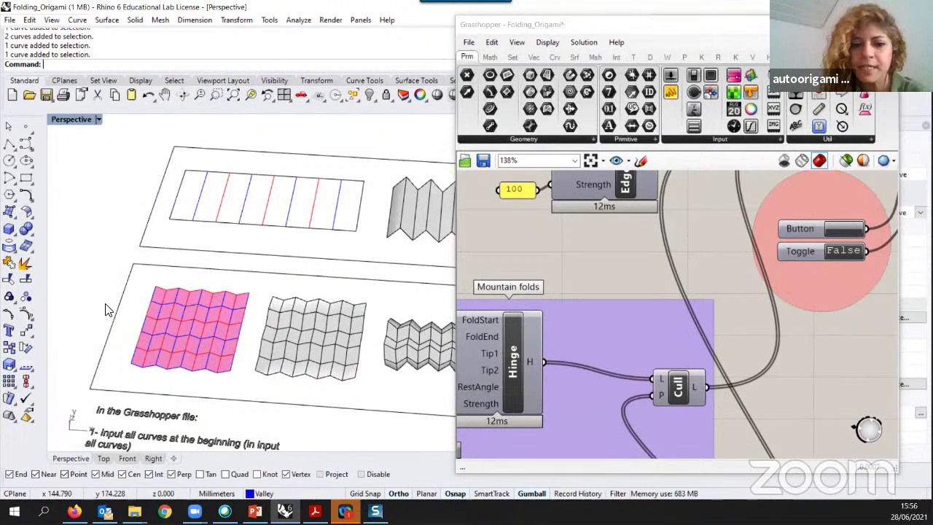
{"action": "scroll", "coordinate": [278, 271], "scroll_direction": "down", "scroll_amount": 3}
{"action": "scroll", "coordinate": [648, 296], "scroll_direction": "down", "scroll_amount": 4}
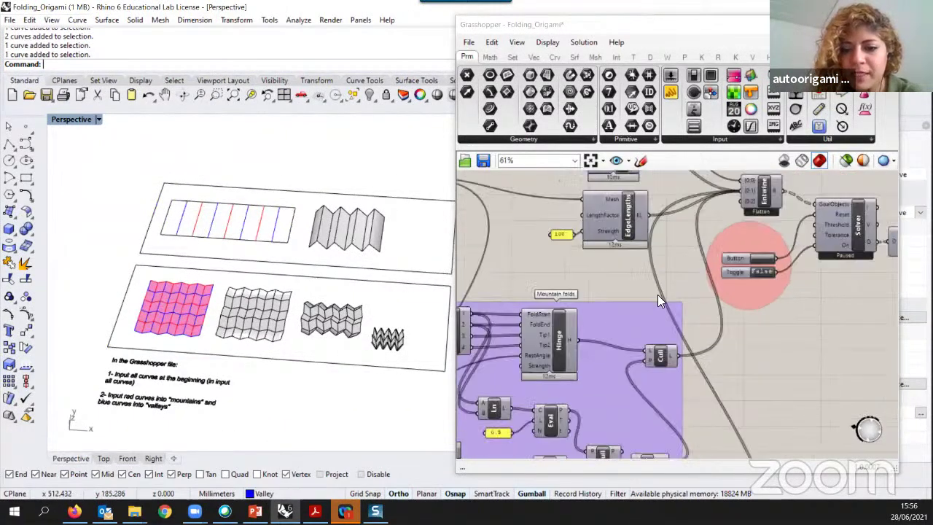
{"action": "scroll", "coordinate": [657, 301], "scroll_direction": "down", "scroll_amount": 6}
{"action": "scroll", "coordinate": [268, 278], "scroll_direction": "down", "scroll_amount": 2}
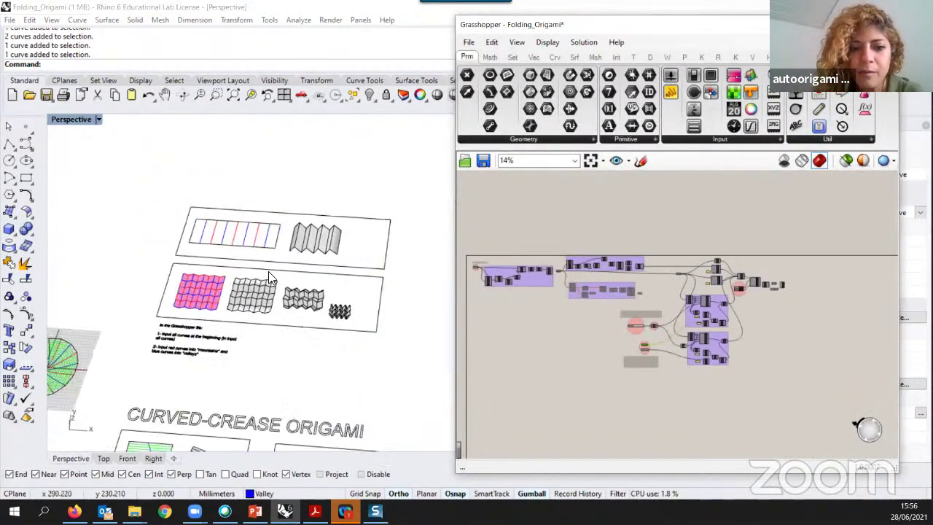
{"action": "scroll", "coordinate": [269, 277], "scroll_direction": "up", "scroll_amount": 3}
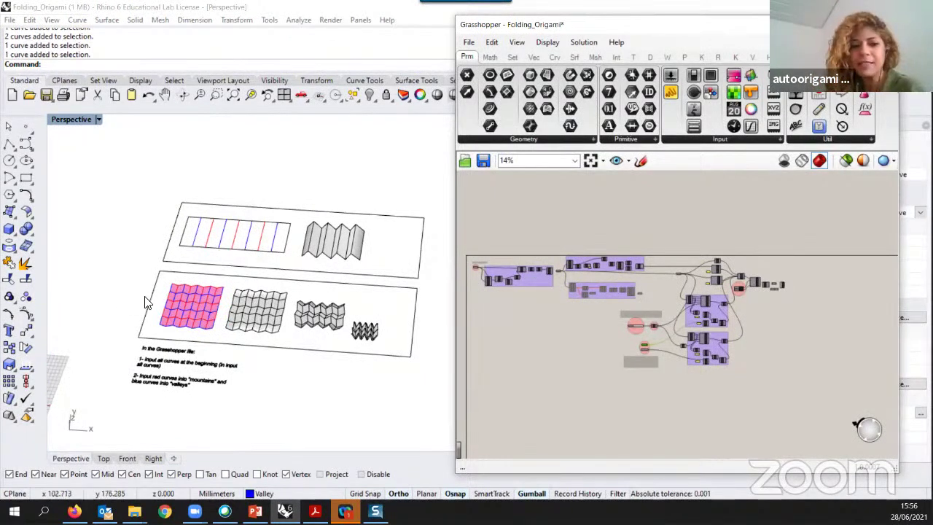
- Narrow the Grasshopper window to show more of the modelling view with the strip and zigzag grid patterns
{"action": "right_click_drag", "start_coordinate": [256, 333], "coordinate": [270, 312]}
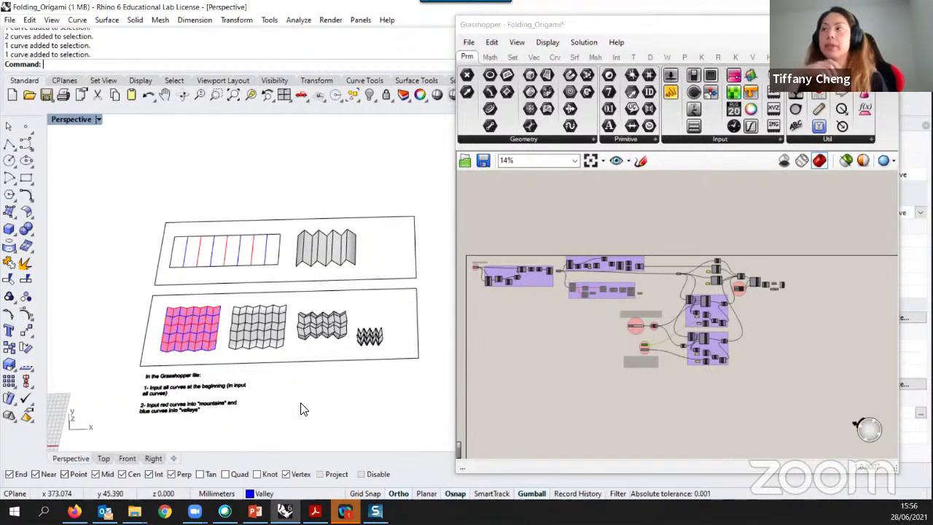
{"action": "scroll", "coordinate": [207, 406], "scroll_direction": "up", "scroll_amount": 1}
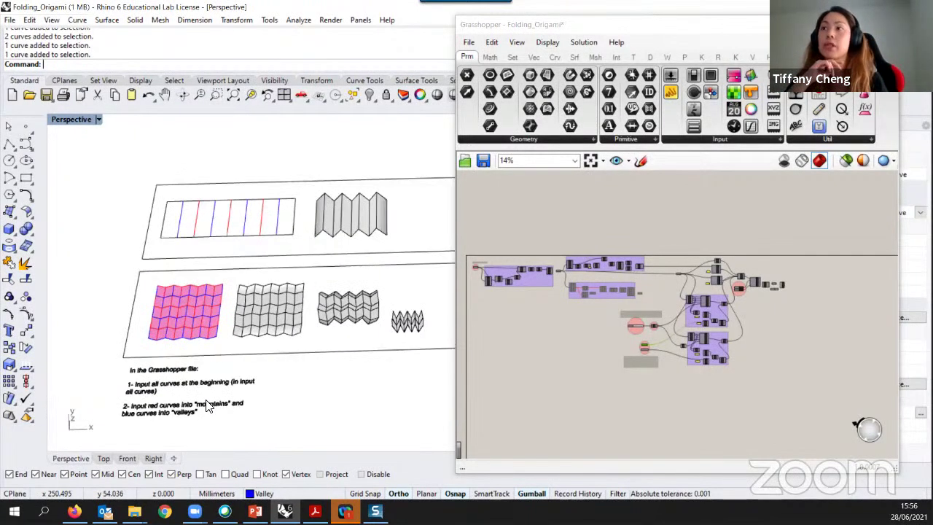
{"action": "right_click_drag", "start_coordinate": [270, 390], "coordinate": [237, 279]}
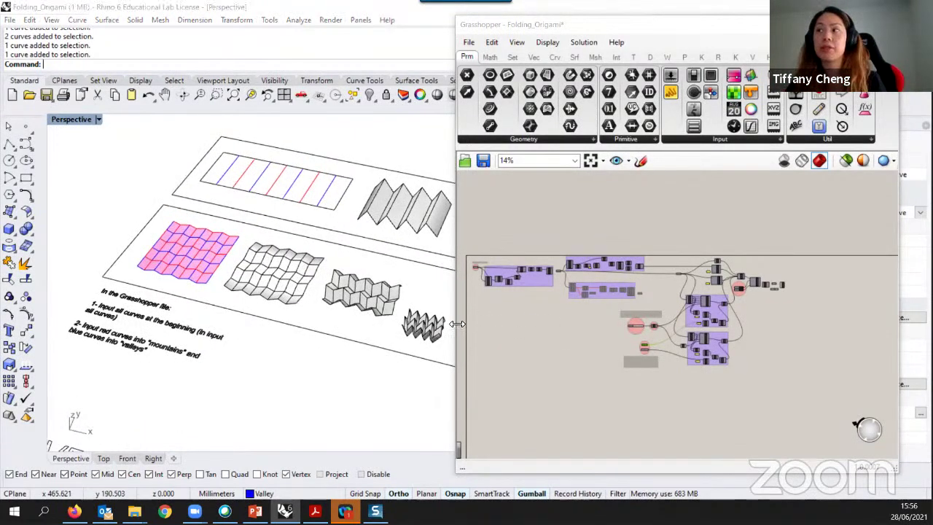
{"action": "left_click_drag", "start_coordinate": [457, 323], "coordinate": [480, 325]}
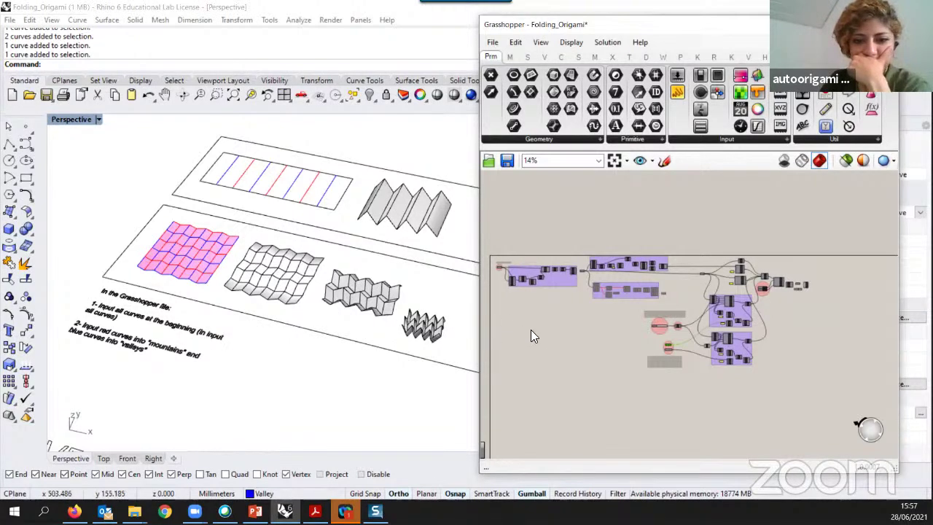
{"action": "right_click_drag", "start_coordinate": [318, 364], "coordinate": [369, 305]}
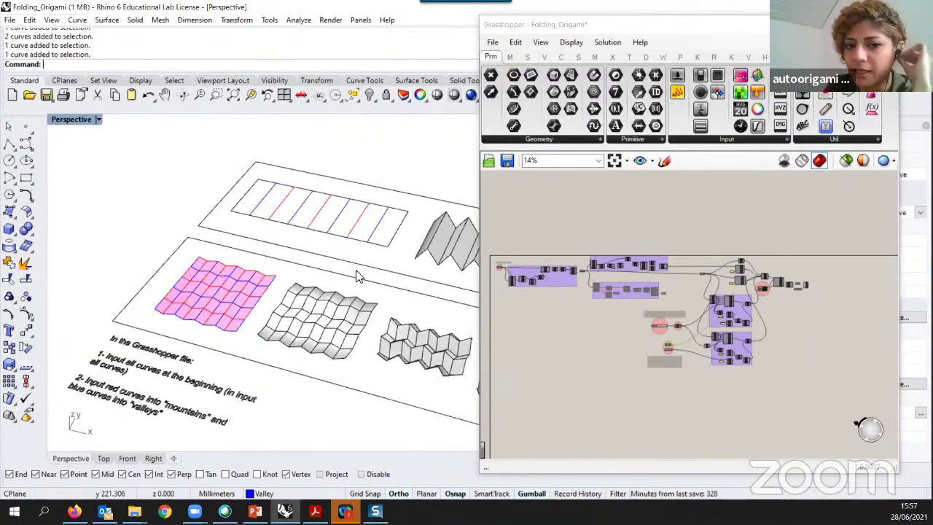
- Examine the curved-crease origami examples, especially the square pattern with one curved fold and its folded mesh
{"action": "scroll", "coordinate": [357, 275], "scroll_direction": "down", "scroll_amount": 4}
{"action": "scroll", "coordinate": [332, 314], "scroll_direction": "down", "scroll_amount": 5}
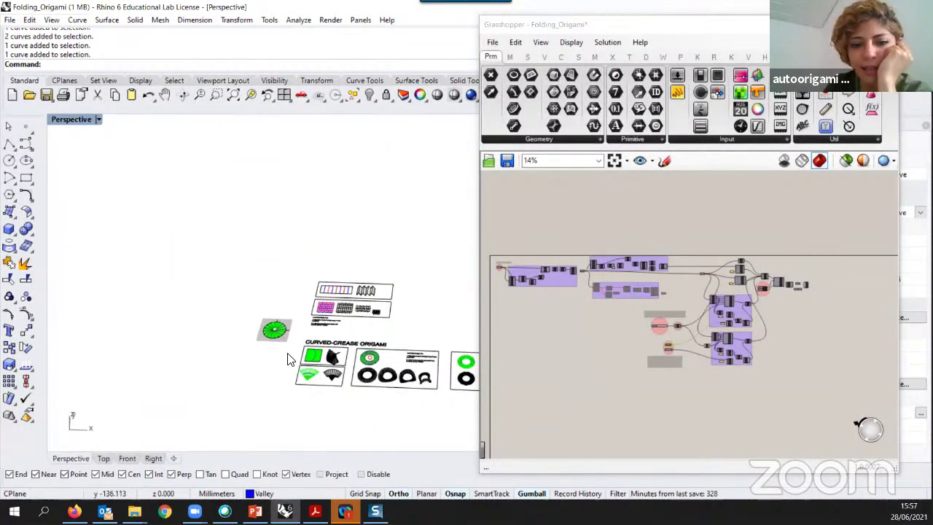
{"action": "scroll", "coordinate": [350, 378], "scroll_direction": "up", "scroll_amount": 10}
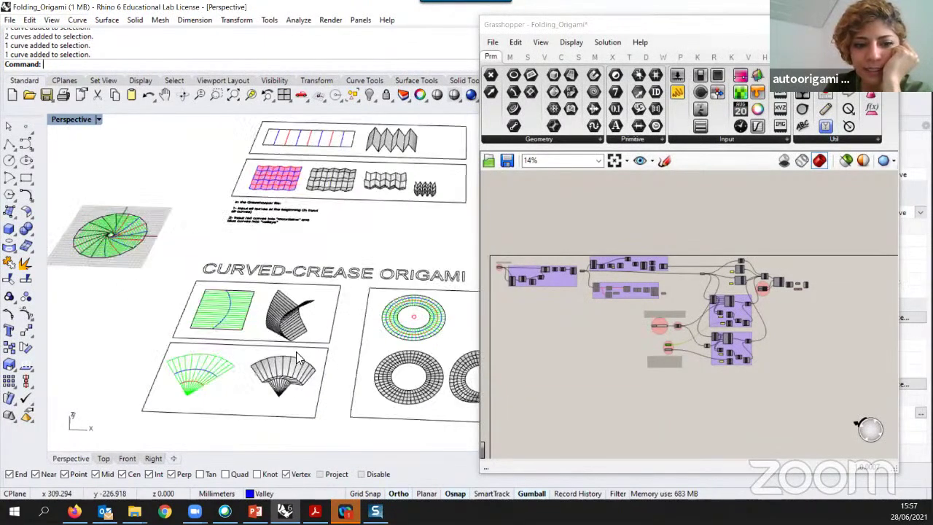
{"action": "scroll", "coordinate": [320, 341], "scroll_direction": "down", "scroll_amount": 3}
{"action": "right_click_drag", "start_coordinate": [263, 333], "coordinate": [324, 351]}
{"action": "scroll", "coordinate": [327, 354], "scroll_direction": "up", "scroll_amount": 4}
{"action": "scroll", "coordinate": [300, 338], "scroll_direction": "down", "scroll_amount": 5}
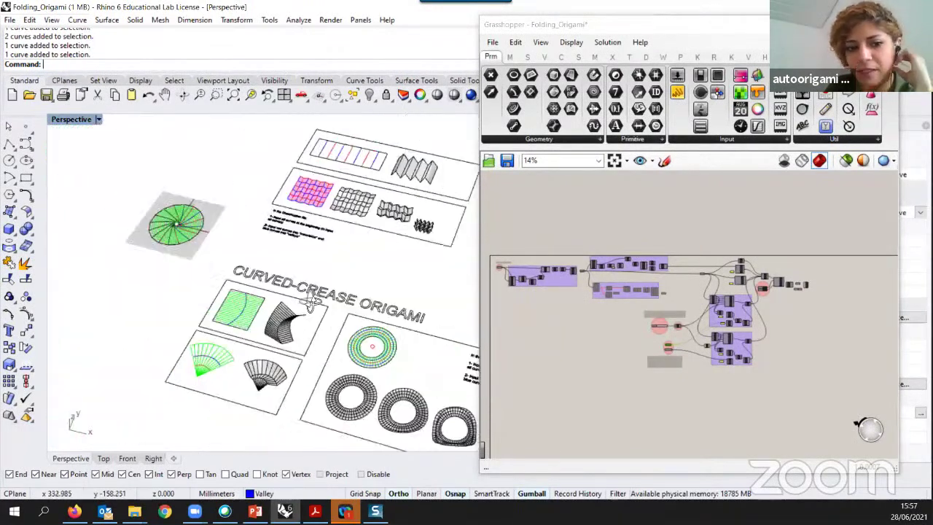
{"action": "right_click_drag", "start_coordinate": [268, 328], "coordinate": [250, 370]}
{"action": "scroll", "coordinate": [271, 329], "scroll_direction": "up", "scroll_amount": 6}
{"action": "scroll", "coordinate": [250, 370], "scroll_direction": "down", "scroll_amount": 6}
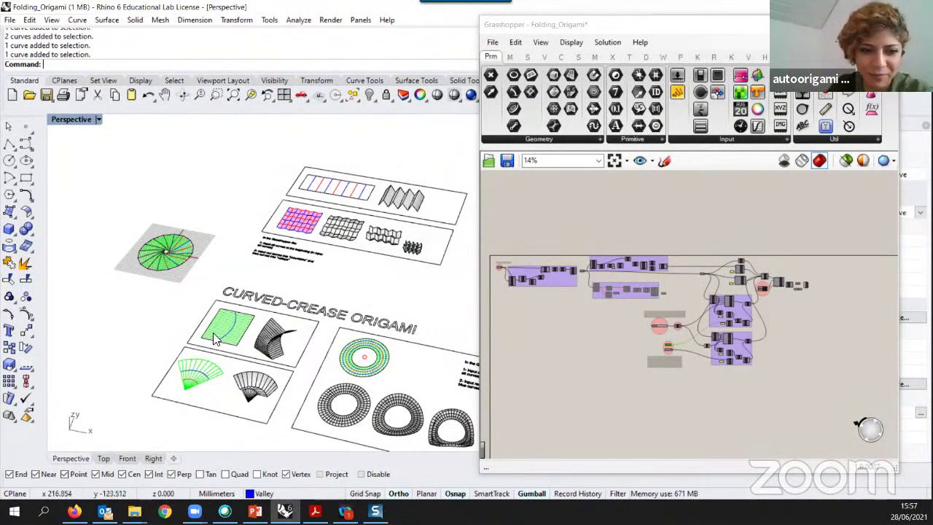
{"action": "scroll", "coordinate": [264, 354], "scroll_direction": "up", "scroll_amount": 6}
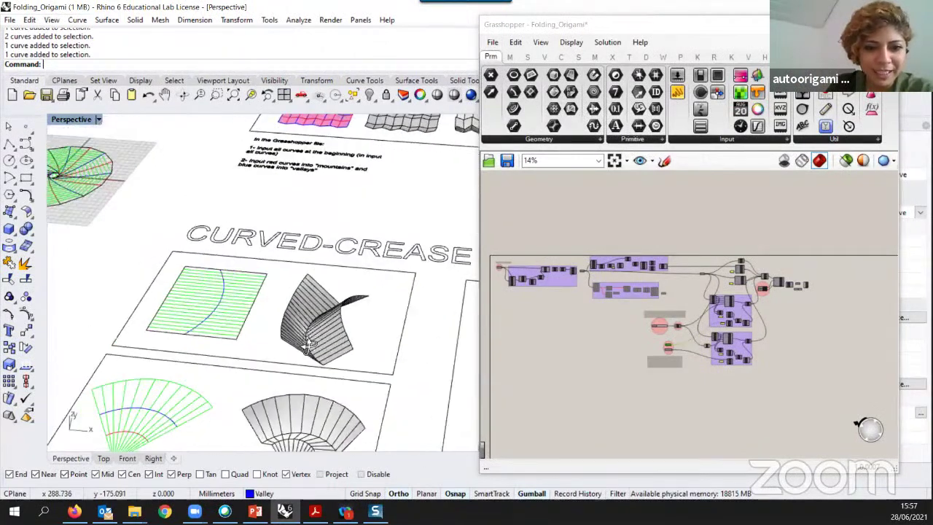
{"action": "scroll", "coordinate": [370, 342], "scroll_direction": "up", "scroll_amount": 6}
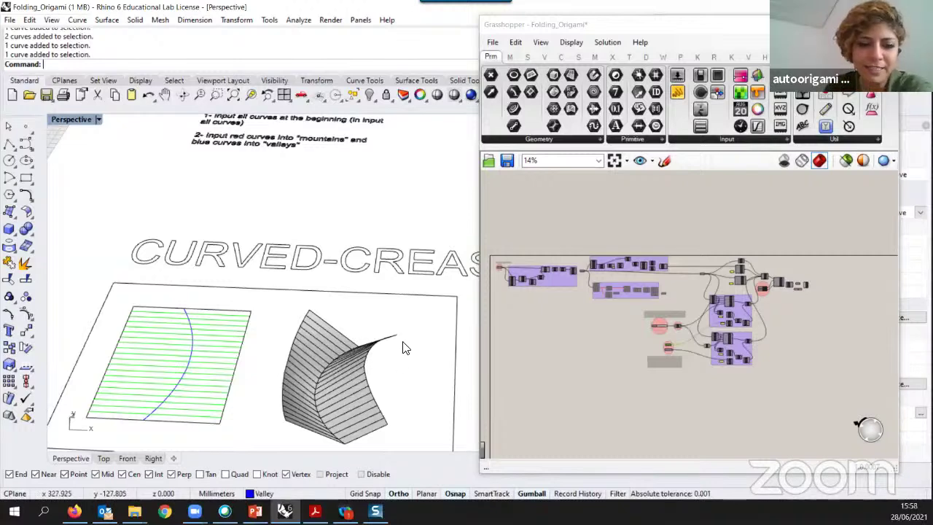
- Hide the curved-crease title, fan, ring and remaining examples, leaving only the framed square pattern and its folded mesh
{"action": "right_click_drag", "start_coordinate": [388, 371], "coordinate": [292, 292]}
{"action": "scroll", "coordinate": [384, 358], "scroll_direction": "down", "scroll_amount": 3}
{"action": "left_click", "coordinate": [290, 288]}
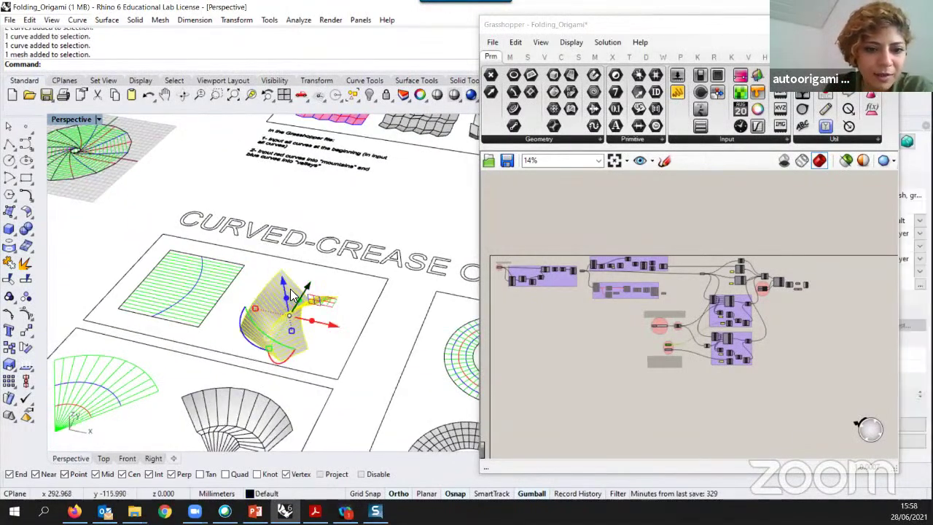
{"action": "scroll", "coordinate": [299, 272], "scroll_direction": "down", "scroll_amount": 2}
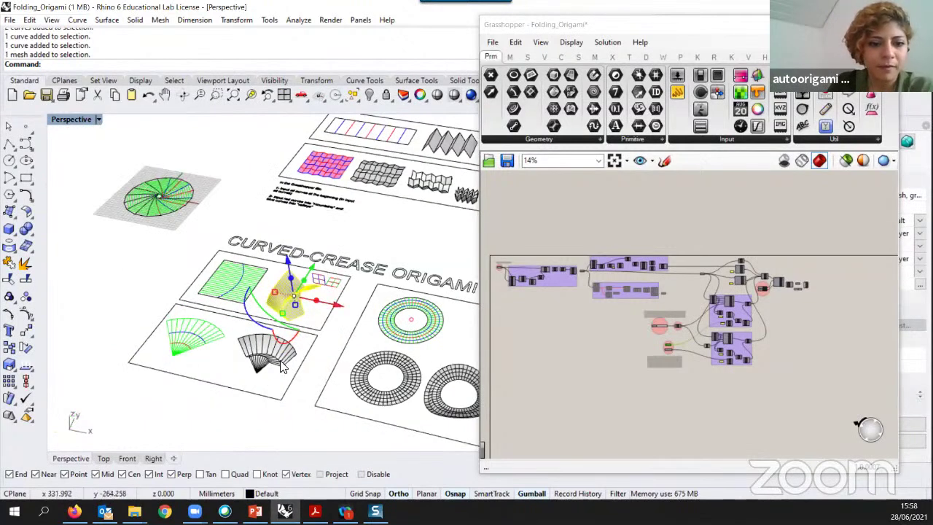
{"action": "scroll", "coordinate": [276, 373], "scroll_direction": "down", "scroll_amount": 4}
{"action": "scroll", "coordinate": [275, 373], "scroll_direction": "up", "scroll_amount": 3}
{"action": "left_click_drag", "start_coordinate": [286, 407], "coordinate": [188, 334]}
{"action": "scroll", "coordinate": [238, 348], "scroll_direction": "down", "scroll_amount": 3}
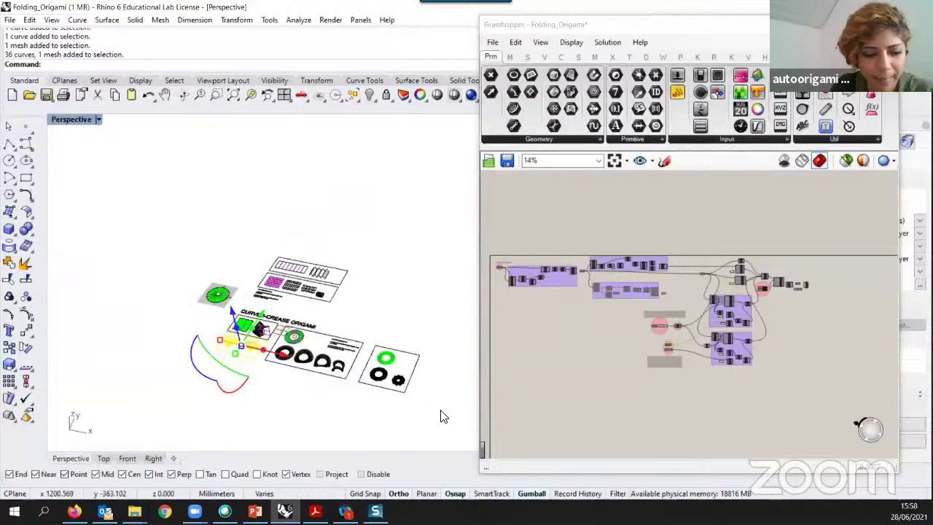
{"action": "left_click_drag", "start_coordinate": [441, 416], "coordinate": [285, 313]}
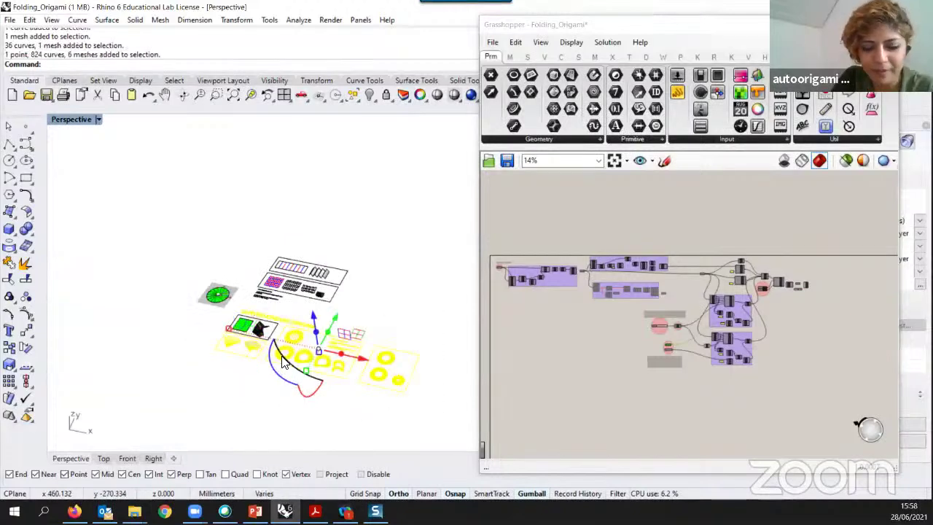
{"action": "type", "text": "Hide"}
{"action": "key", "text": "Return"}
{"action": "scroll", "coordinate": [248, 344], "scroll_direction": "up", "scroll_amount": 5}
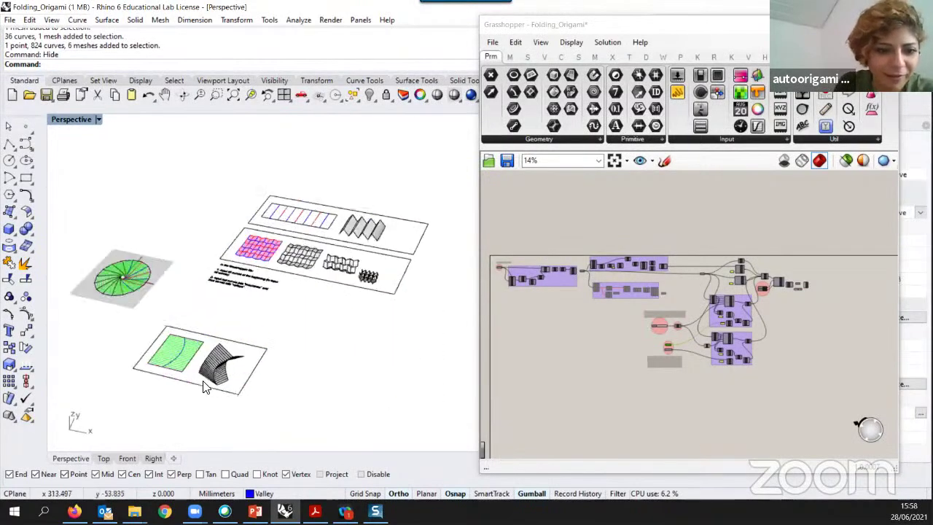
- Select all curves of the square curved-crease pattern and assign them to the Input all curves parameter with Set Multiple Curves
{"action": "scroll", "coordinate": [279, 355], "scroll_direction": "up", "scroll_amount": 5}
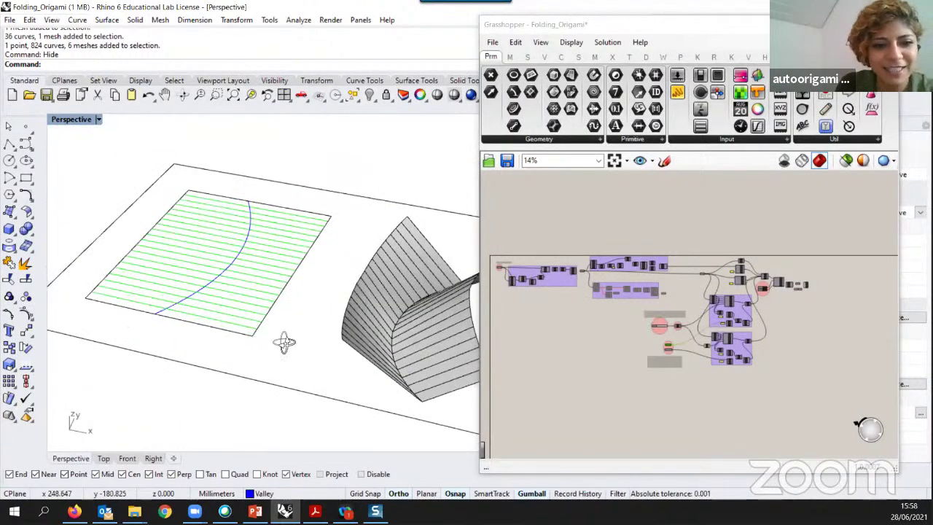
{"action": "scroll", "coordinate": [284, 340], "scroll_direction": "down", "scroll_amount": 5}
{"action": "scroll", "coordinate": [266, 324], "scroll_direction": "up", "scroll_amount": 2}
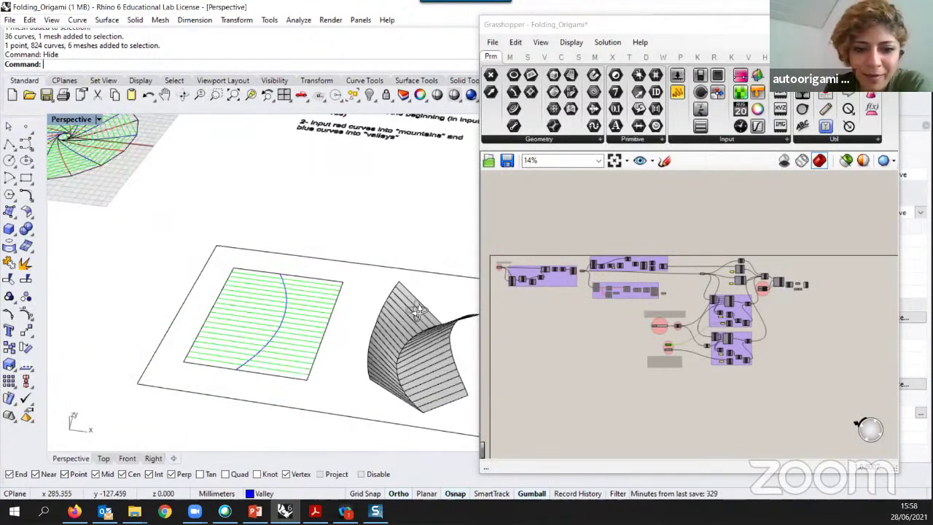
{"action": "scroll", "coordinate": [295, 312], "scroll_direction": "up", "scroll_amount": 2}
{"action": "left_click_drag", "start_coordinate": [344, 357], "coordinate": [221, 251]}
{"action": "scroll", "coordinate": [554, 280], "scroll_direction": "up", "scroll_amount": 10}
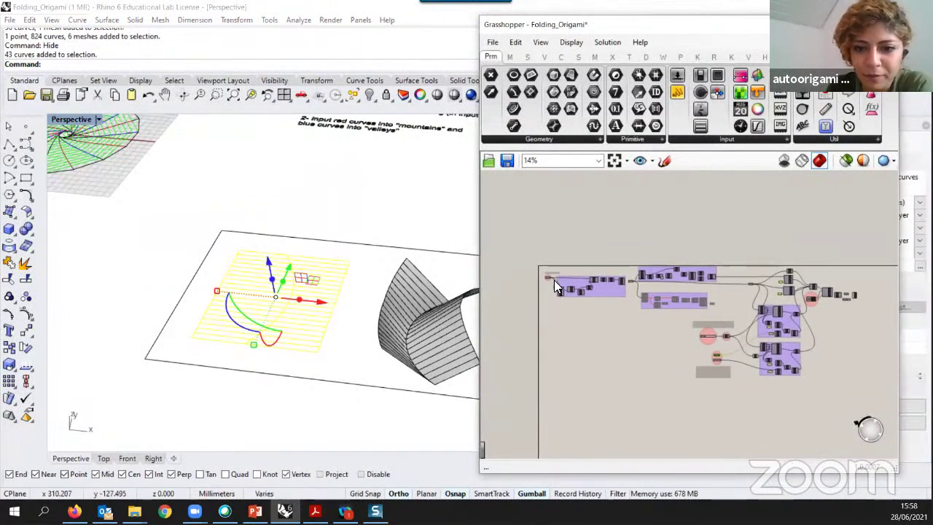
{"action": "right_click", "coordinate": [547, 242]}
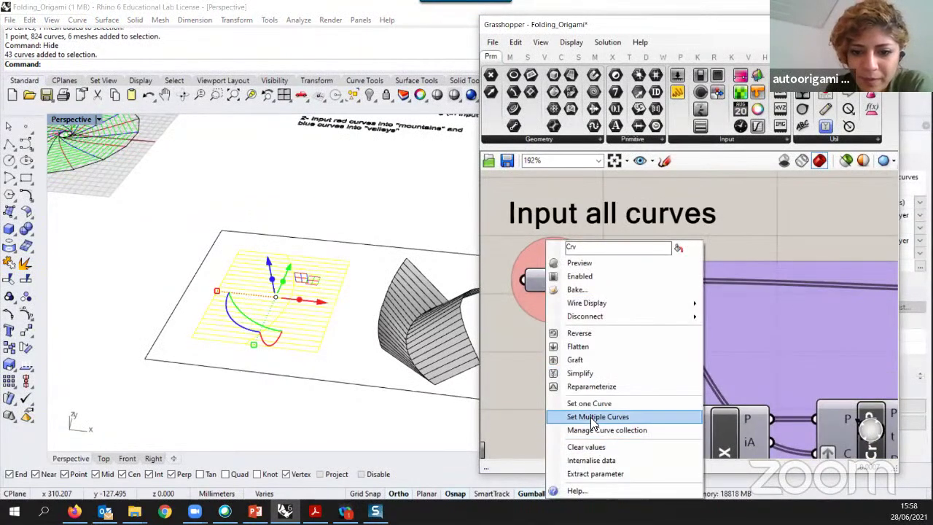
{"action": "left_click", "coordinate": [598, 416]}
- Select the grouped blue valley curve segments of the square pattern to check them, and clear the selection
{"action": "scroll", "coordinate": [225, 353], "scroll_direction": "up", "scroll_amount": 5}
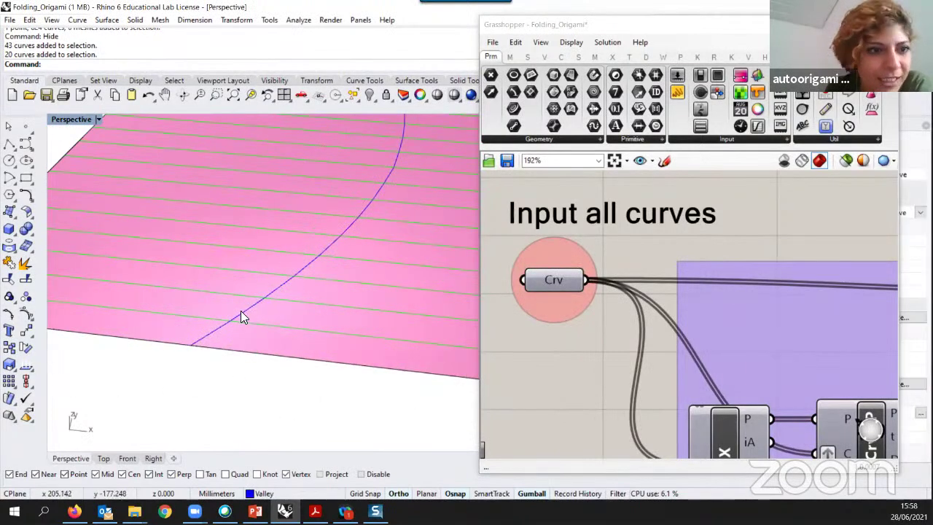
{"action": "left_click", "coordinate": [241, 312]}
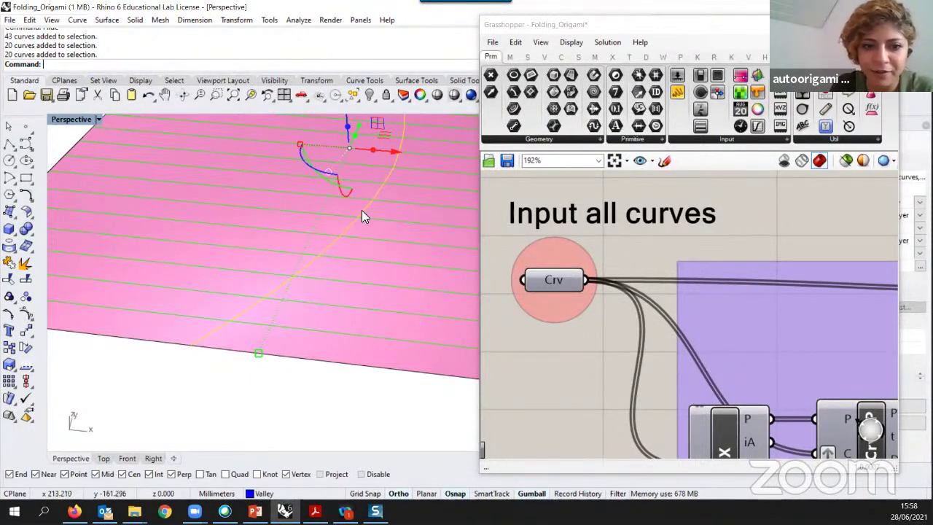
{"action": "scroll", "coordinate": [278, 364], "scroll_direction": "down", "scroll_amount": 5}
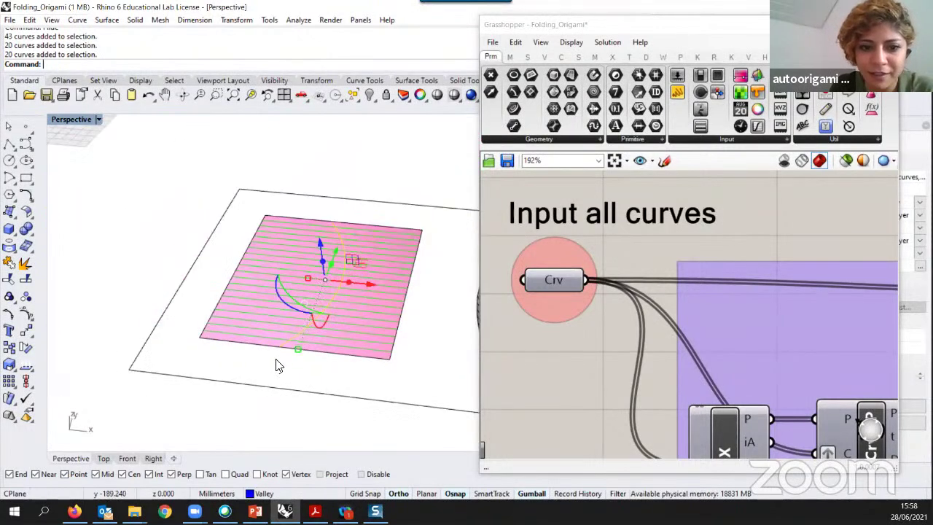
{"action": "left_click", "coordinate": [339, 371]}
{"action": "scroll", "coordinate": [300, 343], "scroll_direction": "down", "scroll_amount": 6}
{"action": "scroll", "coordinate": [443, 308], "scroll_direction": "up", "scroll_amount": 3}
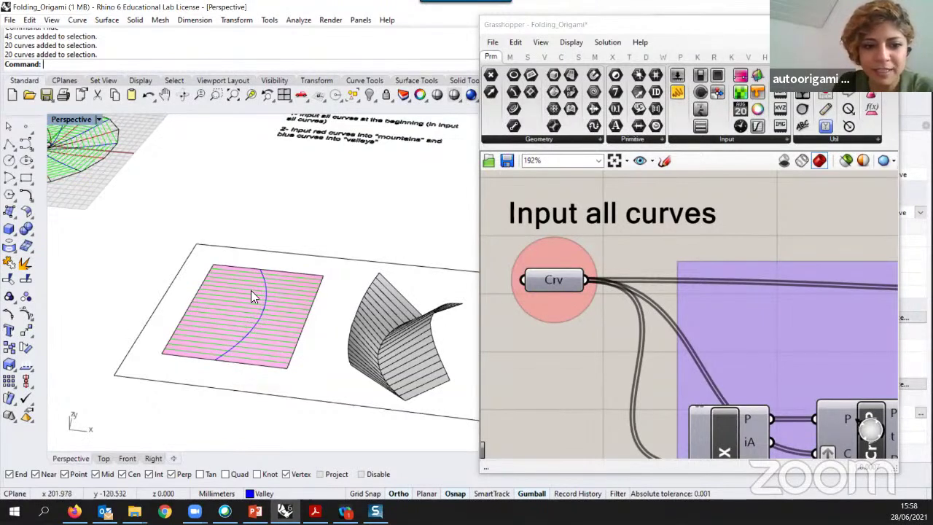
- Compare the square pattern's green rulings and blue crease with the folded mesh beside it
{"action": "scroll", "coordinate": [283, 352], "scroll_direction": "down", "scroll_amount": 2}
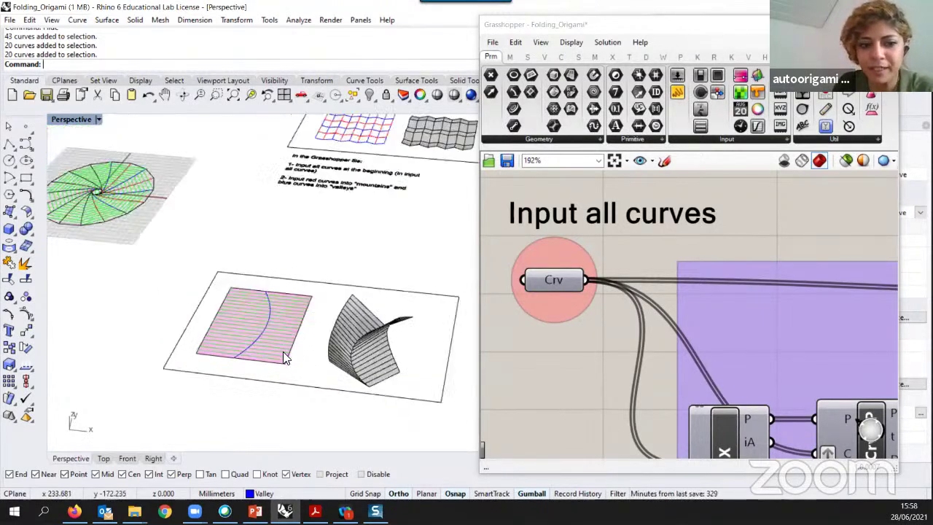
{"action": "scroll", "coordinate": [216, 348], "scroll_direction": "up", "scroll_amount": 3}
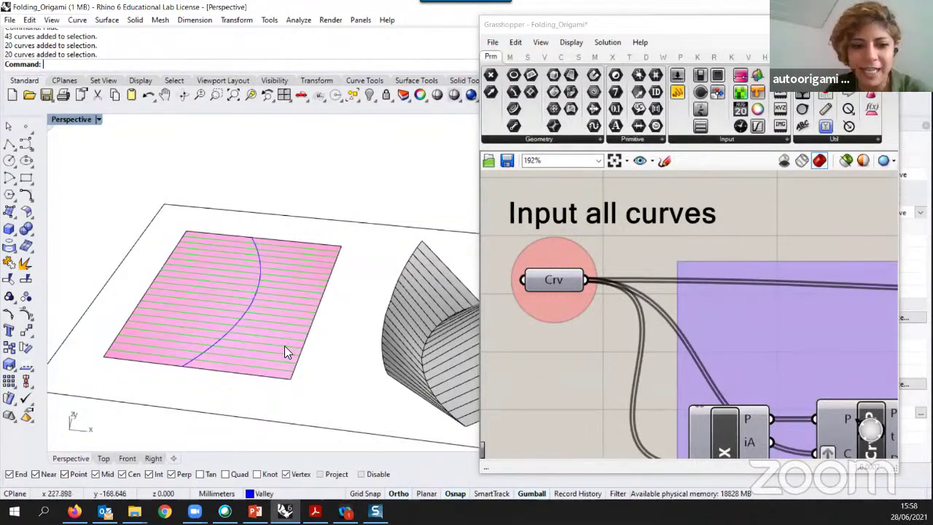
{"action": "scroll", "coordinate": [285, 348], "scroll_direction": "down", "scroll_amount": 3}
{"action": "right_click_drag", "start_coordinate": [259, 343], "coordinate": [254, 338], "text": "shift"}
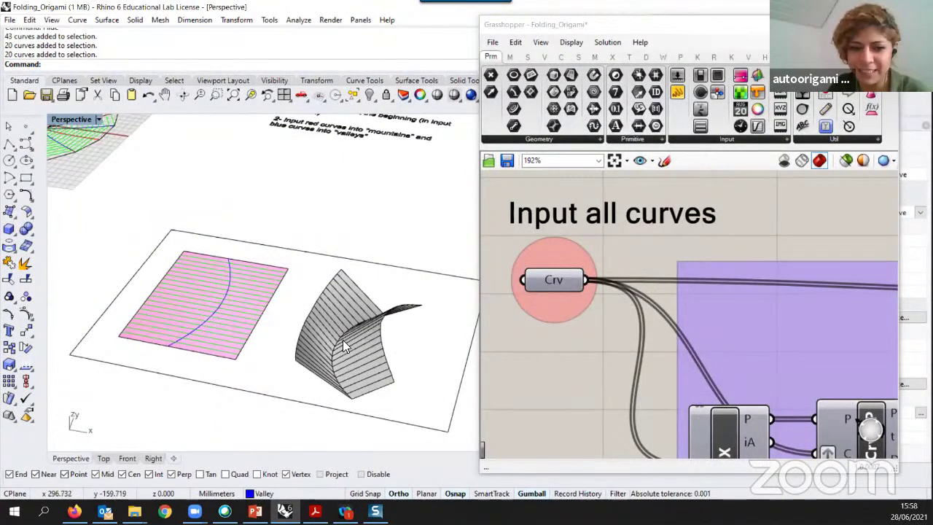
{"action": "scroll", "coordinate": [349, 331], "scroll_direction": "down", "scroll_amount": 2}
{"action": "scroll", "coordinate": [345, 342], "scroll_direction": "up", "scroll_amount": 4}
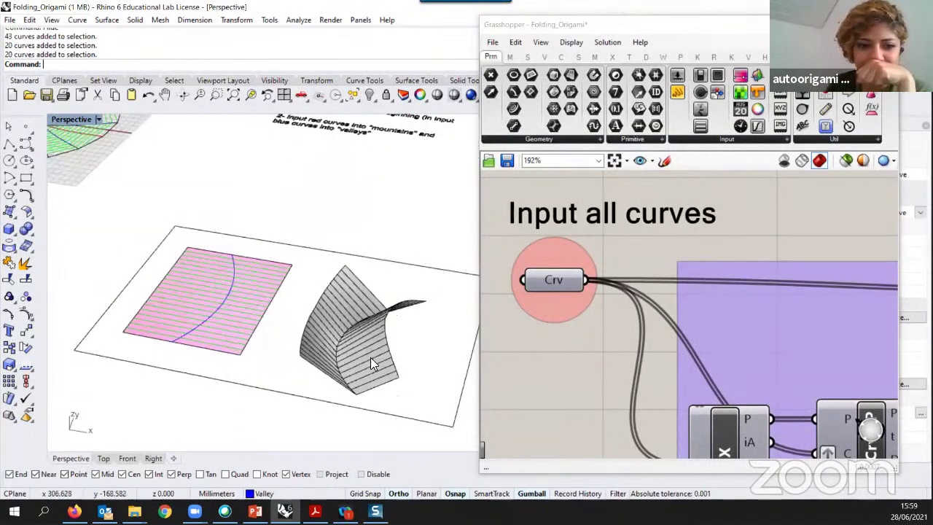
{"action": "scroll", "coordinate": [415, 334], "scroll_direction": "down", "scroll_amount": 3}
- Select the grouped green ruling lines of the square pattern, clear the selection, and examine where they meet the blue crease
{"action": "scroll", "coordinate": [251, 324], "scroll_direction": "up", "scroll_amount": 3}
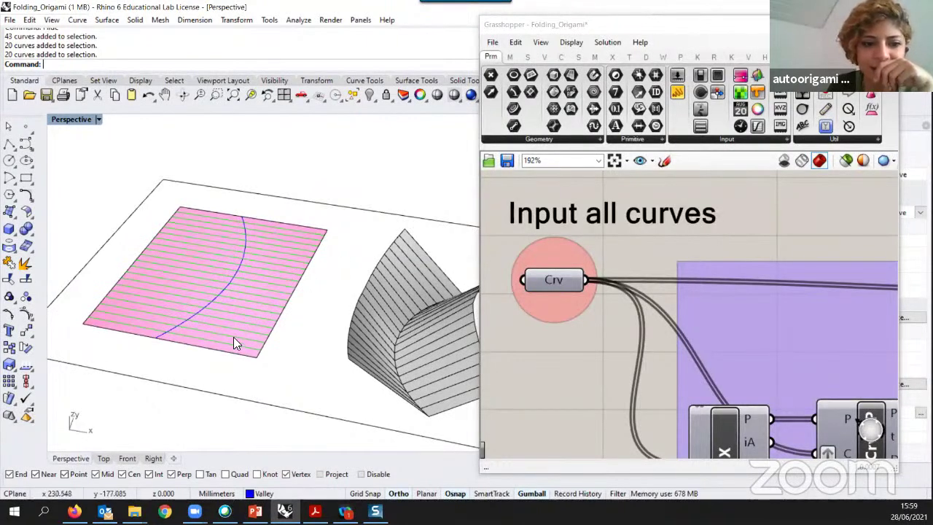
{"action": "scroll", "coordinate": [231, 315], "scroll_direction": "up", "scroll_amount": 2}
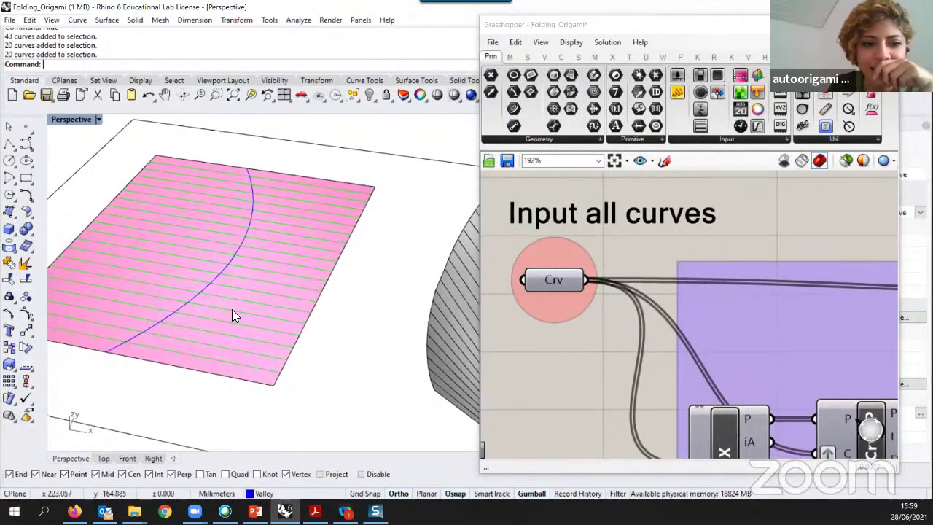
{"action": "left_click", "coordinate": [233, 310]}
{"action": "key", "text": "Escape"}
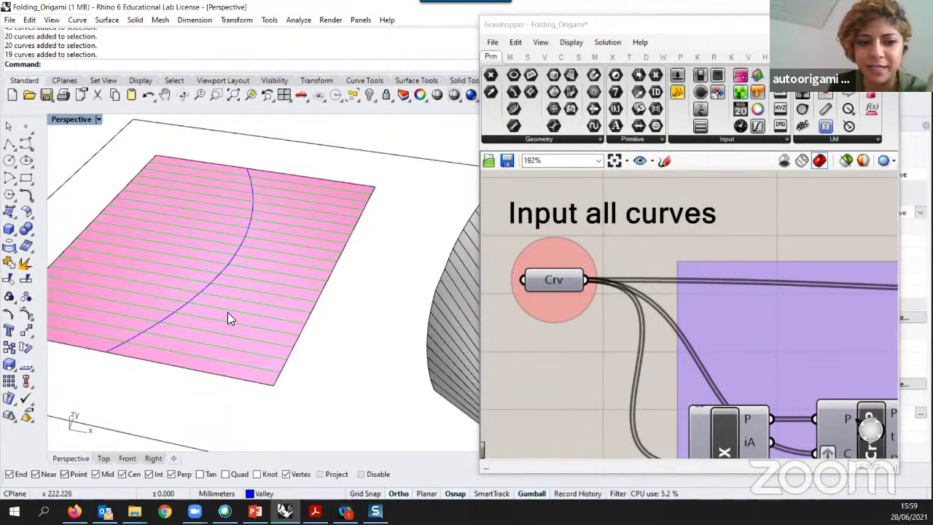
{"action": "scroll", "coordinate": [247, 292], "scroll_direction": "up", "scroll_amount": 2}
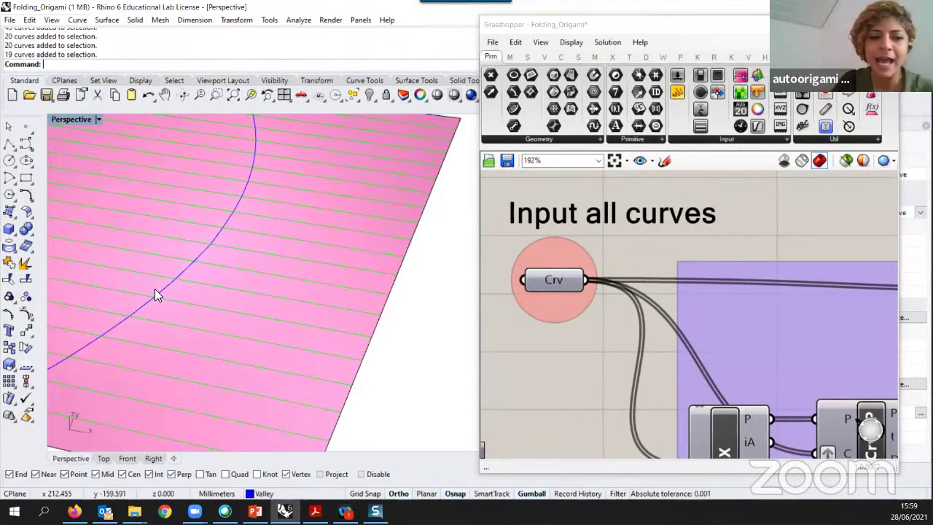
- View the folded mesh from another angle and set the folding angle to 0 degrees
{"action": "scroll", "coordinate": [291, 320], "scroll_direction": "down", "scroll_amount": 5}
{"action": "right_click_drag", "start_coordinate": [385, 326], "coordinate": [270, 322]}
{"action": "scroll", "coordinate": [639, 304], "scroll_direction": "down", "scroll_amount": 8}
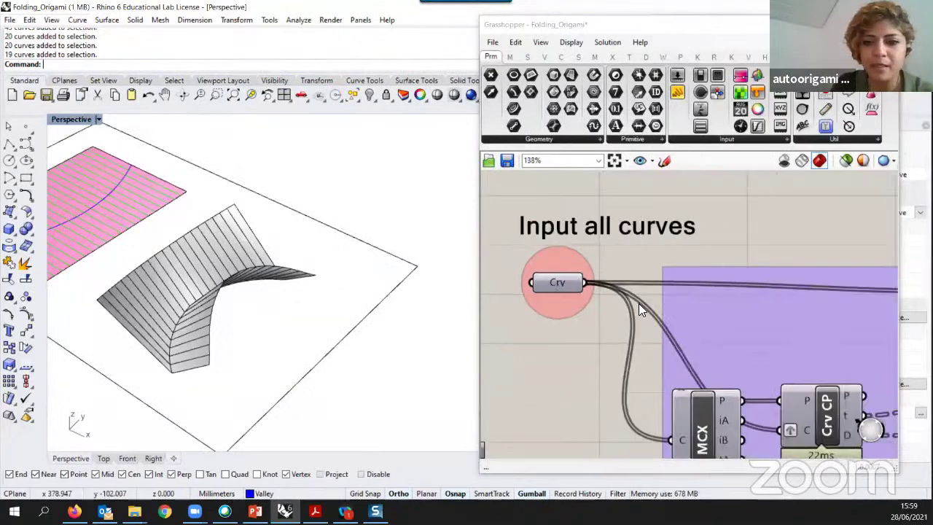
{"action": "scroll", "coordinate": [729, 369], "scroll_direction": "up", "scroll_amount": 8}
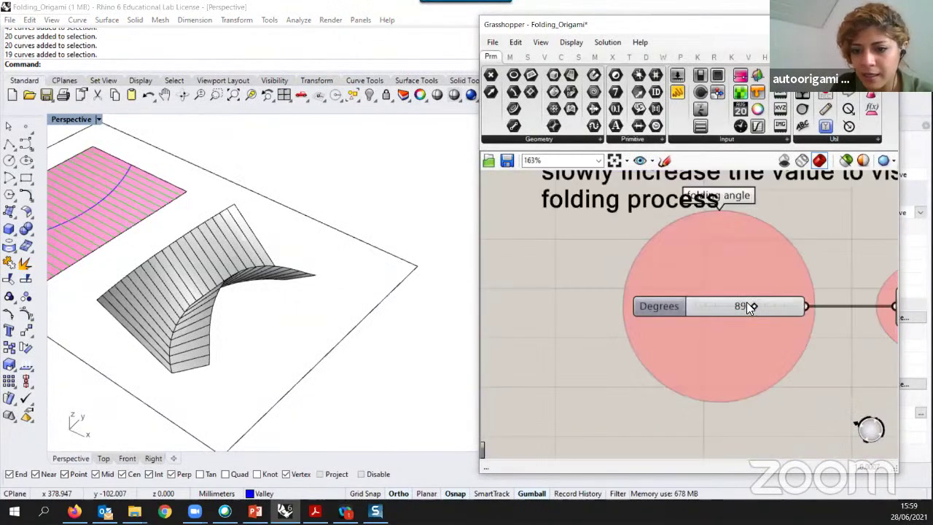
{"action": "left_click_drag", "start_coordinate": [746, 302], "coordinate": [589, 344]}
{"action": "scroll", "coordinate": [404, 348], "scroll_direction": "down", "scroll_amount": 12}
{"action": "scroll", "coordinate": [321, 327], "scroll_direction": "up", "scroll_amount": 14}
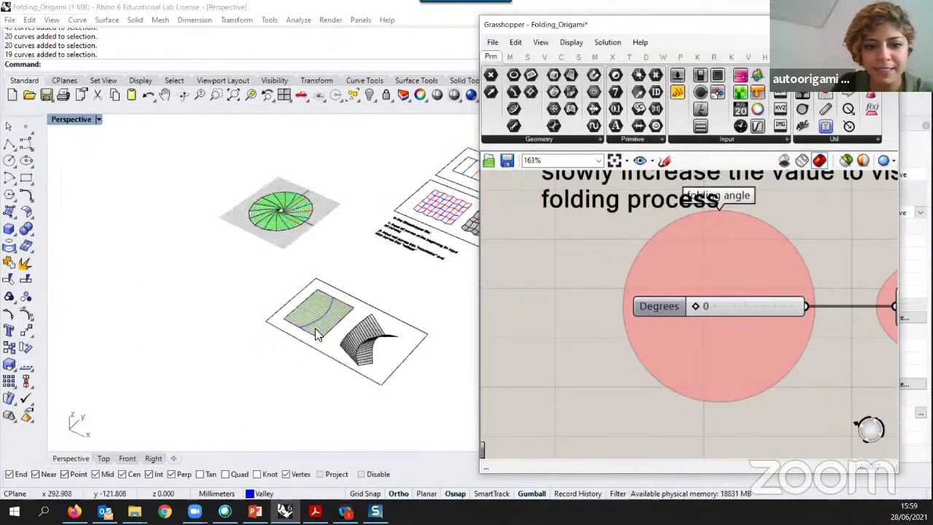
- Start the solver for the square pattern with the toggle on and raise the folding angle to 68 degrees
{"action": "right_click_drag", "start_coordinate": [693, 337], "coordinate": [663, 341]}
{"action": "scroll", "coordinate": [656, 336], "scroll_direction": "down", "scroll_amount": 5}
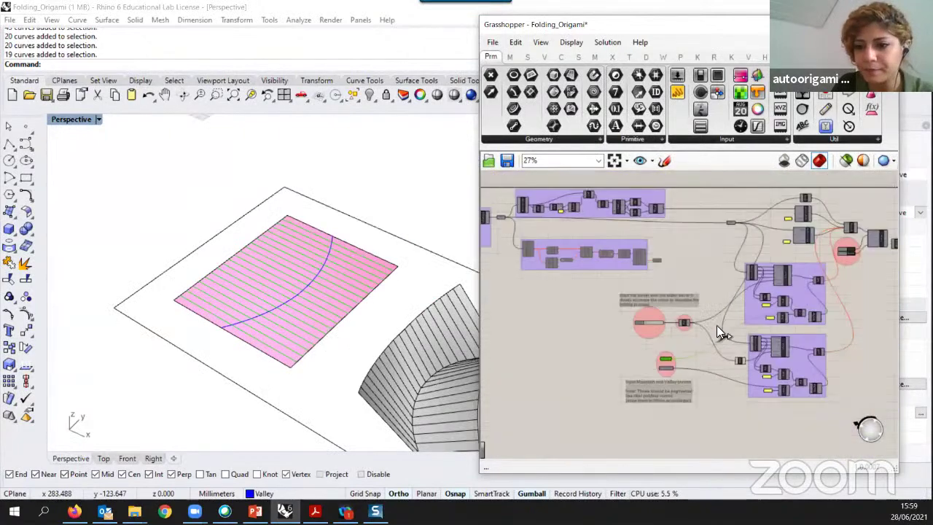
{"action": "scroll", "coordinate": [820, 256], "scroll_direction": "up", "scroll_amount": 4}
{"action": "scroll", "coordinate": [826, 243], "scroll_direction": "up", "scroll_amount": 3}
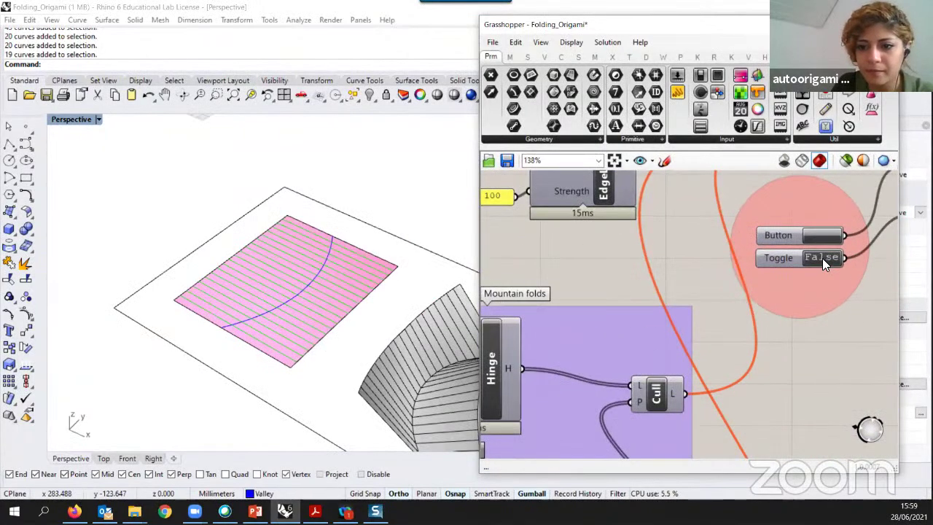
{"action": "scroll", "coordinate": [847, 286], "scroll_direction": "down", "scroll_amount": 5}
{"action": "right_click_drag", "start_coordinate": [527, 382], "coordinate": [671, 320]}
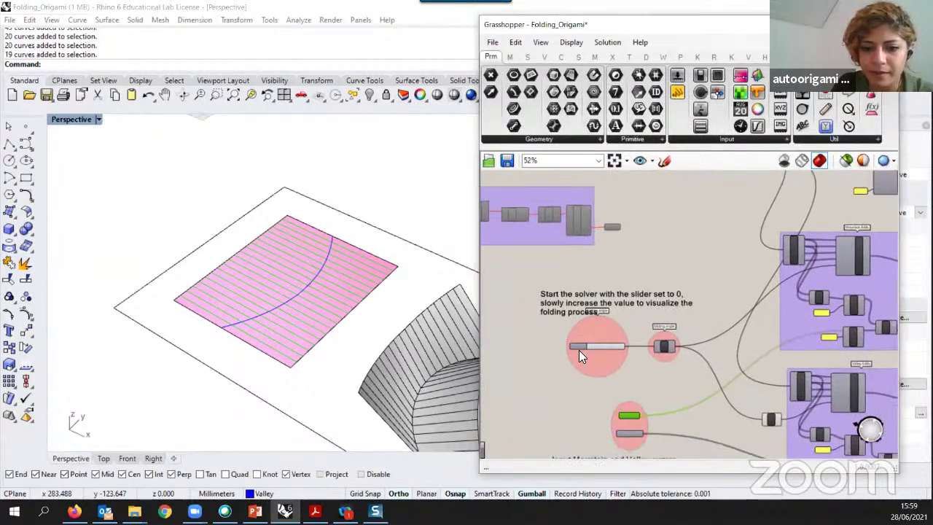
{"action": "scroll", "coordinate": [579, 350], "scroll_direction": "up", "scroll_amount": 12}
{"action": "scroll", "coordinate": [576, 353], "scroll_direction": "down", "scroll_amount": 3}
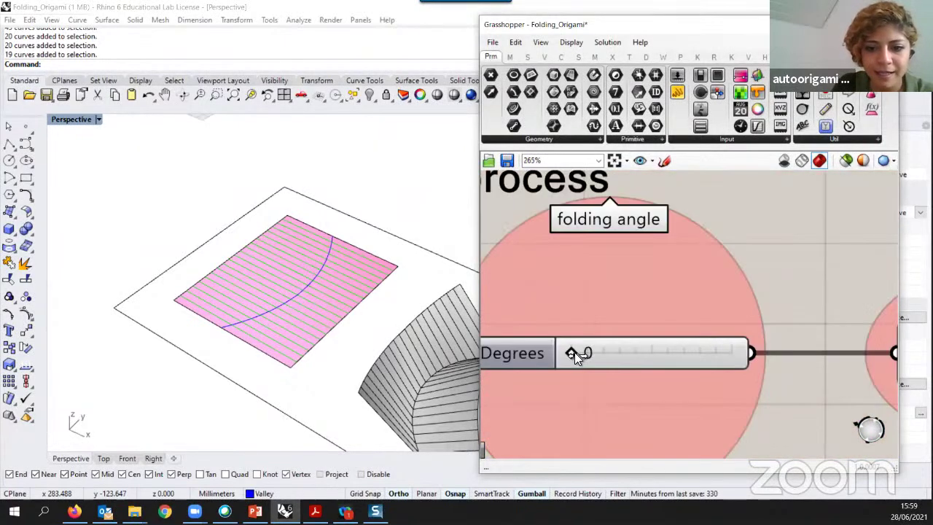
{"action": "left_click_drag", "start_coordinate": [586, 352], "coordinate": [671, 295]}
- Select the square pattern's blue valley crease and try to reference it in the Crv Valleys parameter as one curve
{"action": "scroll", "coordinate": [660, 328], "scroll_direction": "down", "scroll_amount": 3}
{"action": "scroll", "coordinate": [583, 306], "scroll_direction": "down", "scroll_amount": 3}
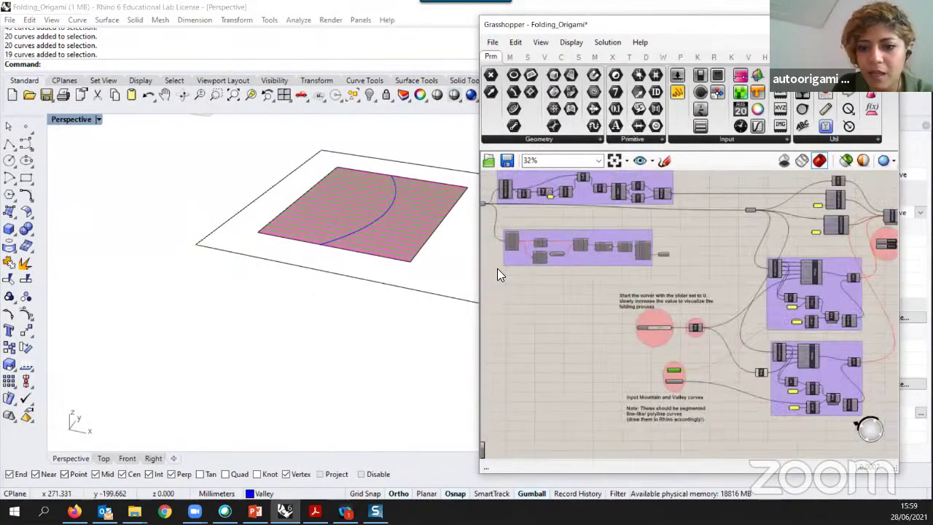
{"action": "scroll", "coordinate": [497, 270], "scroll_direction": "up", "scroll_amount": 2}
{"action": "scroll", "coordinate": [358, 260], "scroll_direction": "up", "scroll_amount": 5}
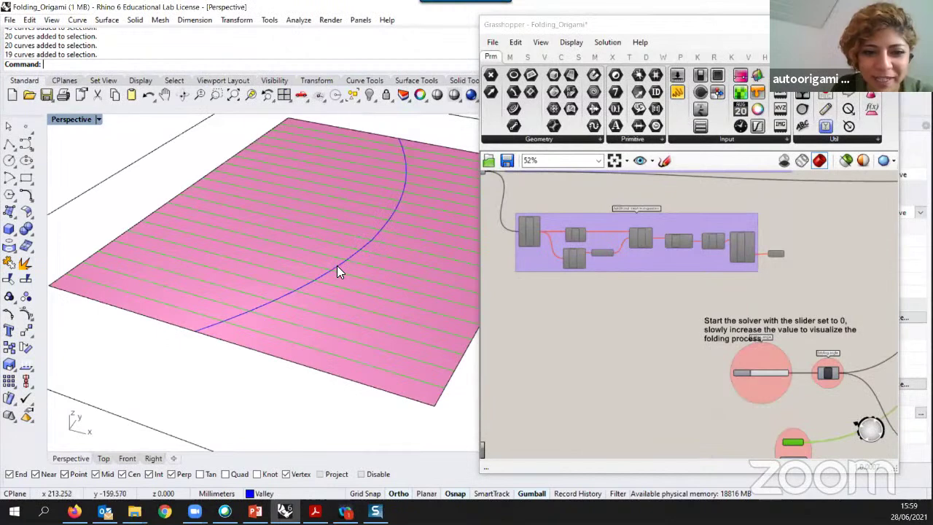
{"action": "left_click", "coordinate": [337, 265]}
{"action": "scroll", "coordinate": [740, 381], "scroll_direction": "down", "scroll_amount": 3}
{"action": "scroll", "coordinate": [739, 385], "scroll_direction": "up", "scroll_amount": 6}
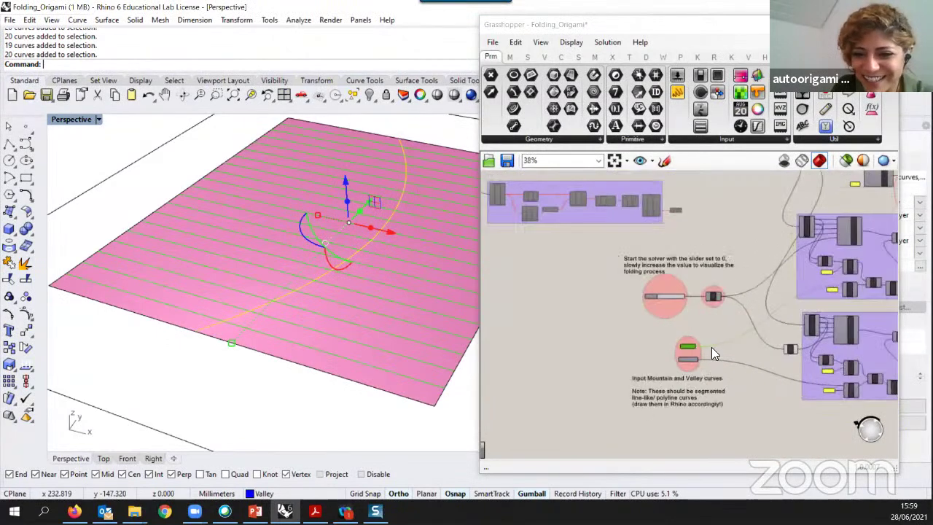
{"action": "scroll", "coordinate": [688, 379], "scroll_direction": "up", "scroll_amount": 2}
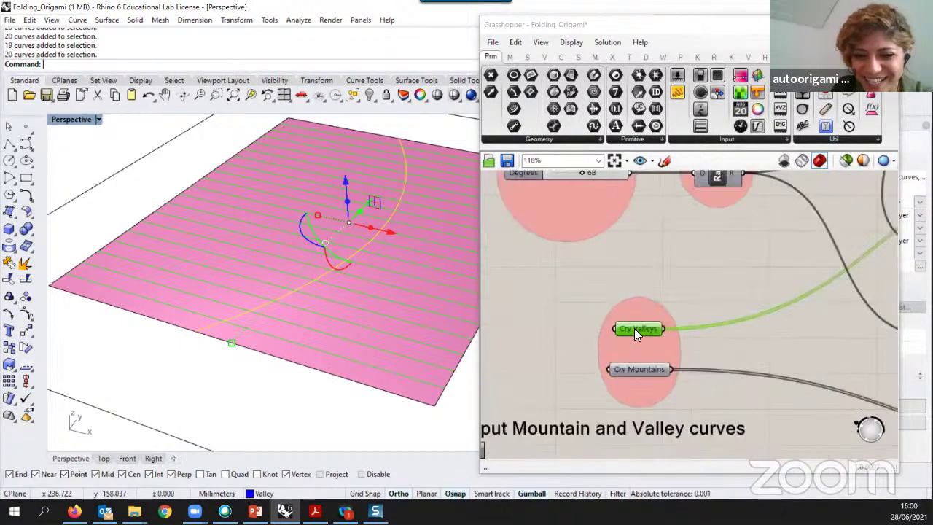
{"action": "right_click", "coordinate": [634, 328]}
{"action": "left_click", "coordinate": [699, 406]}
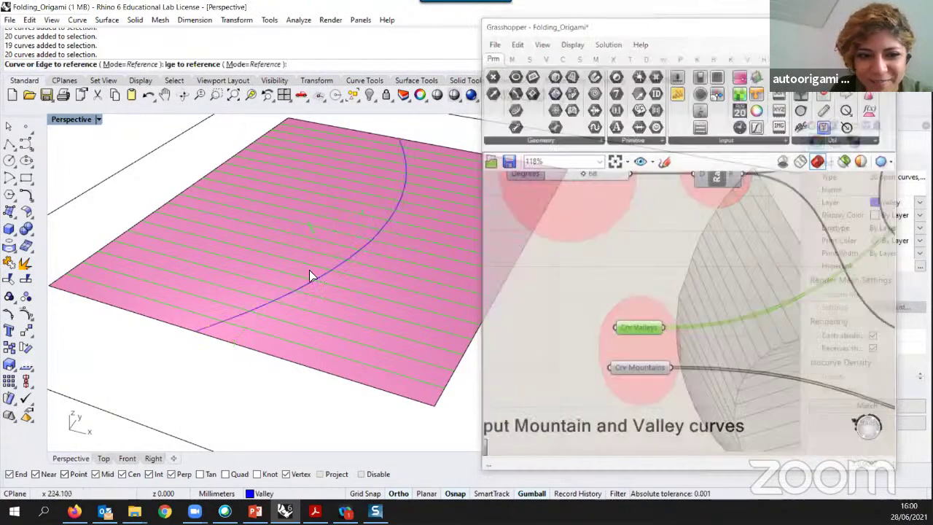
{"action": "left_click", "coordinate": [306, 284]}
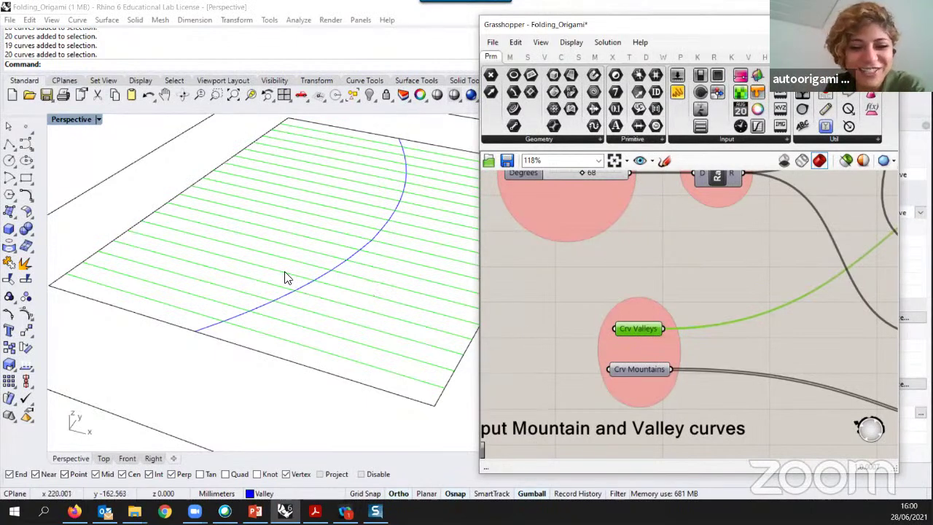
- Deselect the Crv Valleys parameter and the crease, and try once more to set a single curve as its valley input
{"action": "left_click", "coordinate": [303, 295]}
{"action": "left_click", "coordinate": [672, 313]}
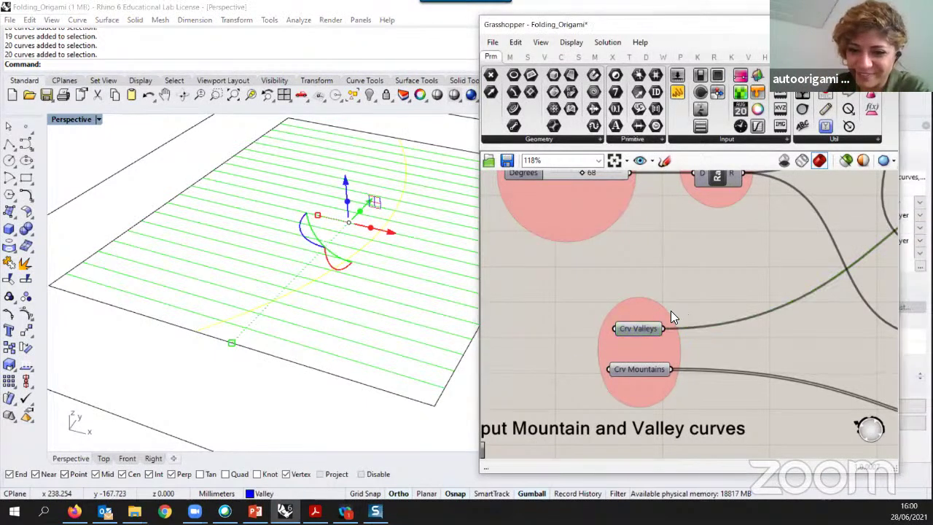
{"action": "left_click", "coordinate": [306, 423]}
{"action": "right_click", "coordinate": [630, 331]}
{"action": "left_click", "coordinate": [685, 403]}
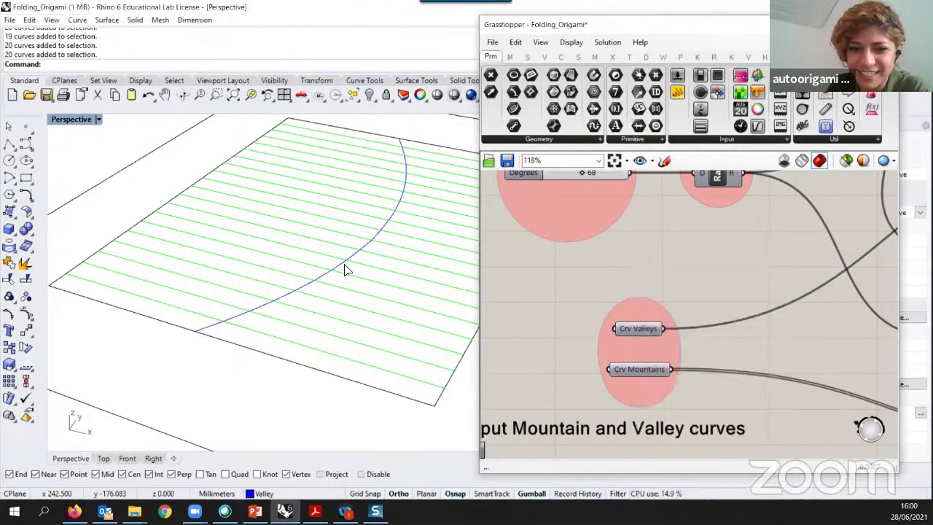
{"action": "left_click", "coordinate": [305, 292]}
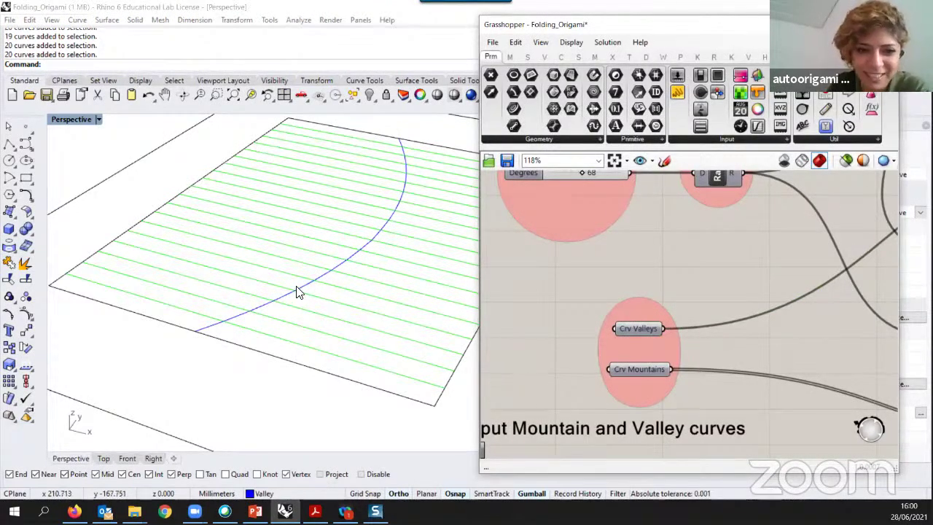
- Assign the grouped blue crease segments of the square pattern to Crv Valleys as multiple curves
{"action": "left_click", "coordinate": [306, 291]}
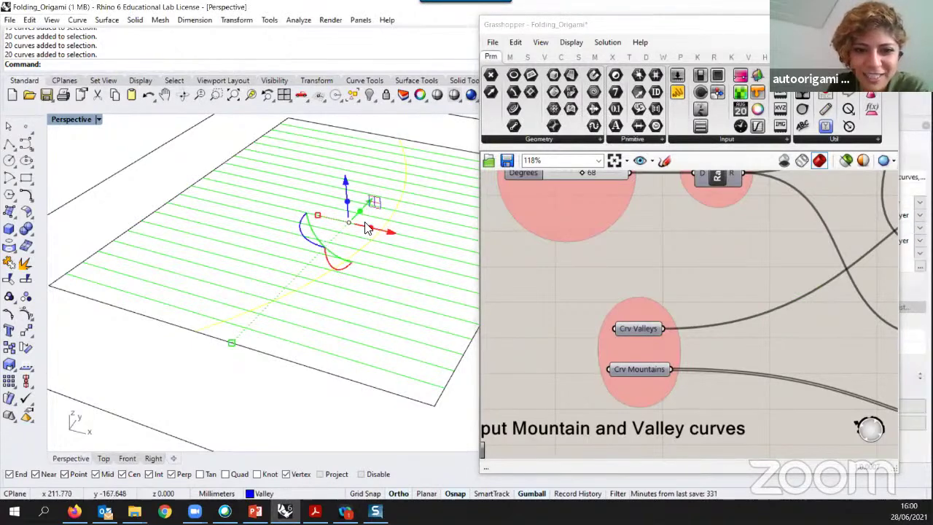
{"action": "right_click", "coordinate": [634, 328]}
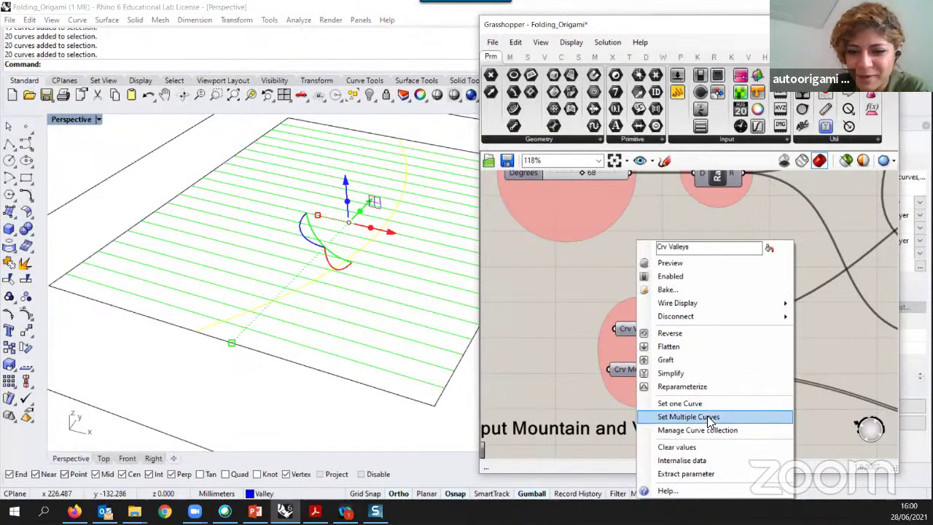
{"action": "left_click", "coordinate": [688, 417]}
- Reset the solver and run it with the toggle at True to fold the square along its valley crease
{"action": "scroll", "coordinate": [604, 341], "scroll_direction": "down", "scroll_amount": 5}
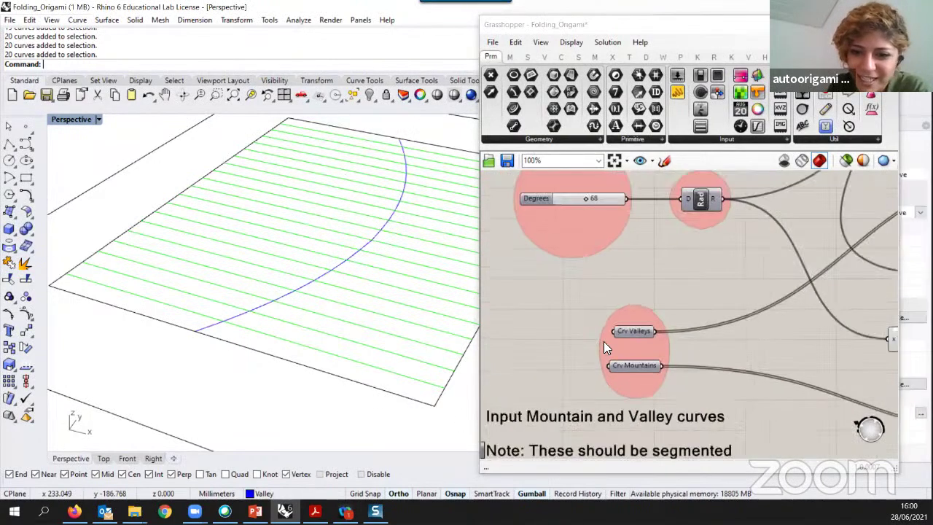
{"action": "scroll", "coordinate": [722, 268], "scroll_direction": "up", "scroll_amount": 8}
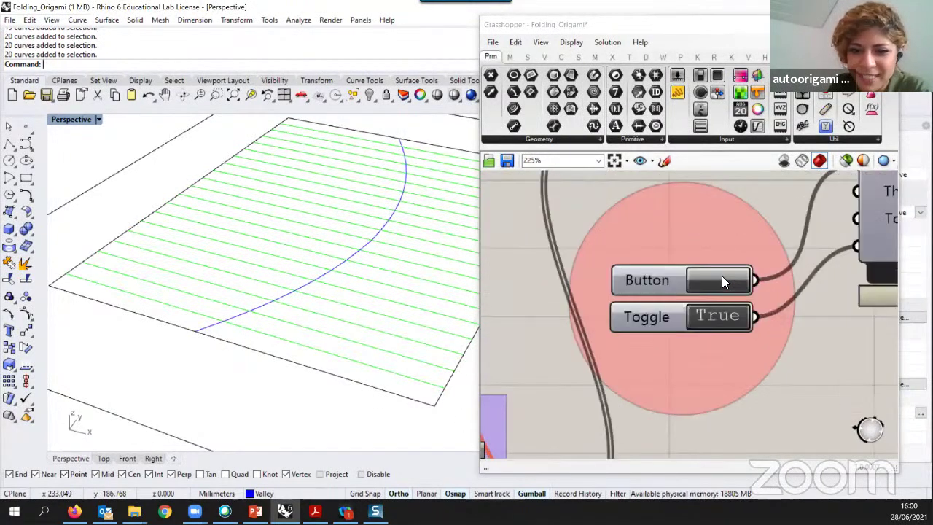
{"action": "left_click", "coordinate": [722, 277]}
{"action": "left_click", "coordinate": [712, 315]}
{"action": "scroll", "coordinate": [711, 315], "scroll_direction": "down", "scroll_amount": 8}
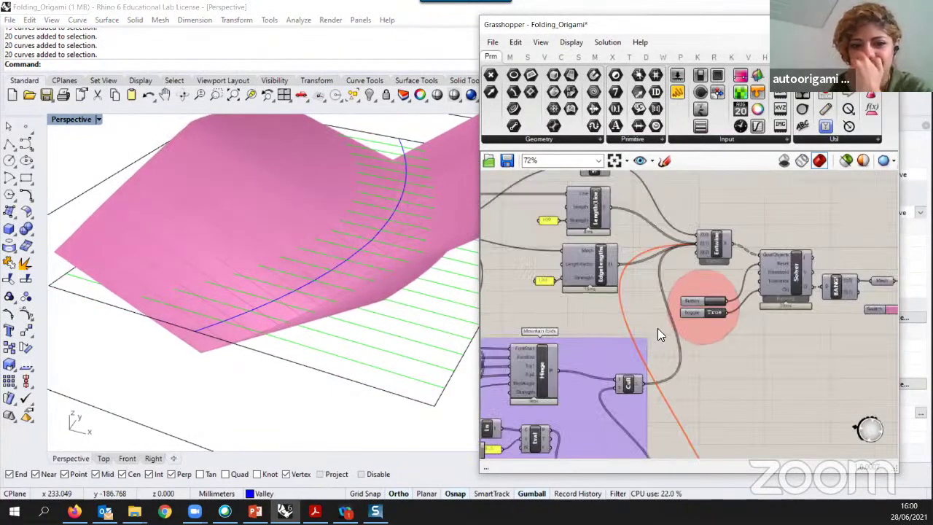
- Return the folding angle to 0 degrees and reset the solver so the square mesh starts flat
{"action": "scroll", "coordinate": [576, 368], "scroll_direction": "up", "scroll_amount": 3}
{"action": "left_click_drag", "start_coordinate": [554, 384], "coordinate": [482, 369]}
{"action": "scroll", "coordinate": [484, 369], "scroll_direction": "down", "scroll_amount": 5}
{"action": "scroll", "coordinate": [657, 317], "scroll_direction": "up", "scroll_amount": 7}
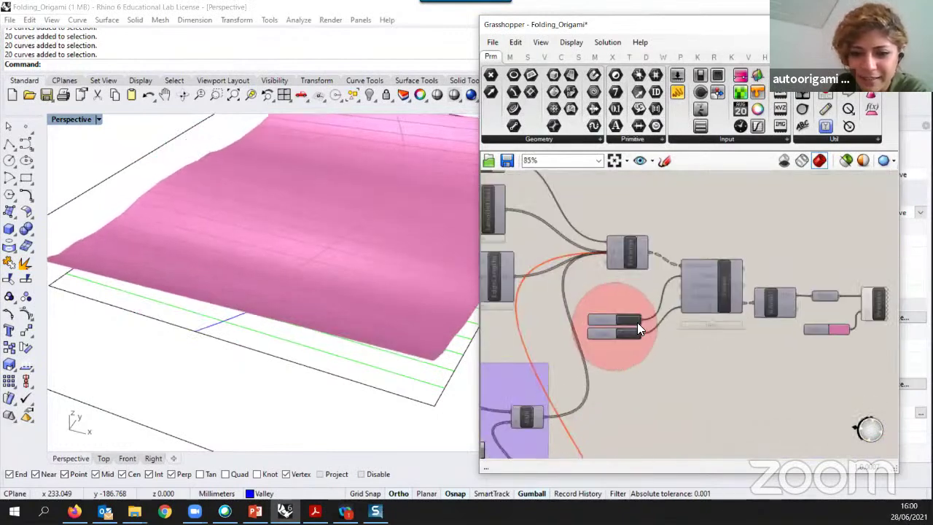
{"action": "left_click", "coordinate": [629, 319]}
{"action": "scroll", "coordinate": [582, 328], "scroll_direction": "down", "scroll_amount": 5}
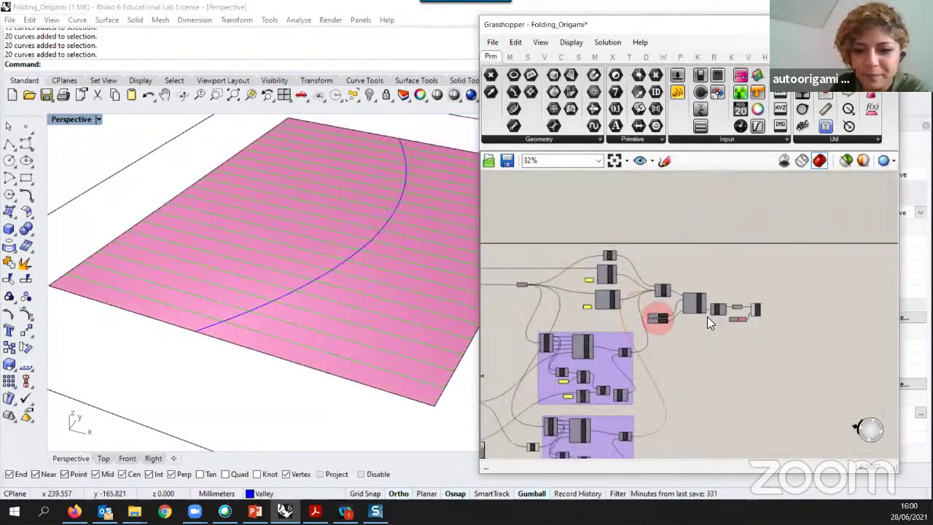
{"action": "scroll", "coordinate": [707, 316], "scroll_direction": "up", "scroll_amount": 2}
{"action": "scroll", "coordinate": [789, 325], "scroll_direction": "up", "scroll_amount": 2}
{"action": "scroll", "coordinate": [844, 278], "scroll_direction": "up", "scroll_amount": 4}
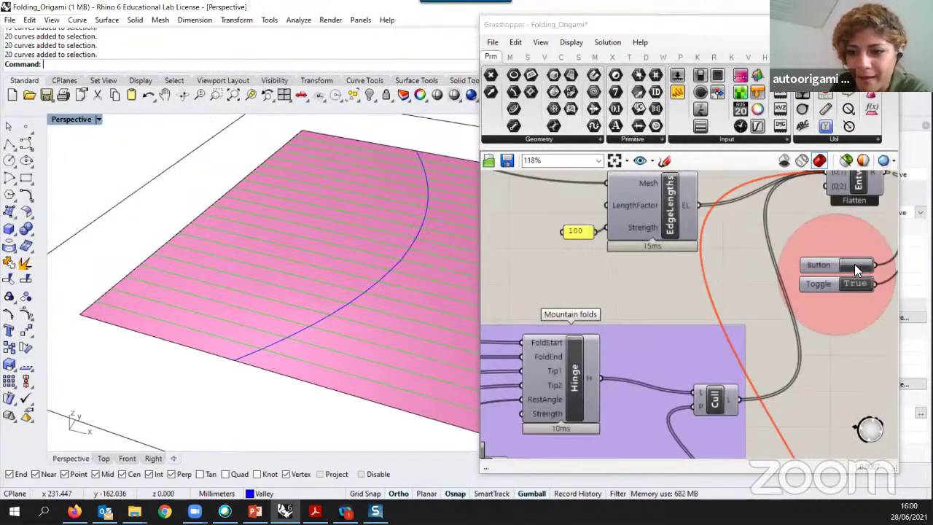
- Increase the folding angle gradually to 57, 91 and finally 97 degrees while the solver runs
{"action": "scroll", "coordinate": [773, 323], "scroll_direction": "down", "scroll_amount": 3}
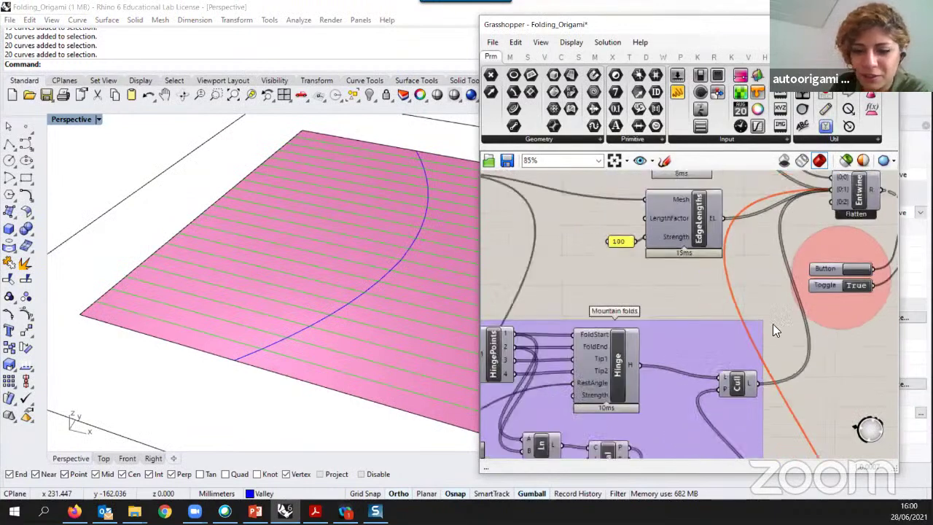
{"action": "scroll", "coordinate": [576, 382], "scroll_direction": "up", "scroll_amount": 5}
{"action": "left_click_drag", "start_coordinate": [586, 374], "coordinate": [622, 373]}
{"action": "scroll", "coordinate": [377, 361], "scroll_direction": "down", "scroll_amount": 3}
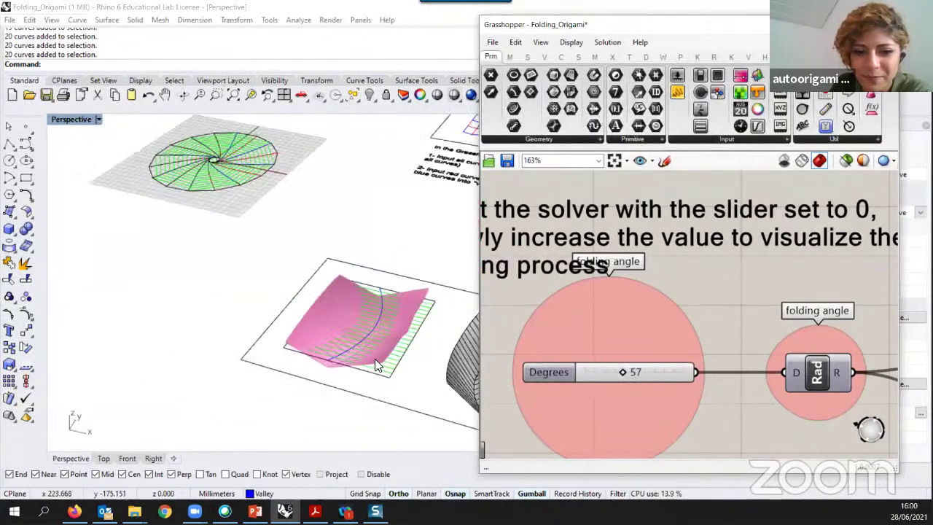
{"action": "scroll", "coordinate": [393, 353], "scroll_direction": "up", "scroll_amount": 3}
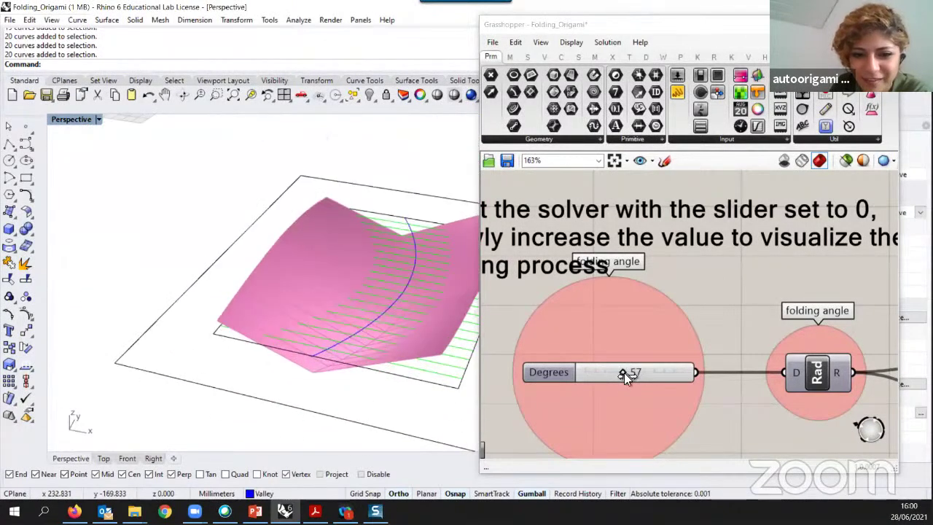
{"action": "left_click_drag", "start_coordinate": [624, 373], "coordinate": [646, 373]}
{"action": "right_click_drag", "start_coordinate": [406, 349], "coordinate": [474, 324]}
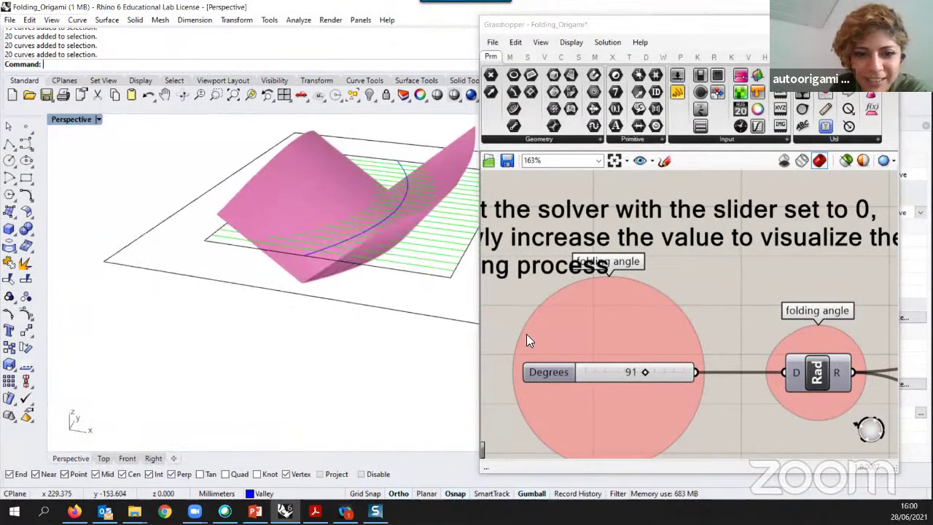
{"action": "left_click_drag", "start_coordinate": [647, 372], "coordinate": [651, 372]}
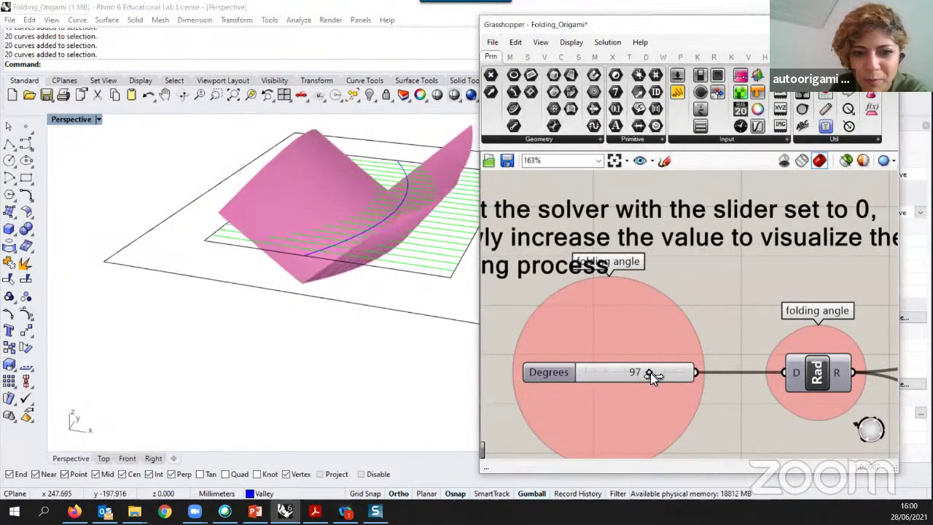
- Examine the folded pink mesh from several angles and compare it with the reference folded mesh beside it
{"action": "right_click_drag", "start_coordinate": [467, 296], "coordinate": [349, 280]}
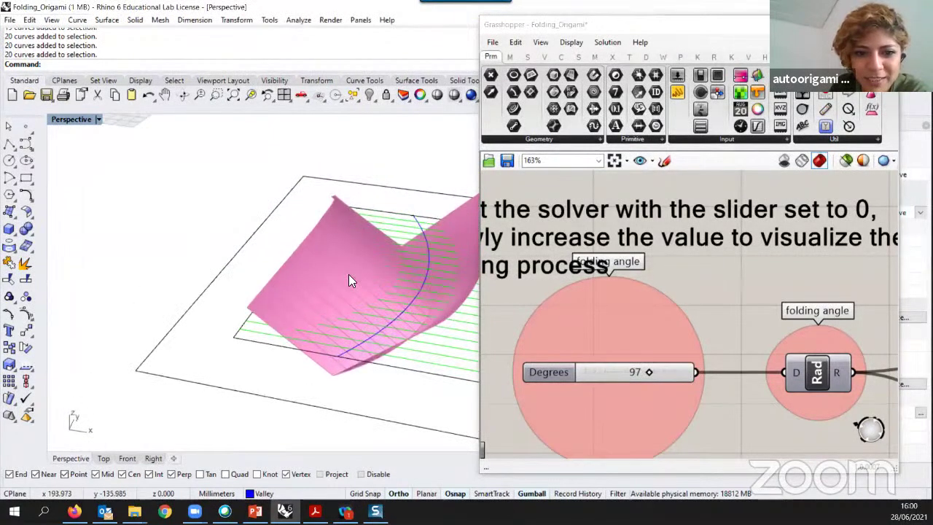
{"action": "scroll", "coordinate": [379, 306], "scroll_direction": "up", "scroll_amount": 4}
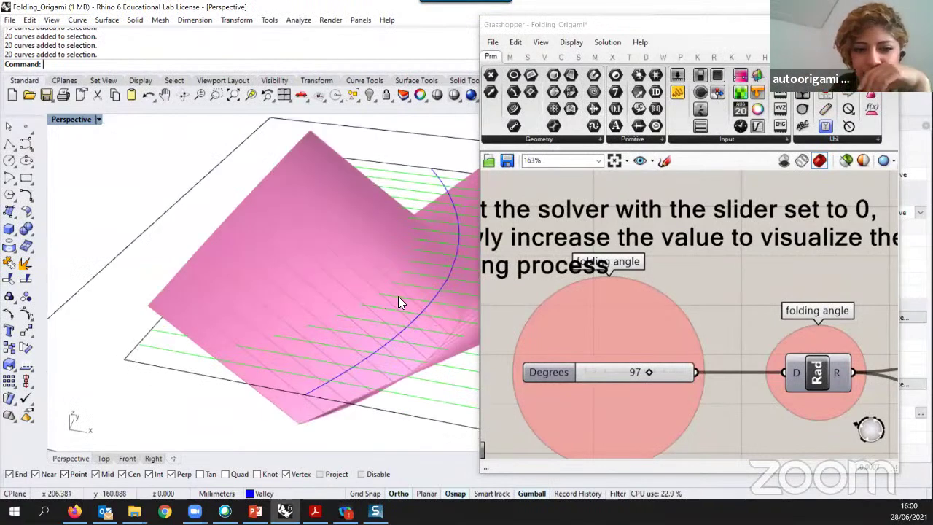
{"action": "scroll", "coordinate": [398, 319], "scroll_direction": "down", "scroll_amount": 8}
{"action": "right_click_drag", "start_coordinate": [398, 320], "coordinate": [388, 293]}
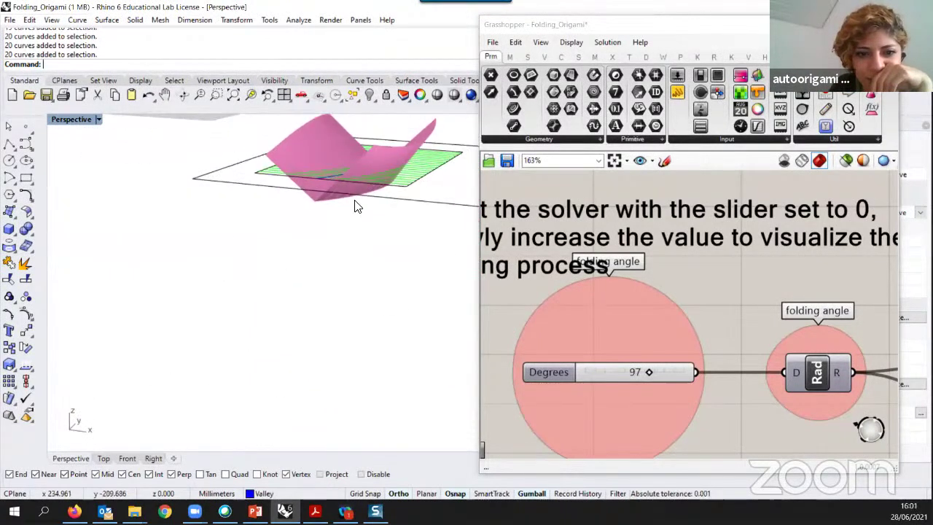
{"action": "scroll", "coordinate": [333, 187], "scroll_direction": "up", "scroll_amount": 7}
{"action": "scroll", "coordinate": [330, 187], "scroll_direction": "down", "scroll_amount": 4}
{"action": "scroll", "coordinate": [328, 189], "scroll_direction": "up", "scroll_amount": 2}
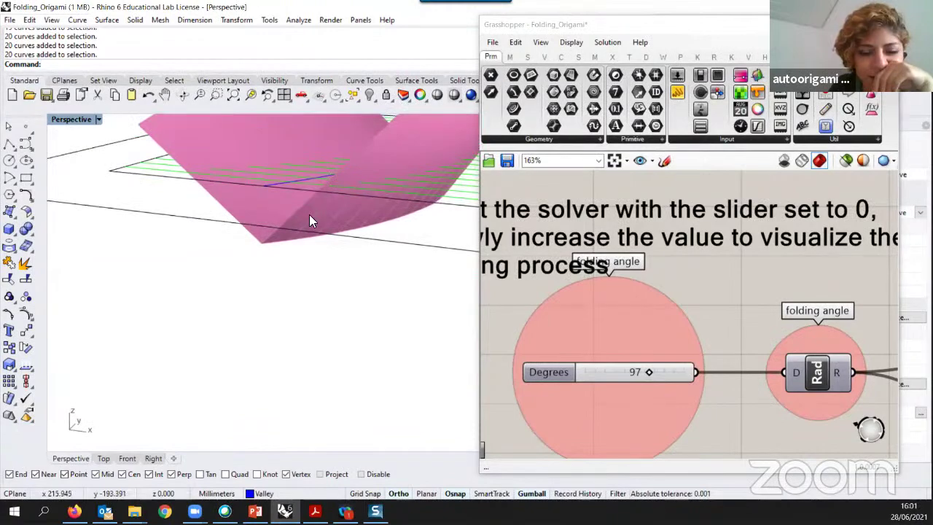
{"action": "scroll", "coordinate": [309, 220], "scroll_direction": "down", "scroll_amount": 6}
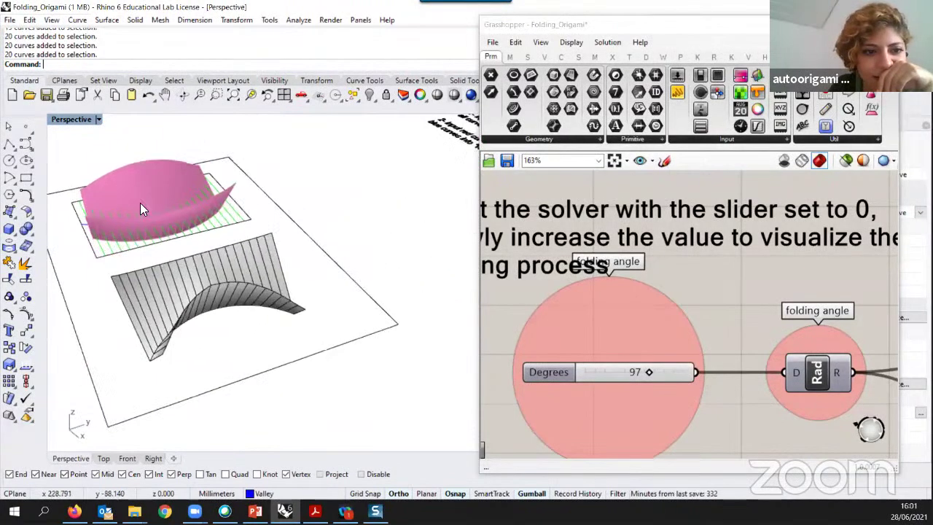
{"action": "scroll", "coordinate": [140, 203], "scroll_direction": "up", "scroll_amount": 6}
{"action": "mouse_move", "coordinate": [267, 221]}
{"action": "right_mouse_down"}
{"action": "mouse_move", "coordinate": [294, 233]}
{"action": "mouse_move", "coordinate": [284, 221]}
{"action": "right_mouse_up"}
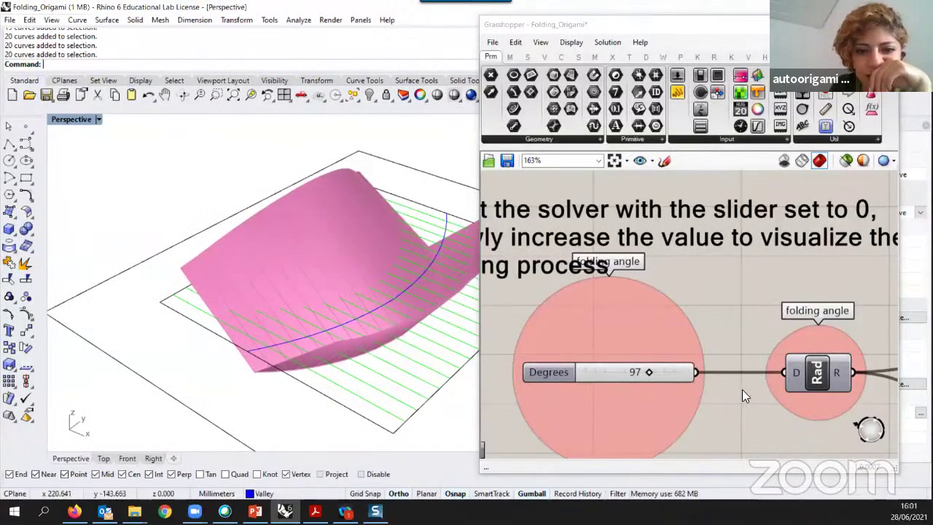
- Switch the solver toggle off and reset the solver to flatten the square mesh
{"action": "scroll", "coordinate": [631, 298], "scroll_direction": "down", "scroll_amount": 6}
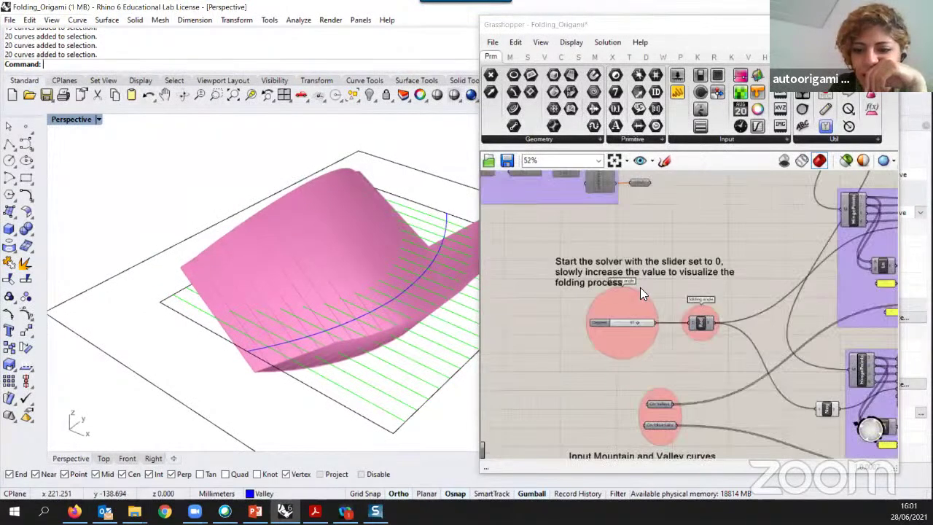
{"action": "scroll", "coordinate": [833, 223], "scroll_direction": "up", "scroll_amount": 4}
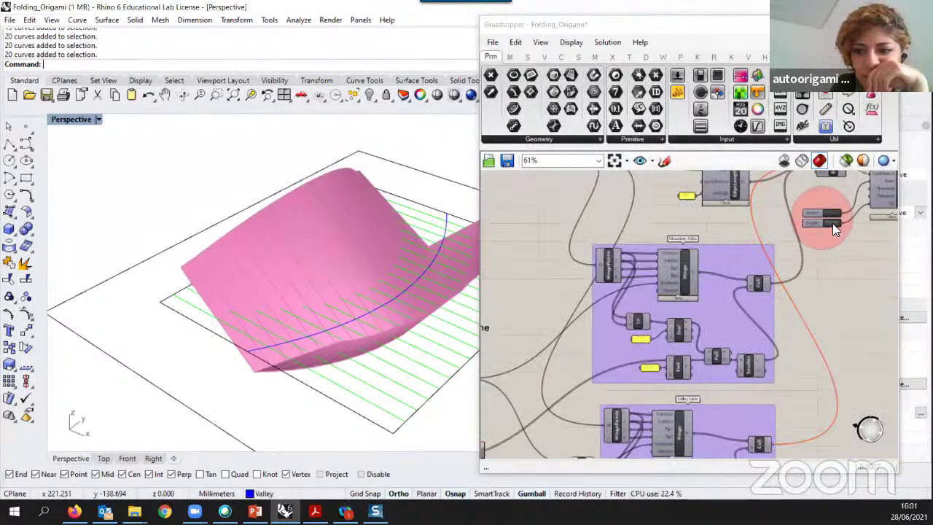
{"action": "double_click", "coordinate": [833, 223]}
{"action": "left_click", "coordinate": [834, 210]}
{"action": "scroll", "coordinate": [833, 212], "scroll_direction": "down", "scroll_amount": 2}
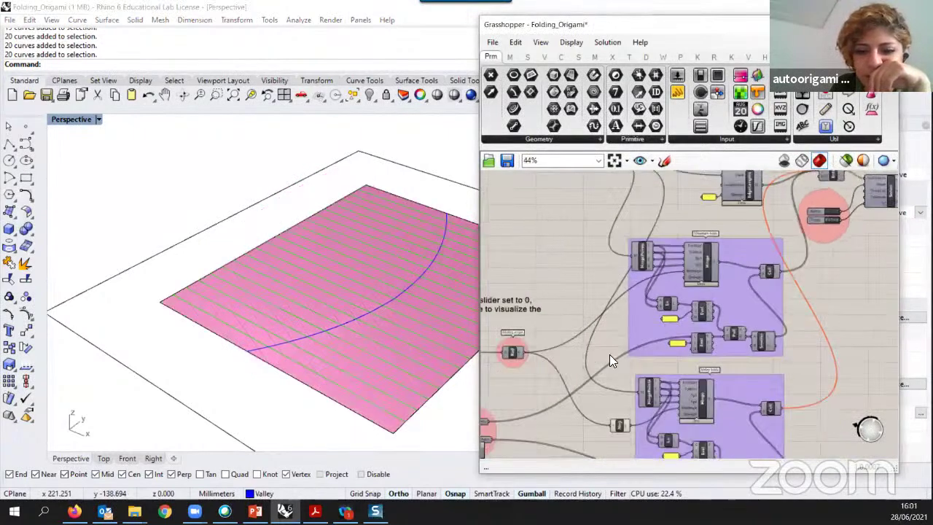
- Set the square pattern's blue curved crease as the curve referenced by the Crv Mountains parameter
{"action": "scroll", "coordinate": [562, 376], "scroll_direction": "up", "scroll_amount": 4}
{"action": "scroll", "coordinate": [563, 370], "scroll_direction": "up", "scroll_amount": 1}
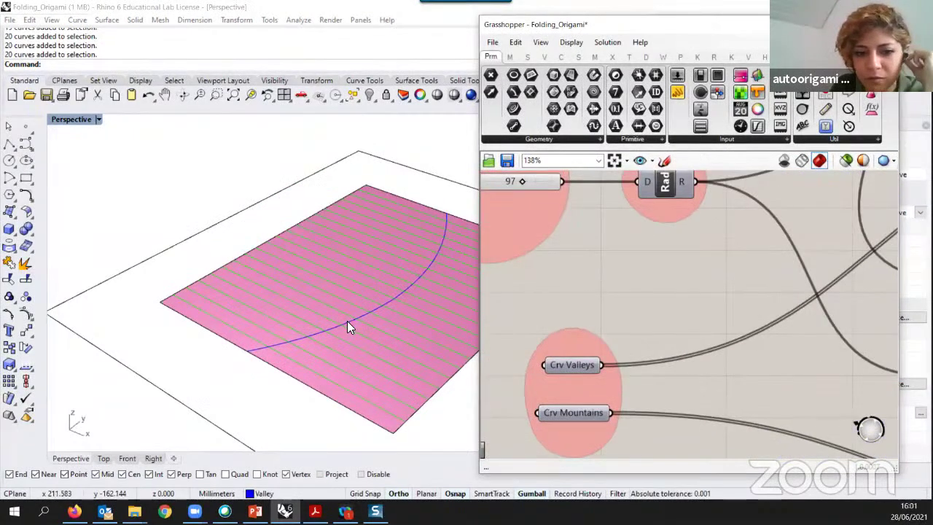
{"action": "left_click", "coordinate": [347, 321]}
{"action": "right_click", "coordinate": [563, 412]}
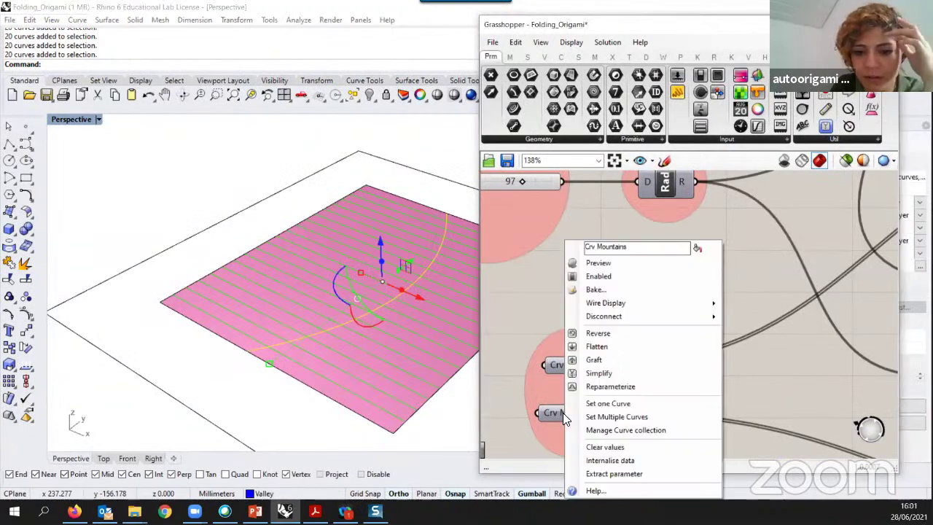
{"action": "left_click", "coordinate": [624, 404]}
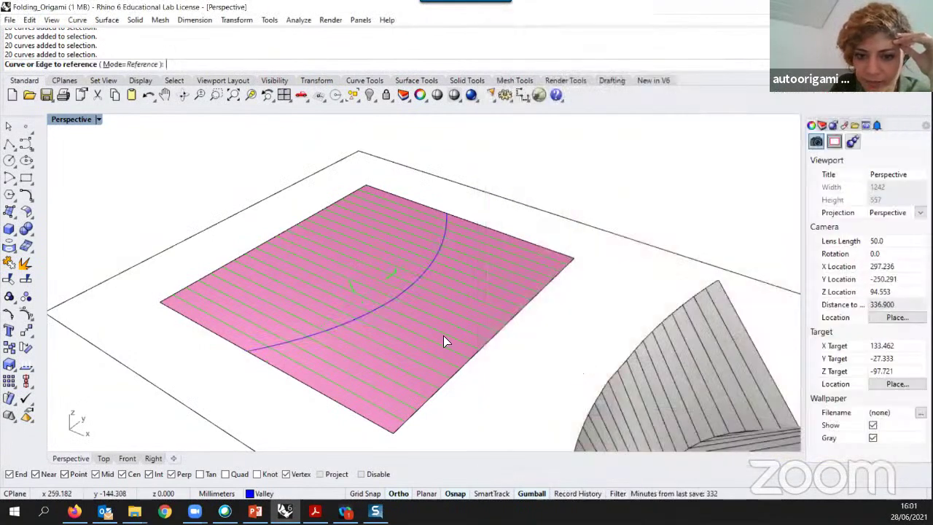
{"action": "left_click", "coordinate": [406, 338]}
{"action": "left_click", "coordinate": [366, 315]}
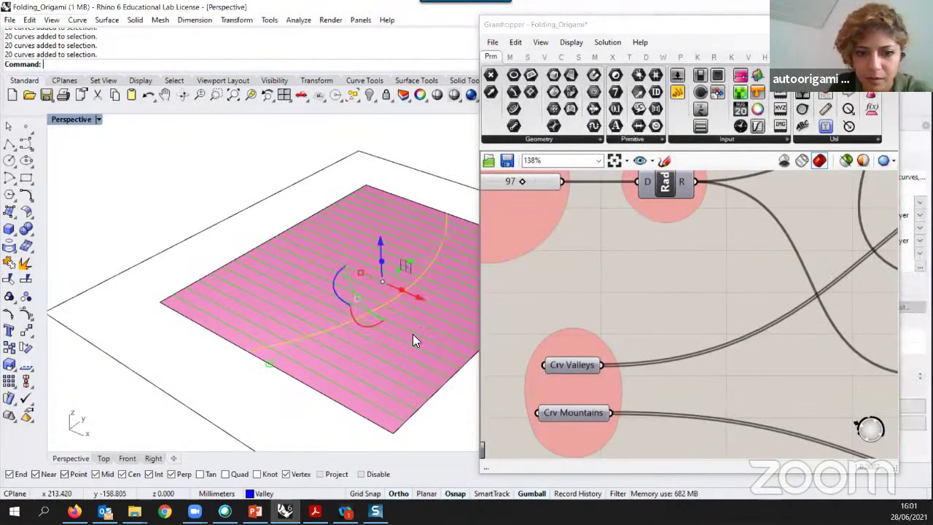
- Clear the values stored in the Crv Valleys parameter so the crease is used only as a mountain fold
{"action": "left_click", "coordinate": [565, 364]}
{"action": "right_click", "coordinate": [563, 363]}
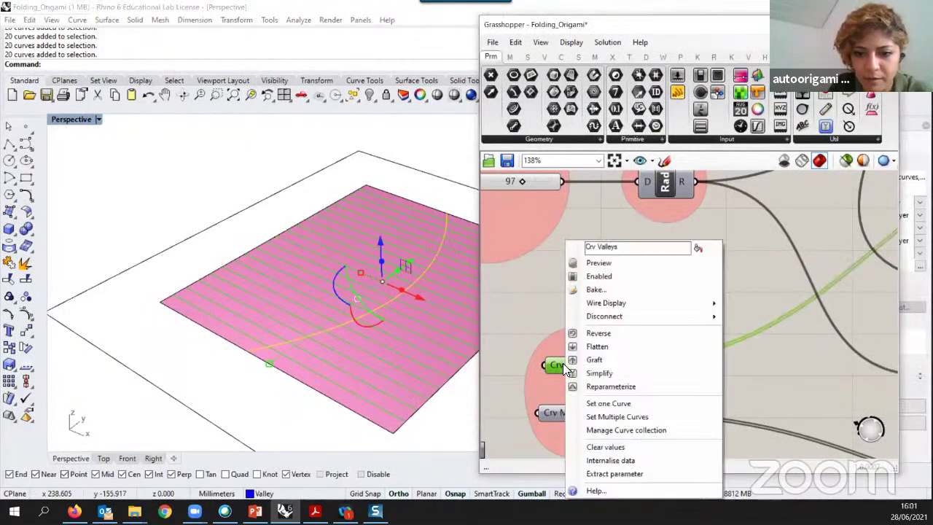
{"action": "left_click", "coordinate": [626, 443]}
{"action": "left_click", "coordinate": [609, 312]}
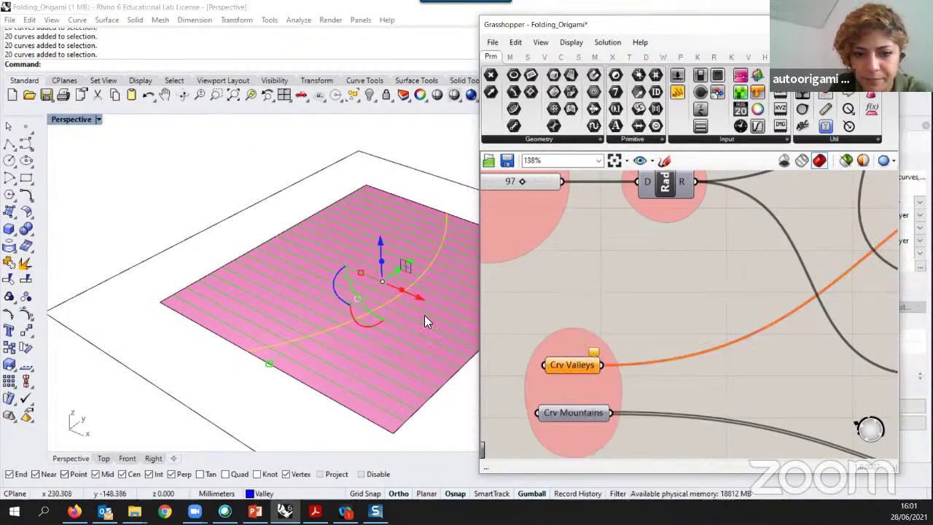
{"action": "right_click", "coordinate": [561, 413]}
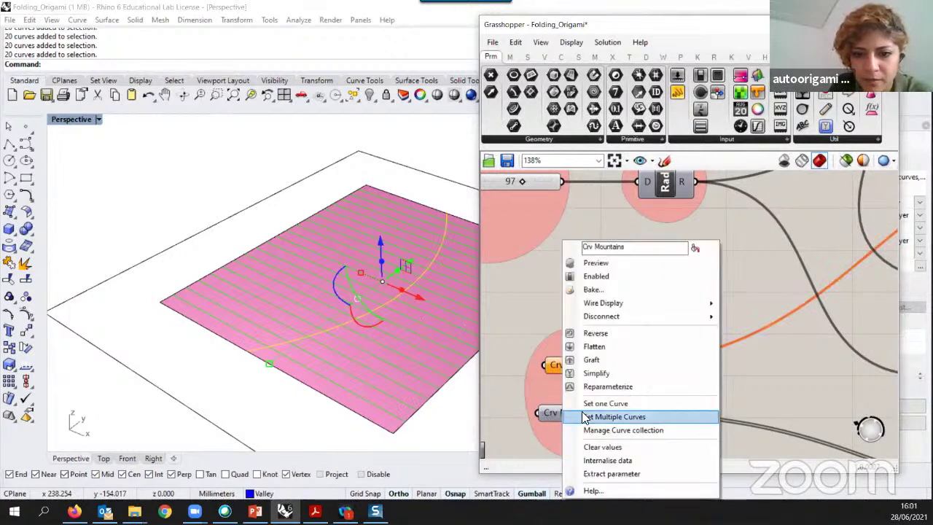
{"action": "left_click", "coordinate": [524, 368]}
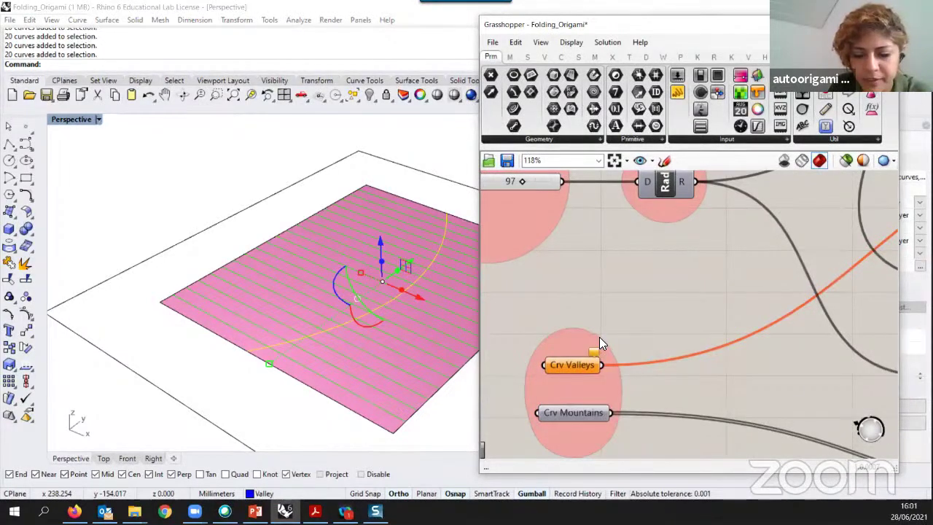
- Switch the solver toggle to True and inspect the square mesh folding along its mountain crease beside the reference mesh
{"action": "scroll", "coordinate": [599, 337], "scroll_direction": "down", "scroll_amount": 7}
{"action": "right_click_drag", "start_coordinate": [877, 194], "coordinate": [761, 248]}
{"action": "scroll", "coordinate": [760, 247], "scroll_direction": "up", "scroll_amount": 4}
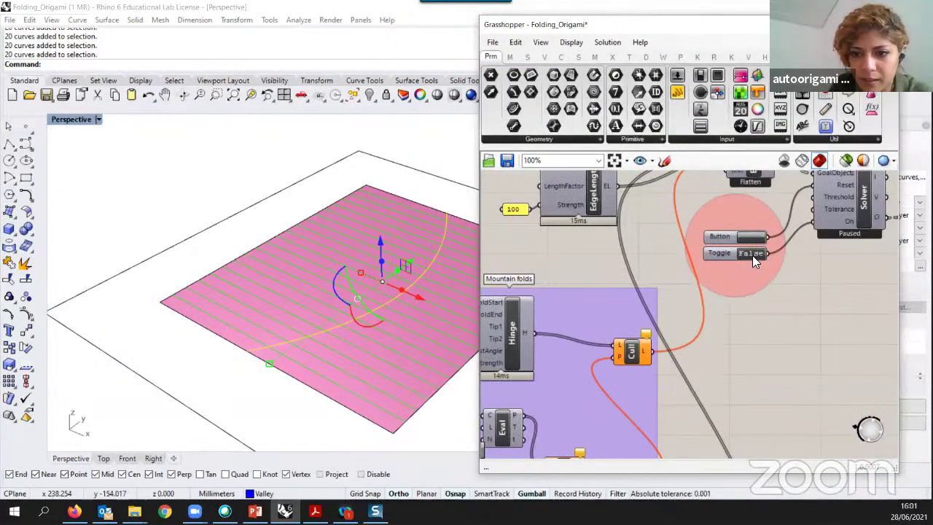
{"action": "double_click", "coordinate": [753, 253]}
{"action": "scroll", "coordinate": [797, 281], "scroll_direction": "down", "scroll_amount": 1}
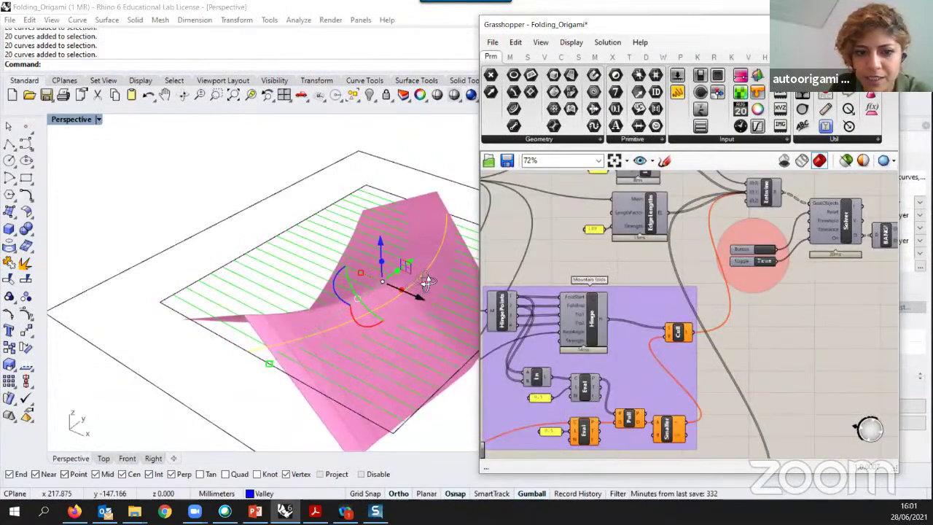
{"action": "scroll", "coordinate": [420, 273], "scroll_direction": "down", "scroll_amount": 3}
{"action": "scroll", "coordinate": [446, 218], "scroll_direction": "up", "scroll_amount": 3}
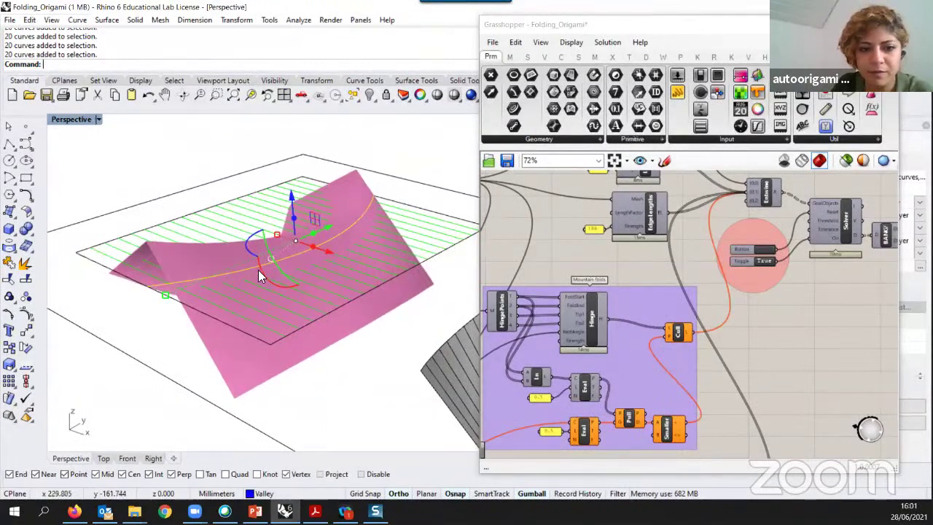
{"action": "scroll", "coordinate": [274, 278], "scroll_direction": "down", "scroll_amount": 3}
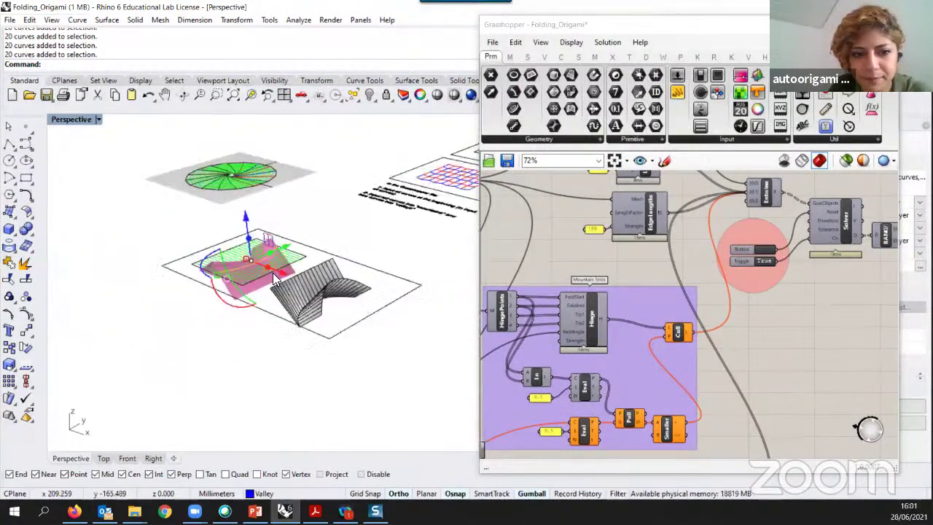
{"action": "right_click_drag", "start_coordinate": [273, 274], "coordinate": [441, 317]}
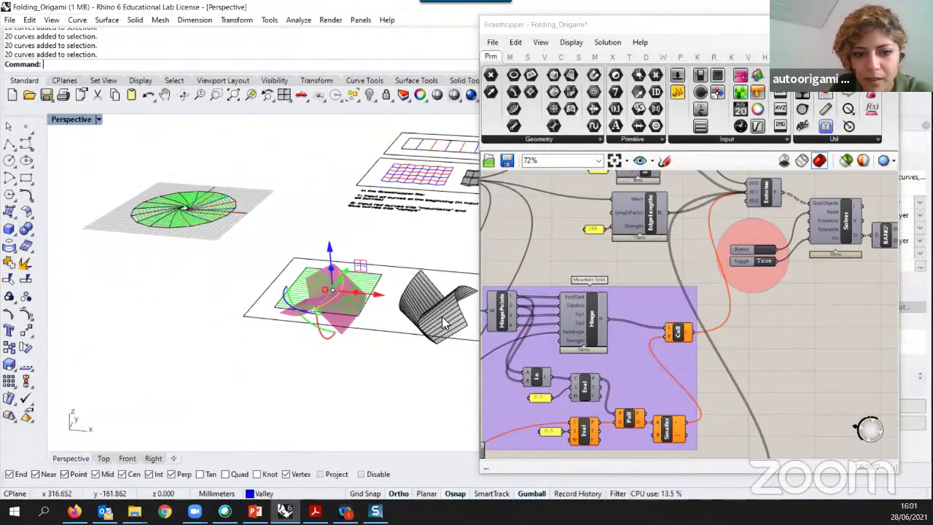
- Switch the solver toggle to False, reset the square mesh to flat, and deselect the crease curve
{"action": "left_click", "coordinate": [769, 254]}
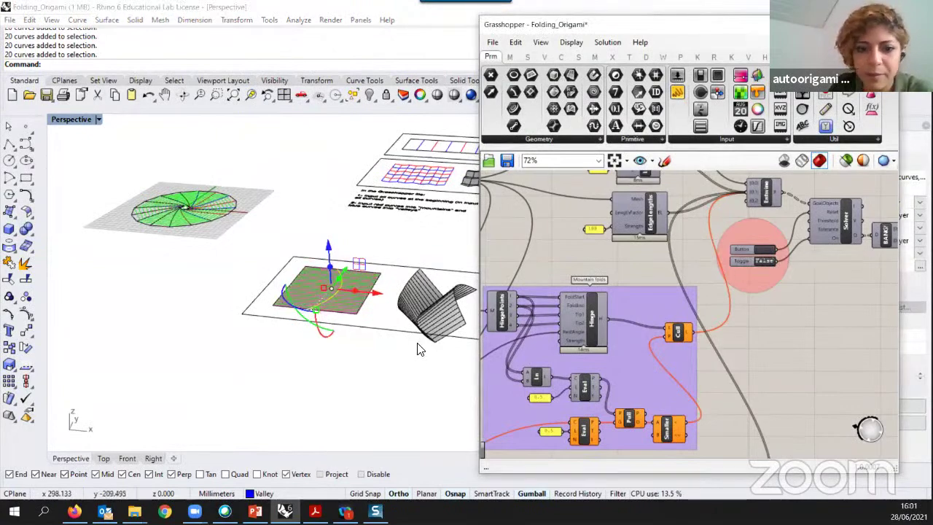
{"action": "right_click_drag", "start_coordinate": [420, 349], "coordinate": [327, 419]}
{"action": "left_click", "coordinate": [326, 419]}
{"action": "scroll", "coordinate": [233, 337], "scroll_direction": "down", "scroll_amount": 6}
{"action": "scroll", "coordinate": [321, 349], "scroll_direction": "up", "scroll_amount": 3}
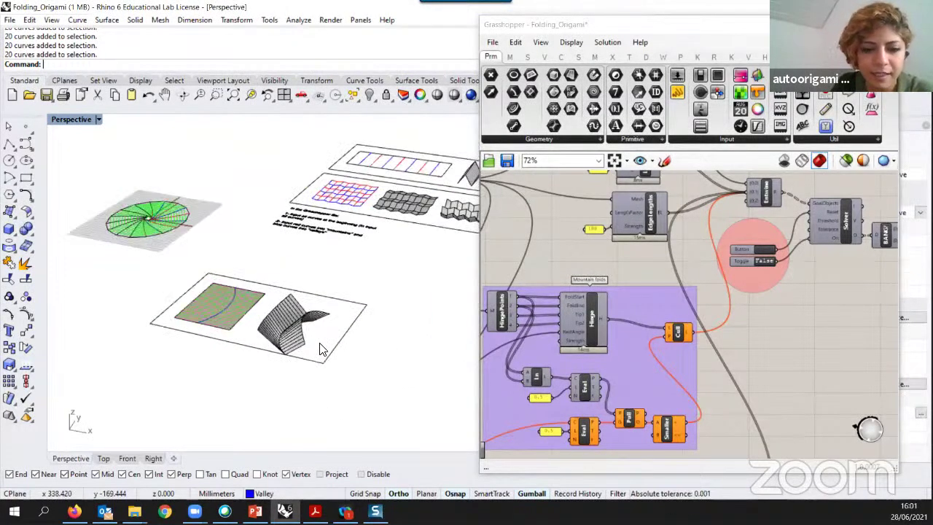
- Undo the last Hide to bring back the other curved-crease patterns and labels
{"action": "key", "text": "ctrl+z"}
{"action": "scroll", "coordinate": [252, 332], "scroll_direction": "down", "scroll_amount": 7}
{"action": "scroll", "coordinate": [248, 379], "scroll_direction": "up", "scroll_amount": 5}
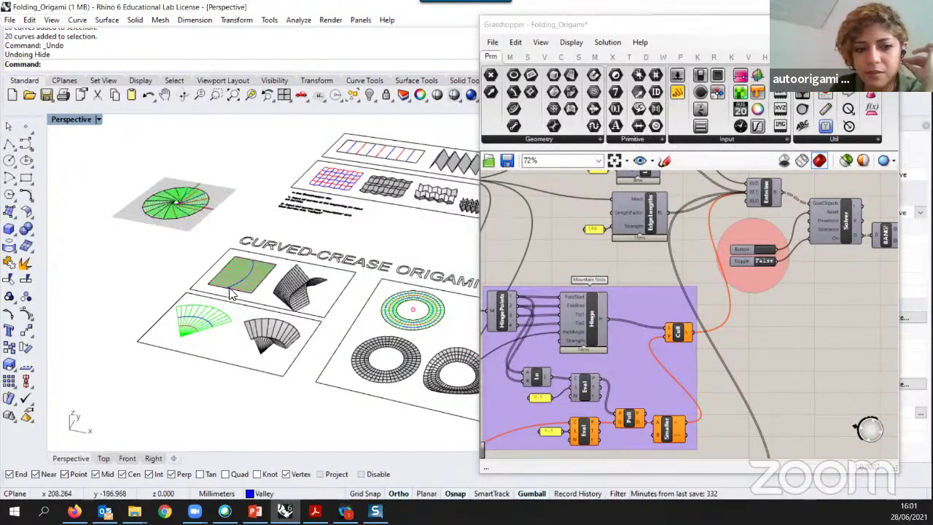
- Examine the square and fan crease patterns together with their folded reference meshes
{"action": "scroll", "coordinate": [229, 292], "scroll_direction": "up", "scroll_amount": 5}
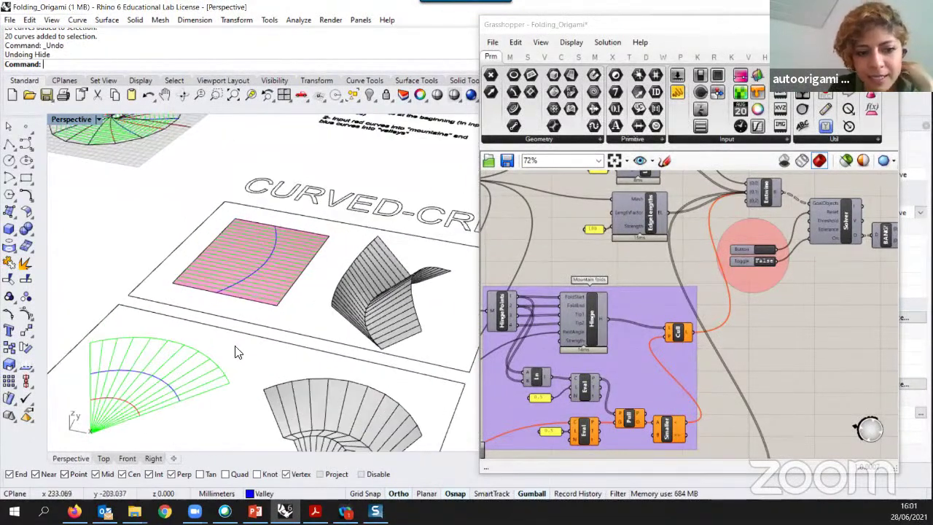
{"action": "scroll", "coordinate": [244, 381], "scroll_direction": "down", "scroll_amount": 5}
{"action": "scroll", "coordinate": [208, 401], "scroll_direction": "up", "scroll_amount": 8}
{"action": "scroll", "coordinate": [234, 382], "scroll_direction": "down", "scroll_amount": 7}
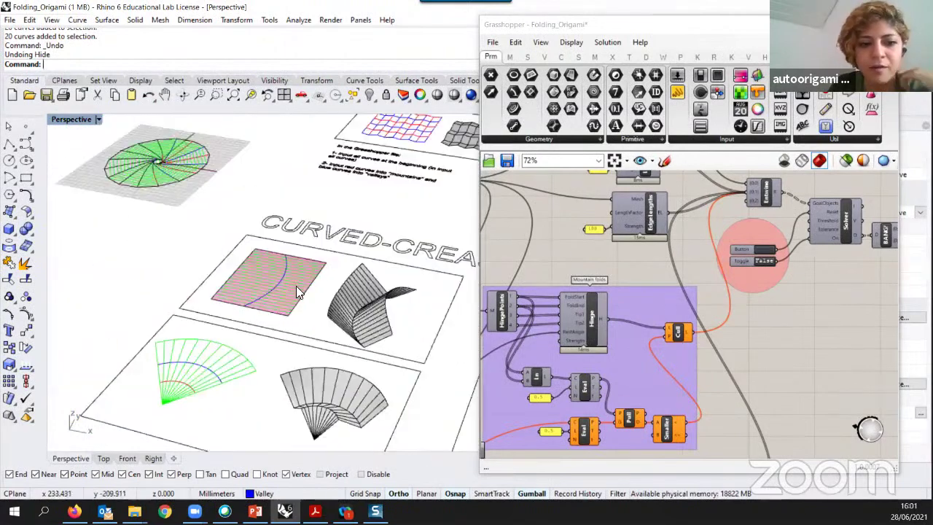
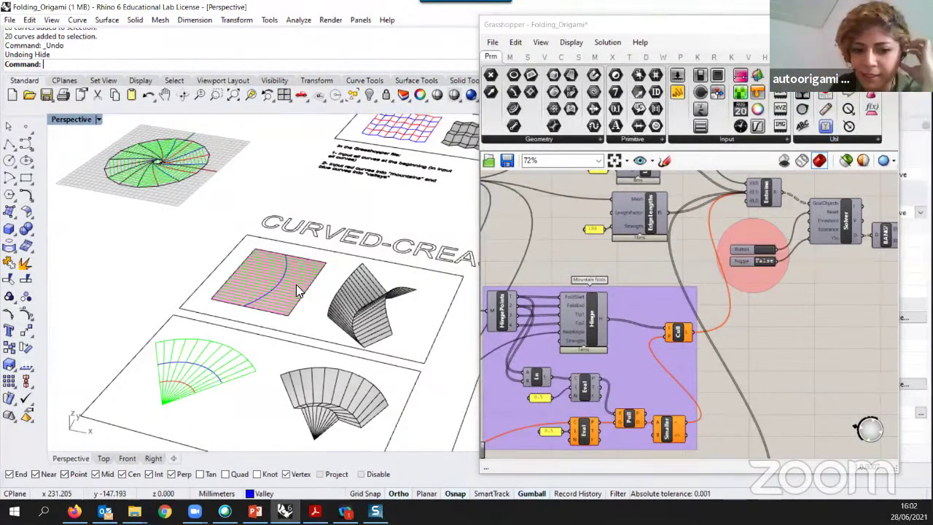
{"action": "scroll", "coordinate": [299, 284], "scroll_direction": "down", "scroll_amount": 3}
{"action": "scroll", "coordinate": [262, 314], "scroll_direction": "up", "scroll_amount": 6}
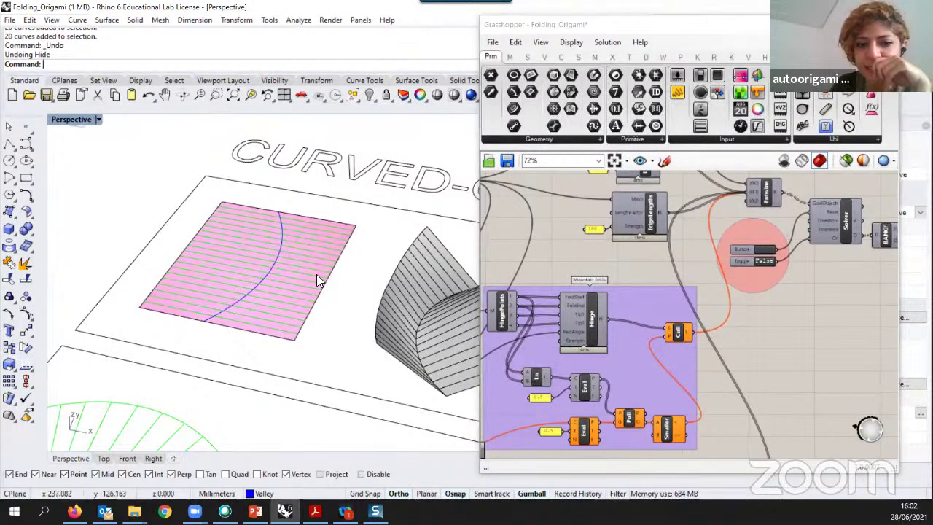
{"action": "scroll", "coordinate": [405, 326], "scroll_direction": "down", "scroll_amount": 4}
{"action": "scroll", "coordinate": [348, 321], "scroll_direction": "up", "scroll_amount": 3}
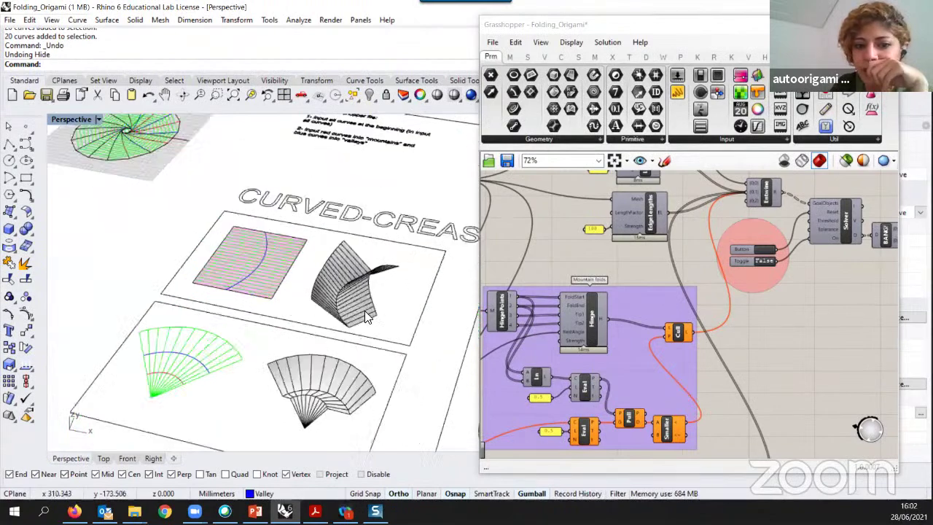
- Examine the concentric ring crease pattern and compare its layout with the other curved-crease examples
{"action": "scroll", "coordinate": [357, 291], "scroll_direction": "down", "scroll_amount": 3}
{"action": "scroll", "coordinate": [299, 291], "scroll_direction": "down", "scroll_amount": 3}
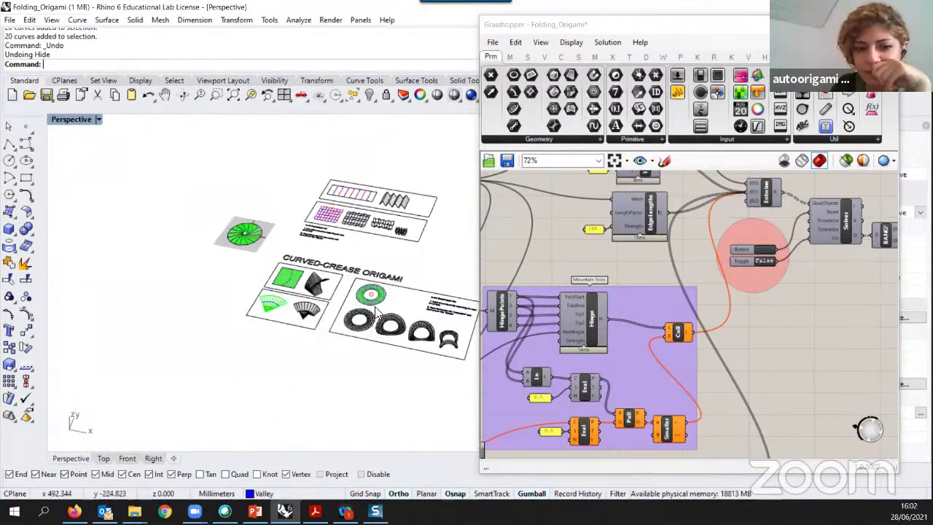
{"action": "scroll", "coordinate": [365, 288], "scroll_direction": "up", "scroll_amount": 4}
{"action": "scroll", "coordinate": [383, 290], "scroll_direction": "down", "scroll_amount": 3}
{"action": "scroll", "coordinate": [408, 299], "scroll_direction": "up", "scroll_amount": 4}
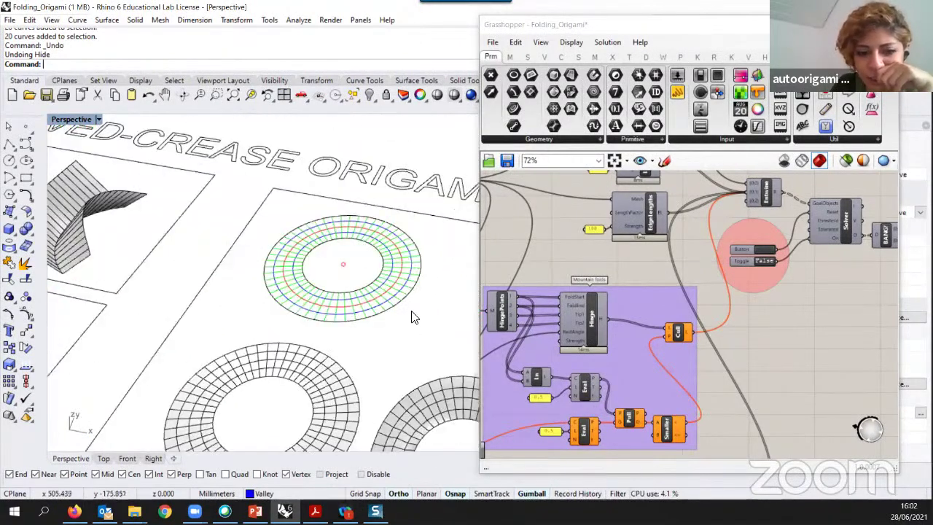
{"action": "scroll", "coordinate": [401, 299], "scroll_direction": "down", "scroll_amount": 4}
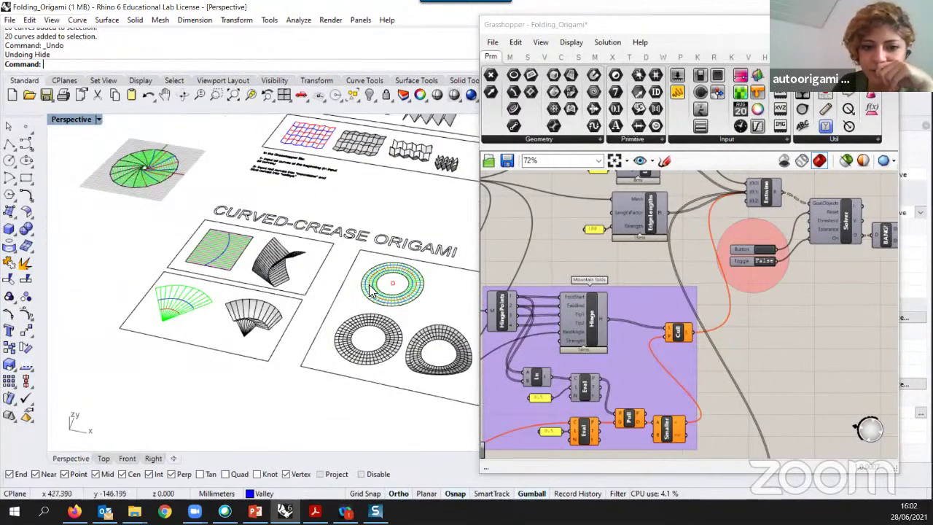
{"action": "scroll", "coordinate": [310, 295], "scroll_direction": "down", "scroll_amount": 3}
{"action": "scroll", "coordinate": [306, 295], "scroll_direction": "up", "scroll_amount": 3}
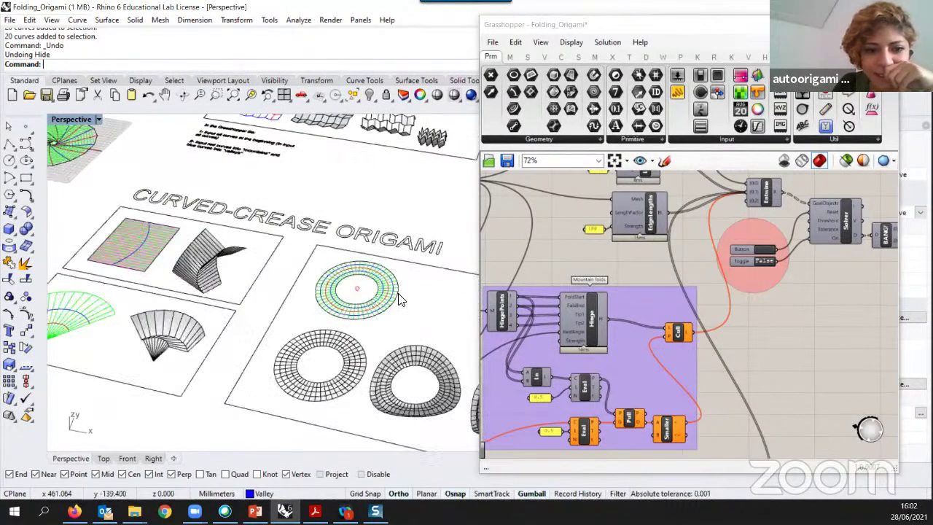
{"action": "scroll", "coordinate": [291, 313], "scroll_direction": "down", "scroll_amount": 3}
{"action": "scroll", "coordinate": [281, 359], "scroll_direction": "up", "scroll_amount": 4}
{"action": "left_click_drag", "start_coordinate": [281, 359], "coordinate": [150, 258]}
{"action": "scroll", "coordinate": [400, 345], "scroll_direction": "down", "scroll_amount": 5}
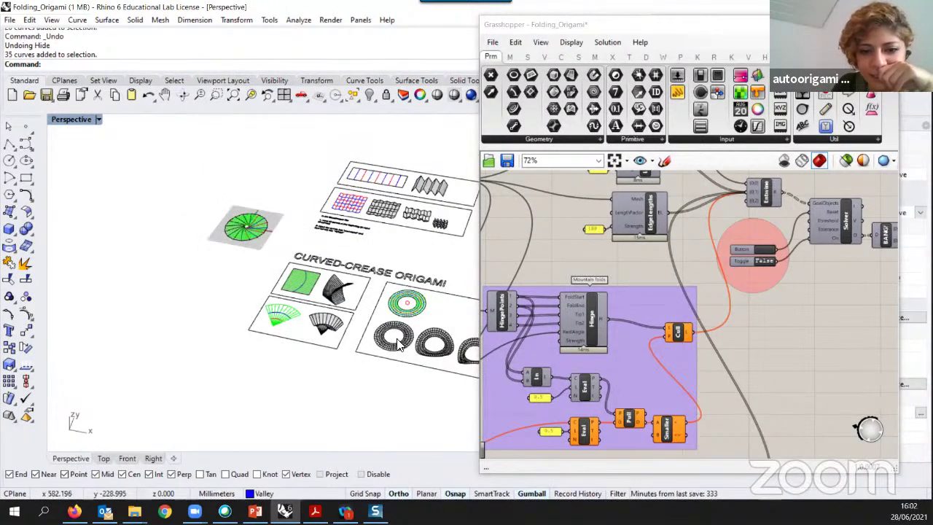
- Select all curves of the concentric ring pattern and set them as multiple curves in the Input all curves parameter
{"action": "scroll", "coordinate": [420, 298], "scroll_direction": "up", "scroll_amount": 10}
{"action": "left_click_drag", "start_coordinate": [430, 398], "coordinate": [328, 324]}
{"action": "scroll", "coordinate": [618, 343], "scroll_direction": "down", "scroll_amount": 5}
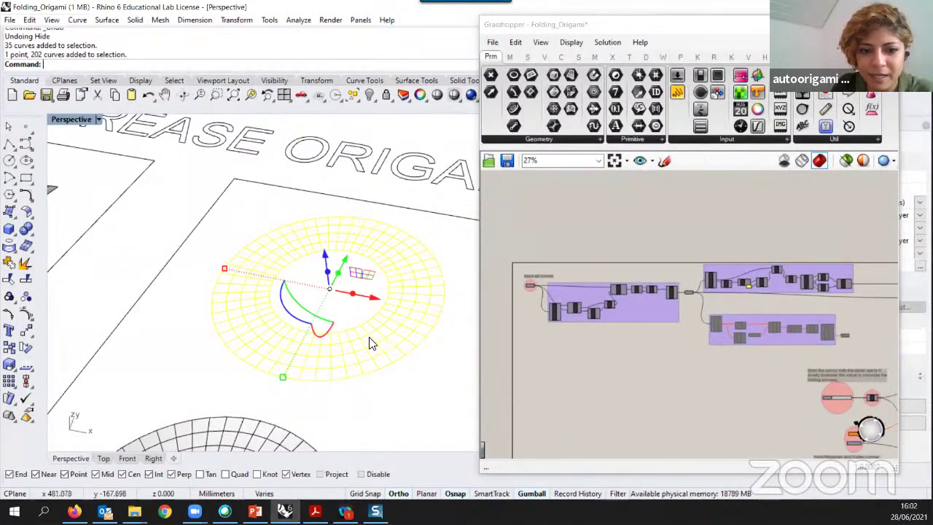
{"action": "scroll", "coordinate": [373, 335], "scroll_direction": "up", "scroll_amount": 3}
{"action": "scroll", "coordinate": [503, 293], "scroll_direction": "up", "scroll_amount": 3}
{"action": "scroll", "coordinate": [526, 289], "scroll_direction": "up", "scroll_amount": 4}
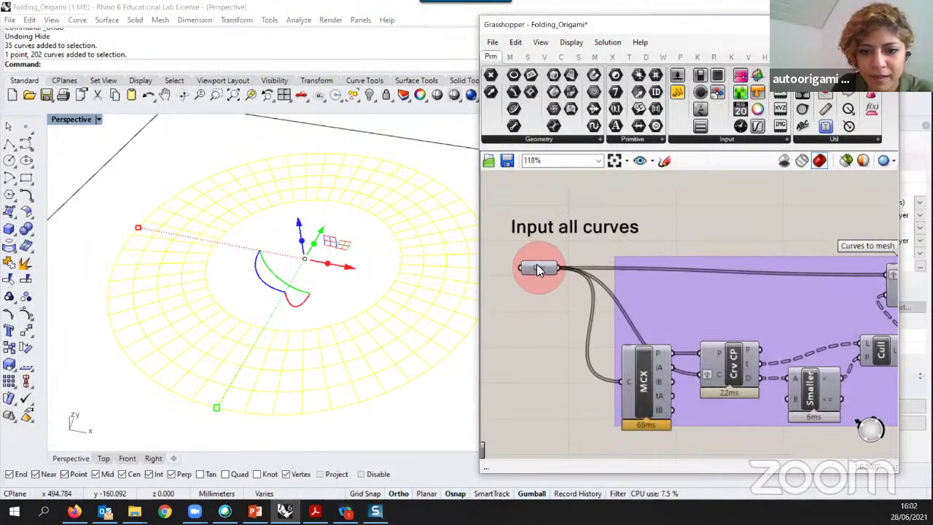
{"action": "right_click", "coordinate": [537, 264]}
{"action": "left_click", "coordinate": [528, 270]}
{"action": "right_click", "coordinate": [528, 270]}
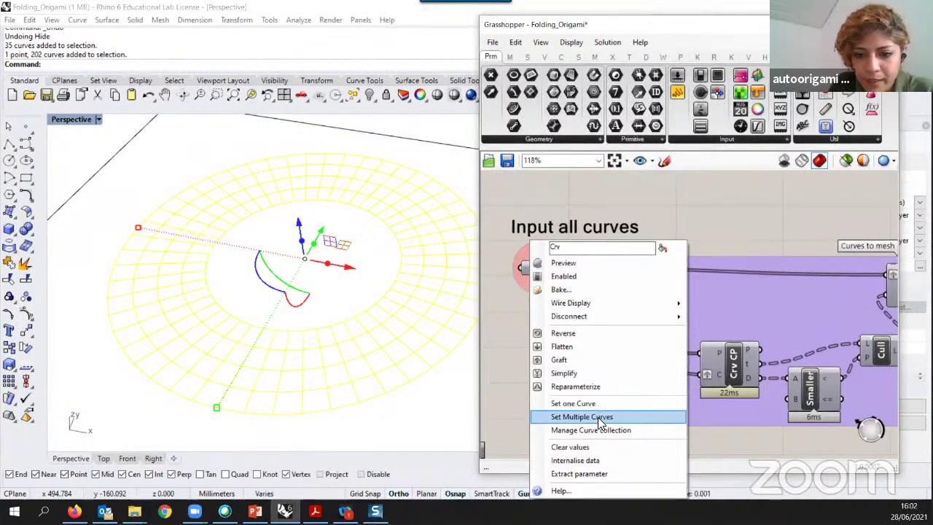
{"action": "left_click", "coordinate": [599, 418]}
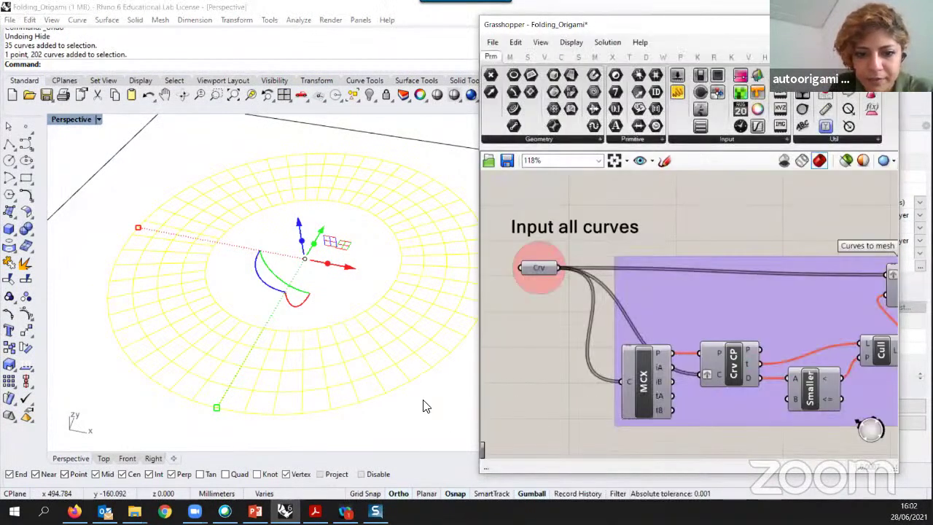
{"action": "left_click", "coordinate": [467, 354]}
- Assign the two blue rings as multiple curves to the Crv Valleys parameter and the red ring to Crv Mountains
{"action": "scroll", "coordinate": [605, 335], "scroll_direction": "down", "scroll_amount": 5}
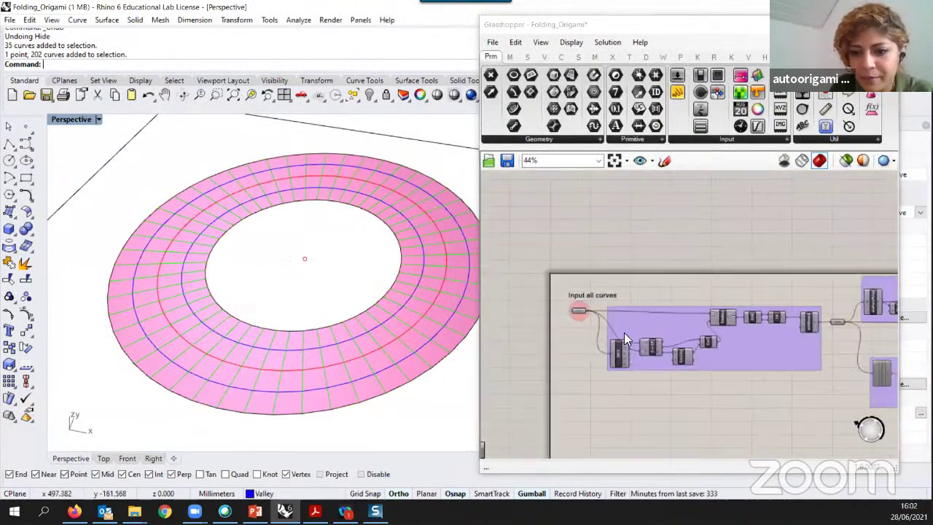
{"action": "scroll", "coordinate": [787, 321], "scroll_direction": "up", "scroll_amount": 4}
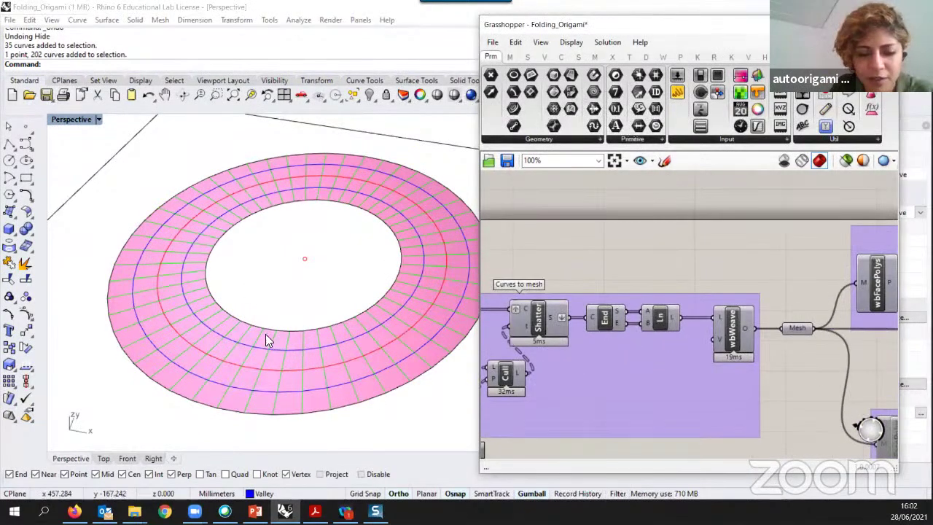
{"action": "left_click", "coordinate": [298, 350]}
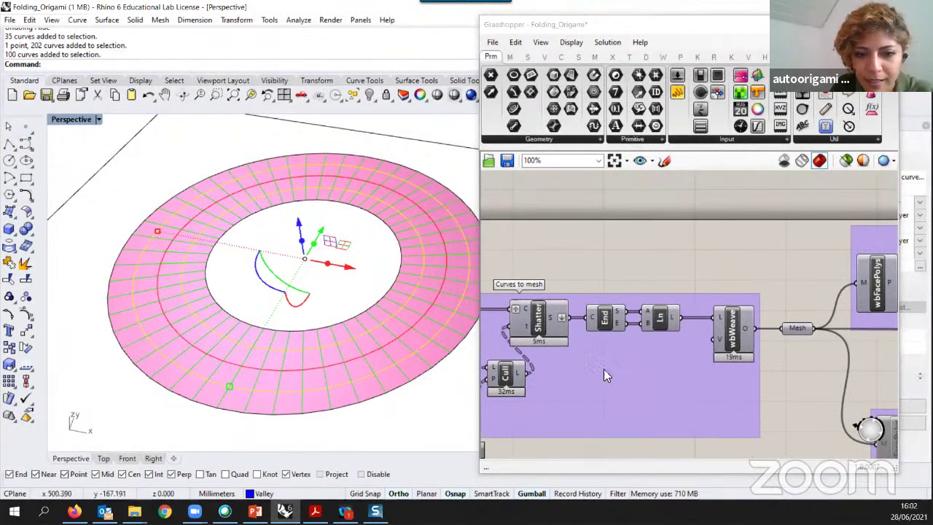
{"action": "scroll", "coordinate": [608, 357], "scroll_direction": "down", "scroll_amount": 3}
{"action": "scroll", "coordinate": [729, 416], "scroll_direction": "up", "scroll_amount": 4}
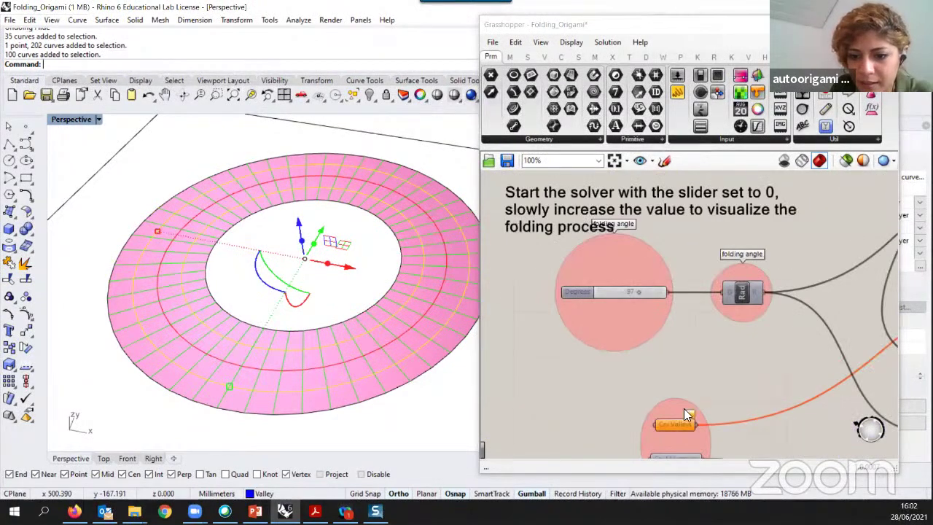
{"action": "scroll", "coordinate": [682, 419], "scroll_direction": "up", "scroll_amount": 4}
{"action": "right_click", "coordinate": [655, 345]}
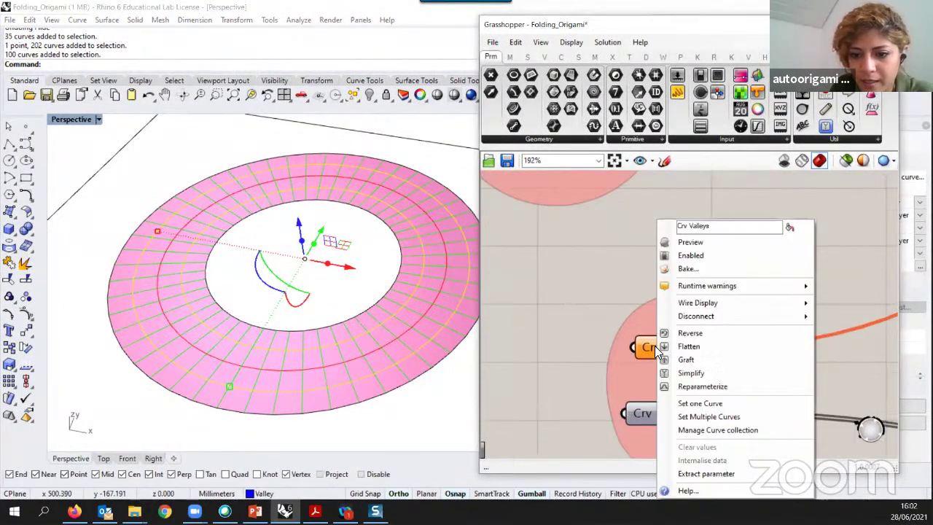
{"action": "left_click", "coordinate": [711, 417]}
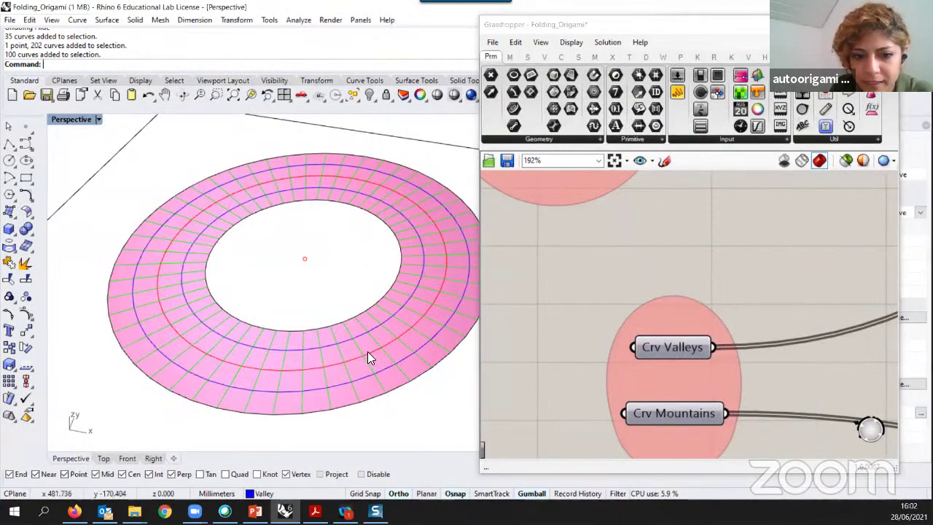
{"action": "right_click", "coordinate": [672, 414]}
{"action": "left_click", "coordinate": [722, 418]}
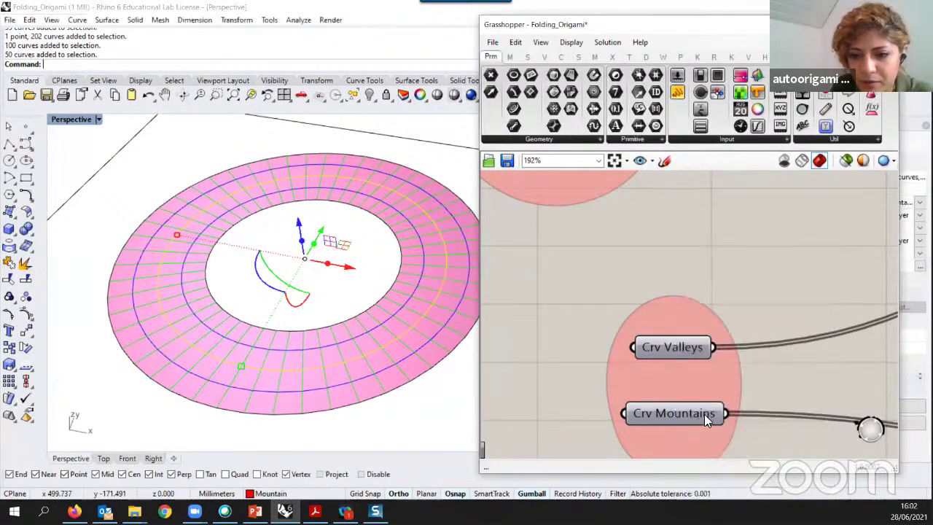
- Start the folding solver on the ring pattern by setting its toggle to True
{"action": "scroll", "coordinate": [648, 345], "scroll_direction": "down", "scroll_amount": 6}
{"action": "scroll", "coordinate": [736, 267], "scroll_direction": "up", "scroll_amount": 5}
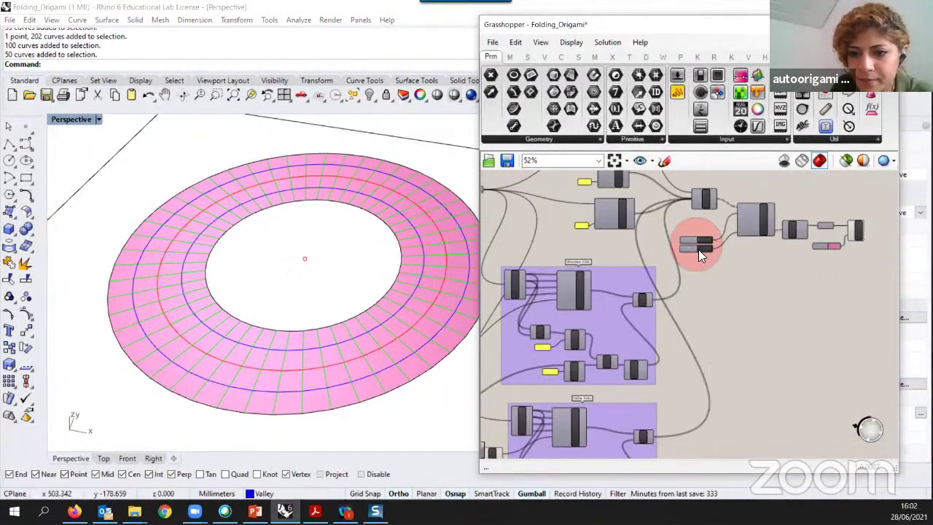
{"action": "double_click", "coordinate": [707, 255]}
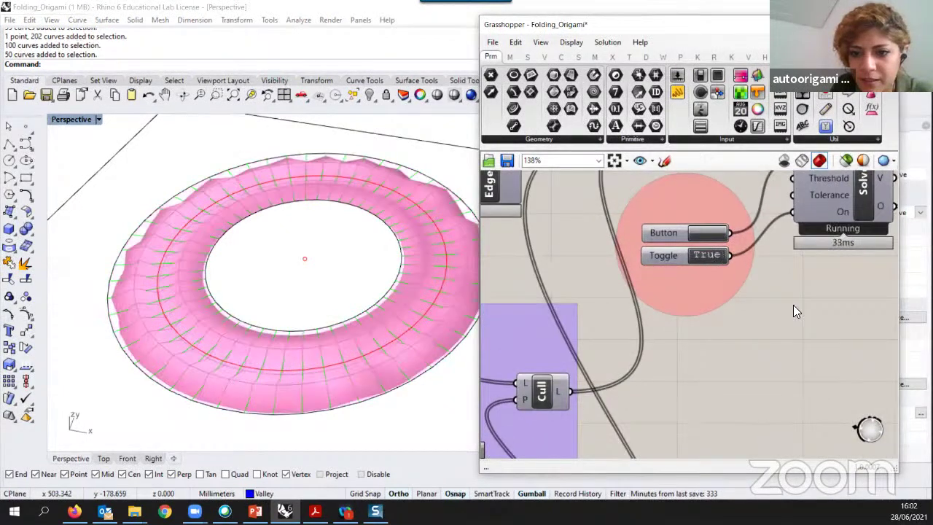
- Inspect the folded ring mesh and set the folding angle slider to 0 degrees
{"action": "scroll", "coordinate": [732, 306], "scroll_direction": "down", "scroll_amount": 5}
{"action": "right_click_drag", "start_coordinate": [636, 320], "coordinate": [676, 291]}
{"action": "scroll", "coordinate": [547, 335], "scroll_direction": "up", "scroll_amount": 2}
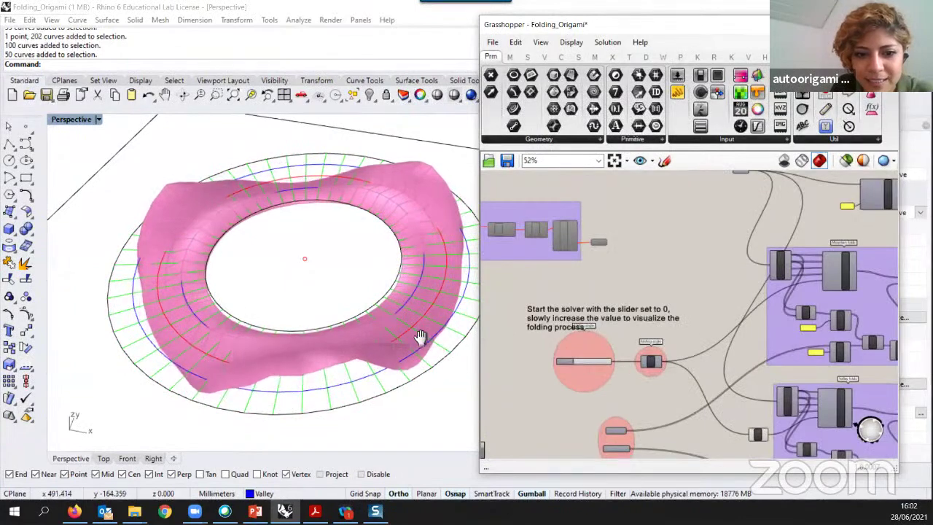
{"action": "right_click_drag", "start_coordinate": [398, 307], "coordinate": [374, 267], "text": "shift"}
{"action": "scroll", "coordinate": [374, 268], "scroll_direction": "down", "scroll_amount": 5}
{"action": "scroll", "coordinate": [383, 166], "scroll_direction": "up", "scroll_amount": 5}
{"action": "scroll", "coordinate": [583, 358], "scroll_direction": "up", "scroll_amount": 3}
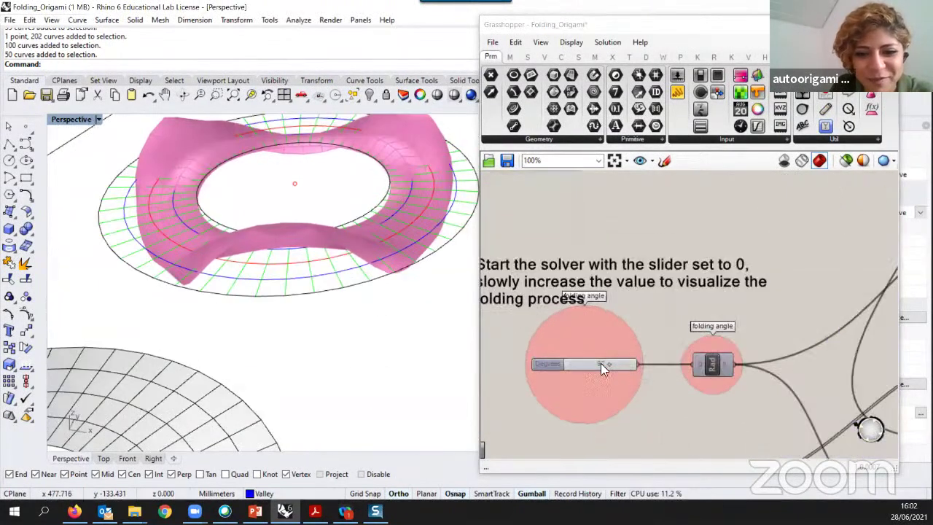
{"action": "right_click_drag", "start_coordinate": [325, 244], "coordinate": [293, 255]}
{"action": "scroll", "coordinate": [294, 256], "scroll_direction": "down", "scroll_amount": 3}
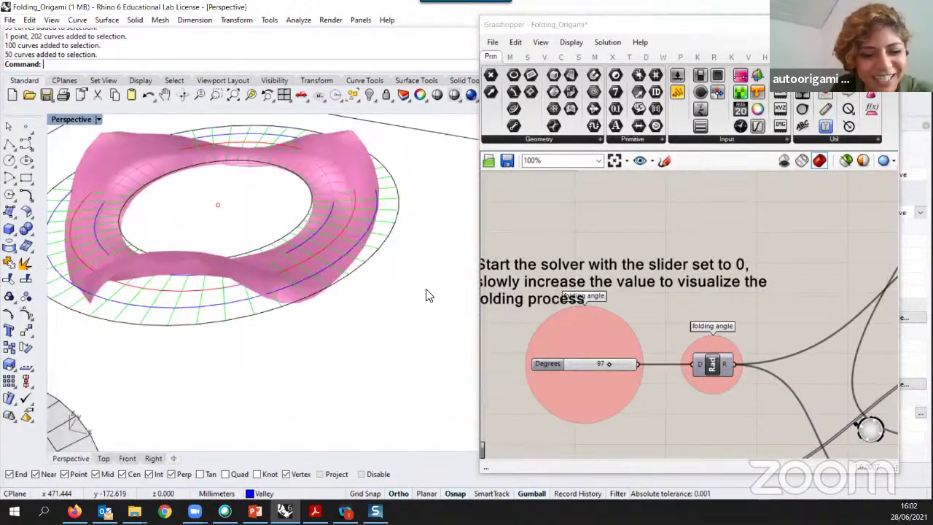
{"action": "left_click", "coordinate": [568, 366]}
{"action": "left_click_drag", "start_coordinate": [567, 362], "coordinate": [545, 363]}
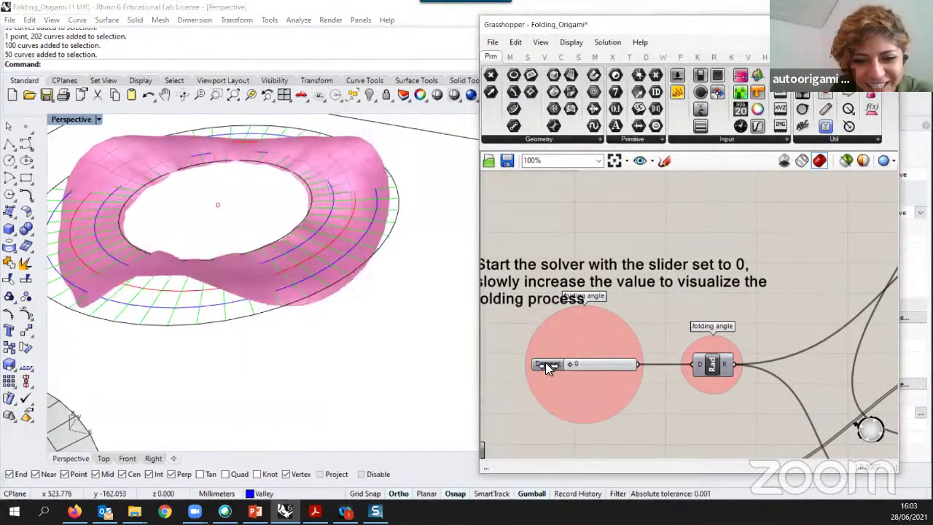
- Reset the solver to return the ring mesh to its flat state
{"action": "scroll", "coordinate": [657, 358], "scroll_direction": "down", "scroll_amount": 5}
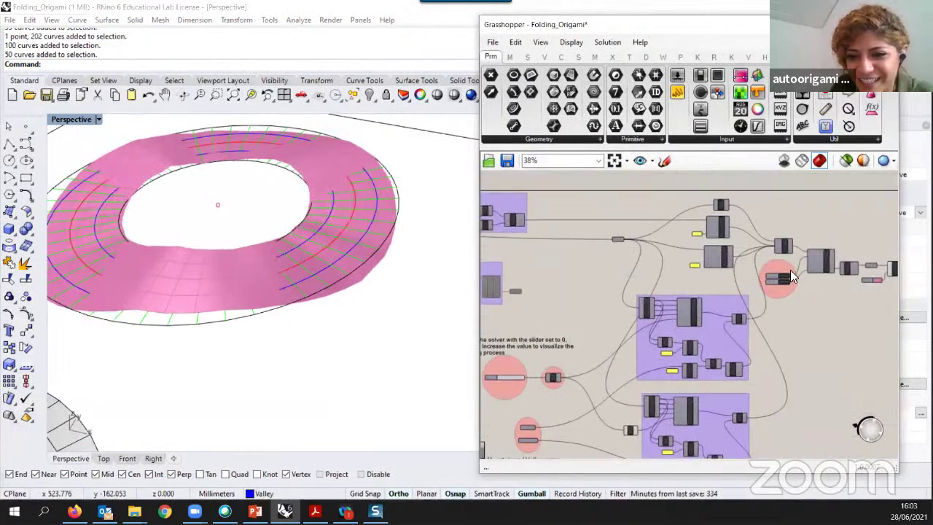
{"action": "scroll", "coordinate": [790, 270], "scroll_direction": "up", "scroll_amount": 4}
{"action": "left_click", "coordinate": [796, 272]}
{"action": "scroll", "coordinate": [819, 282], "scroll_direction": "down", "scroll_amount": 5}
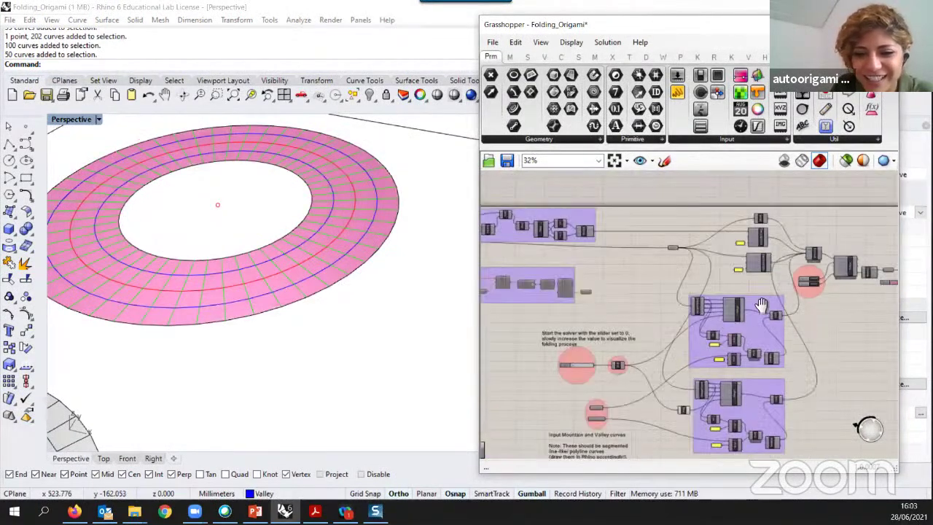
- Increase the folding angle slider to 18 degrees to begin folding the flat ring
{"action": "scroll", "coordinate": [595, 366], "scroll_direction": "up", "scroll_amount": 5}
{"action": "scroll", "coordinate": [377, 348], "scroll_direction": "down", "scroll_amount": 3}
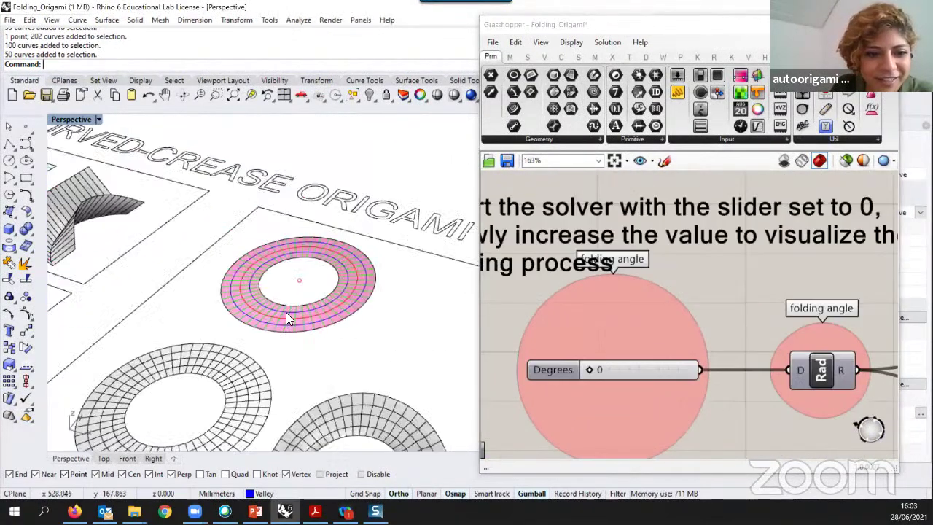
{"action": "scroll", "coordinate": [286, 313], "scroll_direction": "up", "scroll_amount": 5}
{"action": "scroll", "coordinate": [298, 313], "scroll_direction": "down", "scroll_amount": 5}
{"action": "scroll", "coordinate": [407, 301], "scroll_direction": "up", "scroll_amount": 4}
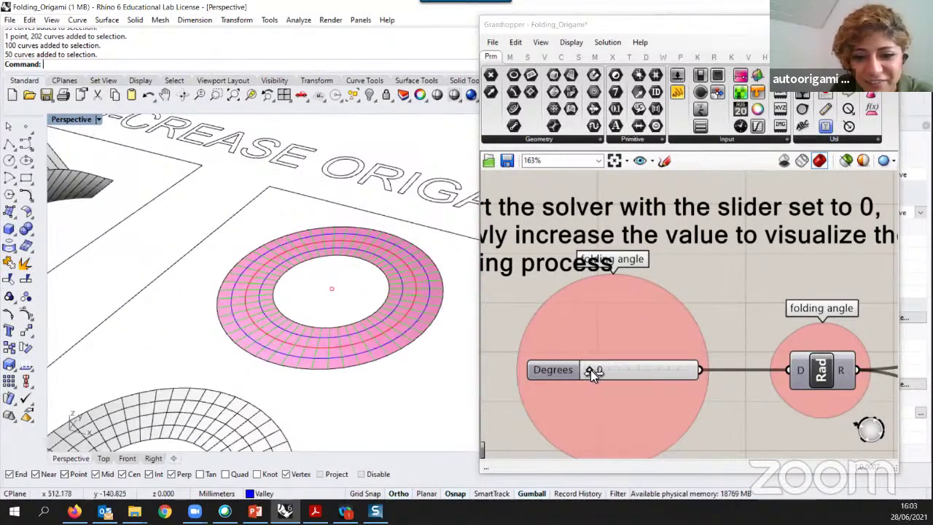
{"action": "left_click_drag", "start_coordinate": [590, 370], "coordinate": [608, 371]}
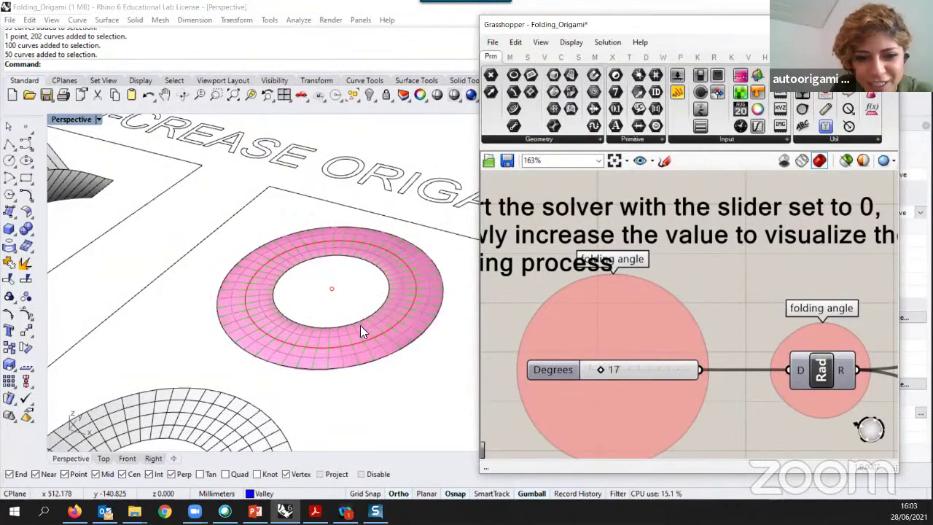
{"action": "right_click_drag", "start_coordinate": [320, 297], "coordinate": [288, 218]}
{"action": "scroll", "coordinate": [291, 221], "scroll_direction": "up", "scroll_amount": 2}
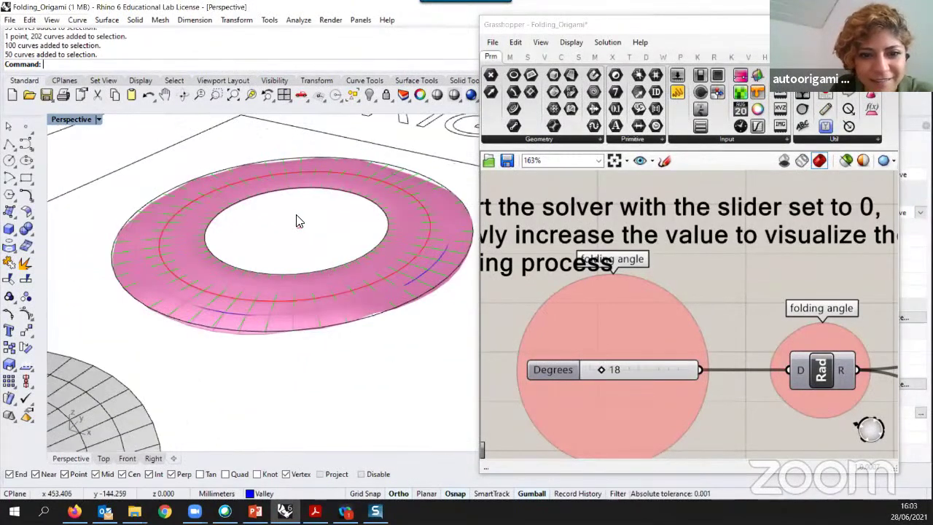
- Raise the folding angle in stages to 49 and 75 degrees and inspect the folded ring from the side
{"action": "left_click_drag", "start_coordinate": [604, 370], "coordinate": [623, 370]}
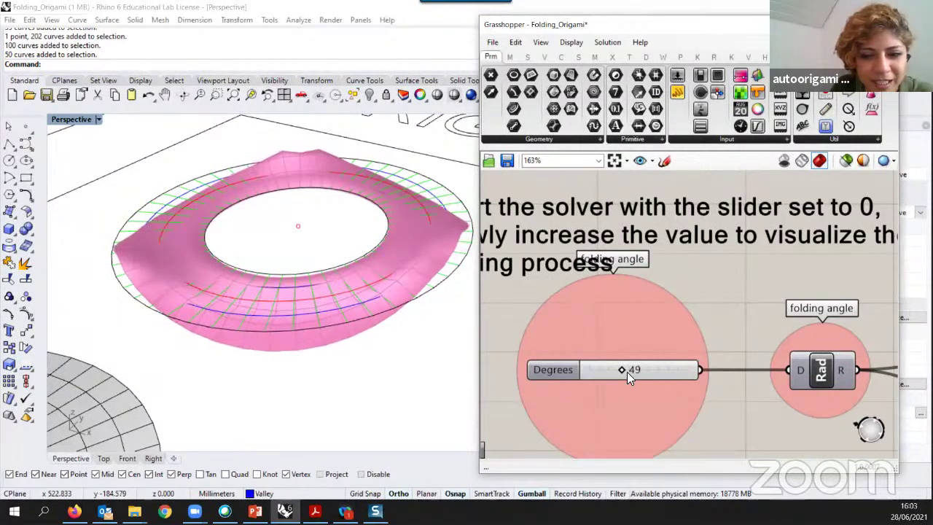
{"action": "left_click_drag", "start_coordinate": [629, 369], "coordinate": [640, 369]}
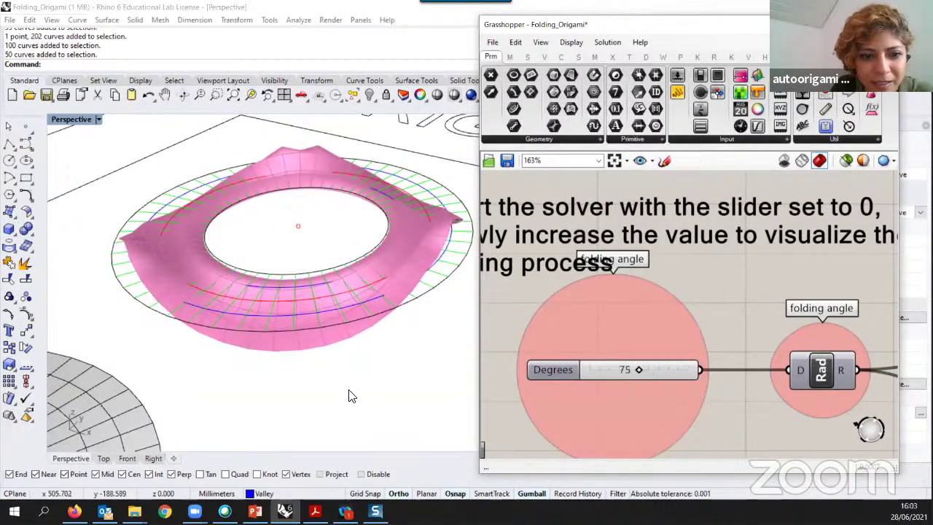
{"action": "right_click_drag", "start_coordinate": [348, 394], "coordinate": [370, 266]}
{"action": "scroll", "coordinate": [369, 267], "scroll_direction": "up", "scroll_amount": 2}
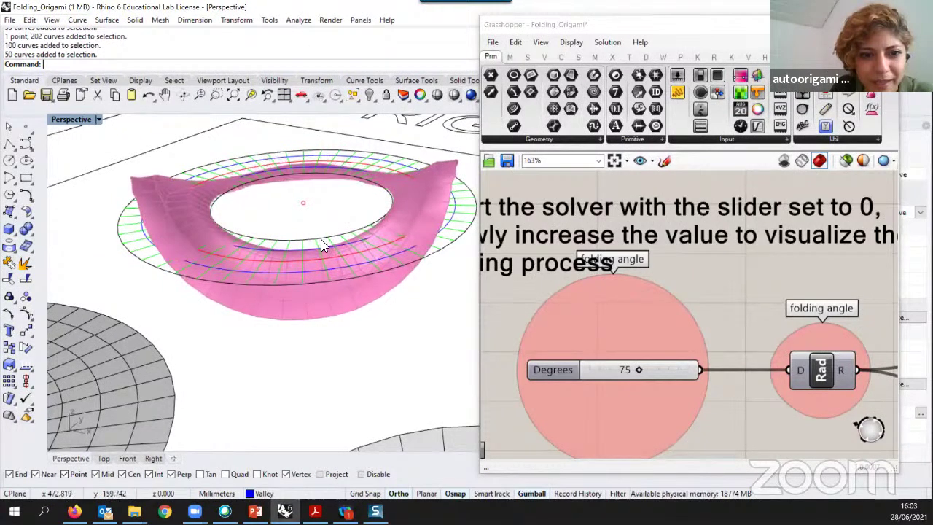
{"action": "right_click_drag", "start_coordinate": [293, 258], "coordinate": [285, 254]}
{"action": "scroll", "coordinate": [325, 242], "scroll_direction": "down", "scroll_amount": 4}
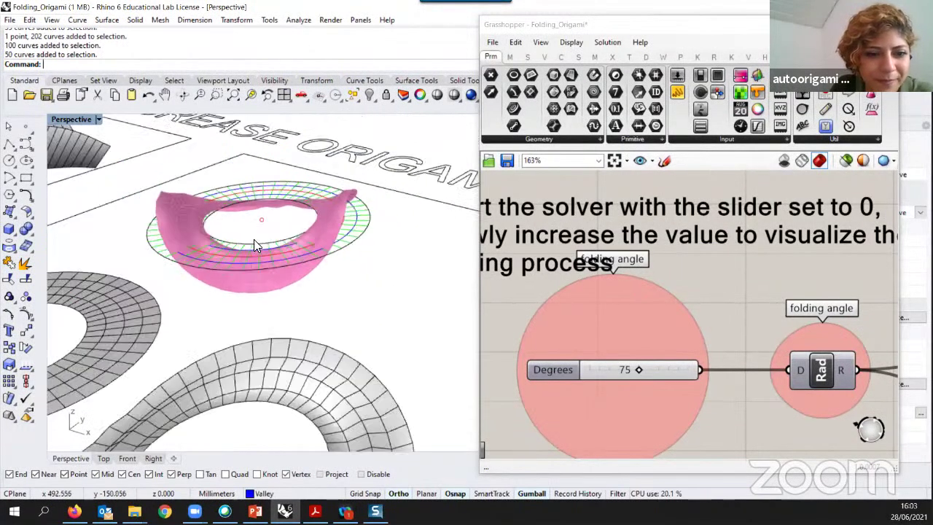
{"action": "scroll", "coordinate": [254, 239], "scroll_direction": "up", "scroll_amount": 3}
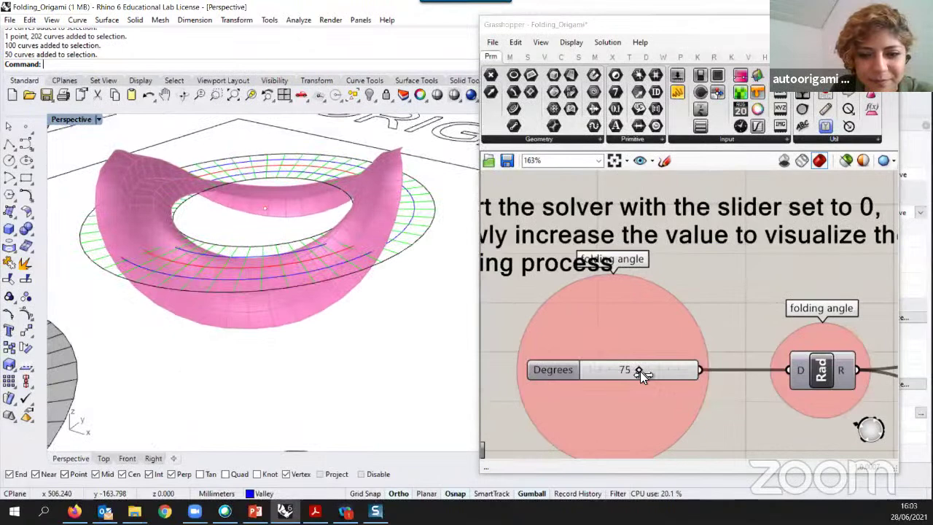
- Set the folding angle back to 0 degrees and reset the solver to flatten the ring mesh
{"action": "left_click_drag", "start_coordinate": [642, 371], "coordinate": [323, 333]}
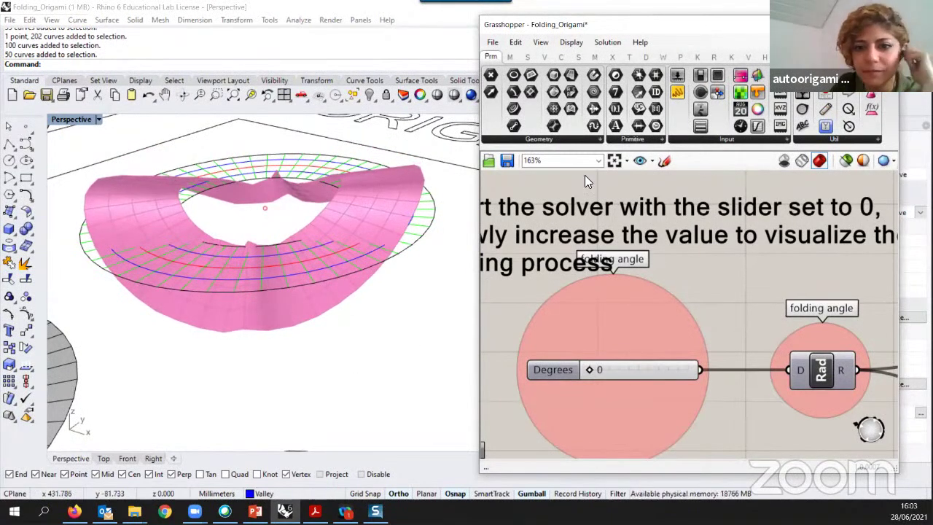
{"action": "scroll", "coordinate": [638, 312], "scroll_direction": "down", "scroll_amount": 5}
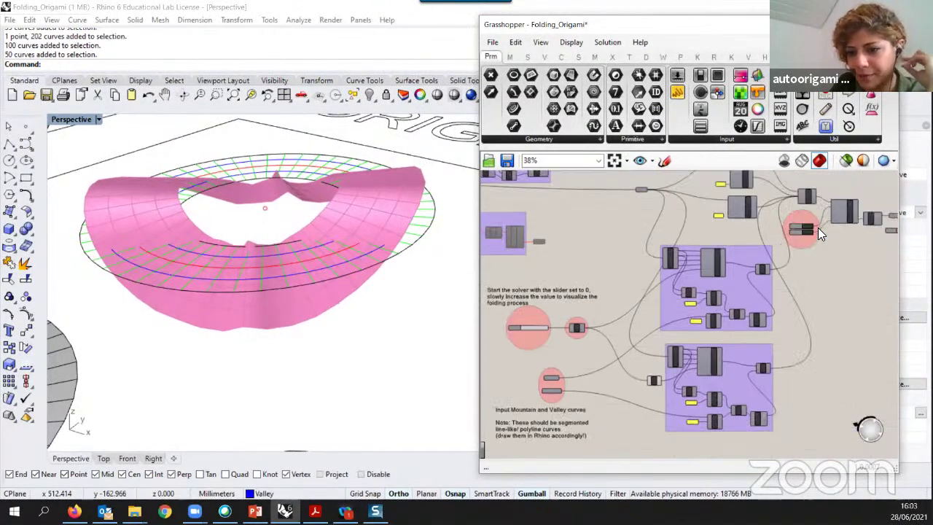
{"action": "scroll", "coordinate": [818, 232], "scroll_direction": "up", "scroll_amount": 3}
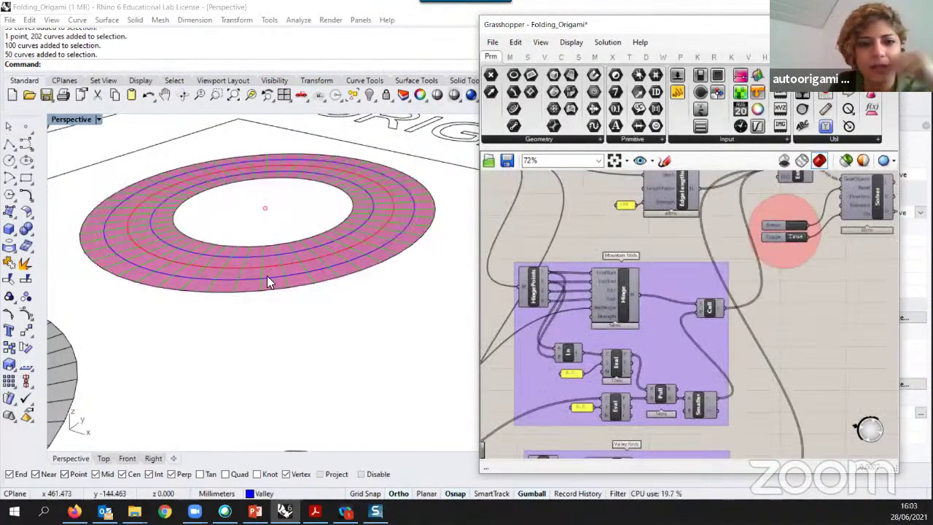
- Examine the full layout of straight and curved-crease example patterns together with their folded reference meshes
{"action": "scroll", "coordinate": [265, 259], "scroll_direction": "down", "scroll_amount": 5}
{"action": "scroll", "coordinate": [335, 371], "scroll_direction": "up", "scroll_amount": 3}
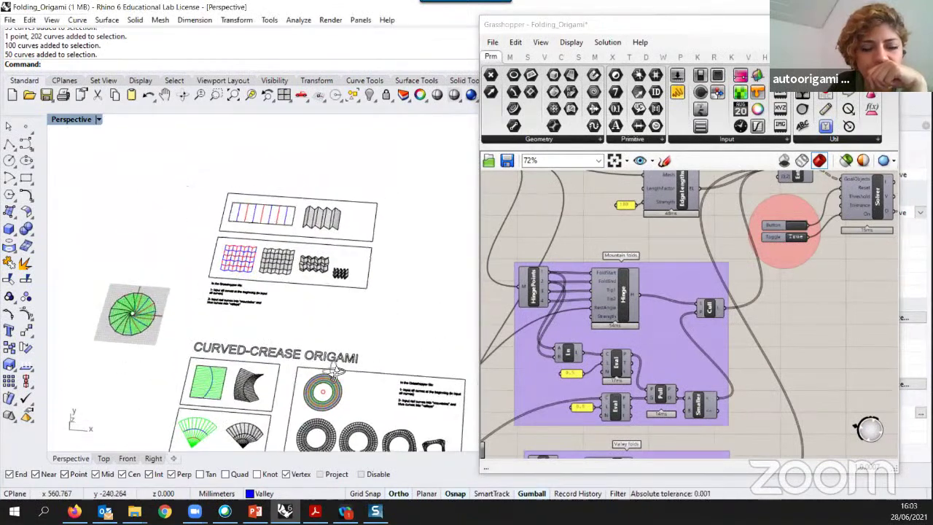
{"action": "right_click_drag", "start_coordinate": [334, 371], "coordinate": [302, 344]}
{"action": "scroll", "coordinate": [302, 344], "scroll_direction": "down", "scroll_amount": 3}
{"action": "scroll", "coordinate": [281, 400], "scroll_direction": "up", "scroll_amount": 6}
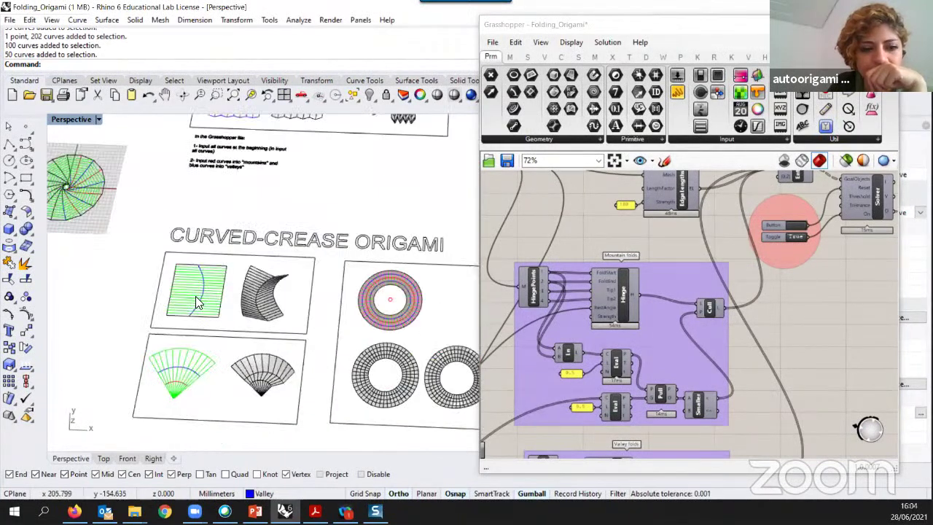
{"action": "scroll", "coordinate": [196, 297], "scroll_direction": "down", "scroll_amount": 6}
{"action": "scroll", "coordinate": [344, 284], "scroll_direction": "up", "scroll_amount": 4}
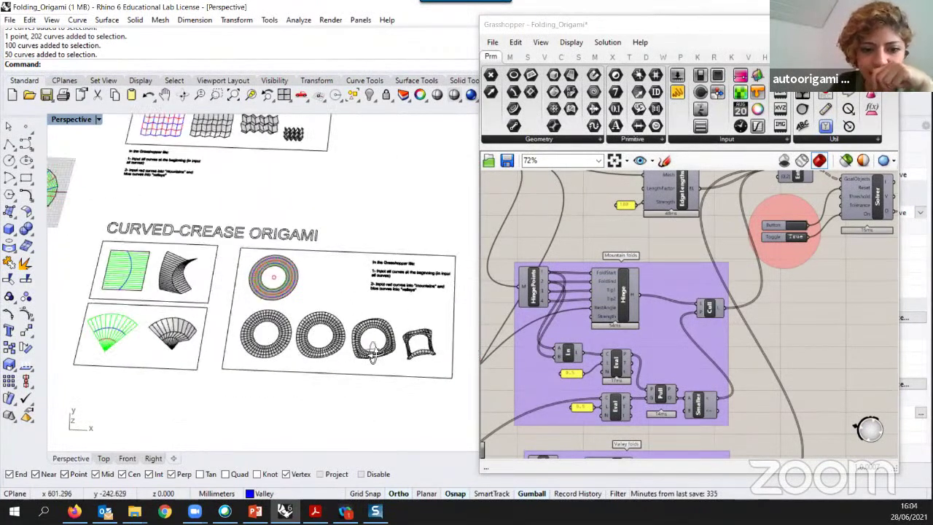
{"action": "scroll", "coordinate": [372, 351], "scroll_direction": "down", "scroll_amount": 1}
{"action": "scroll", "coordinate": [124, 317], "scroll_direction": "up", "scroll_amount": 4}
{"action": "scroll", "coordinate": [167, 298], "scroll_direction": "down", "scroll_amount": 2}
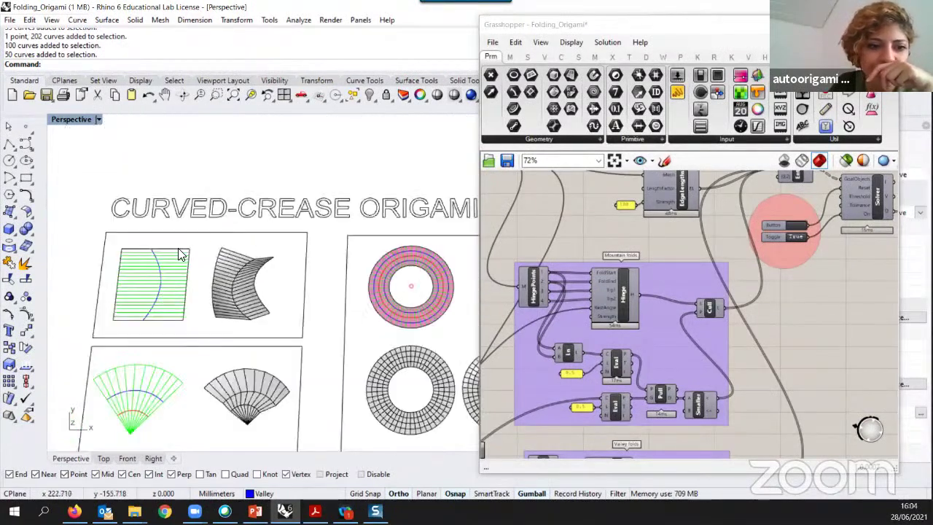
{"action": "scroll", "coordinate": [175, 269], "scroll_direction": "down", "scroll_amount": 3}
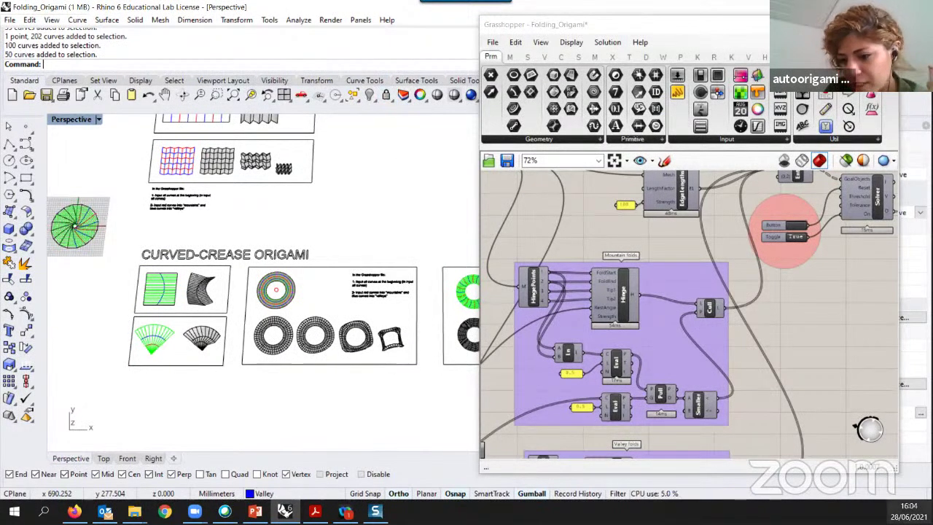
{"action": "right_click_drag", "start_coordinate": [300, 404], "coordinate": [253, 320]}
{"action": "scroll", "coordinate": [261, 400], "scroll_direction": "down", "scroll_amount": 10}
{"action": "scroll", "coordinate": [254, 319], "scroll_direction": "up", "scroll_amount": 11}
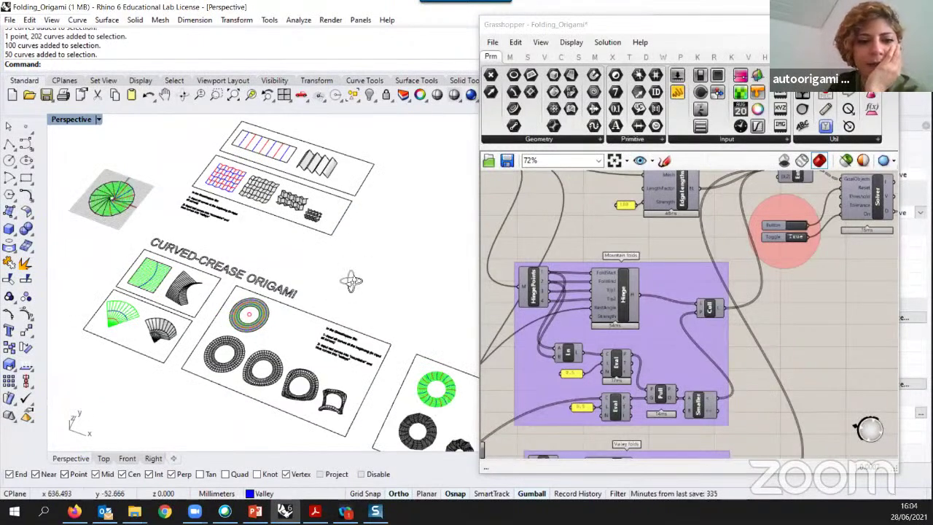
{"action": "right_click_drag", "start_coordinate": [350, 282], "coordinate": [272, 282]}
{"action": "scroll", "coordinate": [271, 280], "scroll_direction": "up", "scroll_amount": 2}
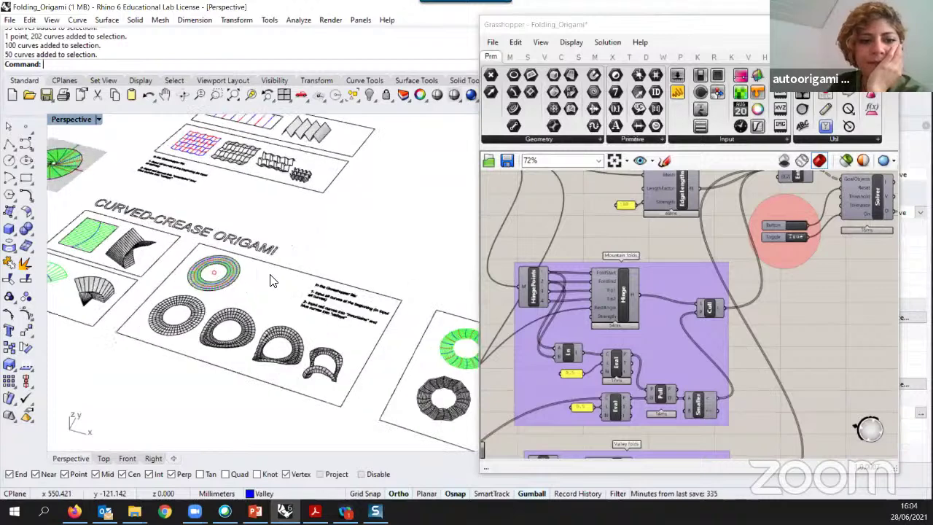
{"action": "scroll", "coordinate": [275, 281], "scroll_direction": "down", "scroll_amount": 2}
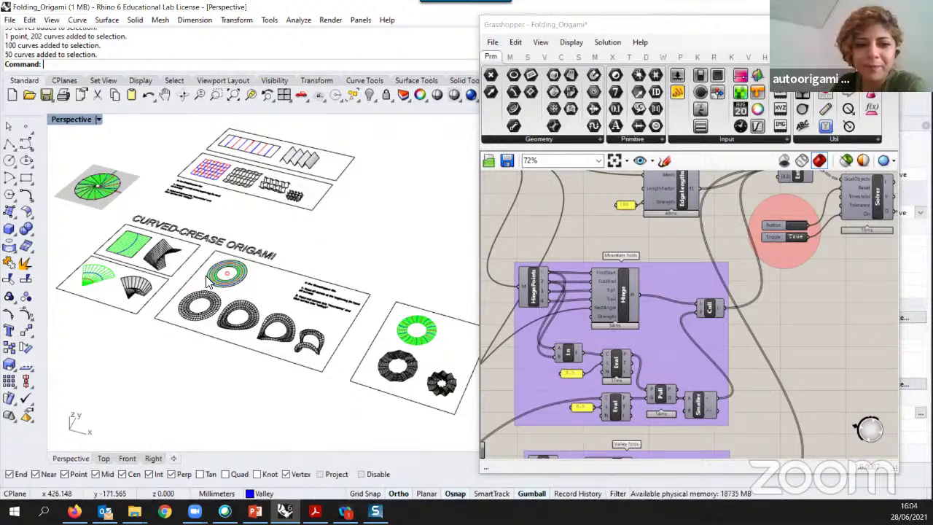
- Examine the crease lines of the flat concentric ring pattern up close in the Perspective view
{"action": "scroll", "coordinate": [243, 286], "scroll_direction": "up", "scroll_amount": 3}
{"action": "scroll", "coordinate": [226, 290], "scroll_direction": "up", "scroll_amount": 2}
{"action": "scroll", "coordinate": [214, 293], "scroll_direction": "up", "scroll_amount": 3}
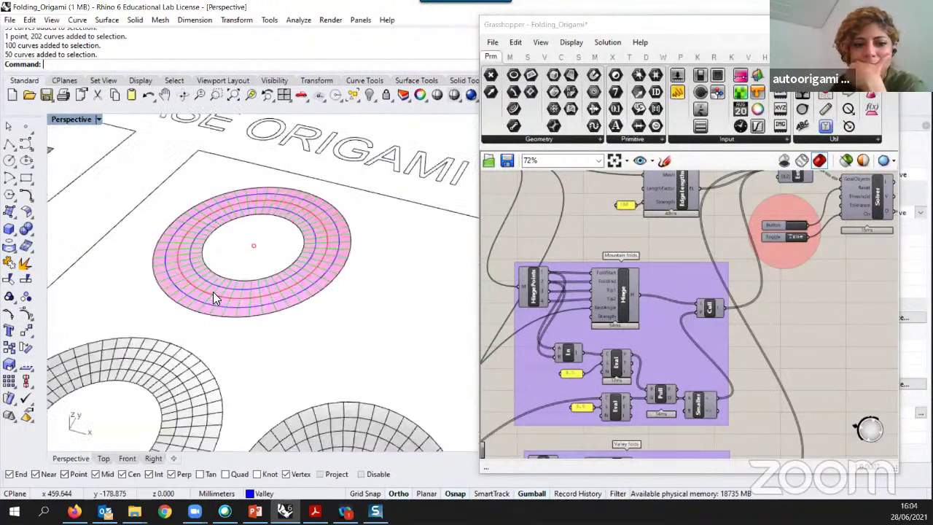
{"action": "scroll", "coordinate": [212, 297], "scroll_direction": "down", "scroll_amount": 3}
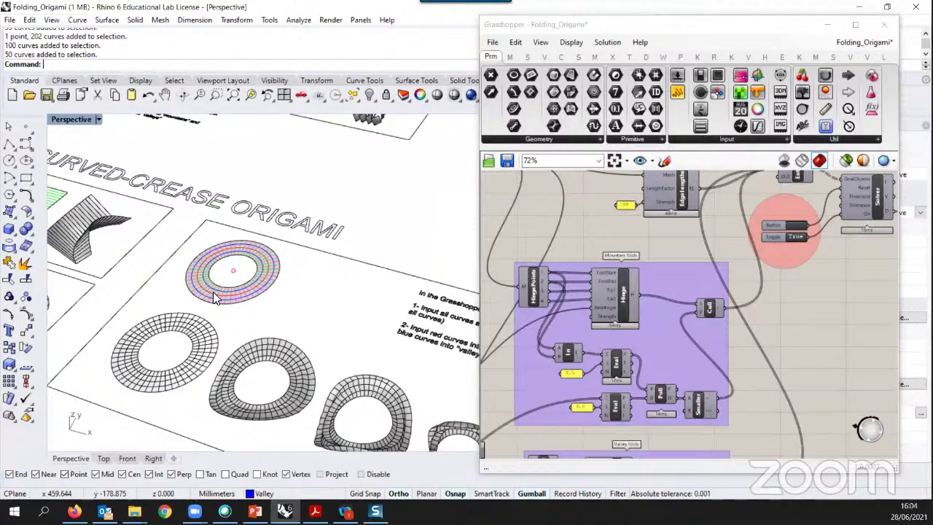
{"action": "scroll", "coordinate": [213, 291], "scroll_direction": "down", "scroll_amount": 2}
{"action": "scroll", "coordinate": [213, 297], "scroll_direction": "up", "scroll_amount": 4}
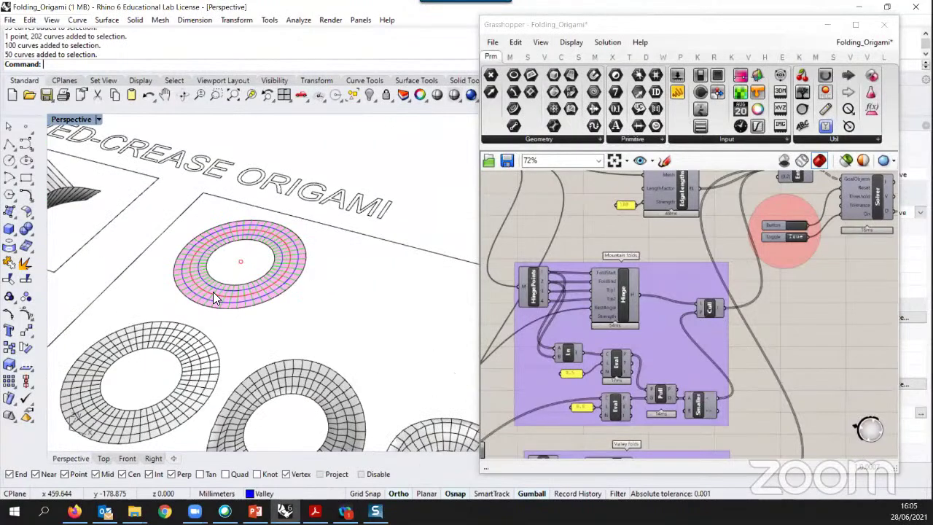
{"action": "scroll", "coordinate": [213, 290], "scroll_direction": "down", "scroll_amount": 3}
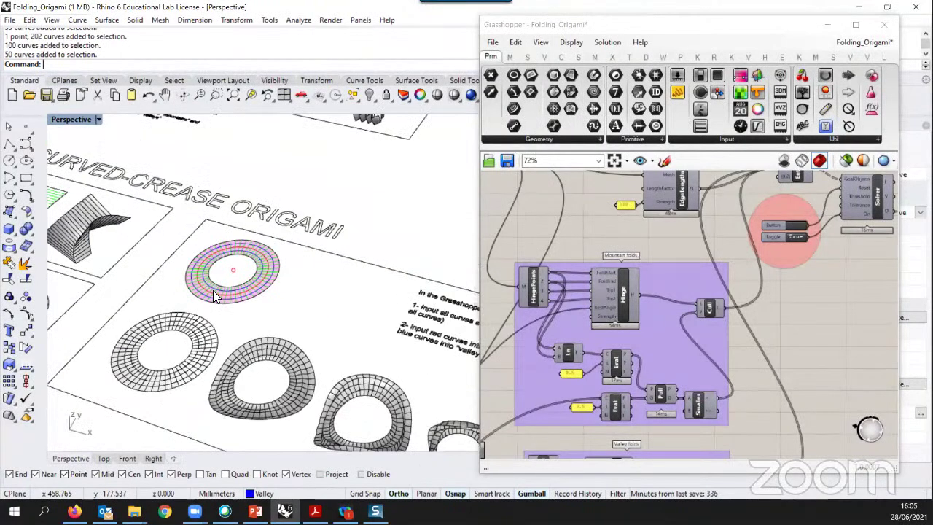
- Examine the row of progressively folded ring meshes from a low angle, including the most tightly folded one
{"action": "right_click_drag", "start_coordinate": [384, 410], "coordinate": [319, 248]}
{"action": "scroll", "coordinate": [319, 247], "scroll_direction": "up", "scroll_amount": 3}
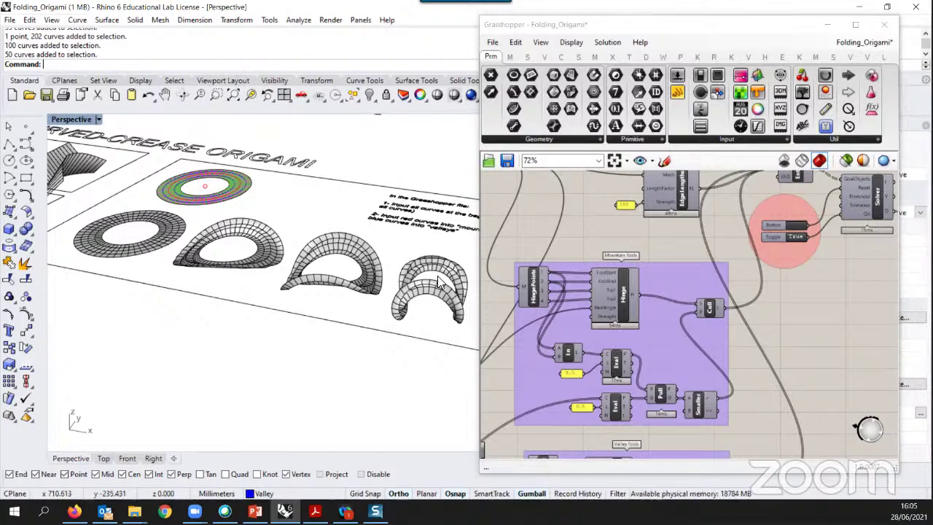
{"action": "right_click_drag", "start_coordinate": [349, 398], "coordinate": [421, 286]}
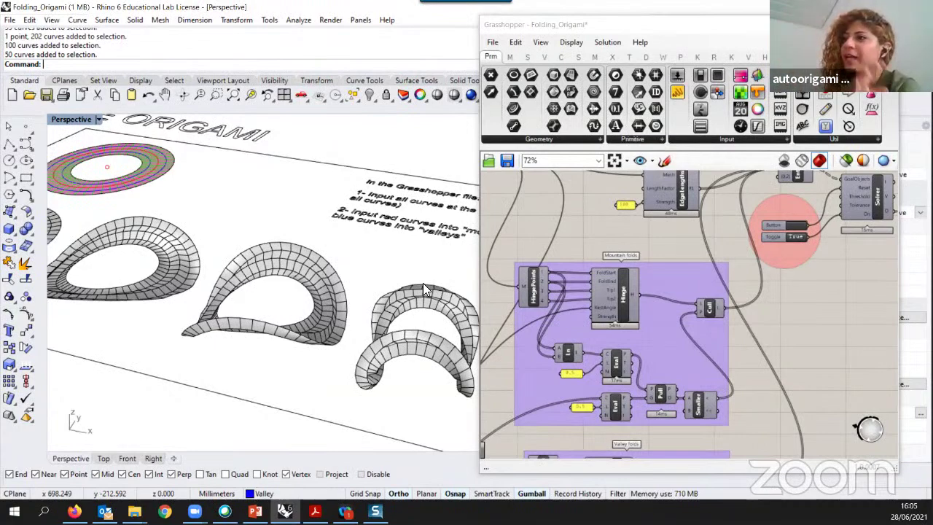
{"action": "scroll", "coordinate": [219, 314], "scroll_direction": "down", "scroll_amount": 5}
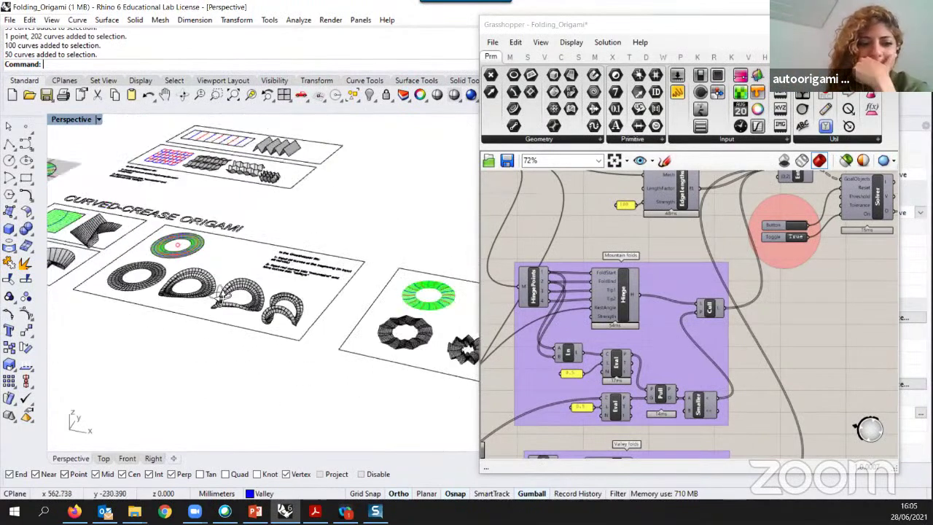
{"action": "scroll", "coordinate": [196, 333], "scroll_direction": "up", "scroll_amount": 9}
{"action": "scroll", "coordinate": [159, 312], "scroll_direction": "down", "scroll_amount": 7}
{"action": "scroll", "coordinate": [335, 379], "scroll_direction": "up", "scroll_amount": 13}
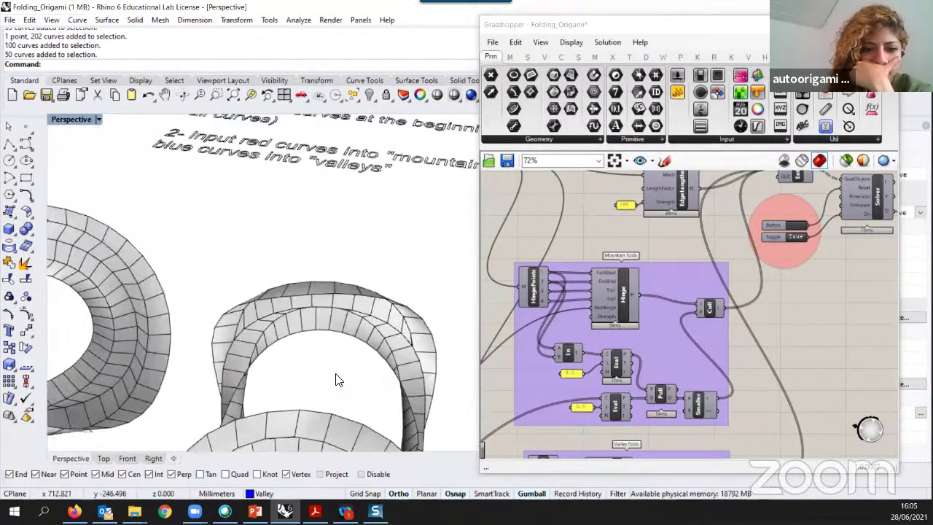
{"action": "scroll", "coordinate": [342, 370], "scroll_direction": "down", "scroll_amount": 7}
{"action": "scroll", "coordinate": [344, 376], "scroll_direction": "down", "scroll_amount": 3}
{"action": "scroll", "coordinate": [219, 247], "scroll_direction": "up", "scroll_amount": 6}
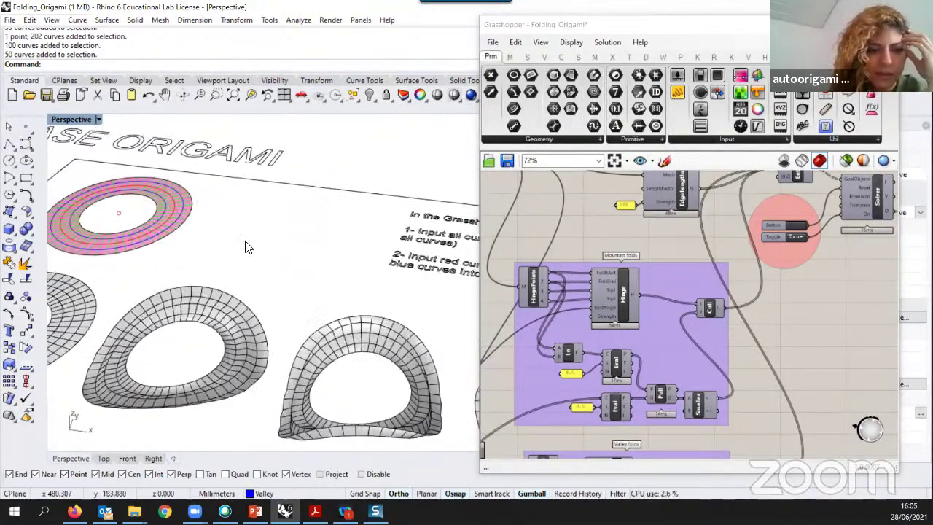
{"action": "scroll", "coordinate": [226, 252], "scroll_direction": "down", "scroll_amount": 5}
{"action": "scroll", "coordinate": [235, 255], "scroll_direction": "up", "scroll_amount": 2}
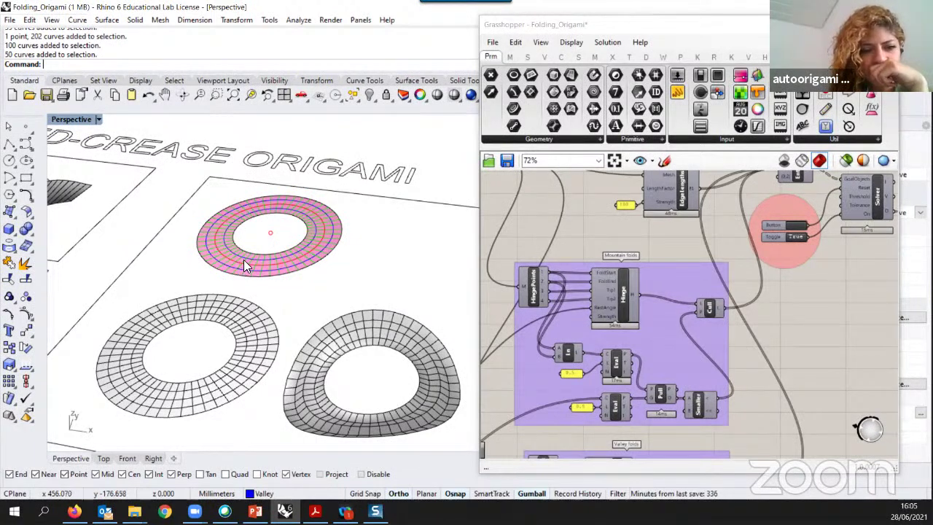
- Compare the flat ring crease pattern with its partially folded reference meshes from several viewing angles
{"action": "scroll", "coordinate": [253, 243], "scroll_direction": "down", "scroll_amount": 3}
{"action": "scroll", "coordinate": [259, 243], "scroll_direction": "up", "scroll_amount": 3}
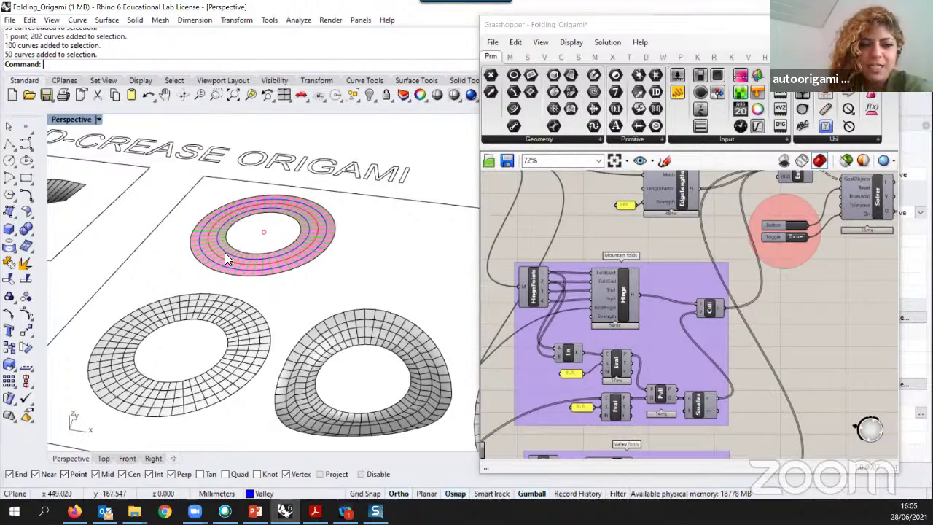
{"action": "scroll", "coordinate": [225, 252], "scroll_direction": "down", "scroll_amount": 3}
{"action": "right_click_drag", "start_coordinate": [344, 282], "coordinate": [292, 224]}
{"action": "scroll", "coordinate": [377, 298], "scroll_direction": "up", "scroll_amount": 5}
{"action": "scroll", "coordinate": [377, 298], "scroll_direction": "down", "scroll_amount": 5}
{"action": "scroll", "coordinate": [328, 269], "scroll_direction": "up", "scroll_amount": 5}
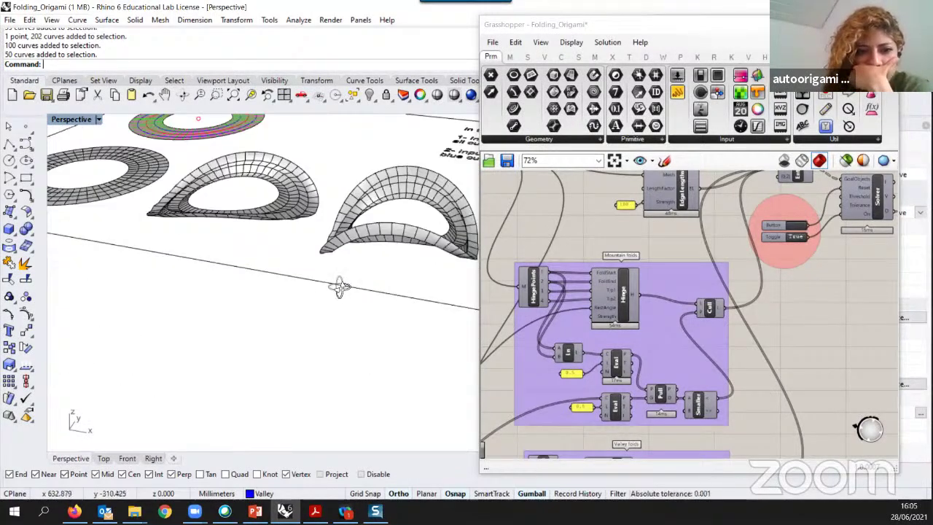
{"action": "scroll", "coordinate": [246, 236], "scroll_direction": "down", "scroll_amount": 4}
{"action": "scroll", "coordinate": [219, 233], "scroll_direction": "up", "scroll_amount": 2}
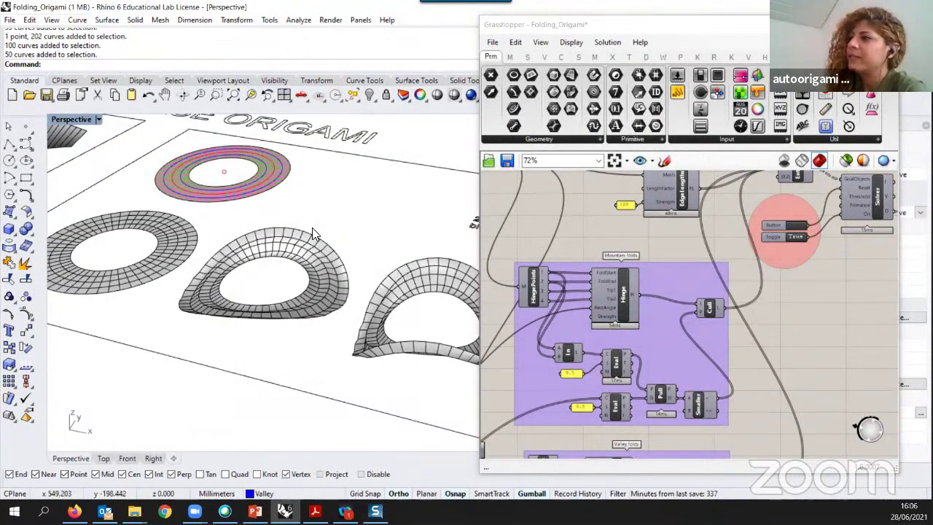
{"action": "right_click_drag", "start_coordinate": [213, 252], "coordinate": [205, 290]}
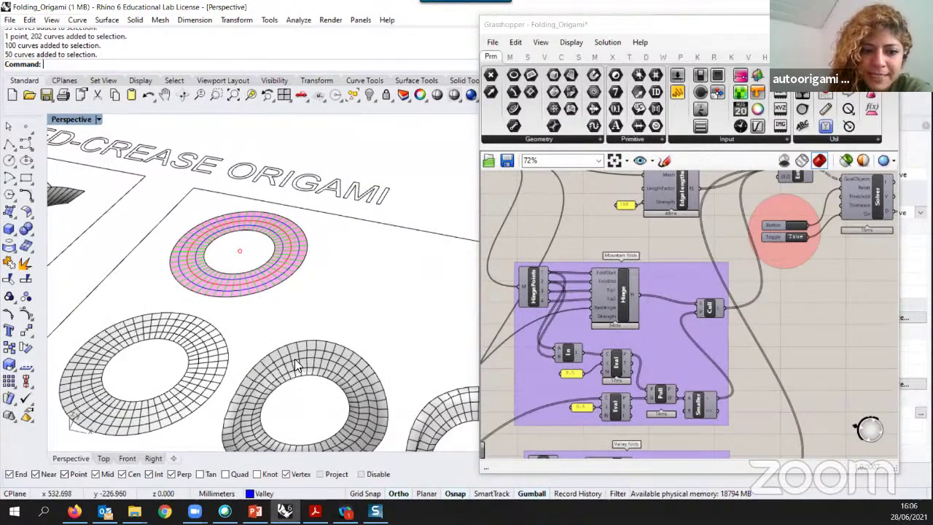
{"action": "scroll", "coordinate": [294, 359], "scroll_direction": "down", "scroll_amount": 2}
{"action": "scroll", "coordinate": [315, 331], "scroll_direction": "down", "scroll_amount": 2}
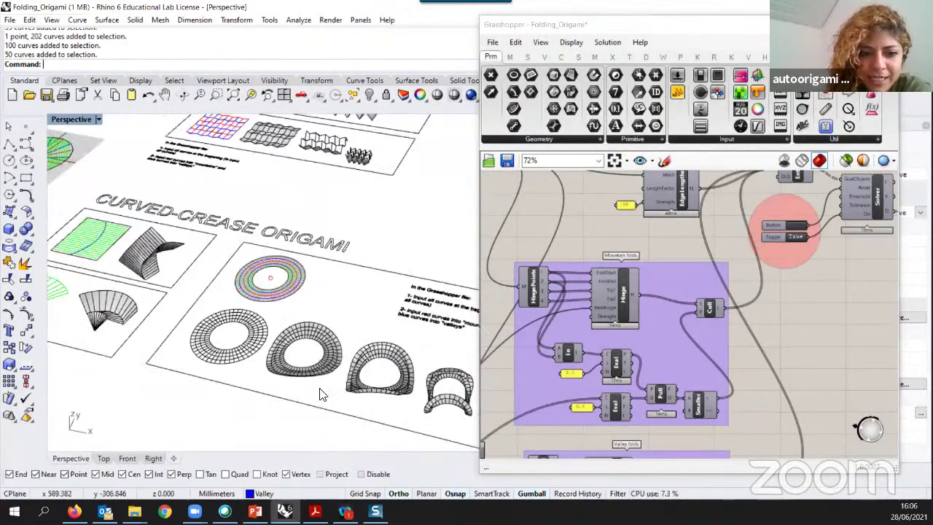
{"action": "scroll", "coordinate": [323, 394], "scroll_direction": "up", "scroll_amount": 2}
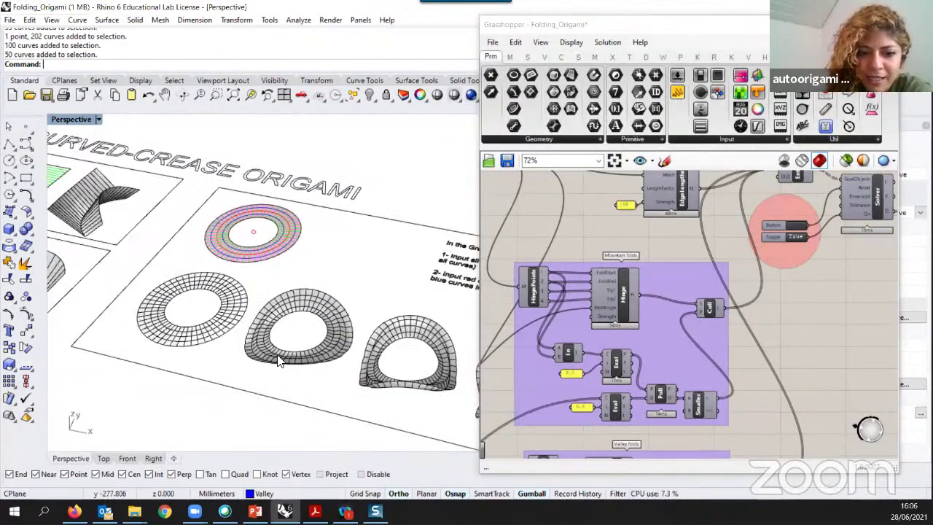
- Switch to the Top view and compare the plan outlines of the ring's folding stages, from flat to fully folded
{"action": "double_click", "coordinate": [65, 119]}
{"action": "double_click", "coordinate": [59, 120]}
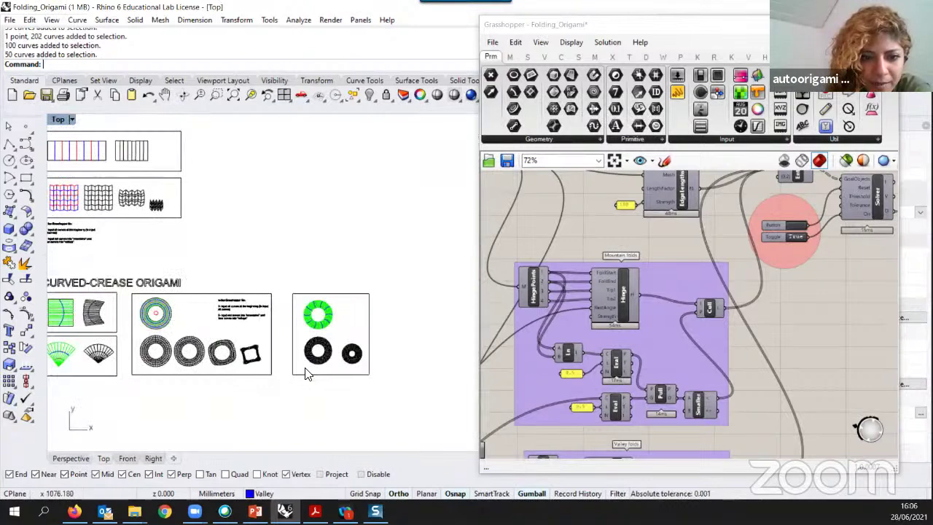
{"action": "scroll", "coordinate": [306, 374], "scroll_direction": "up", "scroll_amount": 5}
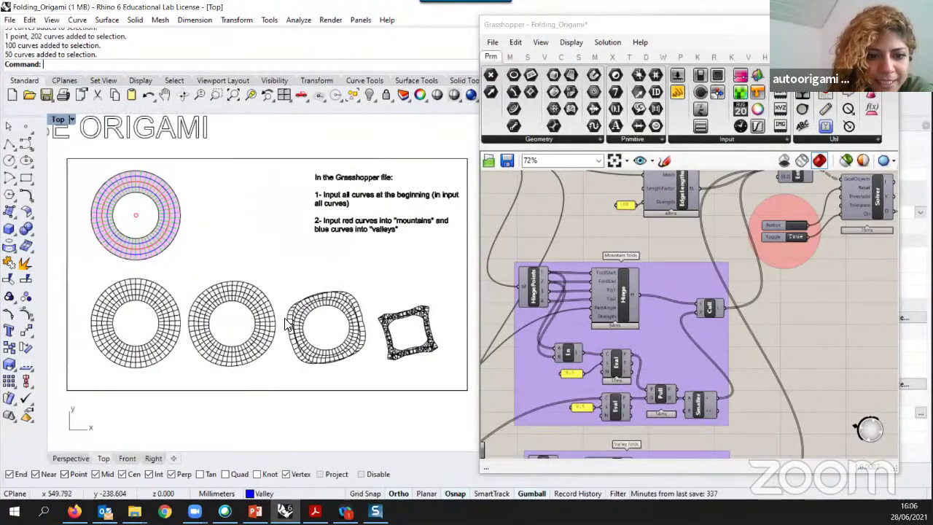
{"action": "scroll", "coordinate": [266, 319], "scroll_direction": "up", "scroll_amount": 1}
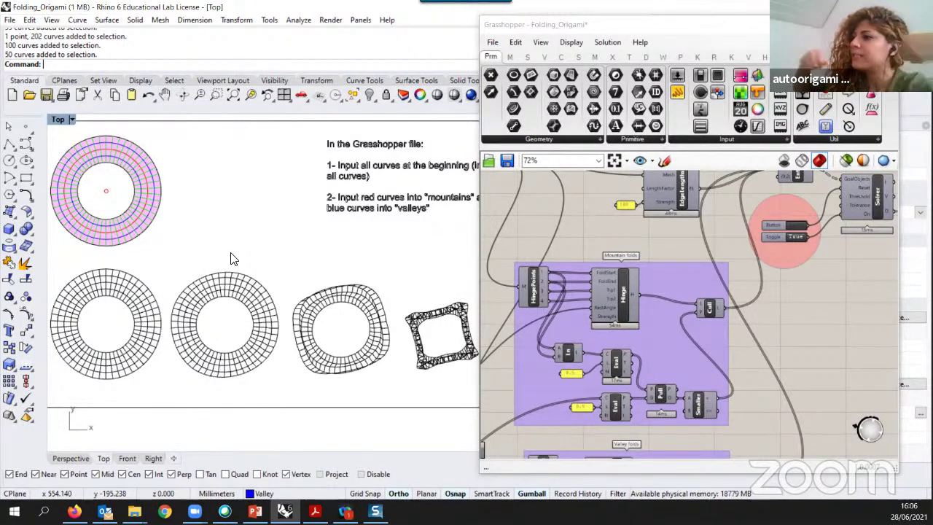
{"action": "scroll", "coordinate": [338, 272], "scroll_direction": "up", "scroll_amount": 2}
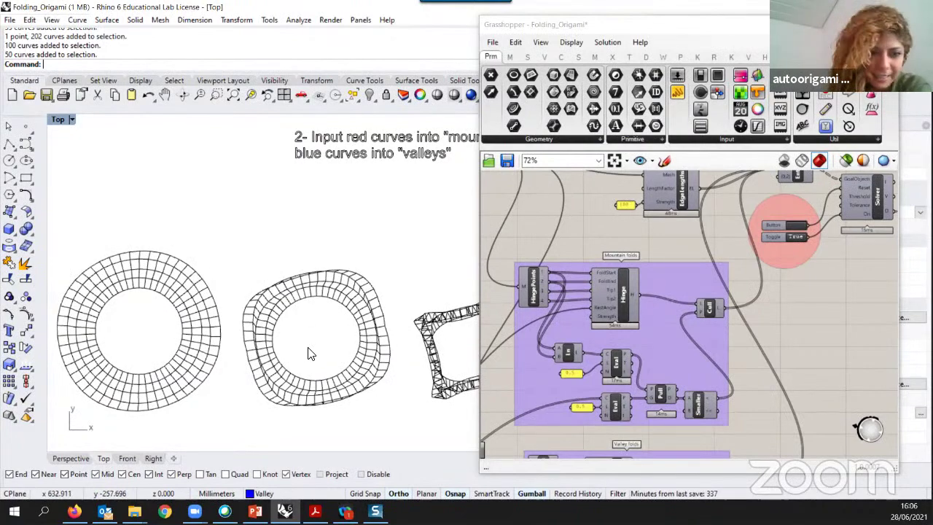
{"action": "scroll", "coordinate": [312, 353], "scroll_direction": "down", "scroll_amount": 5}
{"action": "scroll", "coordinate": [199, 351], "scroll_direction": "up", "scroll_amount": 3}
{"action": "scroll", "coordinate": [202, 352], "scroll_direction": "up", "scroll_amount": 2}
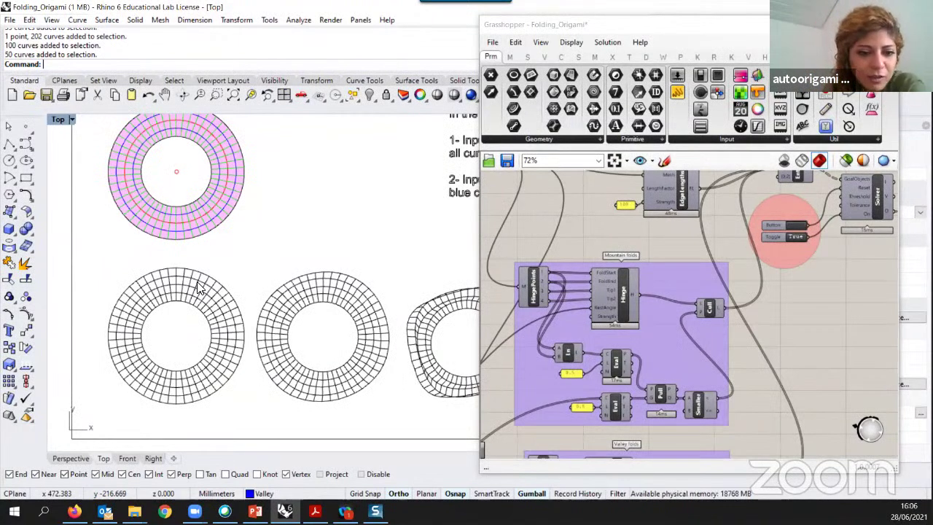
{"action": "scroll", "coordinate": [223, 343], "scroll_direction": "down", "scroll_amount": 3}
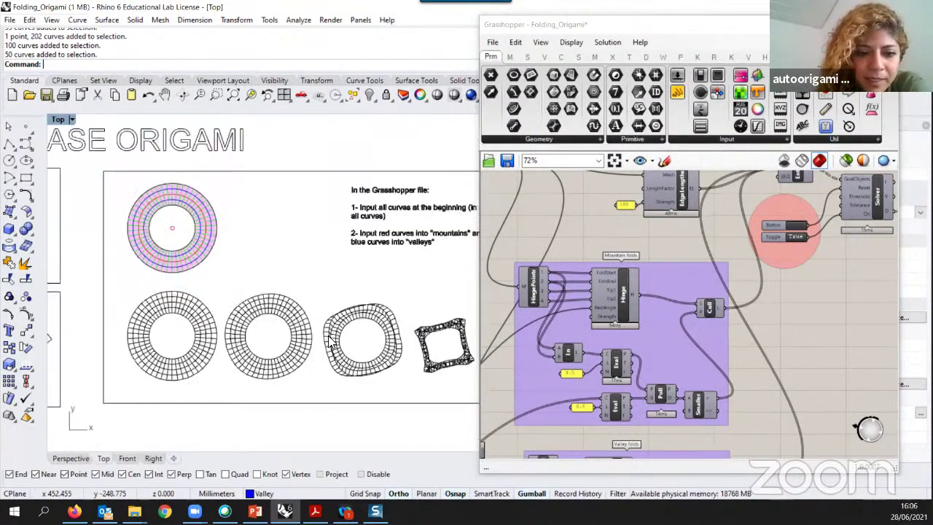
{"action": "scroll", "coordinate": [281, 340], "scroll_direction": "up", "scroll_amount": 3}
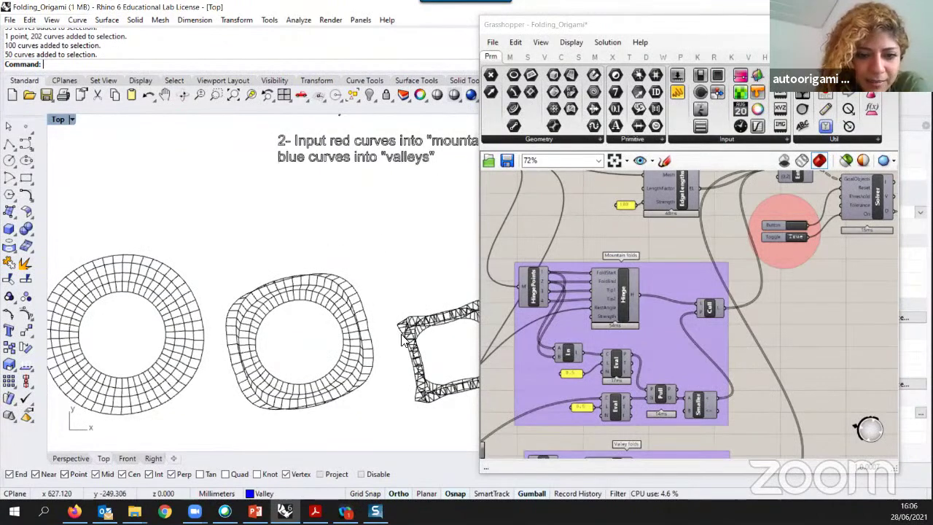
{"action": "scroll", "coordinate": [405, 340], "scroll_direction": "down", "scroll_amount": 2}
{"action": "scroll", "coordinate": [406, 340], "scroll_direction": "up", "scroll_amount": 3}
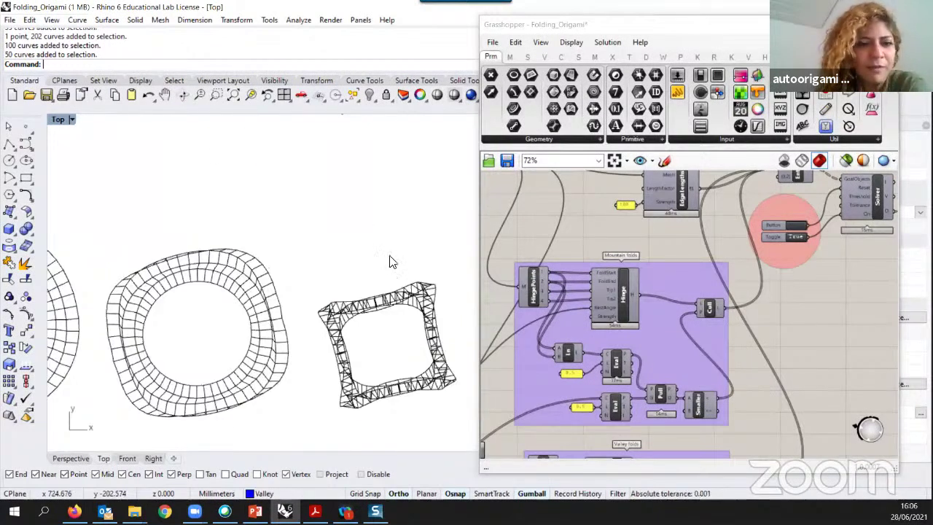
{"action": "scroll", "coordinate": [253, 333], "scroll_direction": "down", "scroll_amount": 1}
{"action": "scroll", "coordinate": [253, 333], "scroll_direction": "down", "scroll_amount": 4}
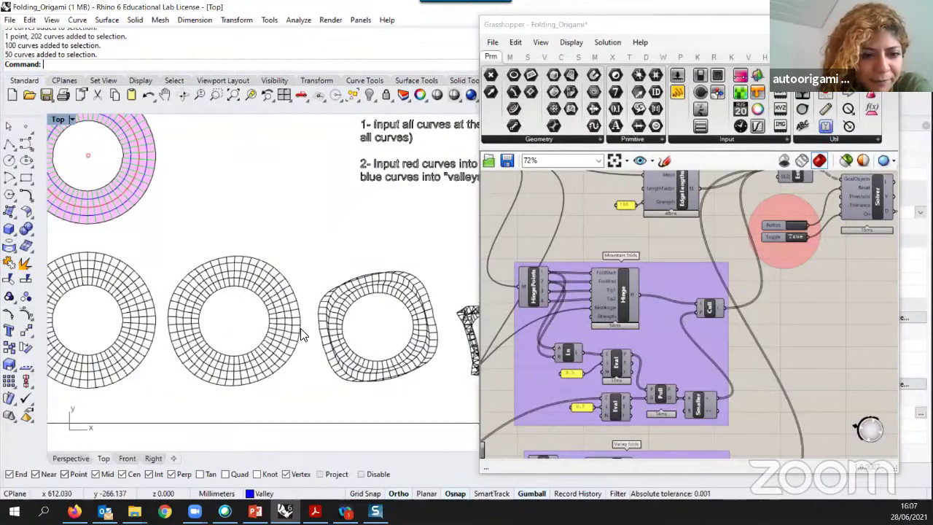
- Switch back to the maximized Perspective view and review the curved-crease examples and the straight-crease pleat patterns
{"action": "double_click", "coordinate": [57, 120]}
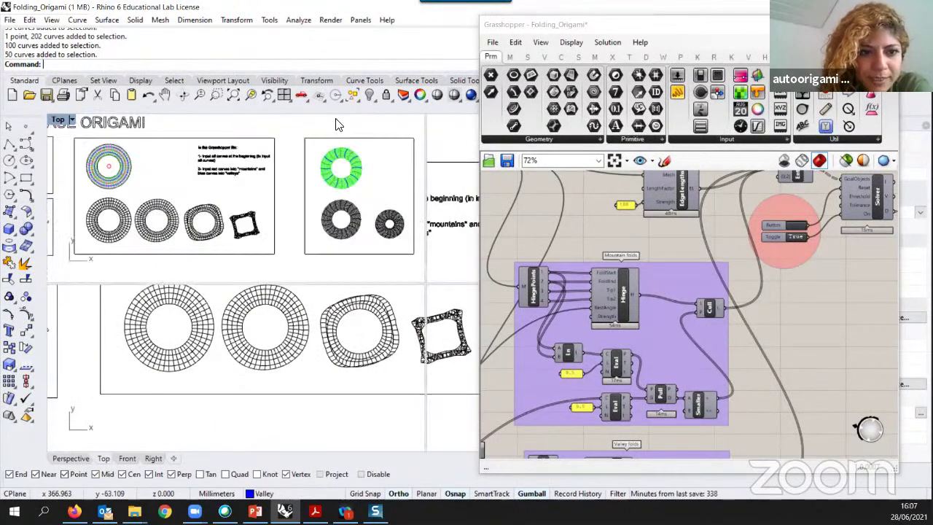
{"action": "double_click", "coordinate": [57, 120]}
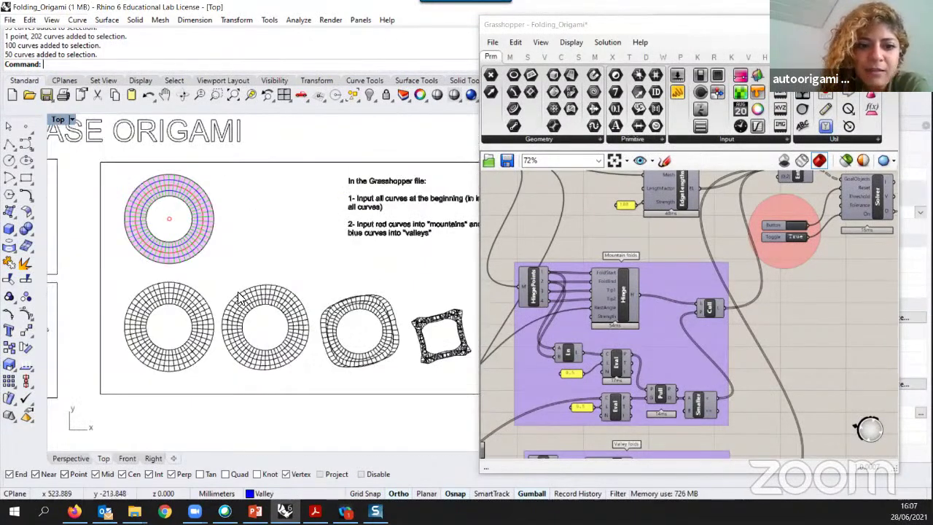
{"action": "scroll", "coordinate": [63, 140], "scroll_direction": "down", "scroll_amount": 2}
{"action": "scroll", "coordinate": [64, 140], "scroll_direction": "down", "scroll_amount": 2}
{"action": "double_click", "coordinate": [57, 120]}
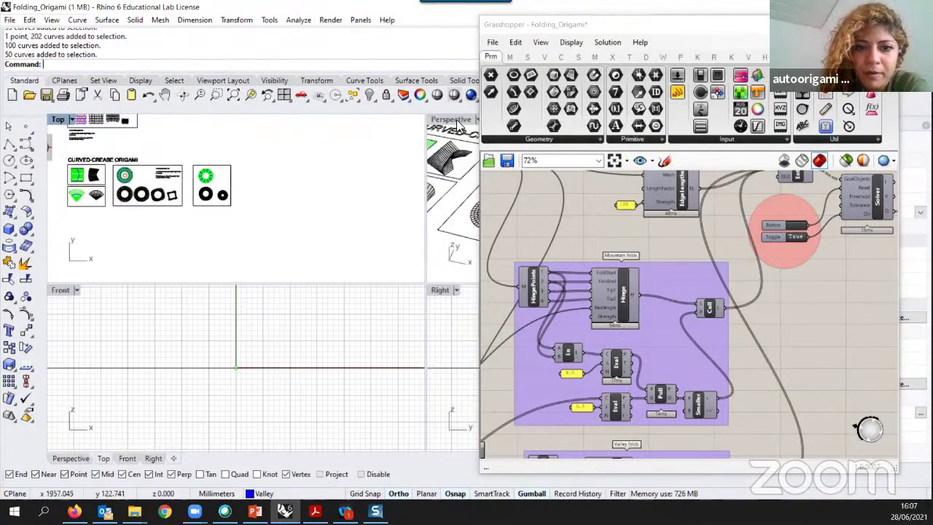
{"action": "double_click", "coordinate": [451, 120]}
{"action": "scroll", "coordinate": [391, 274], "scroll_direction": "down", "scroll_amount": 3}
{"action": "scroll", "coordinate": [391, 274], "scroll_direction": "up", "scroll_amount": 3}
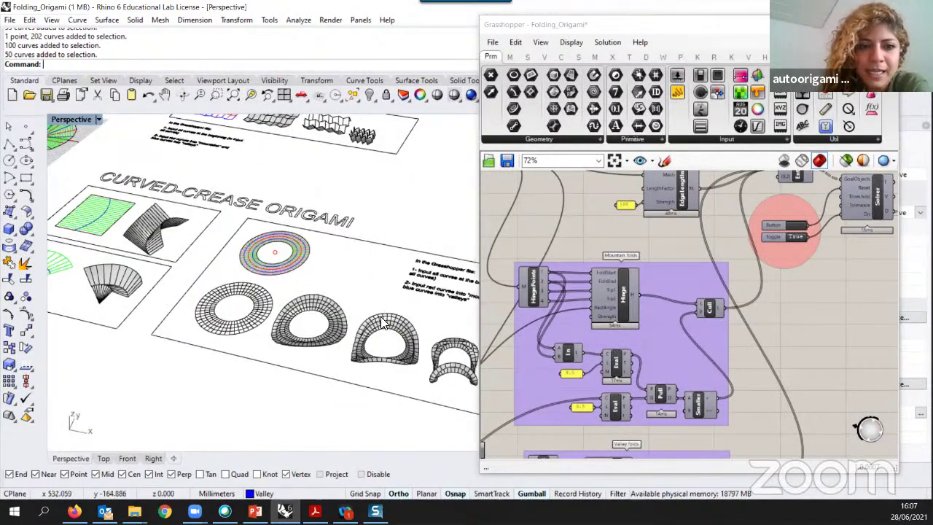
{"action": "scroll", "coordinate": [365, 288], "scroll_direction": "down", "scroll_amount": 2}
{"action": "scroll", "coordinate": [394, 307], "scroll_direction": "up", "scroll_amount": 4}
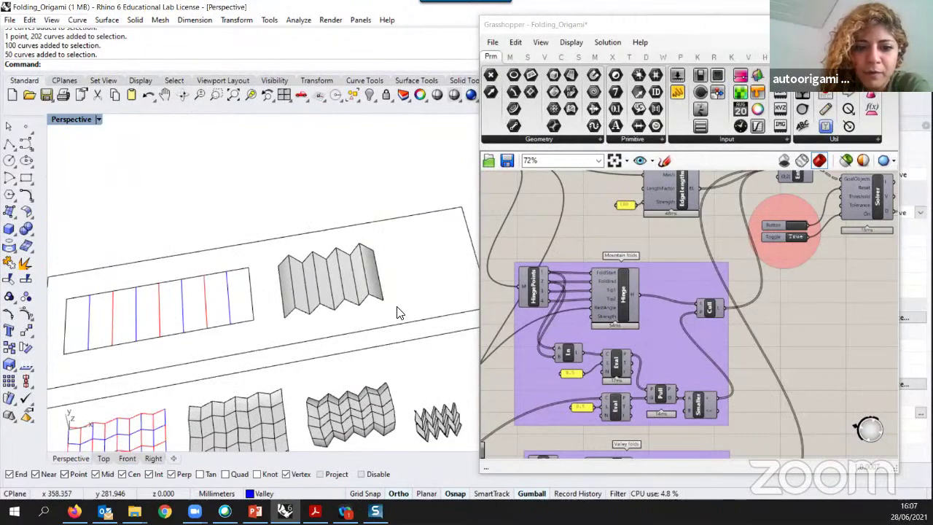
{"action": "scroll", "coordinate": [314, 318], "scroll_direction": "down", "scroll_amount": 4}
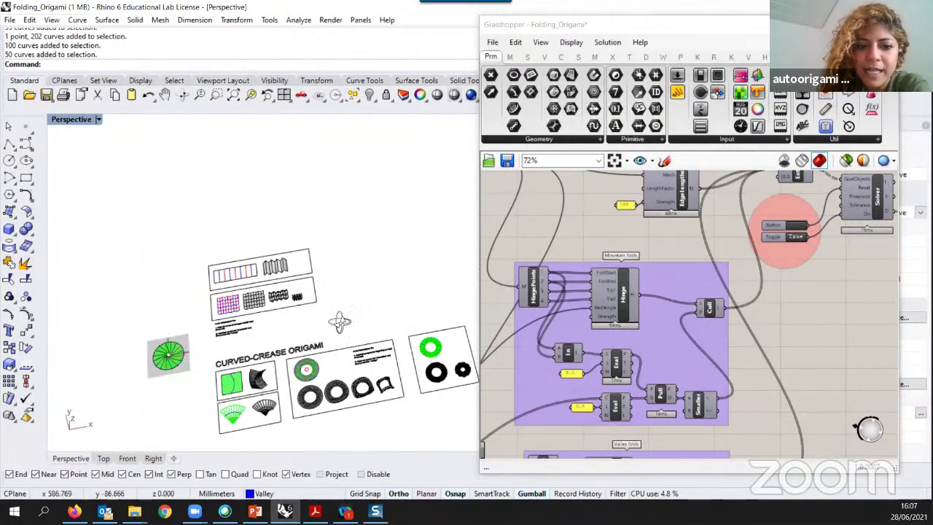
- Inspect the curvature of the two intermediate folded ring meshes beside the concentric crease pattern
{"action": "scroll", "coordinate": [320, 321], "scroll_direction": "up", "scroll_amount": 2}
{"action": "scroll", "coordinate": [310, 337], "scroll_direction": "up", "scroll_amount": 5}
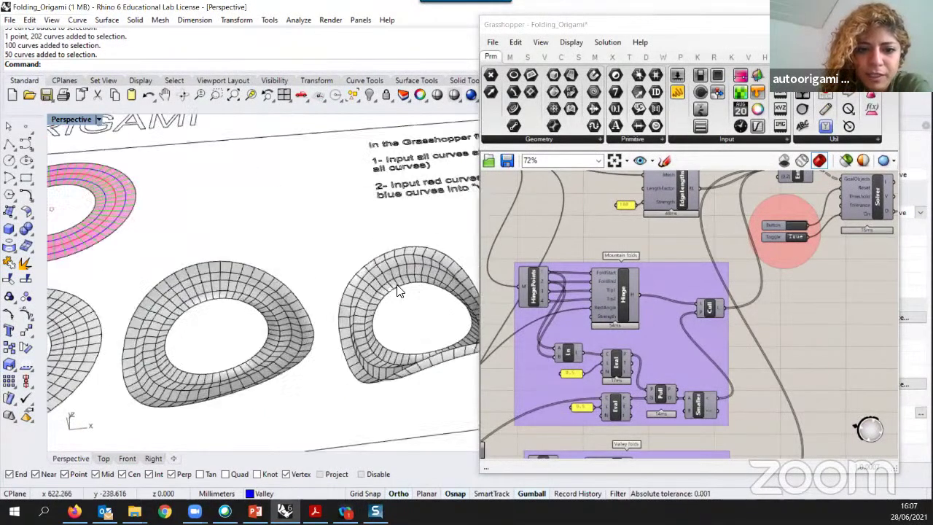
{"action": "scroll", "coordinate": [244, 244], "scroll_direction": "down", "scroll_amount": 3}
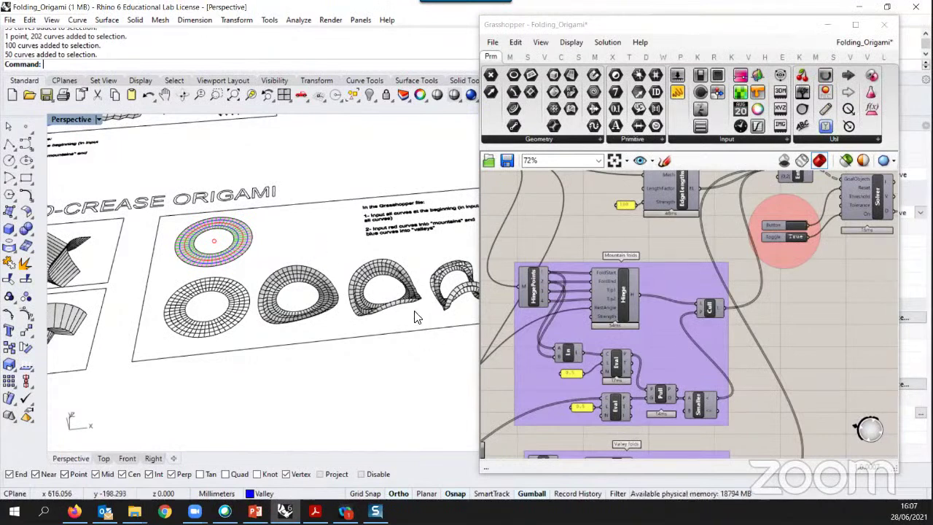
{"action": "scroll", "coordinate": [368, 256], "scroll_direction": "up", "scroll_amount": 2}
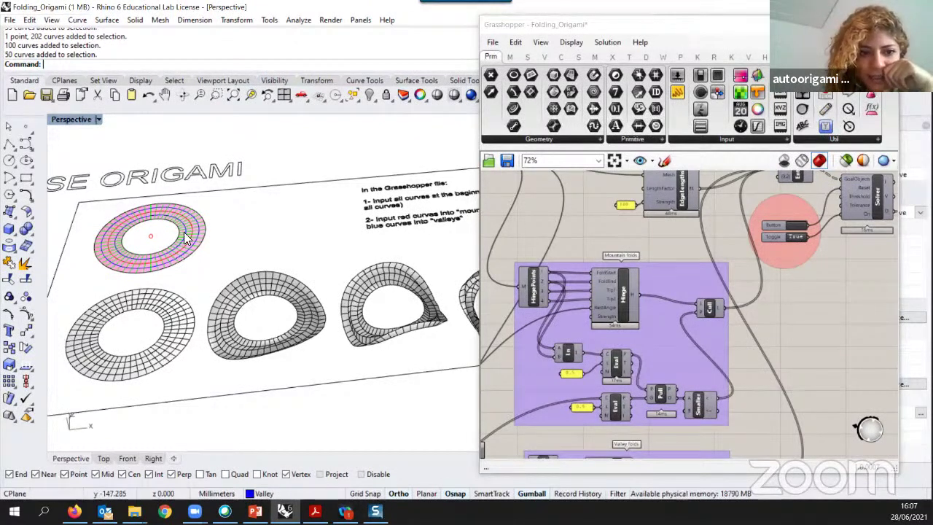
{"action": "right_click_drag", "start_coordinate": [208, 277], "coordinate": [191, 241]}
{"action": "scroll", "coordinate": [269, 292], "scroll_direction": "up", "scroll_amount": 3}
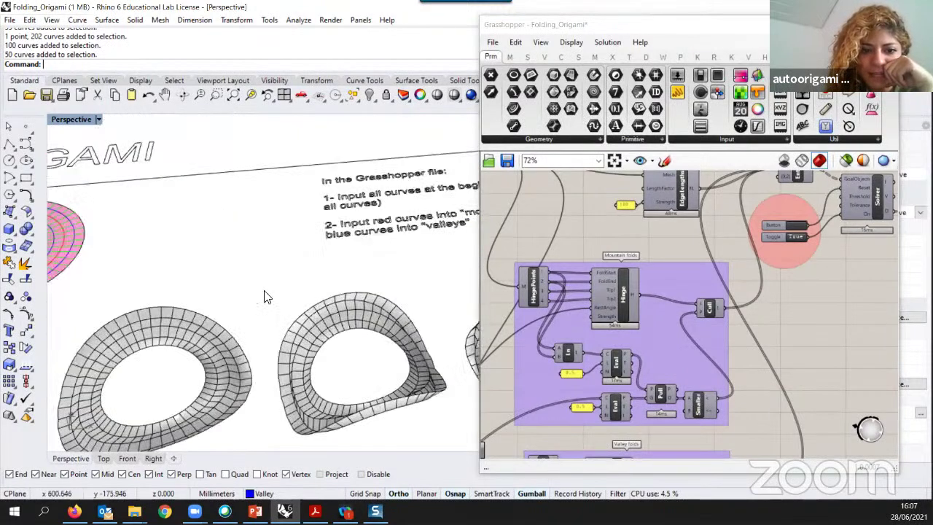
- Review the curved-crease and straight-crease example sheets, comparing the concentric ring crease pattern with its folding stages from several angles
{"action": "scroll", "coordinate": [296, 308], "scroll_direction": "down", "scroll_amount": 3}
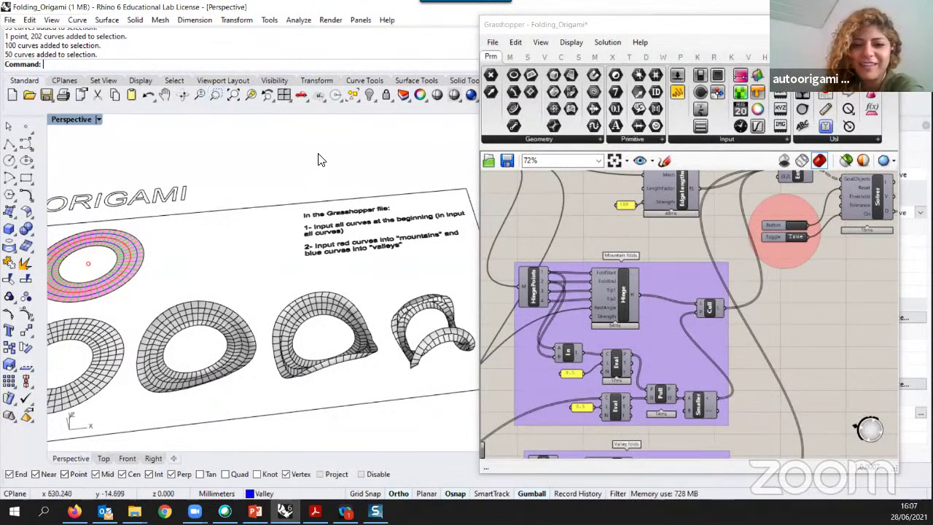
{"action": "scroll", "coordinate": [328, 237], "scroll_direction": "down", "scroll_amount": 5}
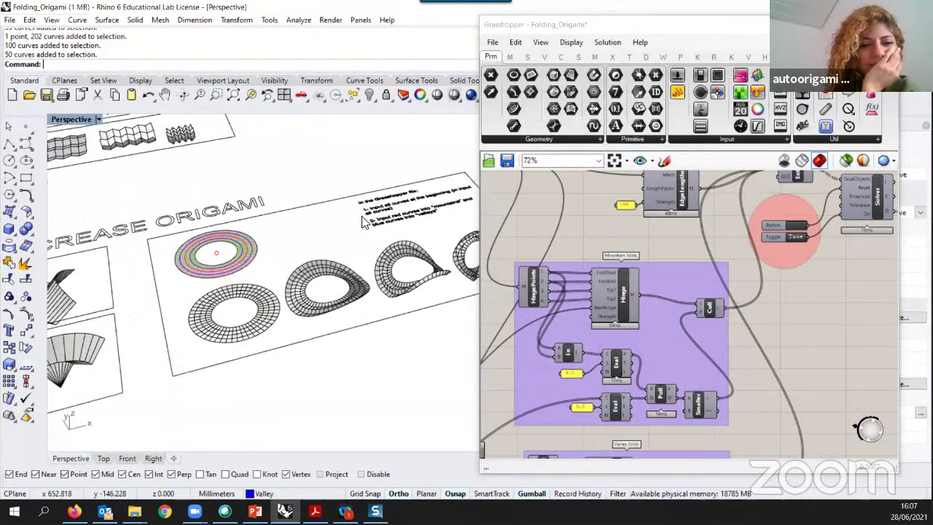
{"action": "scroll", "coordinate": [362, 222], "scroll_direction": "down", "scroll_amount": 3}
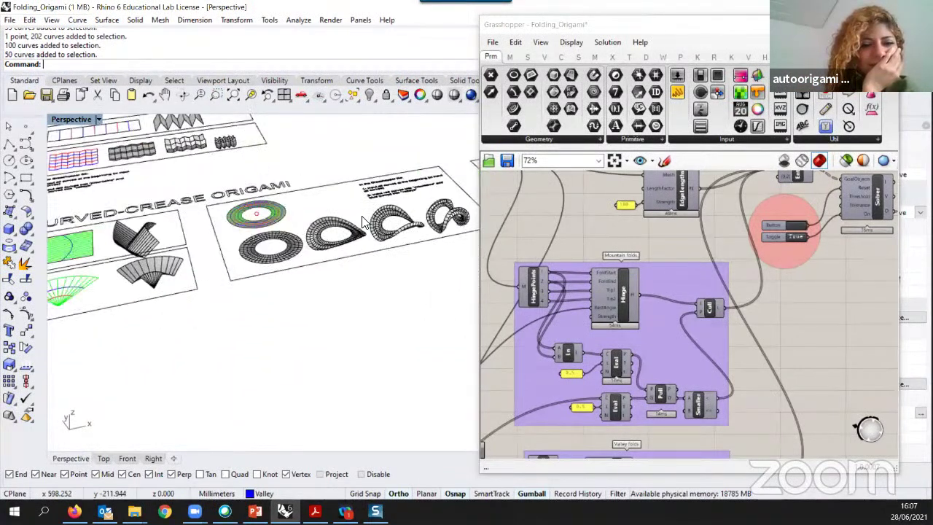
{"action": "scroll", "coordinate": [362, 223], "scroll_direction": "down", "scroll_amount": 2}
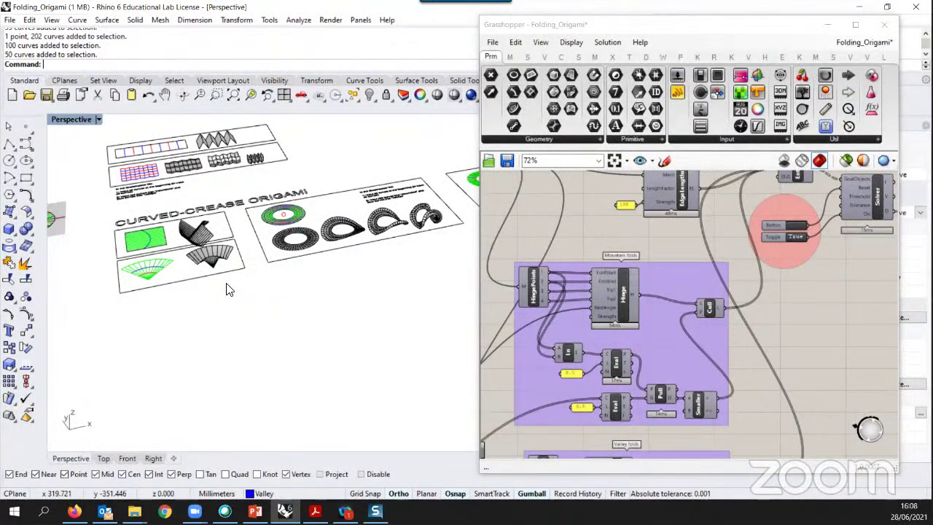
{"action": "right_click_drag", "start_coordinate": [240, 256], "coordinate": [208, 286]}
{"action": "scroll", "coordinate": [210, 284], "scroll_direction": "down", "scroll_amount": 3}
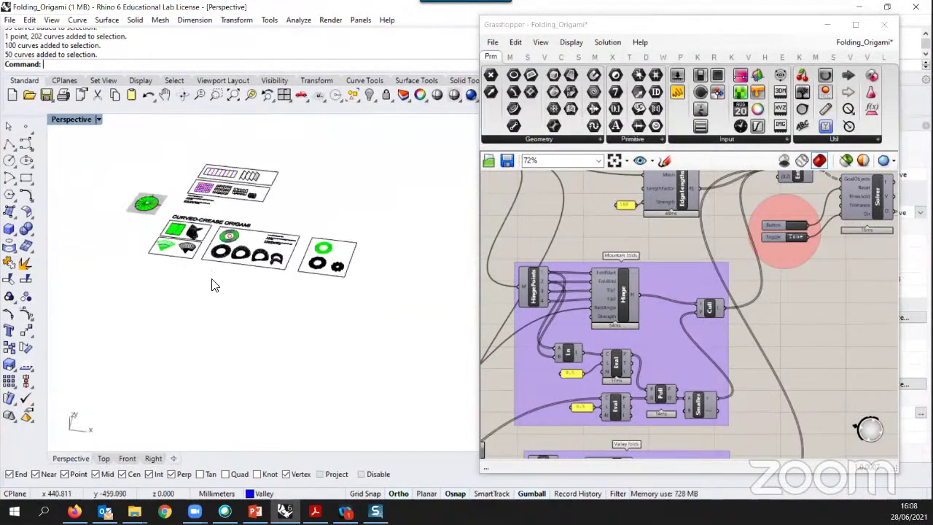
{"action": "scroll", "coordinate": [189, 274], "scroll_direction": "up", "scroll_amount": 8}
{"action": "scroll", "coordinate": [186, 268], "scroll_direction": "up", "scroll_amount": 2}
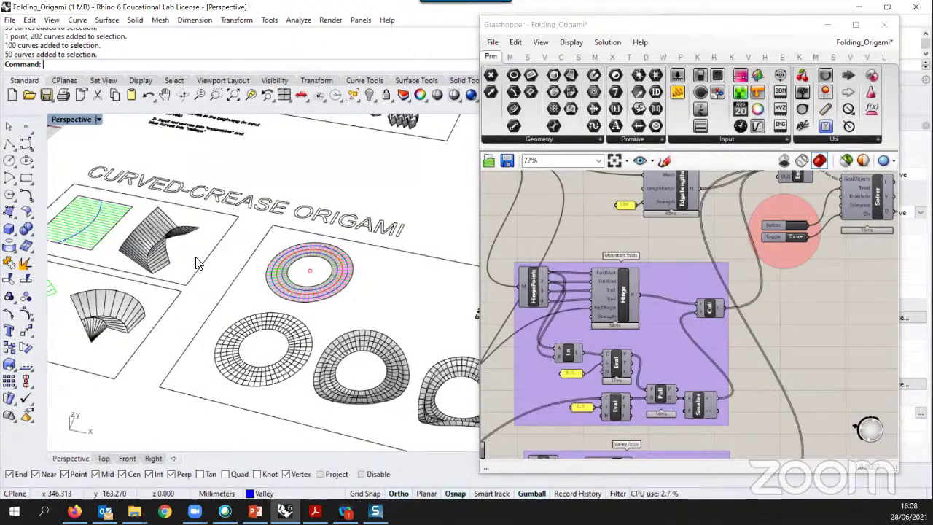
{"action": "scroll", "coordinate": [197, 262], "scroll_direction": "down", "scroll_amount": 3}
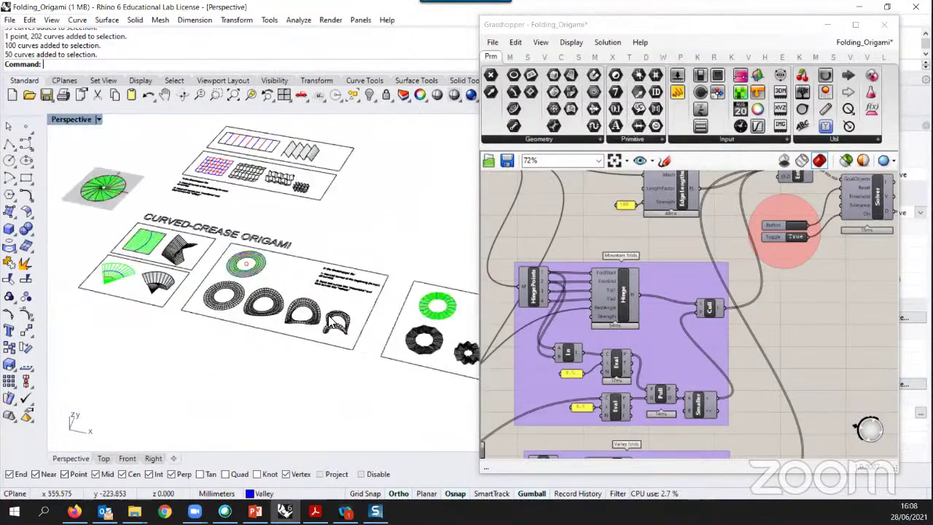
{"action": "scroll", "coordinate": [329, 320], "scroll_direction": "up", "scroll_amount": 4}
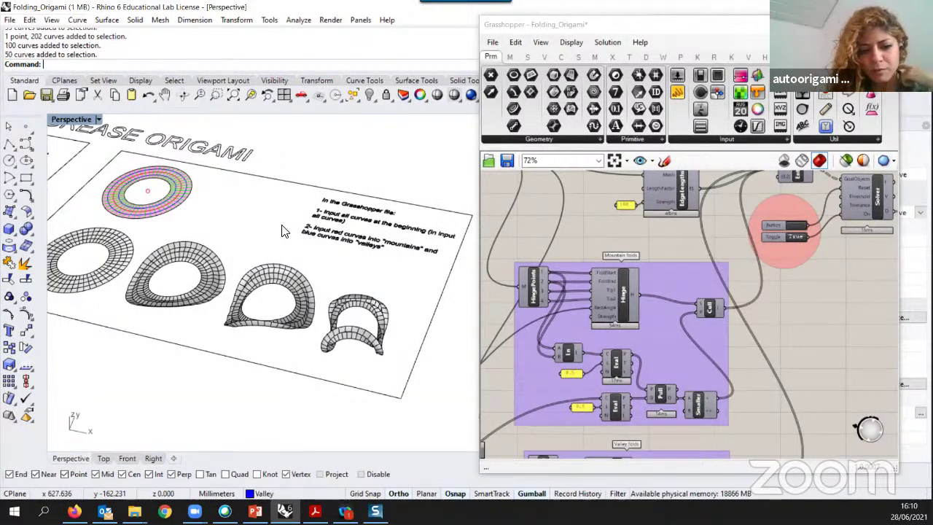
{"action": "left_click", "coordinate": [80, 505]}
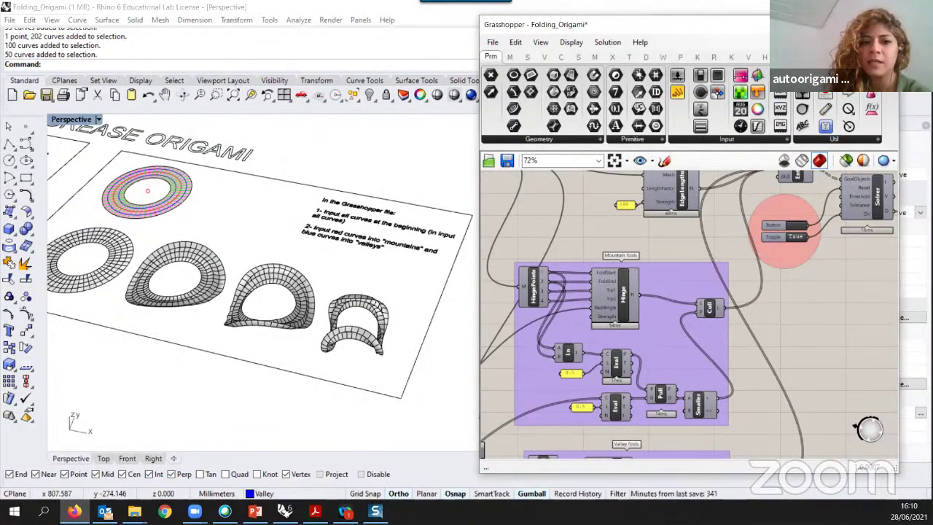
{"action": "key", "text": "alt+Tab"}
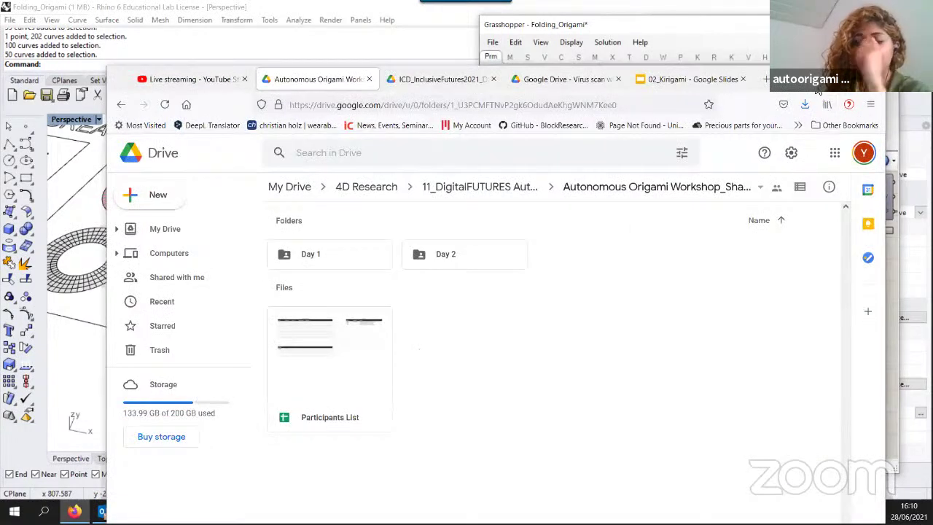
{"action": "left_click", "coordinate": [818, 86]}
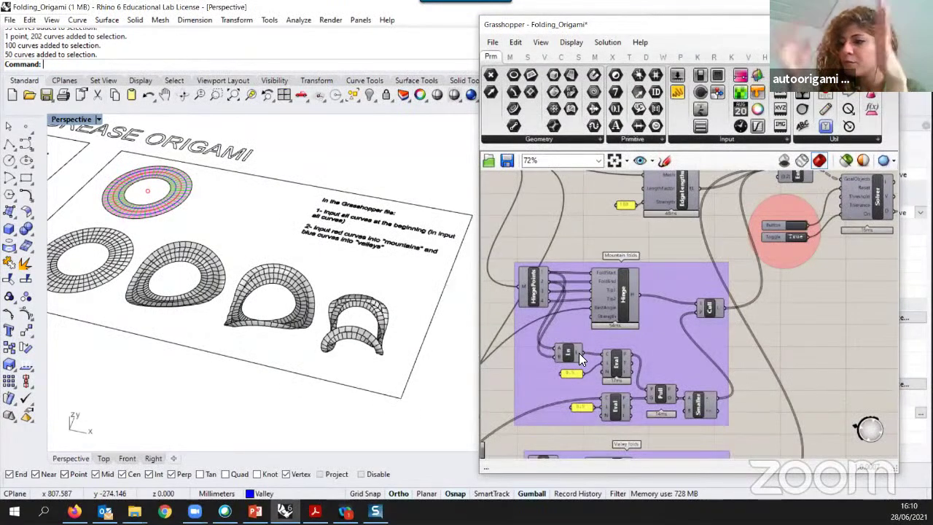
{"action": "mouse_move", "coordinate": [579, 353]}
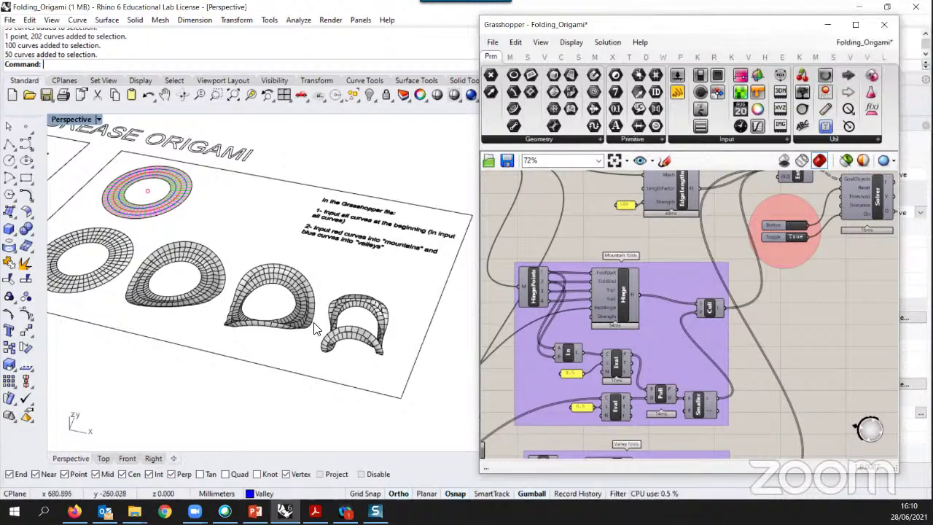
- Narrow the Grasshopper window to widen the visible Perspective viewport, and show more of the definition at 44% zoom
{"action": "scroll", "coordinate": [313, 328], "scroll_direction": "down", "scroll_amount": 5}
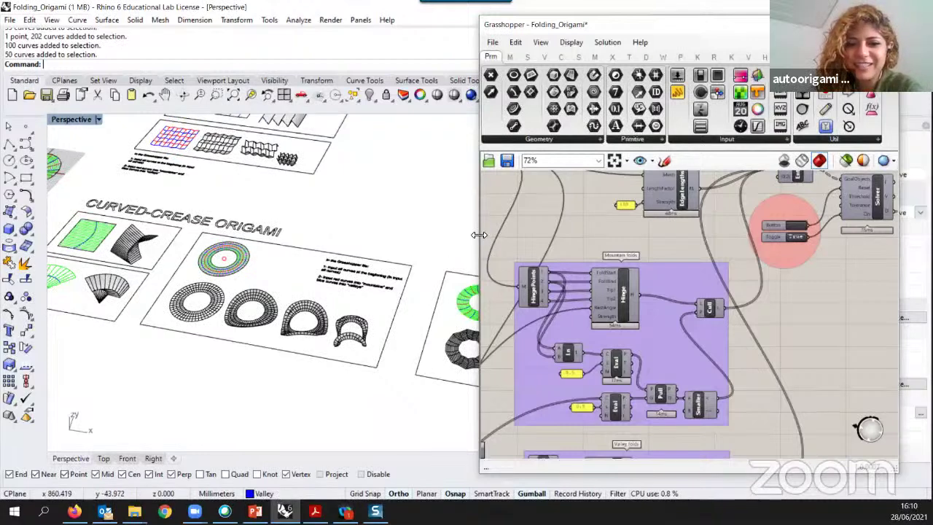
{"action": "left_click_drag", "start_coordinate": [478, 235], "coordinate": [512, 235]}
{"action": "scroll", "coordinate": [625, 287], "scroll_direction": "down", "scroll_amount": 3}
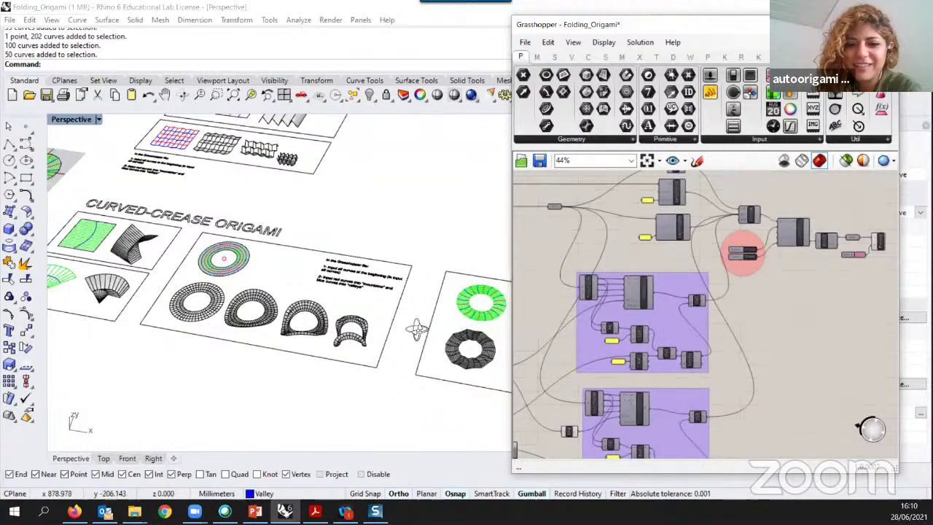
- Survey the full layout of crease patterns and examine the fan-shaped pattern's blue and red creases beside its folded mesh
{"action": "right_click_drag", "start_coordinate": [417, 329], "coordinate": [465, 329]}
{"action": "scroll", "coordinate": [413, 323], "scroll_direction": "down", "scroll_amount": 8}
{"action": "right_click_drag", "start_coordinate": [349, 310], "coordinate": [389, 328]}
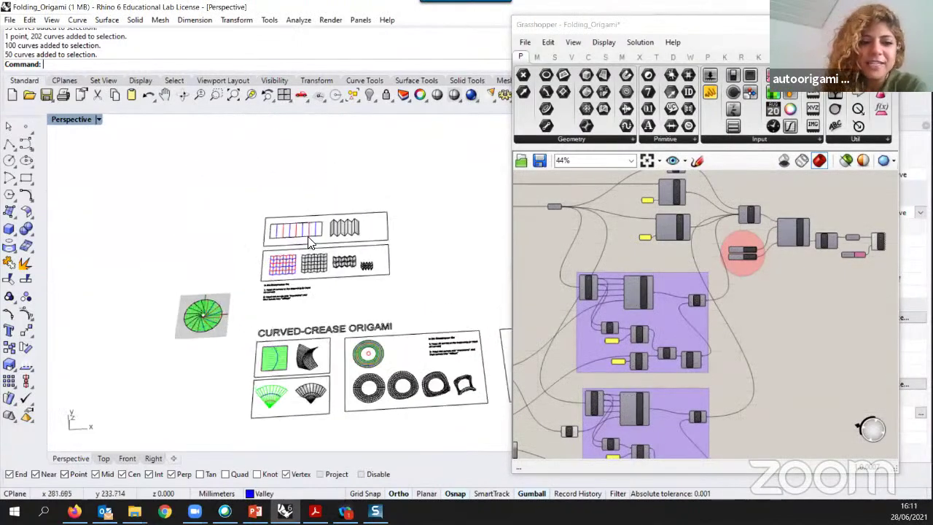
{"action": "scroll", "coordinate": [310, 243], "scroll_direction": "up", "scroll_amount": 4}
{"action": "scroll", "coordinate": [270, 387], "scroll_direction": "down", "scroll_amount": 6}
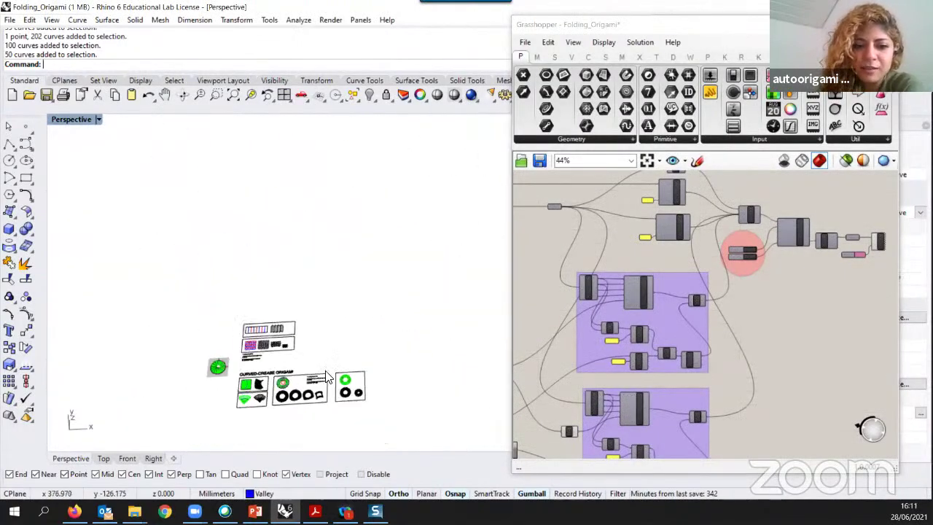
{"action": "scroll", "coordinate": [327, 373], "scroll_direction": "up", "scroll_amount": 3}
{"action": "scroll", "coordinate": [323, 368], "scroll_direction": "down", "scroll_amount": 2}
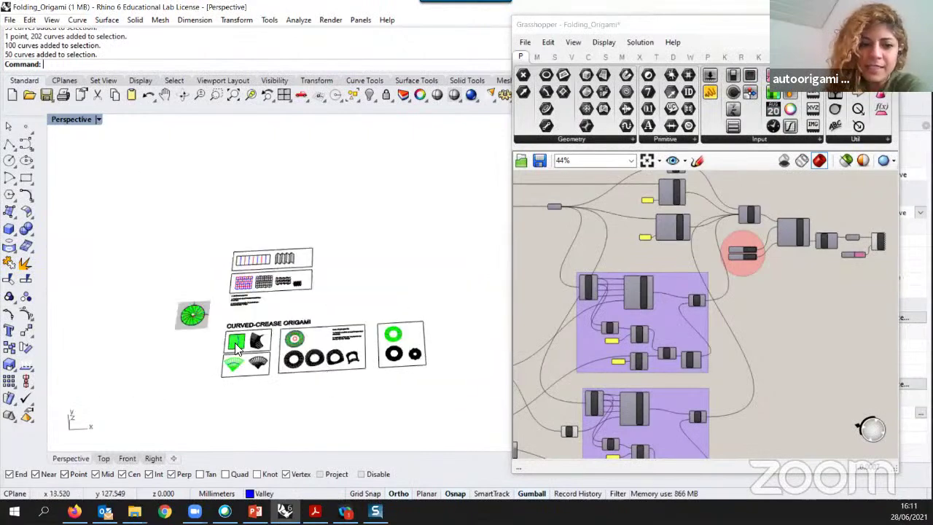
{"action": "scroll", "coordinate": [236, 350], "scroll_direction": "up", "scroll_amount": 8}
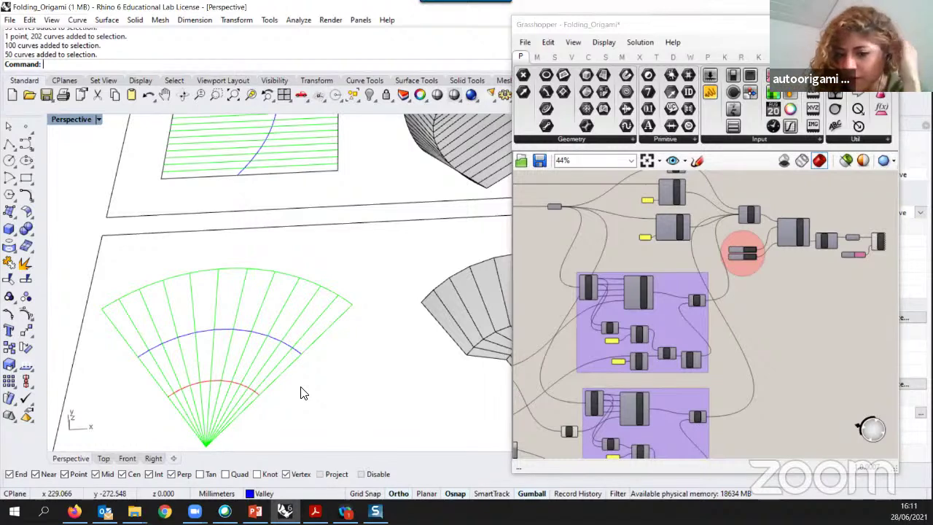
{"action": "scroll", "coordinate": [325, 291], "scroll_direction": "down", "scroll_amount": 6}
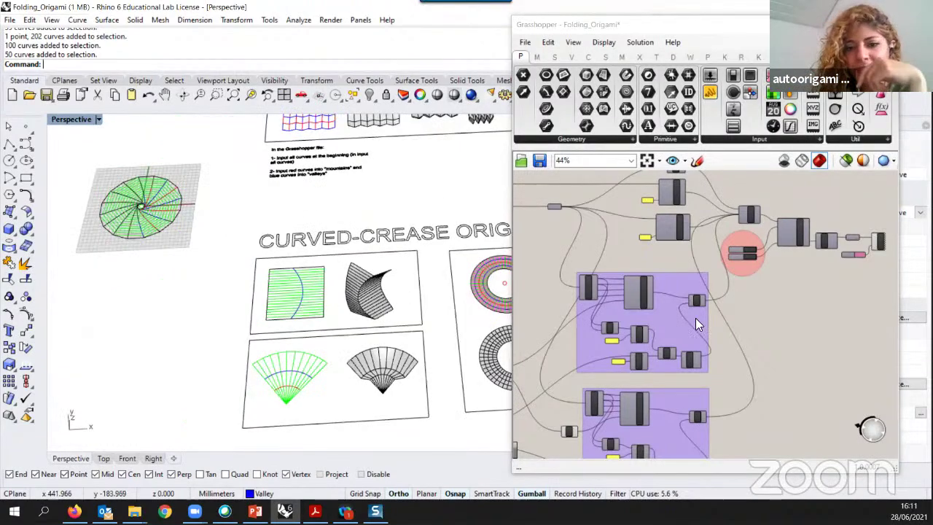
- Select the Mesh parameter in the definition and examine the flat ring mesh preview against its mountain, valley and radial lines
{"action": "scroll", "coordinate": [695, 318], "scroll_direction": "down", "scroll_amount": 2}
{"action": "scroll", "coordinate": [671, 280], "scroll_direction": "up", "scroll_amount": 6}
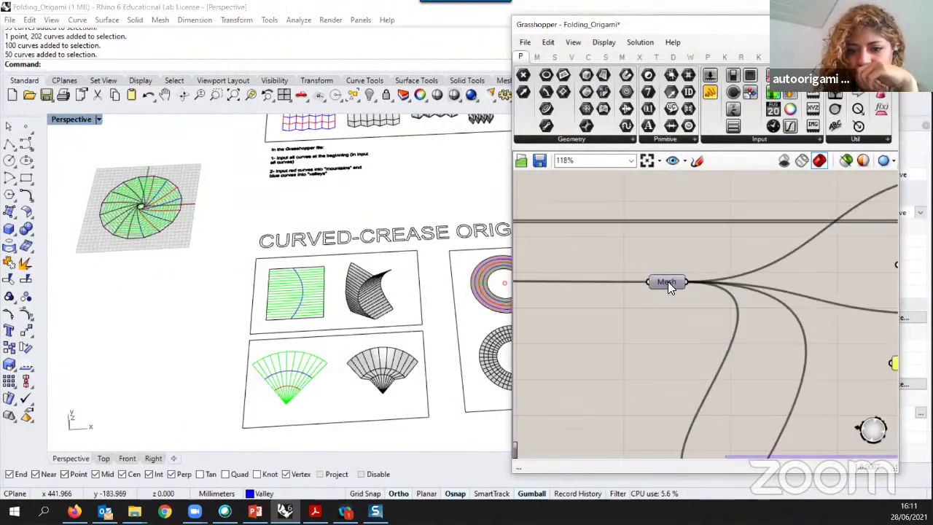
{"action": "left_click", "coordinate": [668, 281]}
{"action": "scroll", "coordinate": [386, 349], "scroll_direction": "down", "scroll_amount": 3}
{"action": "scroll", "coordinate": [409, 321], "scroll_direction": "up", "scroll_amount": 2}
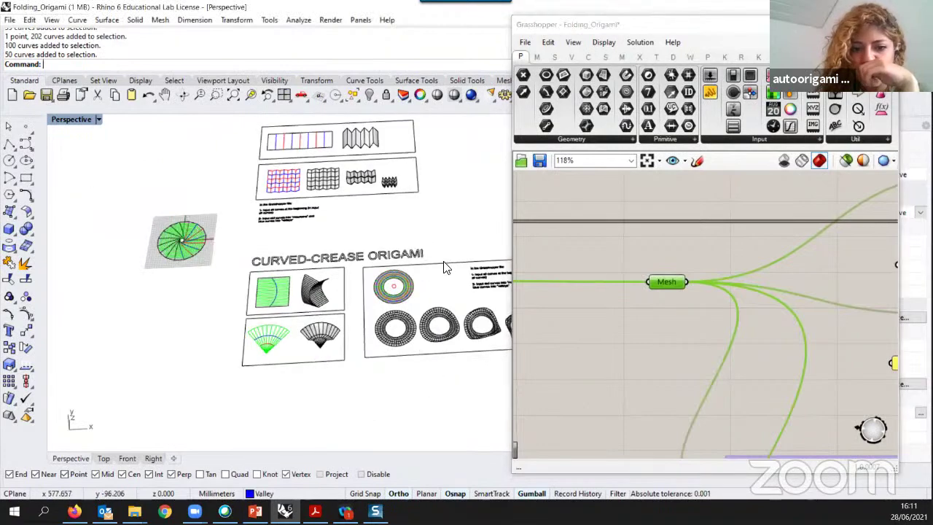
{"action": "right_click_drag", "start_coordinate": [346, 291], "coordinate": [348, 365]}
{"action": "scroll", "coordinate": [364, 310], "scroll_direction": "up", "scroll_amount": 5}
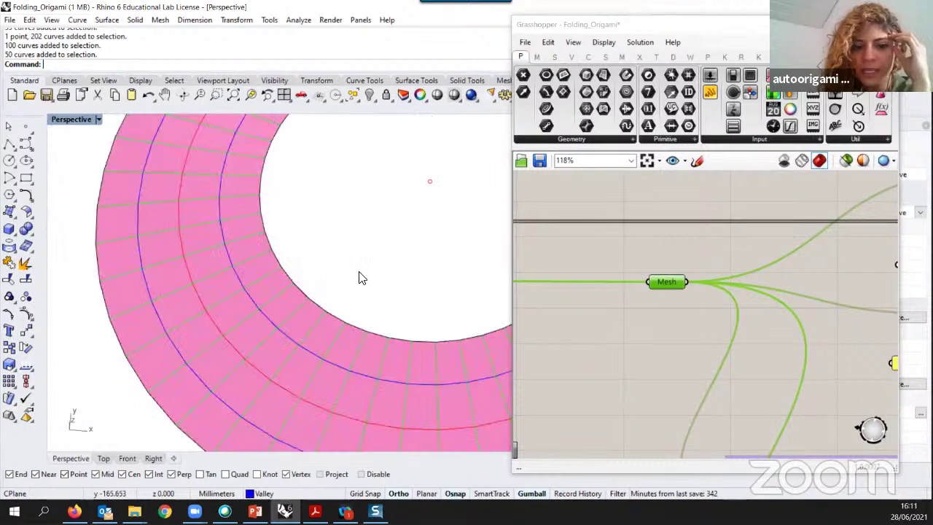
{"action": "scroll", "coordinate": [361, 285], "scroll_direction": "down", "scroll_amount": 4}
{"action": "scroll", "coordinate": [369, 294], "scroll_direction": "up", "scroll_amount": 10}
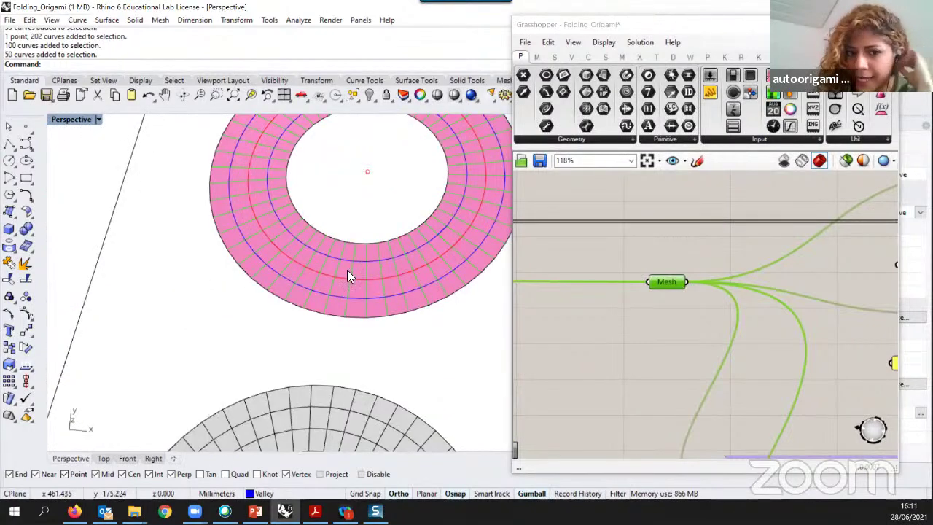
- Select the ring's mountain and valley crease groups in turn, and ungroup the blue valley curves
{"action": "left_click", "coordinate": [315, 290]}
{"action": "scroll", "coordinate": [287, 261], "scroll_direction": "up", "scroll_amount": 3}
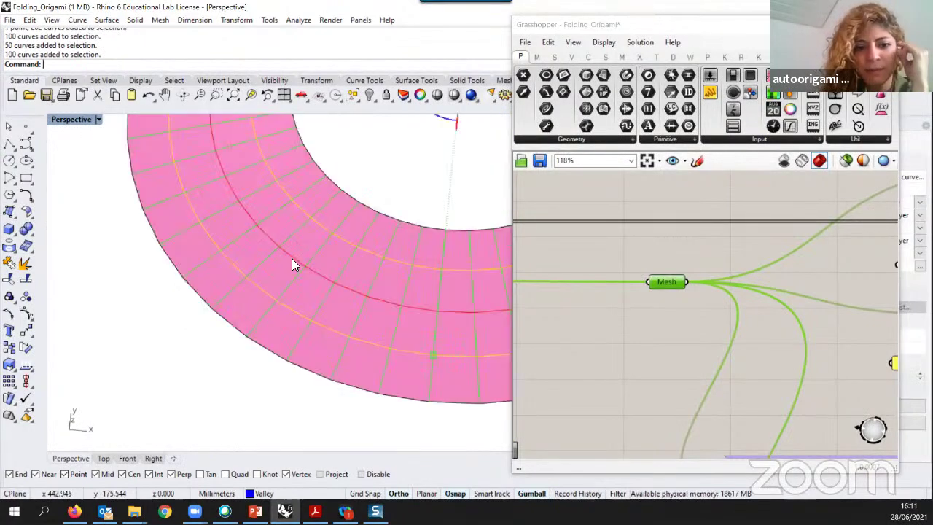
{"action": "left_click", "coordinate": [291, 256]}
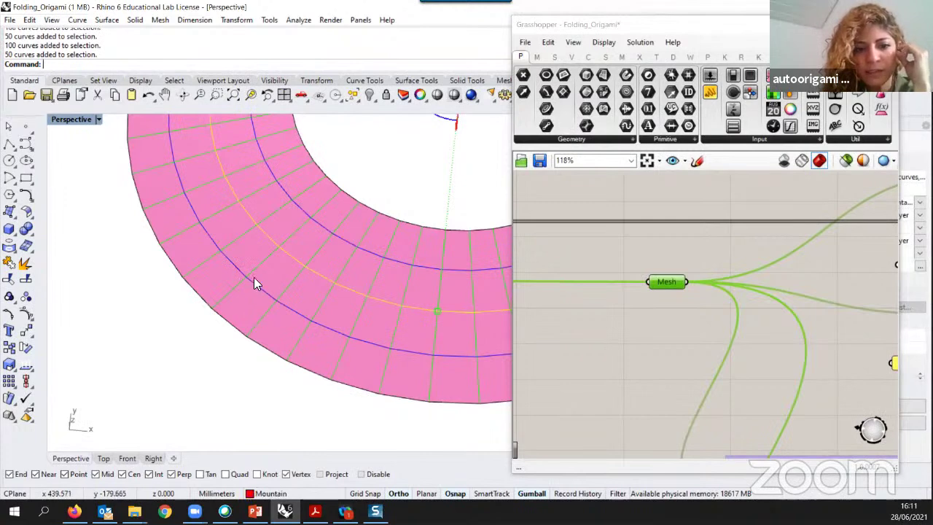
{"action": "left_click", "coordinate": [255, 286]}
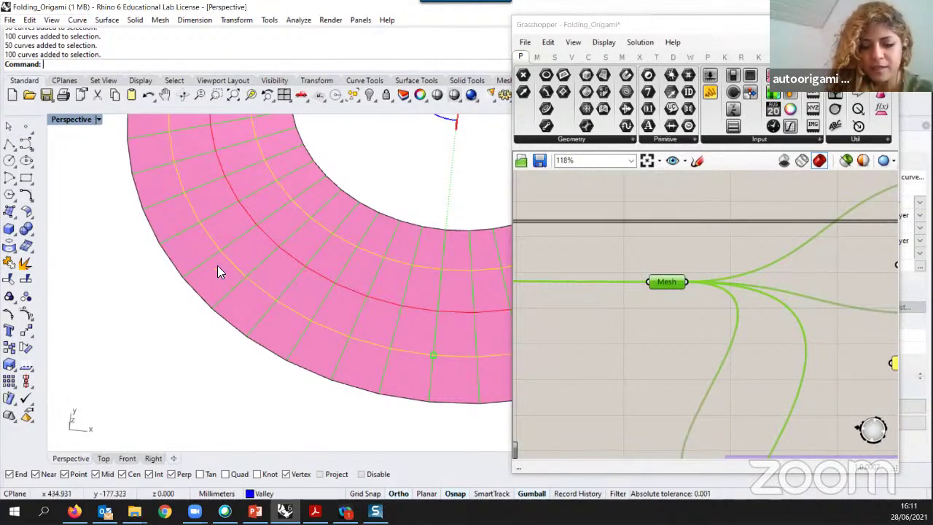
{"action": "type", "text": "Ungroup"}
{"action": "key", "text": "Return"}
{"action": "key", "text": "Escape"}
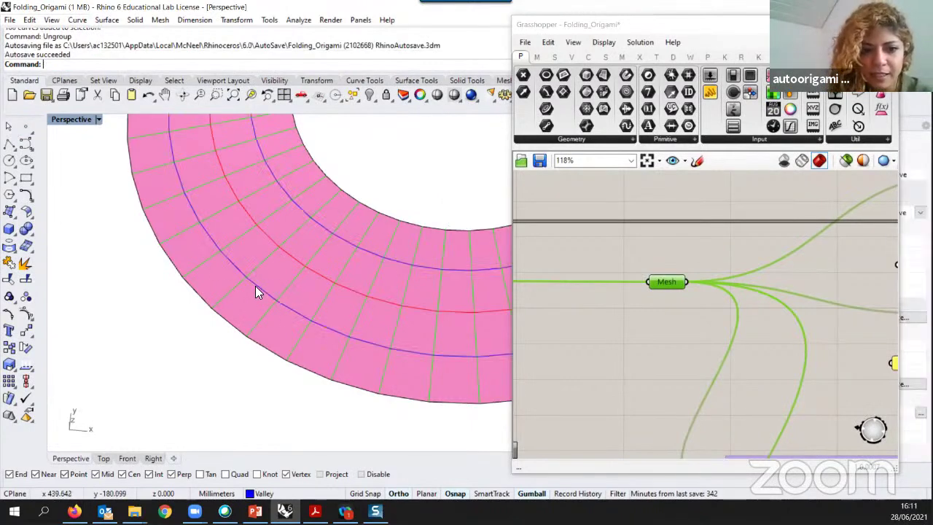
- Select individual segments along the ring's outer blue valley crease to check how the curve is divided
{"action": "left_click", "coordinate": [255, 285]}
{"action": "left_click", "coordinate": [220, 252]}
{"action": "left_click", "coordinate": [207, 235]}
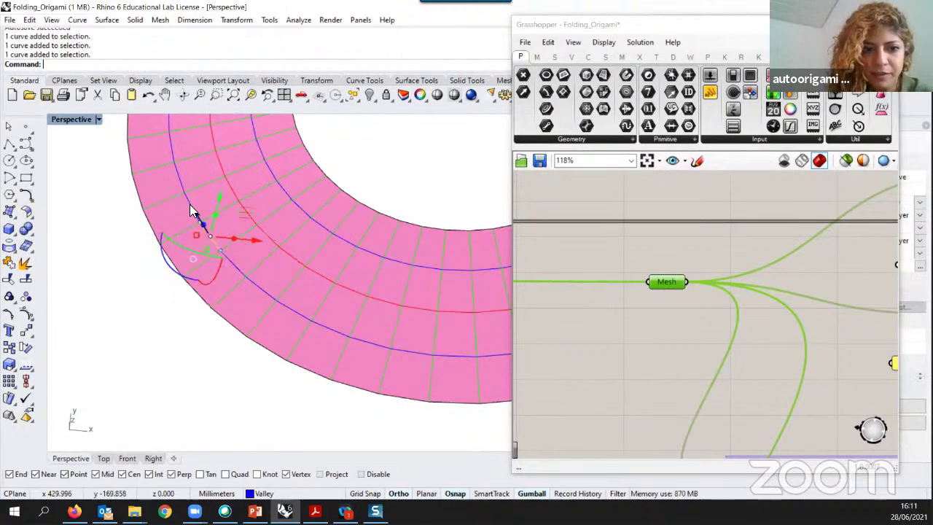
{"action": "left_click", "coordinate": [189, 204]}
{"action": "key", "text": "Escape"}
{"action": "key", "text": "Escape"}
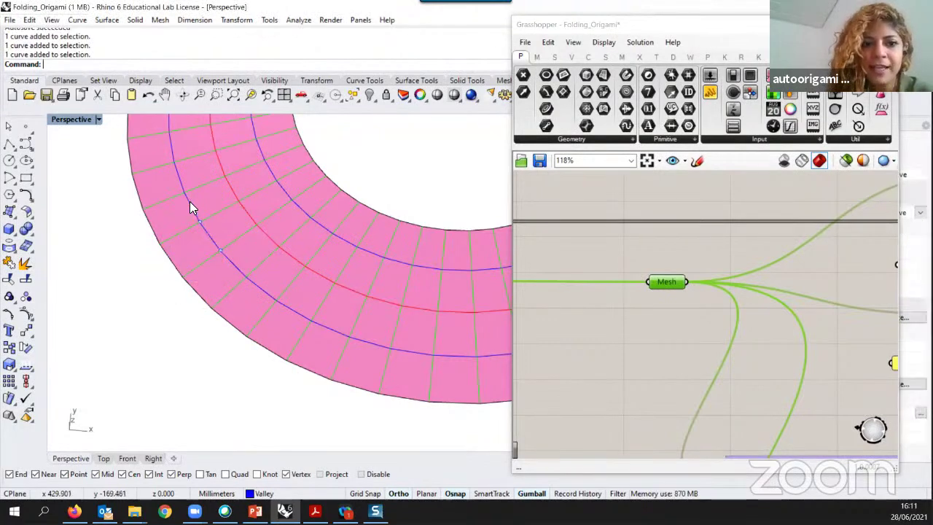
{"action": "left_click", "coordinate": [209, 240]}
- Inspect the curved-crease square pattern's boundary edges and green ruling lines, and compare them with its folded mesh
{"action": "scroll", "coordinate": [700, 306], "scroll_direction": "down", "scroll_amount": 8}
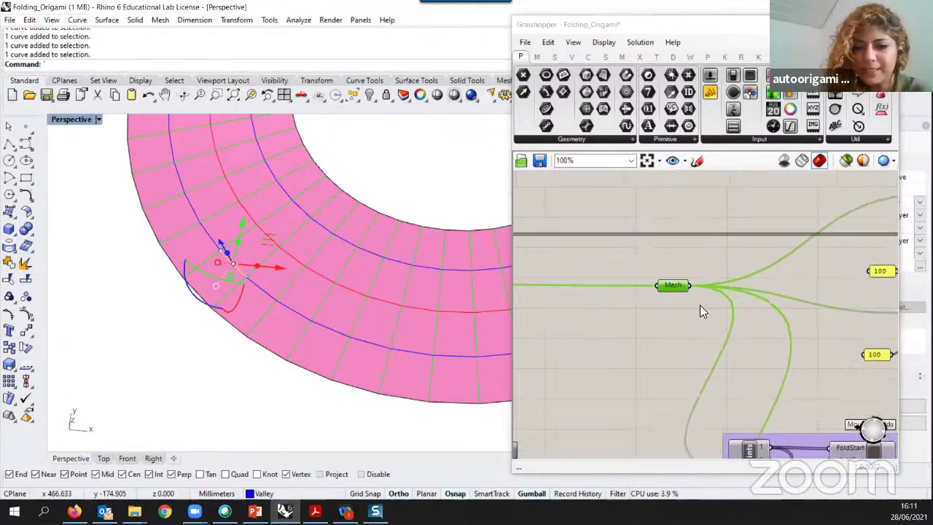
{"action": "scroll", "coordinate": [330, 280], "scroll_direction": "down", "scroll_amount": 5}
{"action": "scroll", "coordinate": [330, 281], "scroll_direction": "up", "scroll_amount": 4}
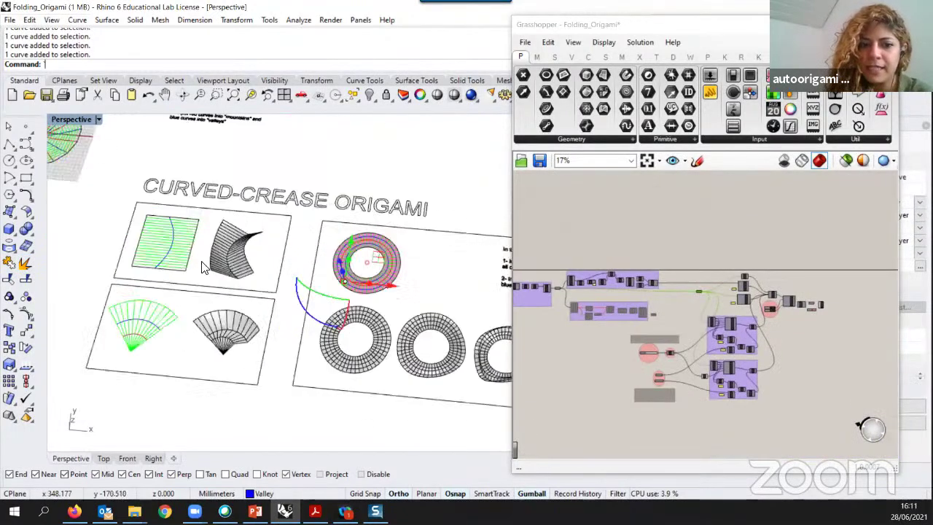
{"action": "scroll", "coordinate": [104, 281], "scroll_direction": "up", "scroll_amount": 4}
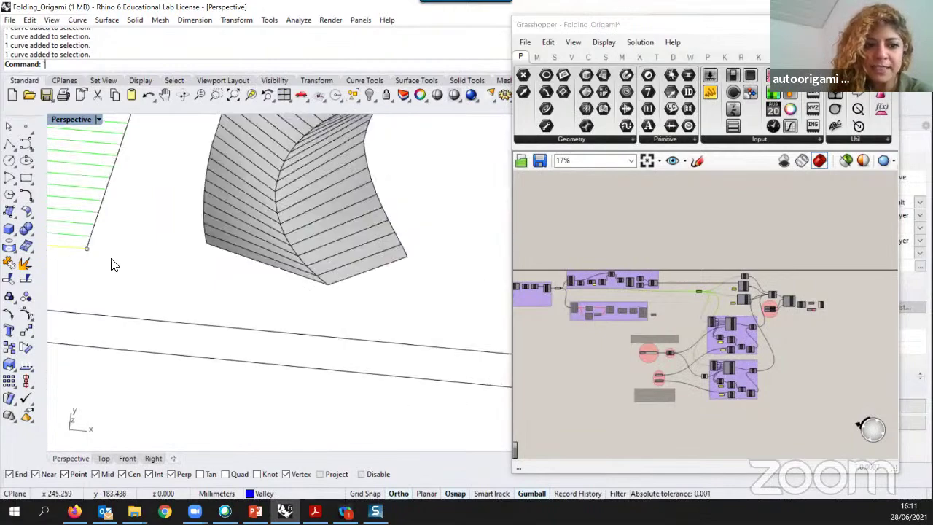
{"action": "scroll", "coordinate": [114, 262], "scroll_direction": "down", "scroll_amount": 4}
{"action": "scroll", "coordinate": [121, 263], "scroll_direction": "up", "scroll_amount": 4}
{"action": "scroll", "coordinate": [226, 269], "scroll_direction": "down", "scroll_amount": 4}
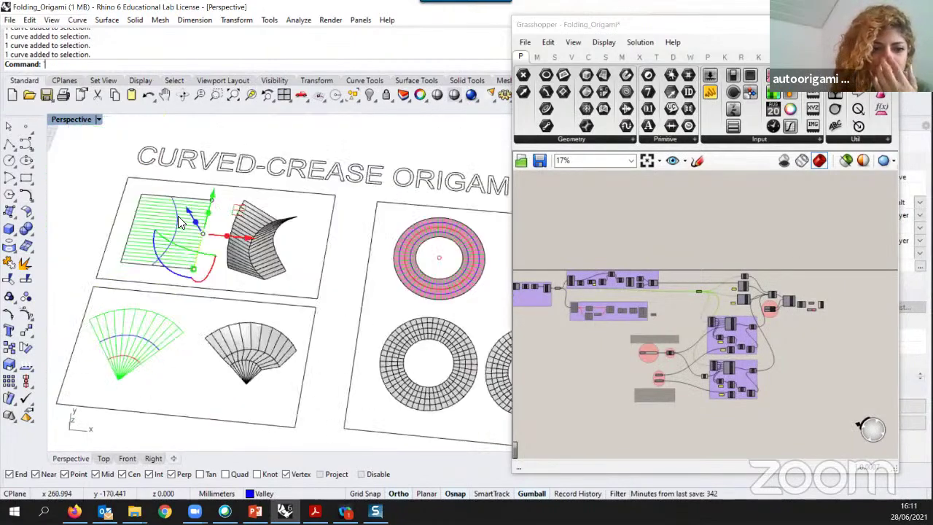
{"action": "scroll", "coordinate": [205, 183], "scroll_direction": "up", "scroll_amount": 4}
{"action": "left_click", "coordinate": [95, 232]}
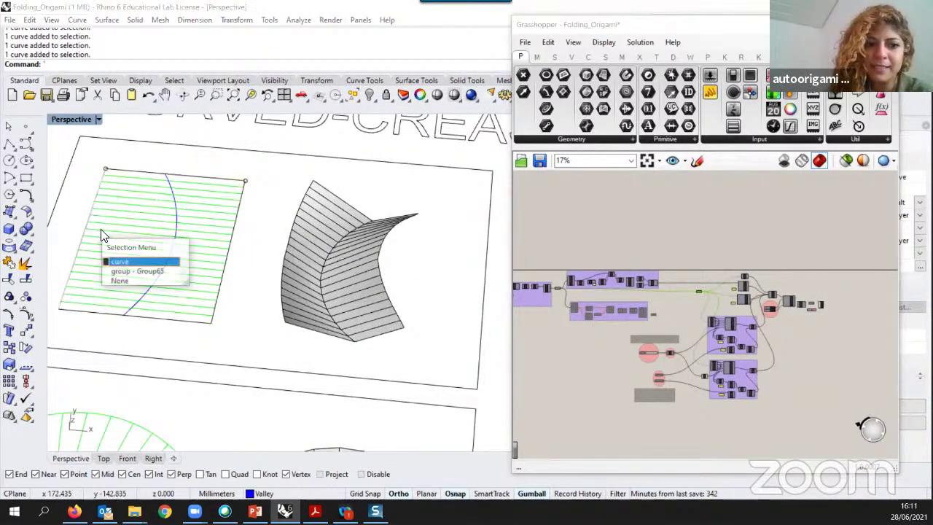
{"action": "scroll", "coordinate": [244, 320], "scroll_direction": "down", "scroll_amount": 2}
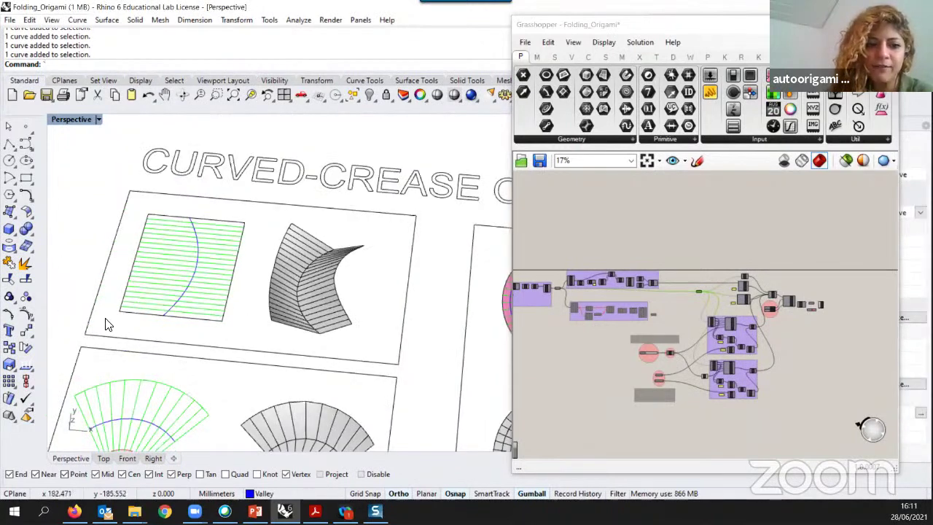
- Select the wbWeave component that feeds the Mesh parameter and examine its inputs and output
{"action": "scroll", "coordinate": [722, 243], "scroll_direction": "up", "scroll_amount": 5}
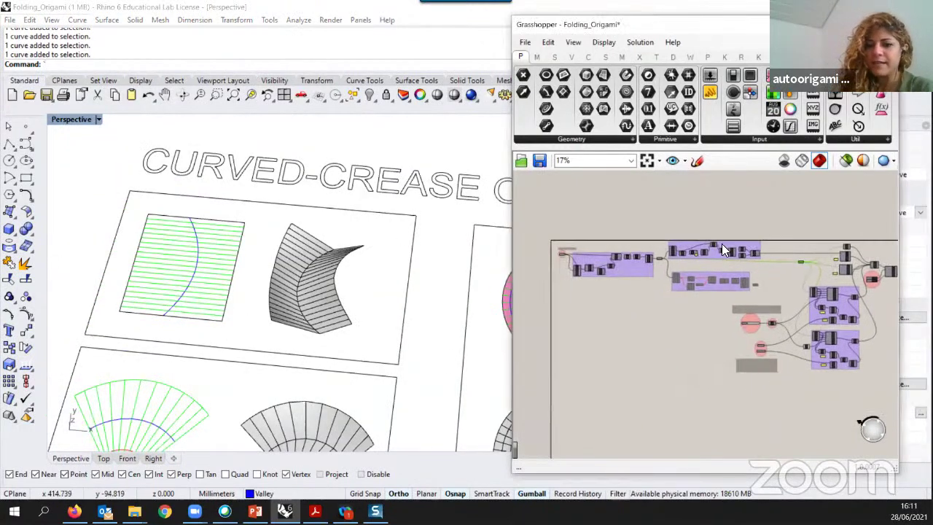
{"action": "scroll", "coordinate": [640, 252], "scroll_direction": "up", "scroll_amount": 2}
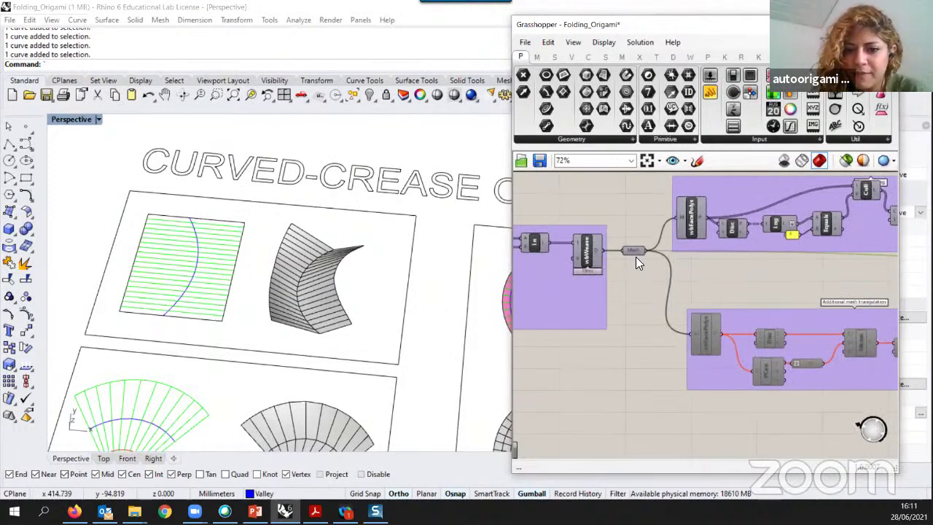
{"action": "left_click", "coordinate": [632, 251]}
{"action": "left_click", "coordinate": [588, 255]}
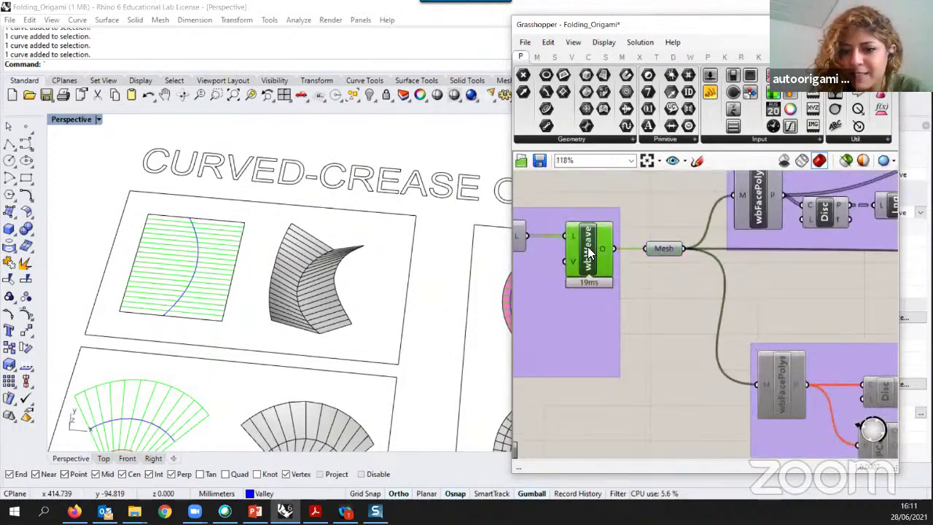
{"action": "scroll", "coordinate": [595, 283], "scroll_direction": "up", "scroll_amount": 5}
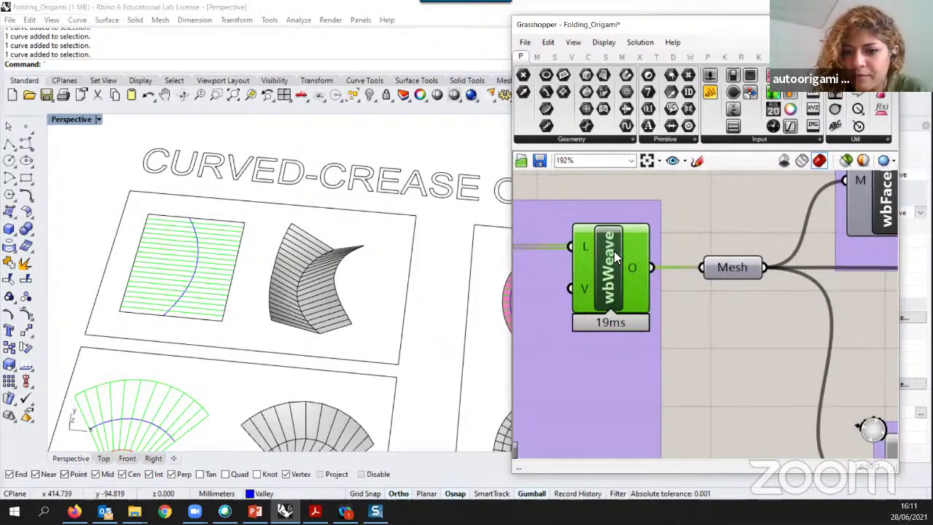
- Select the Pull component between the Eval and Smaller components in the Hinge group to inspect how the hinges are filtered
{"action": "scroll", "coordinate": [616, 259], "scroll_direction": "down", "scroll_amount": 8}
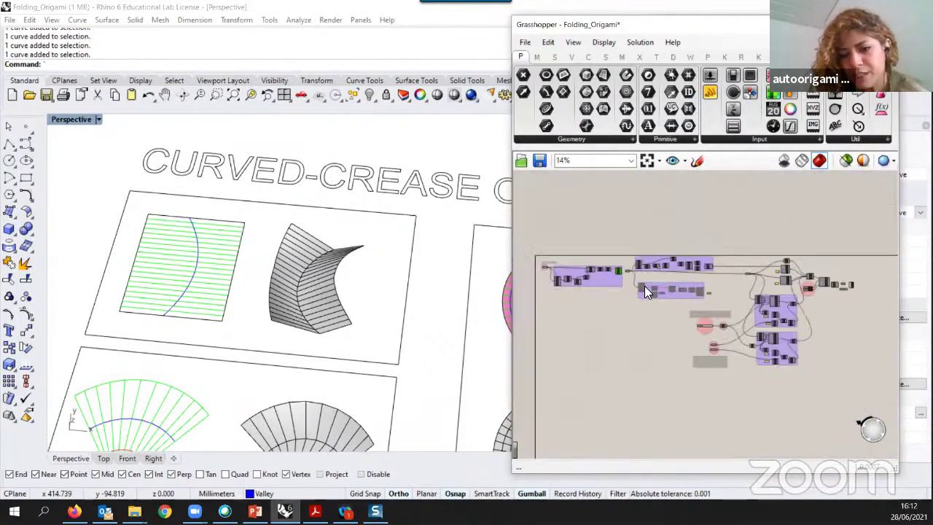
{"action": "scroll", "coordinate": [621, 258], "scroll_direction": "up", "scroll_amount": 5}
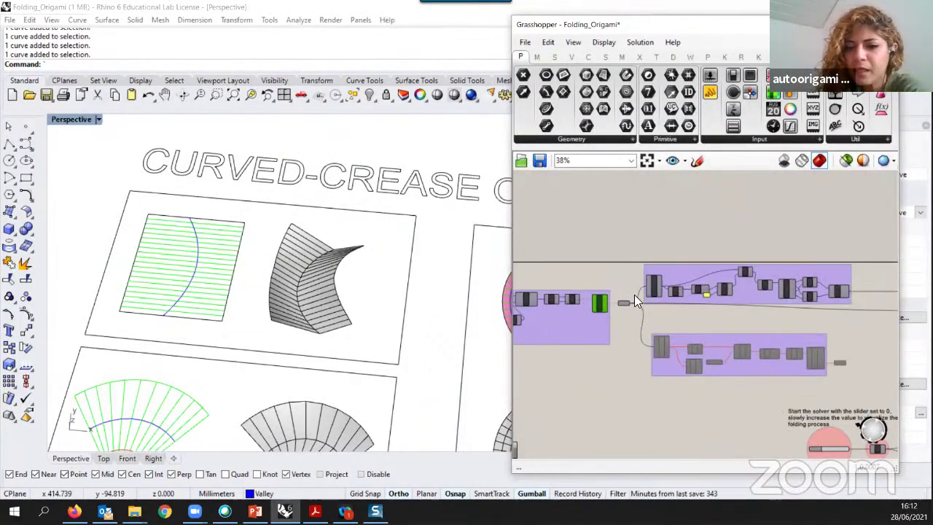
{"action": "scroll", "coordinate": [732, 365], "scroll_direction": "up", "scroll_amount": 5}
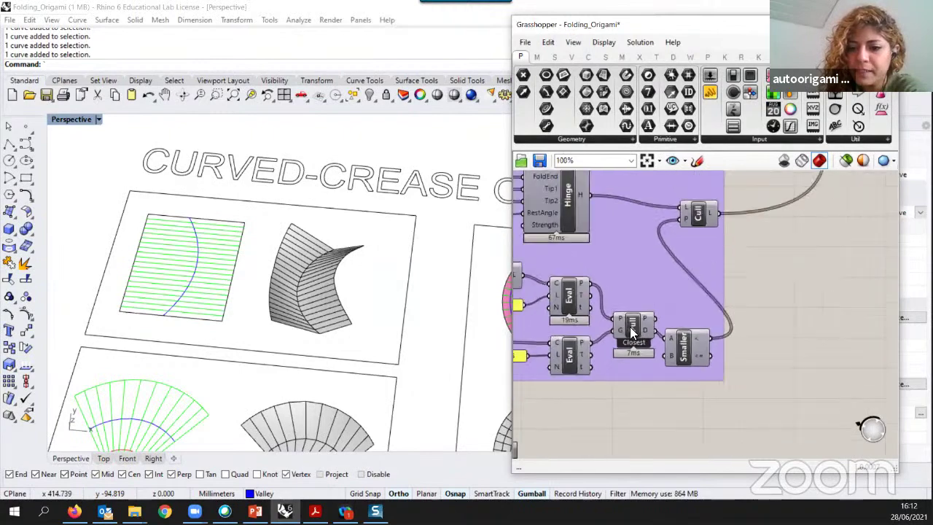
{"action": "left_click", "coordinate": [631, 331]}
{"action": "scroll", "coordinate": [267, 326], "scroll_direction": "down", "scroll_amount": 12}
{"action": "right_click_drag", "start_coordinate": [351, 340], "coordinate": [309, 334]}
{"action": "scroll", "coordinate": [309, 327], "scroll_direction": "down", "scroll_amount": 2}
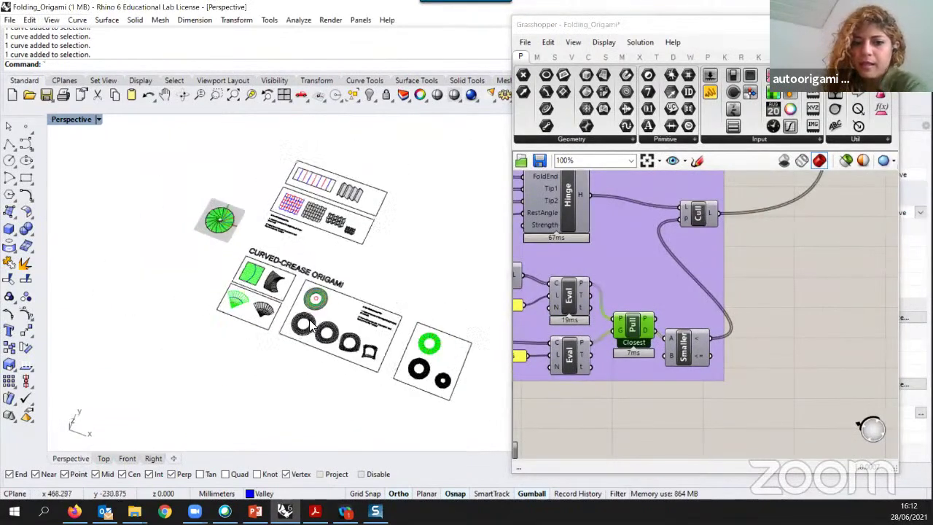
{"action": "scroll", "coordinate": [312, 326], "scroll_direction": "down", "scroll_amount": 3}
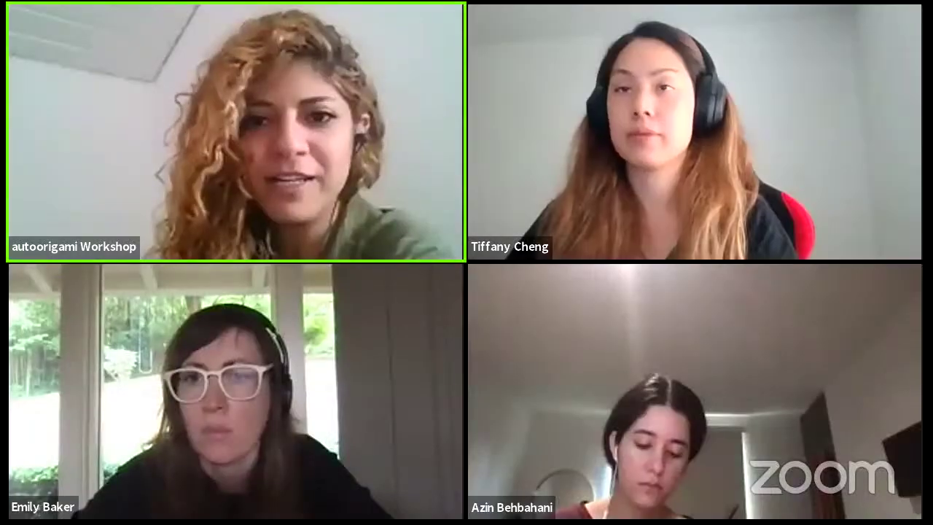